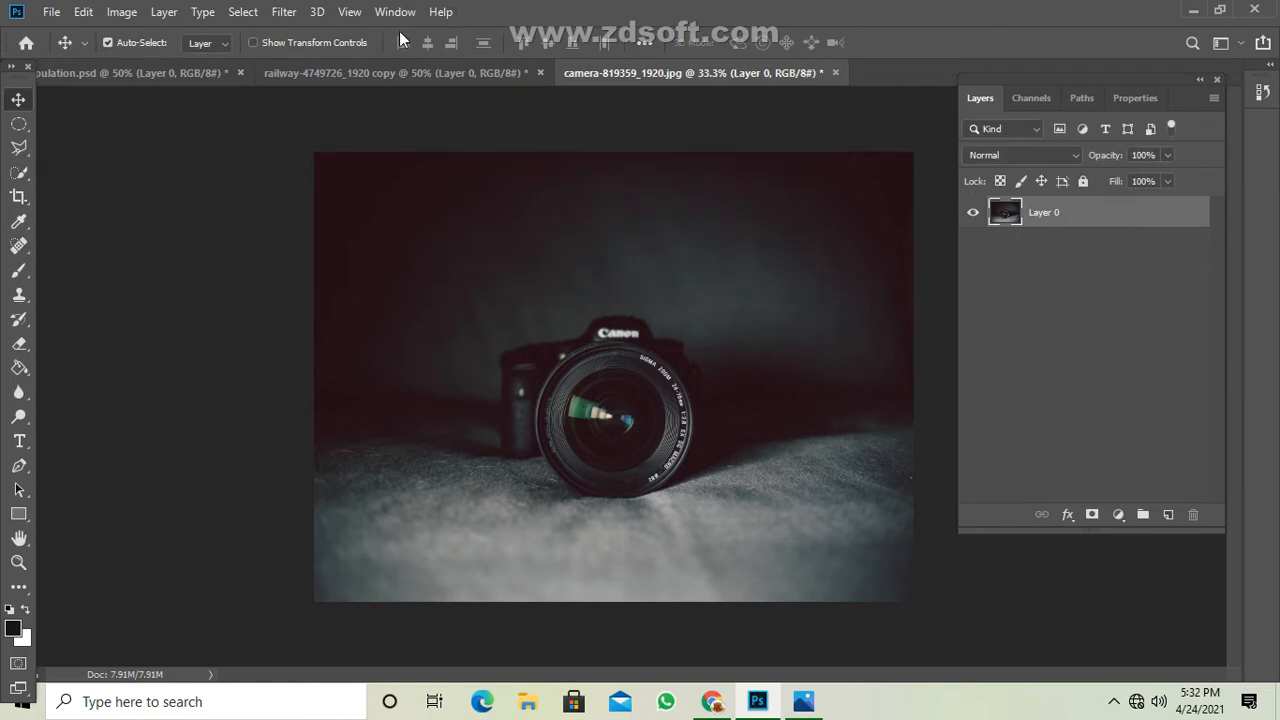
# Duplicate the camera photo as camera-819359_1920 copy and close the original without saving.
pyautogui.click(122, 12)
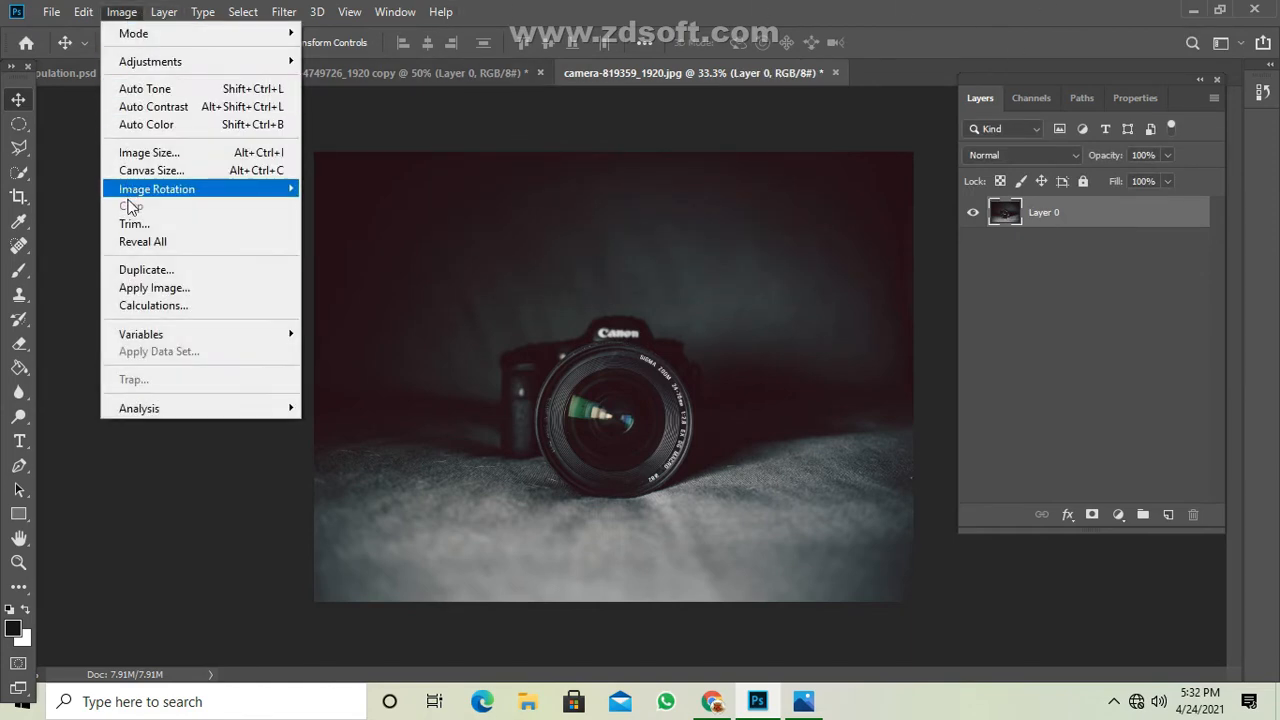
pyautogui.click(130, 270)
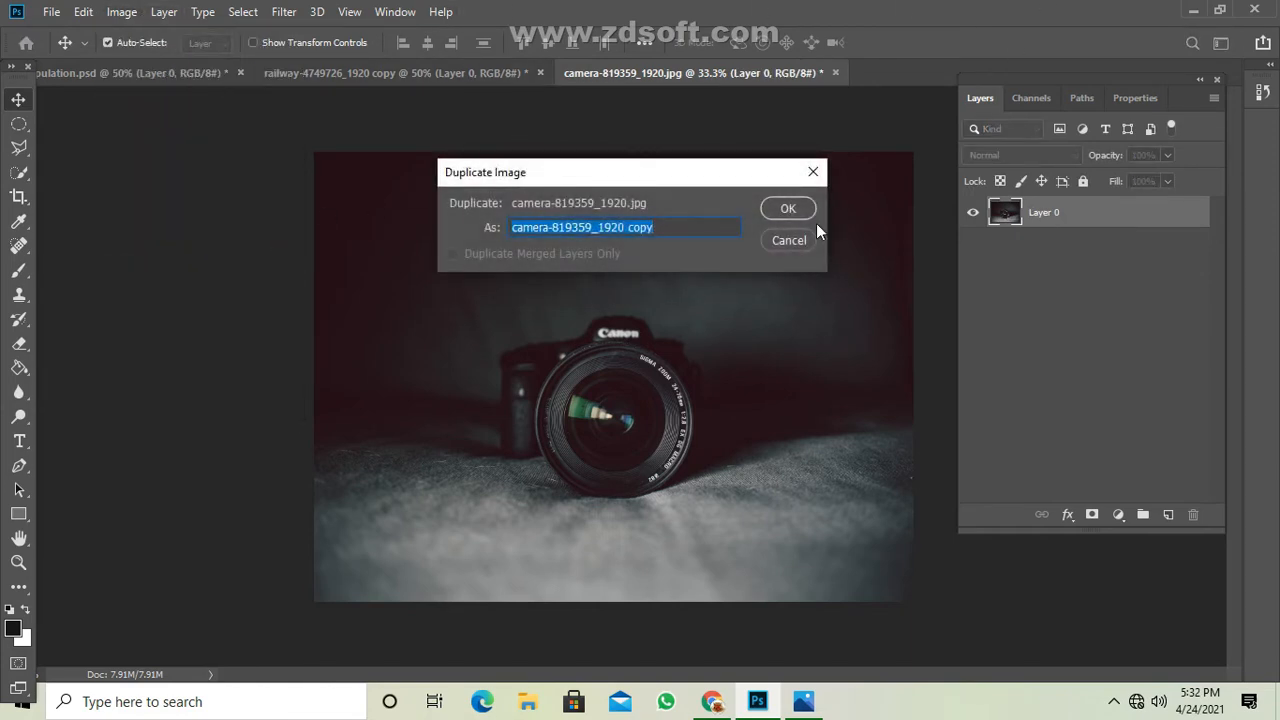
pyautogui.click(790, 208)
pyautogui.click(834, 72)
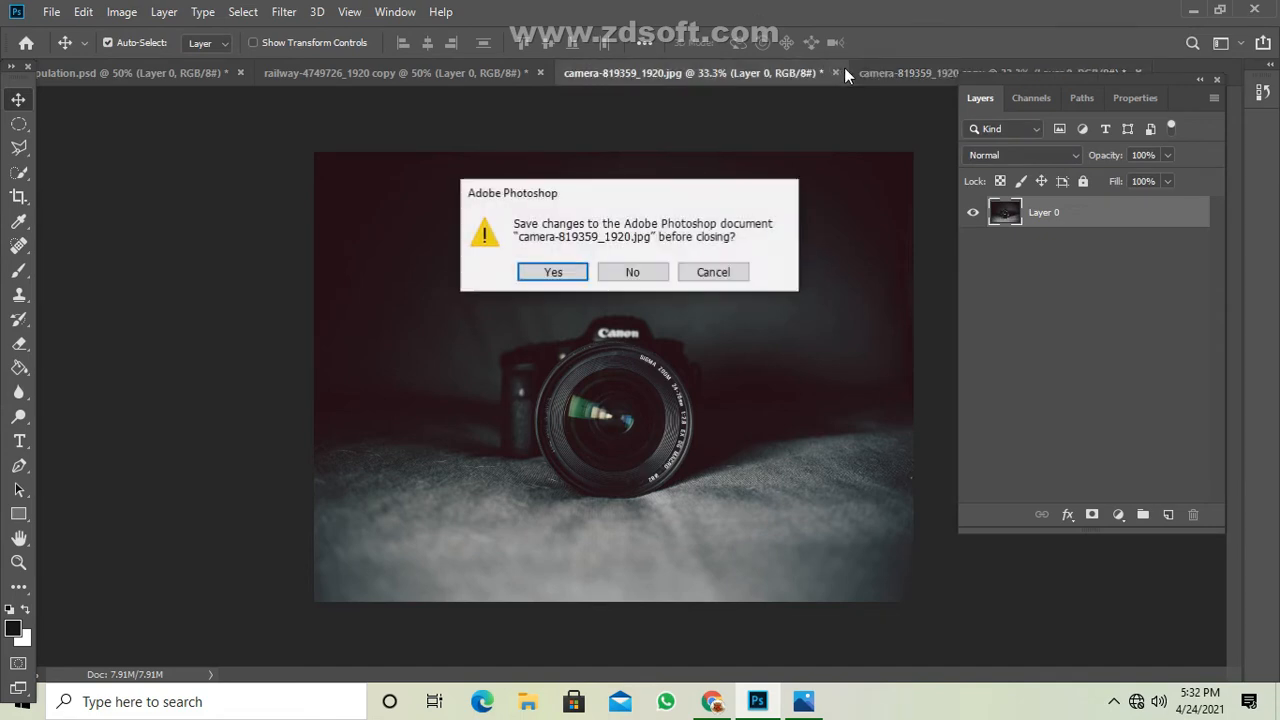
pyautogui.click(620, 271)
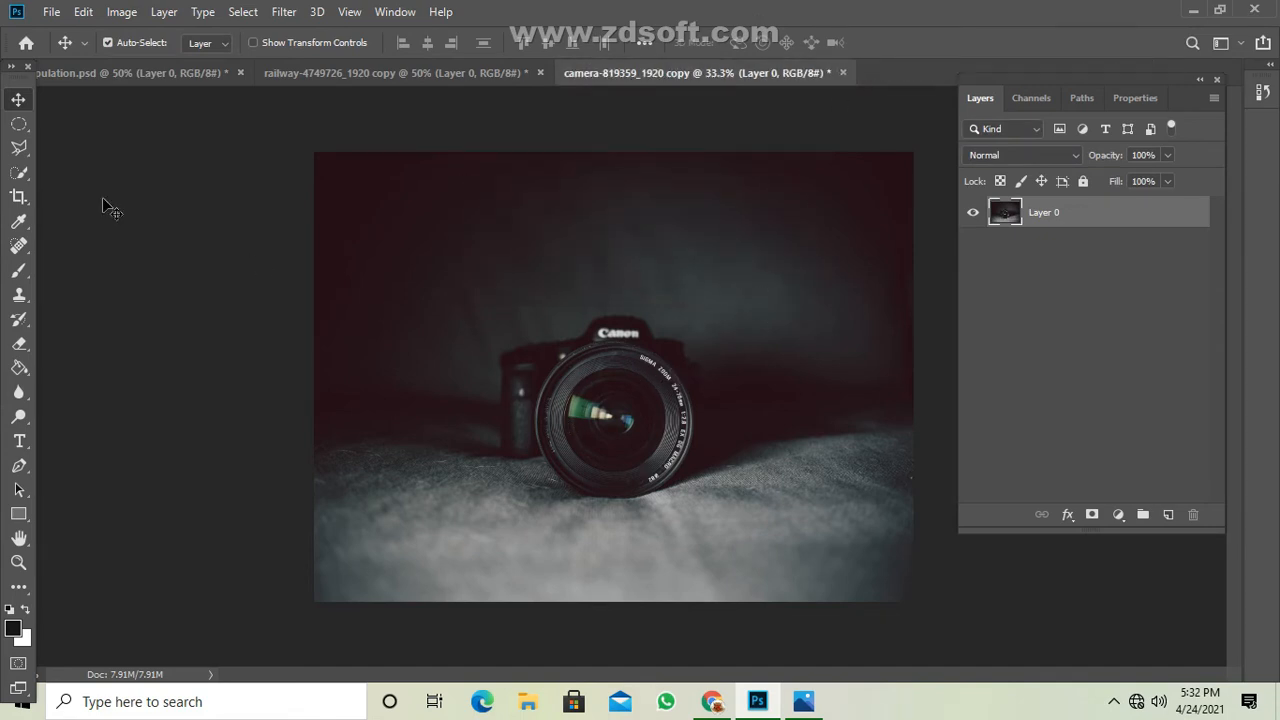
# Crop the duplicated photo slightly tighter, trimming its upper edge and both sides around the camera.
pyautogui.click(19, 198)
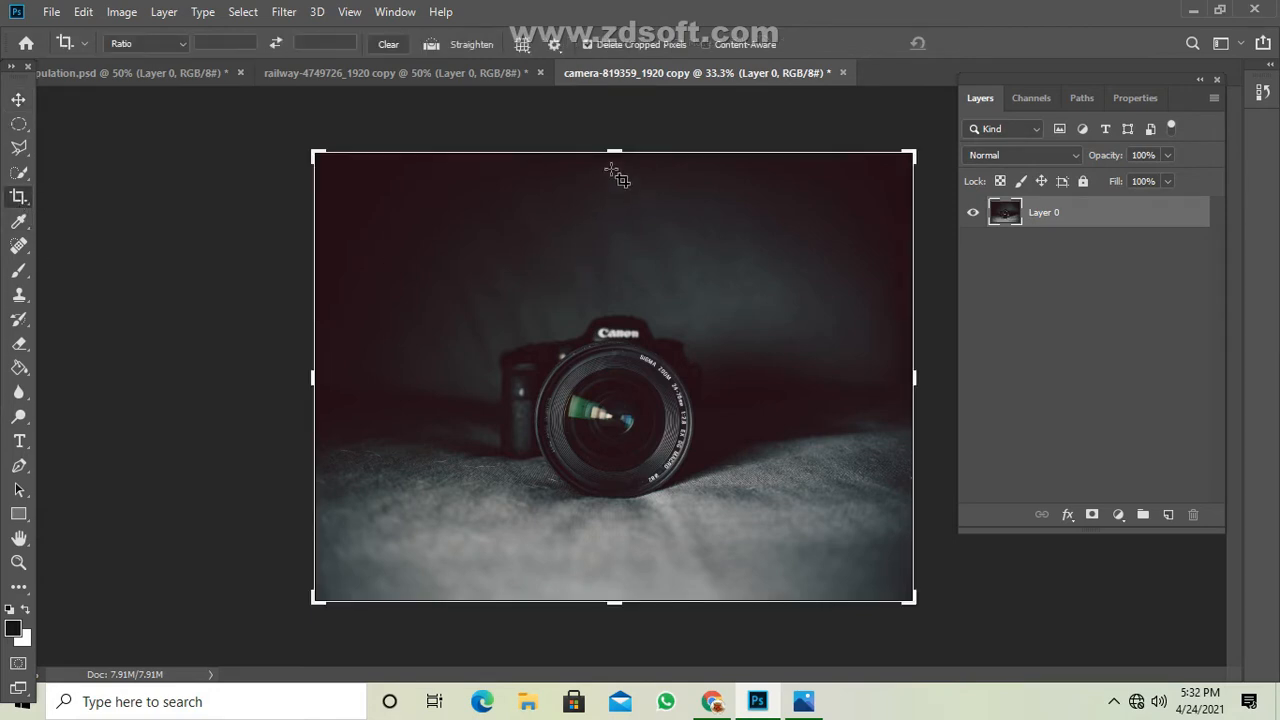
pyautogui.moveTo(614, 151); pyautogui.dragTo(613, 181)
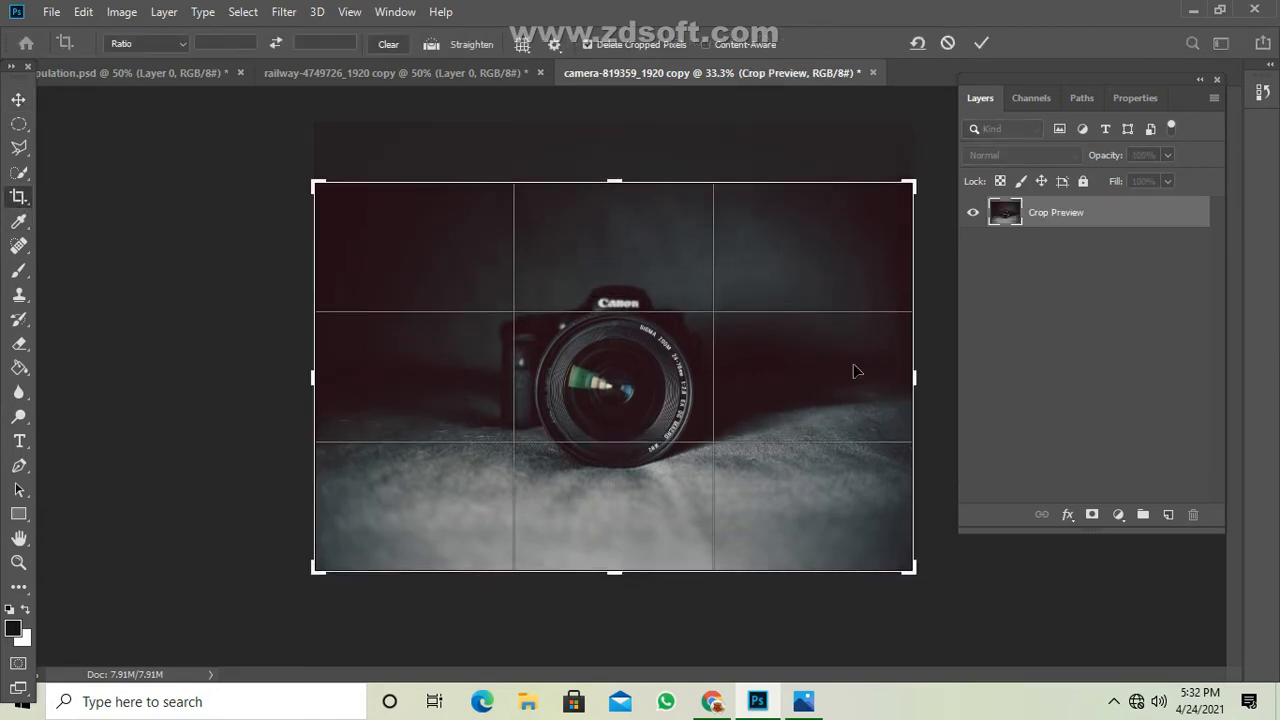
pyautogui.moveTo(921, 381); pyautogui.dragTo(894, 378)
pyautogui.moveTo(326, 379); pyautogui.dragTo(343, 382)
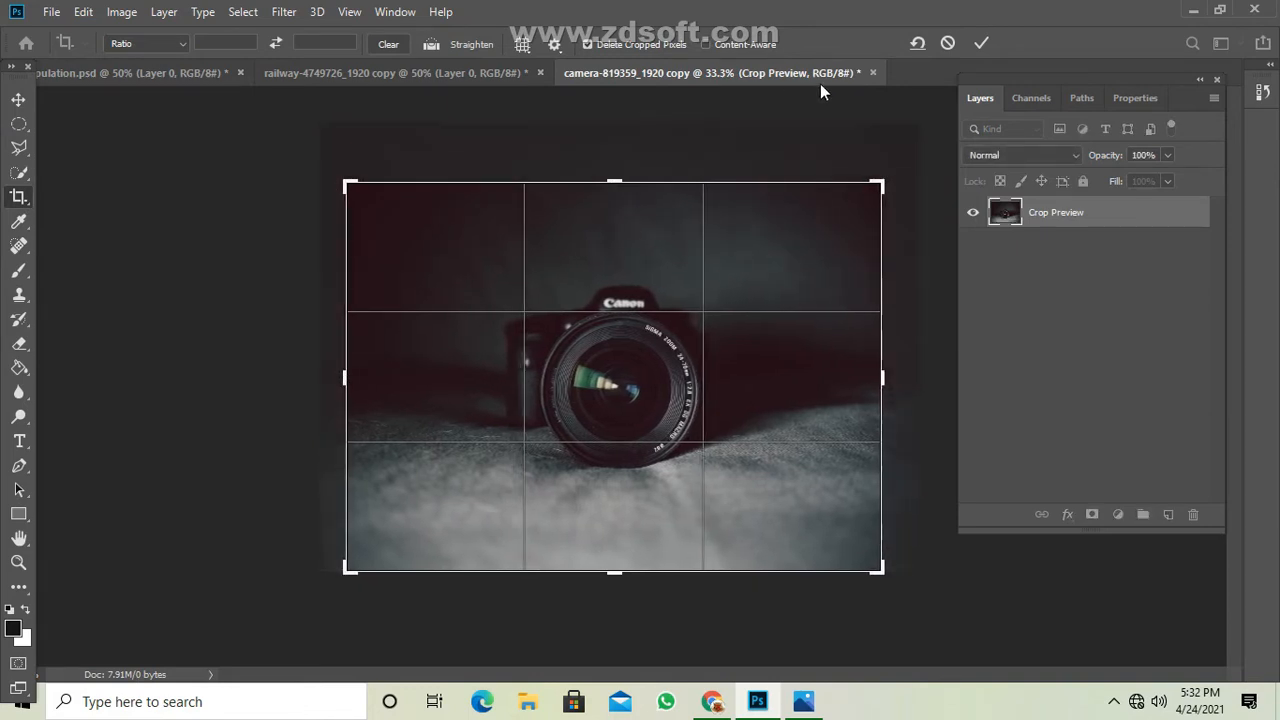
pyautogui.click(982, 43)
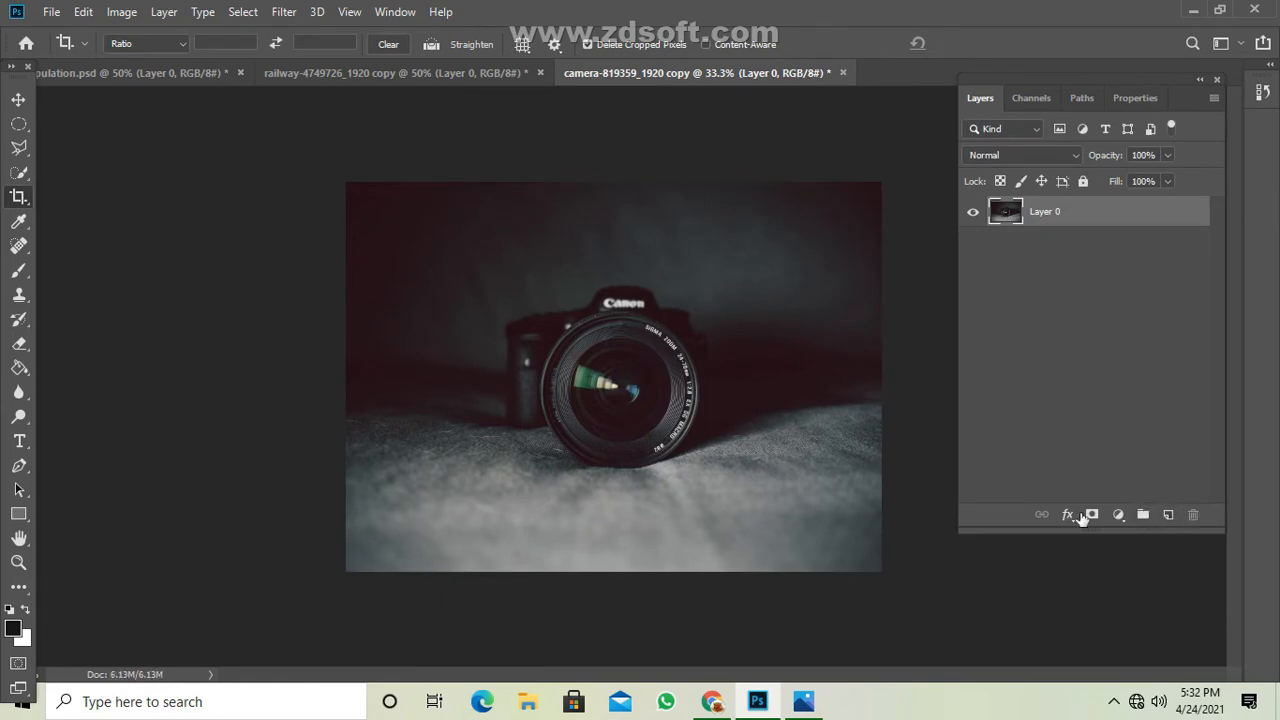
# Add a clipped Curves adjustment above the photo with points at about 40/25, 177/176 and 222/214 (input/output).
pyautogui.click(1119, 515)
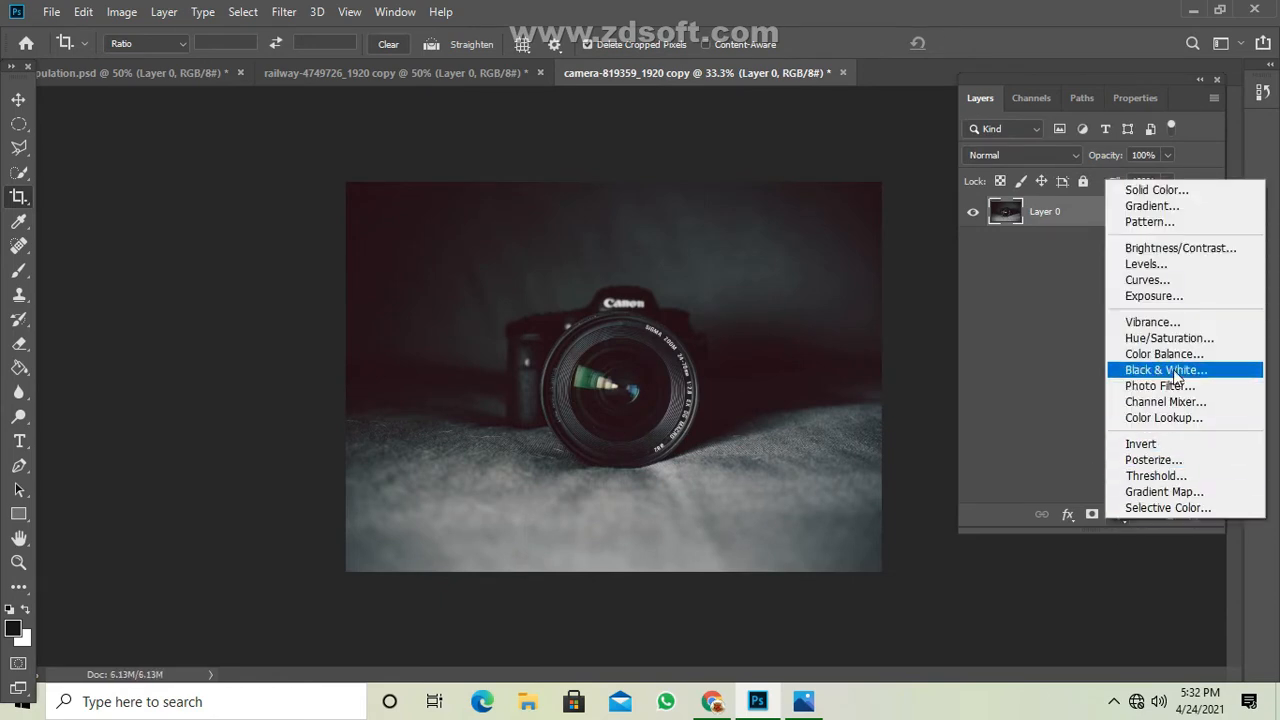
pyautogui.click(1172, 279)
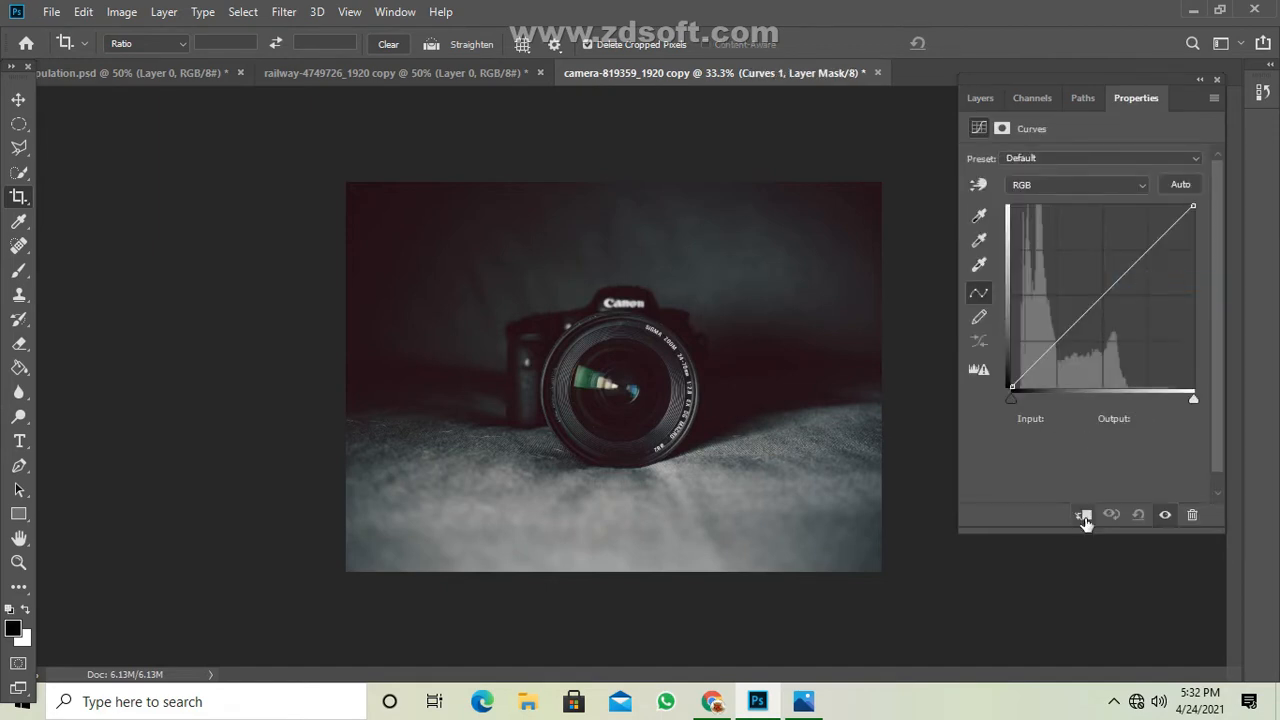
pyautogui.moveTo(1039, 369); pyautogui.dragTo(1041, 369)
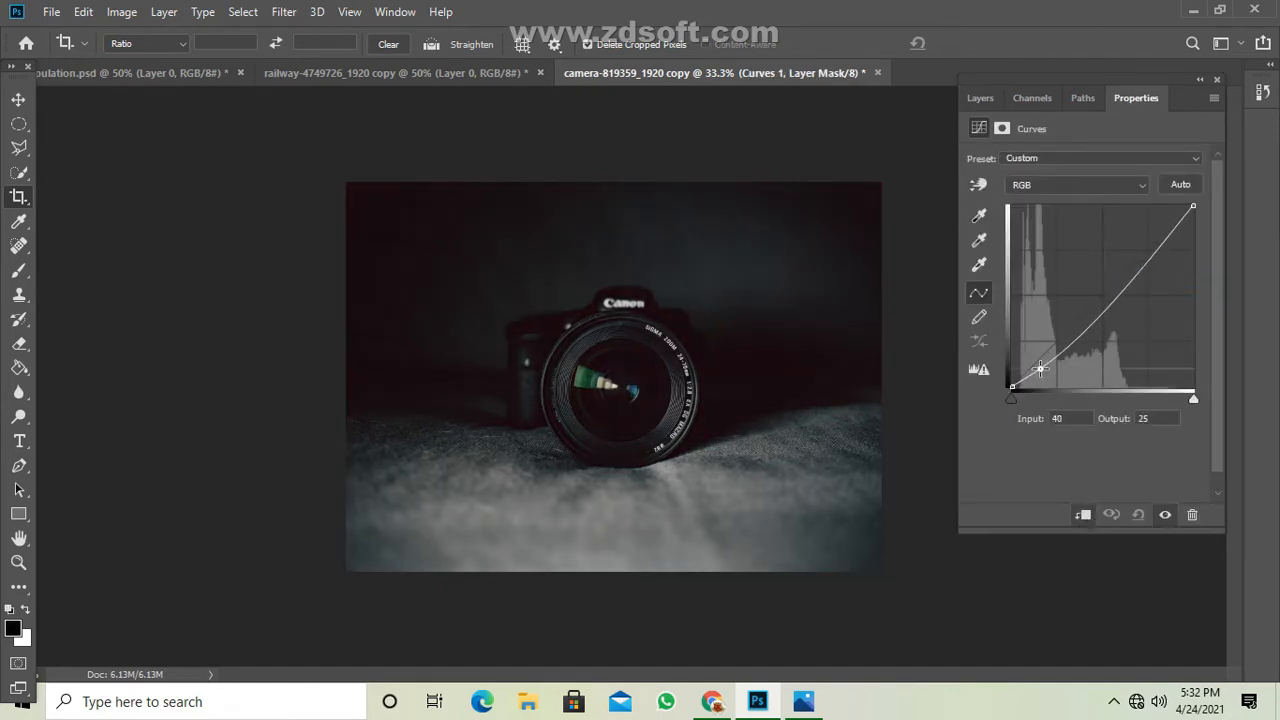
pyautogui.click(1144, 264)
pyautogui.moveTo(1144, 264); pyautogui.dragTo(1138, 262)
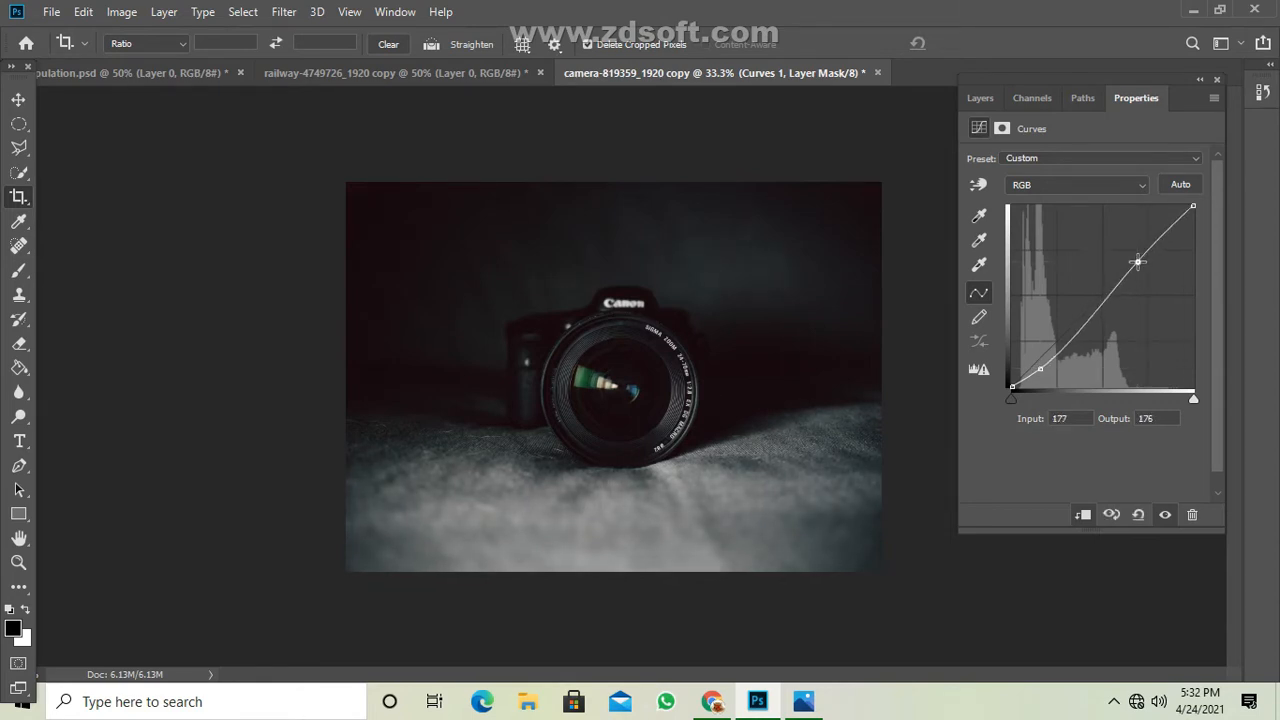
pyautogui.click(1167, 233)
pyautogui.moveTo(1167, 233); pyautogui.dragTo(1169, 235)
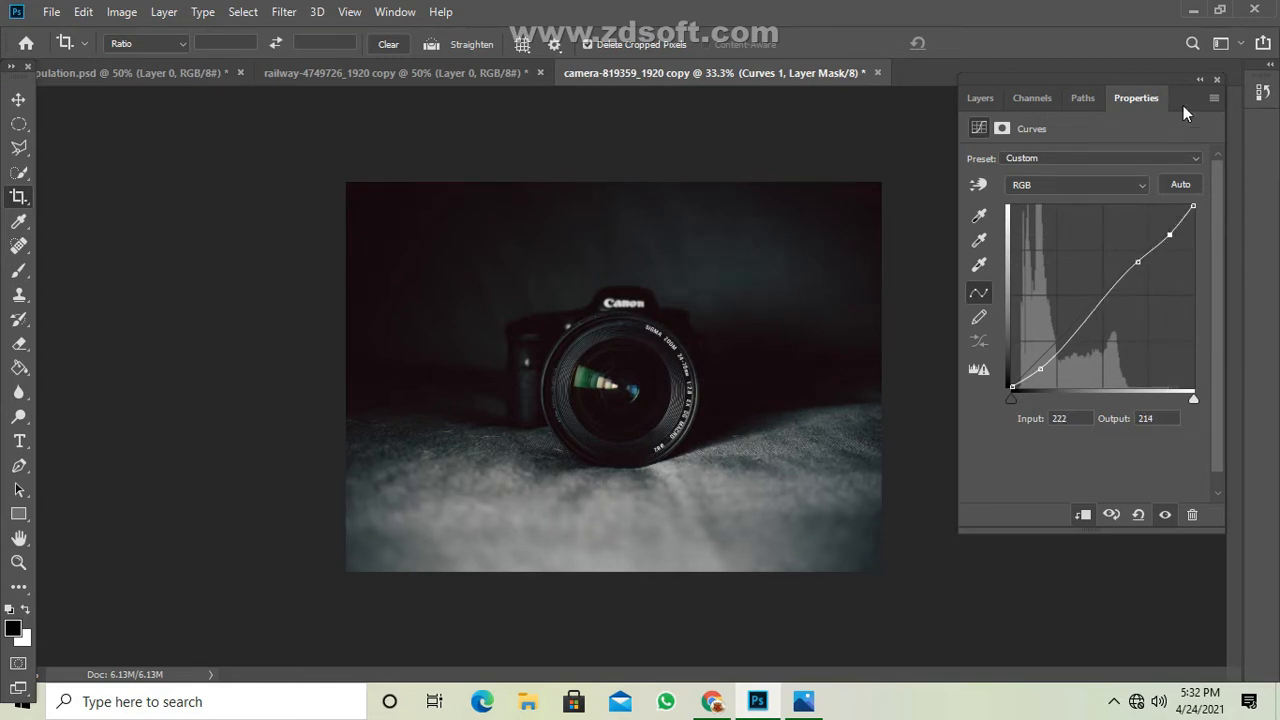
# Add a clipped Brightness/Contrast adjustment above the Curves with brightness -16 and contrast 15.
pyautogui.click(1201, 79)
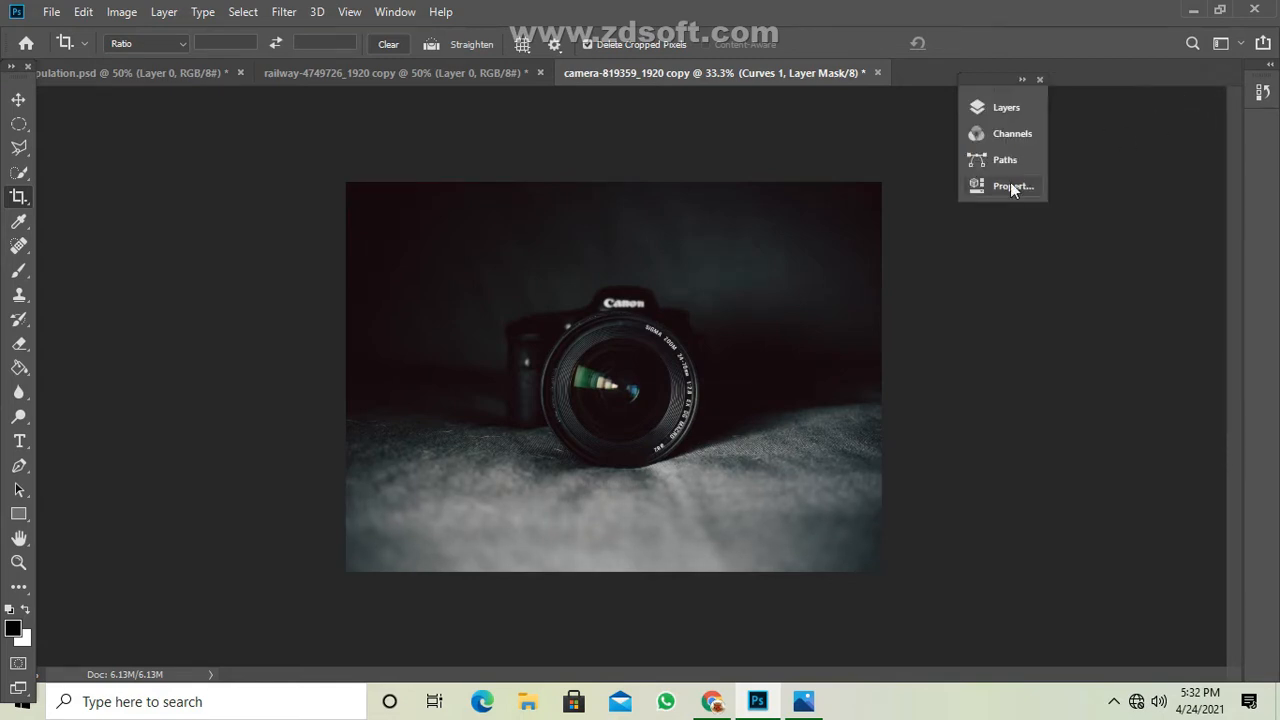
pyautogui.click(1010, 107)
pyautogui.moveTo(903, 98); pyautogui.dragTo(1125, 139)
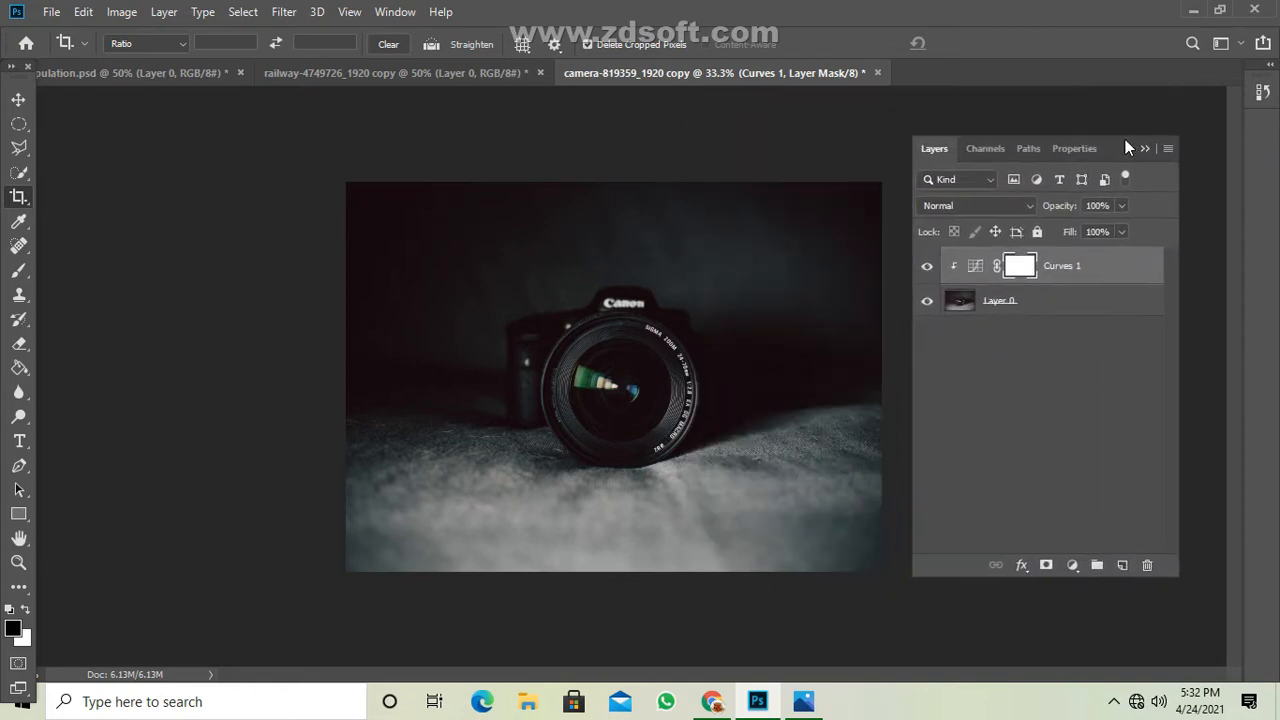
pyautogui.click(1077, 547)
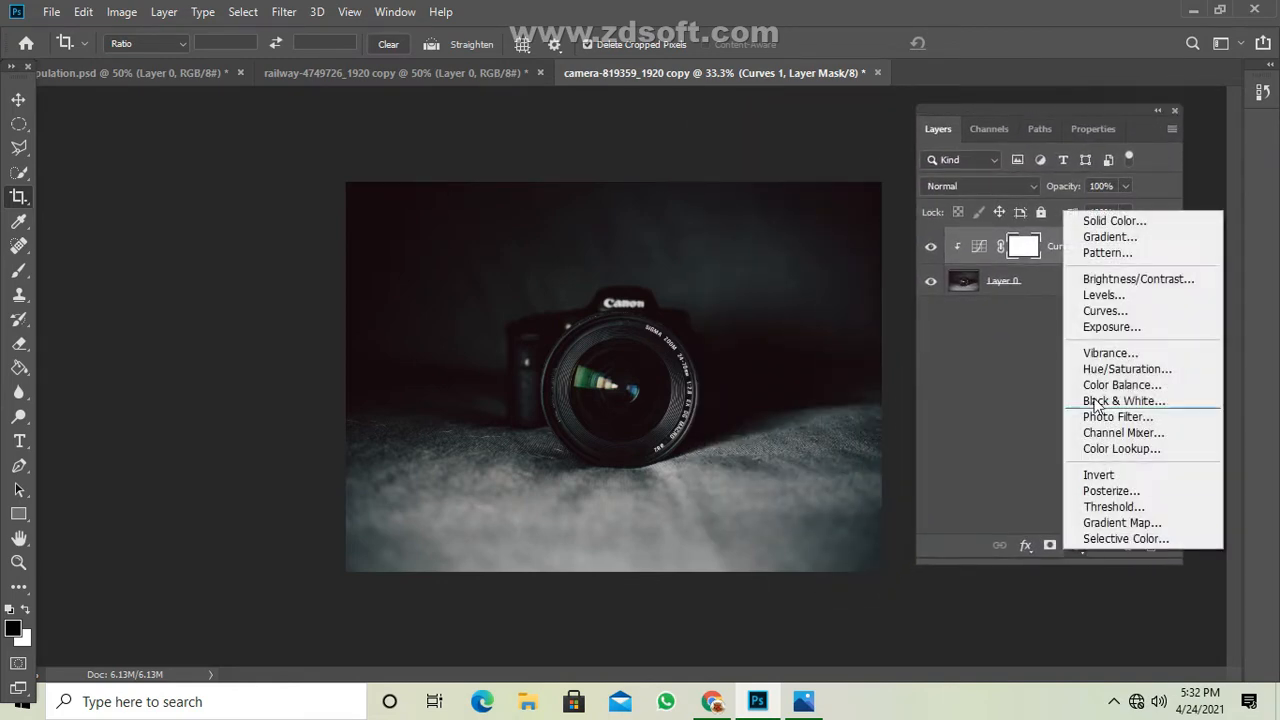
pyautogui.click(1113, 282)
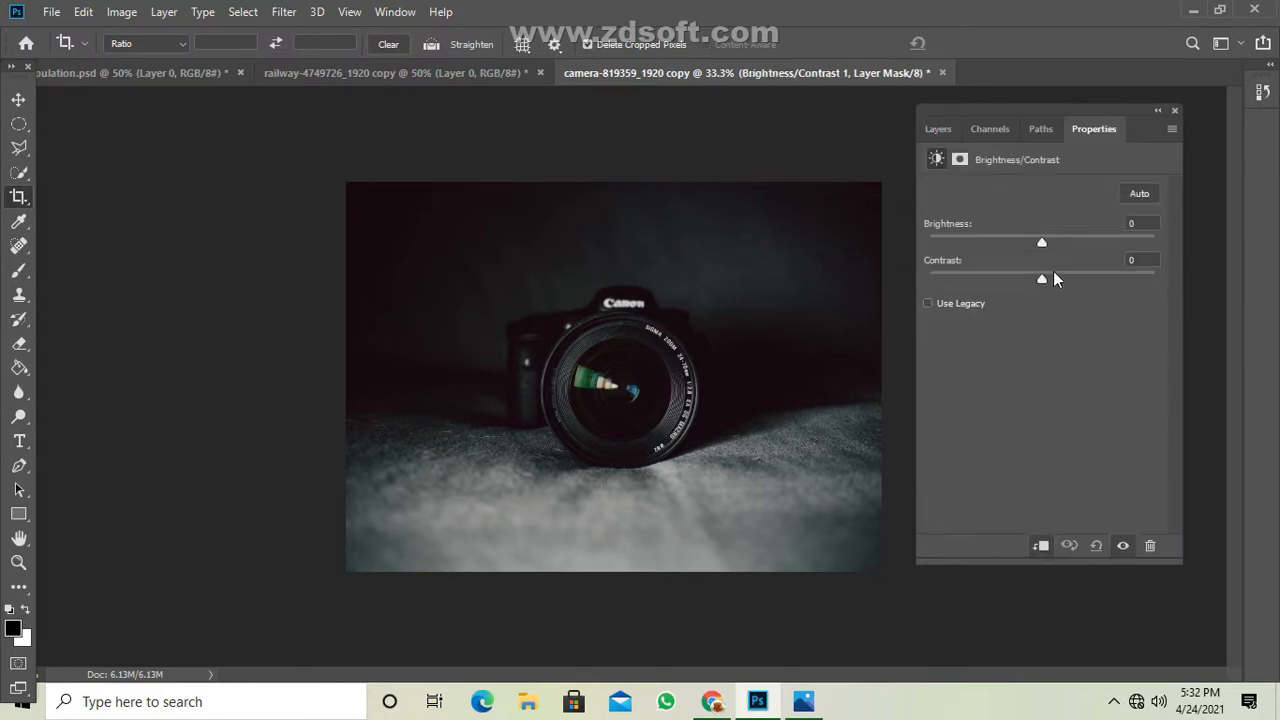
pyautogui.moveTo(1047, 244); pyautogui.dragTo(1031, 246)
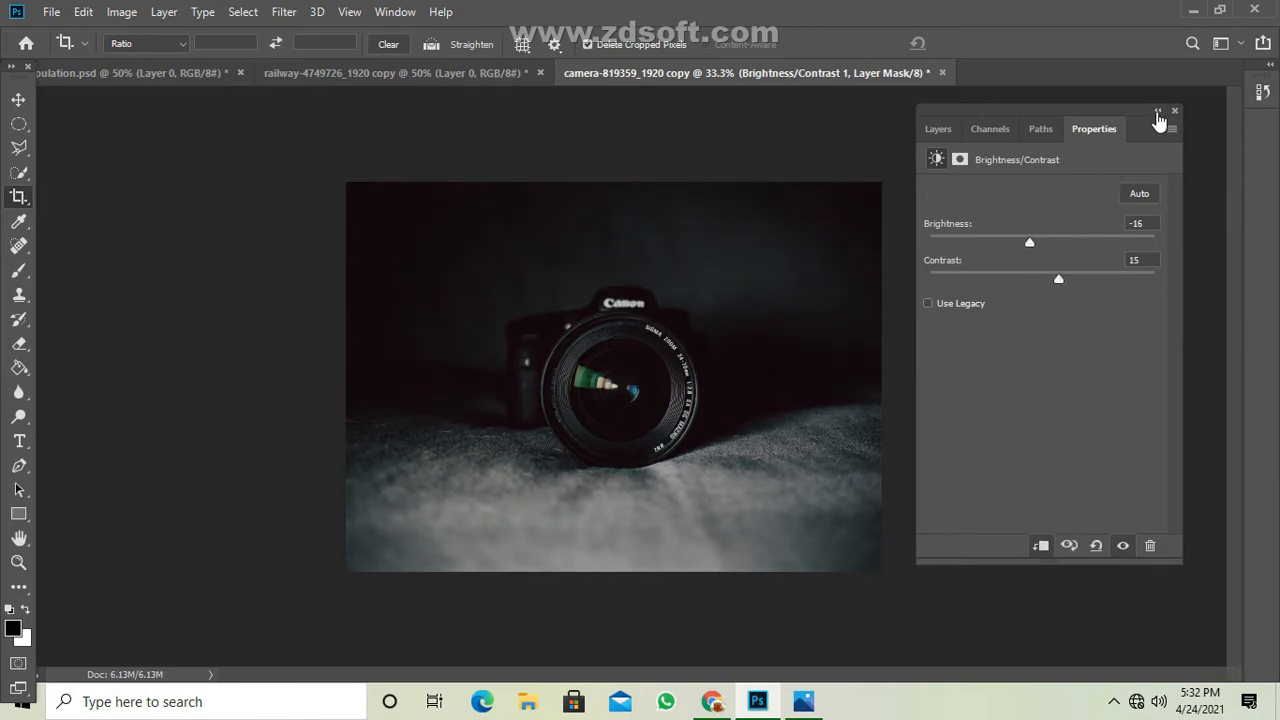
# Add a new empty layer above the Brightness/Contrast adjustment.
pyautogui.click(1158, 113)
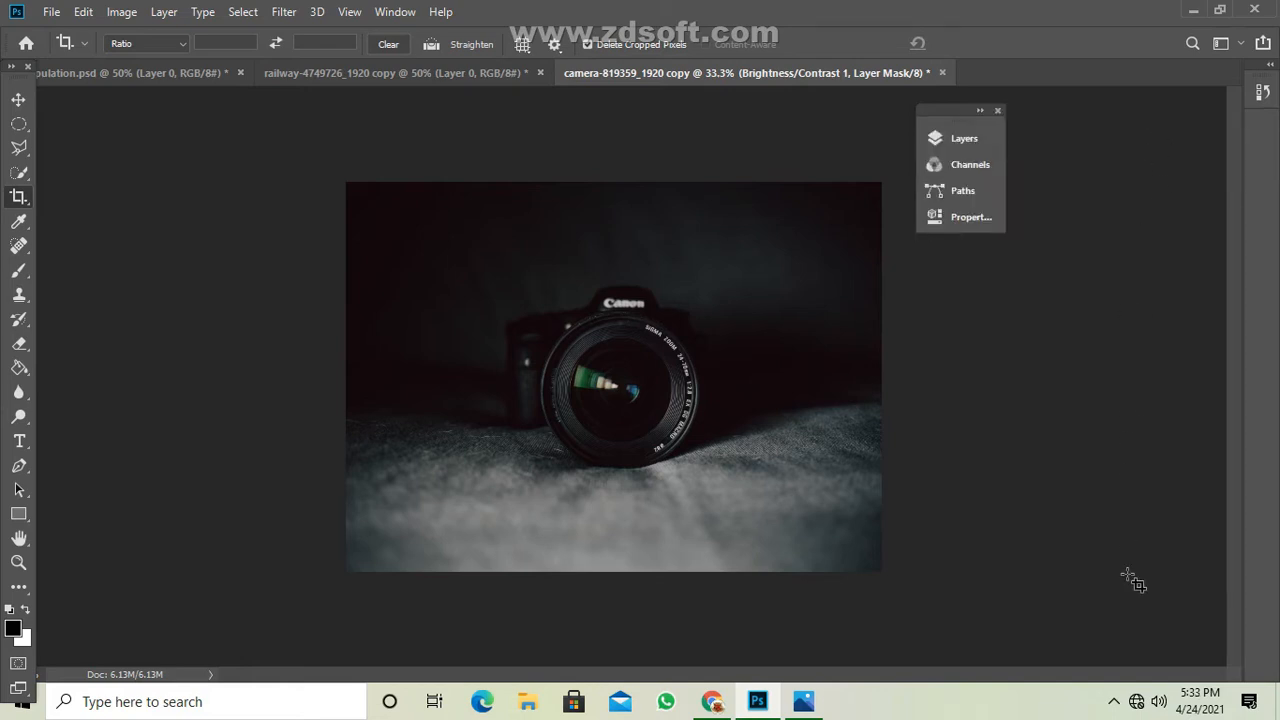
pyautogui.moveTo(935, 111); pyautogui.dragTo(1081, 147)
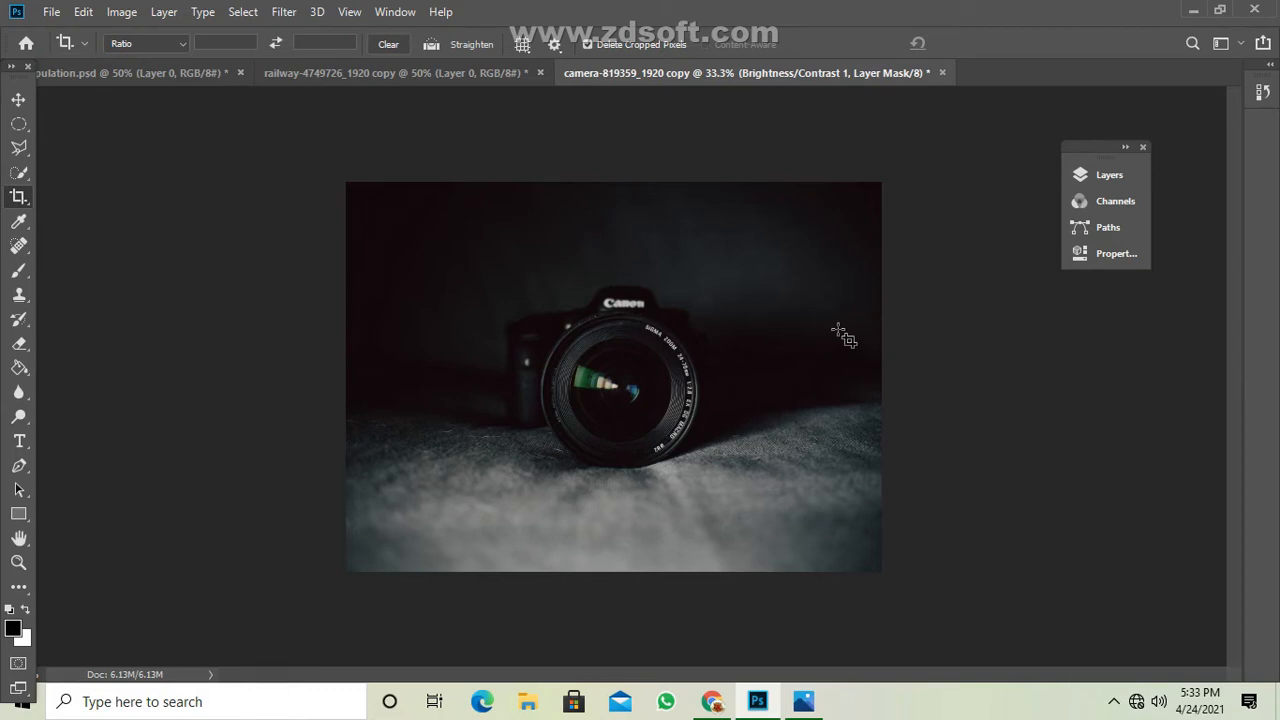
pyautogui.hotkey('ctrl', '+')
pyautogui.hotkey('ctrl', '+')
pyautogui.hotkey('ctrl', '+')
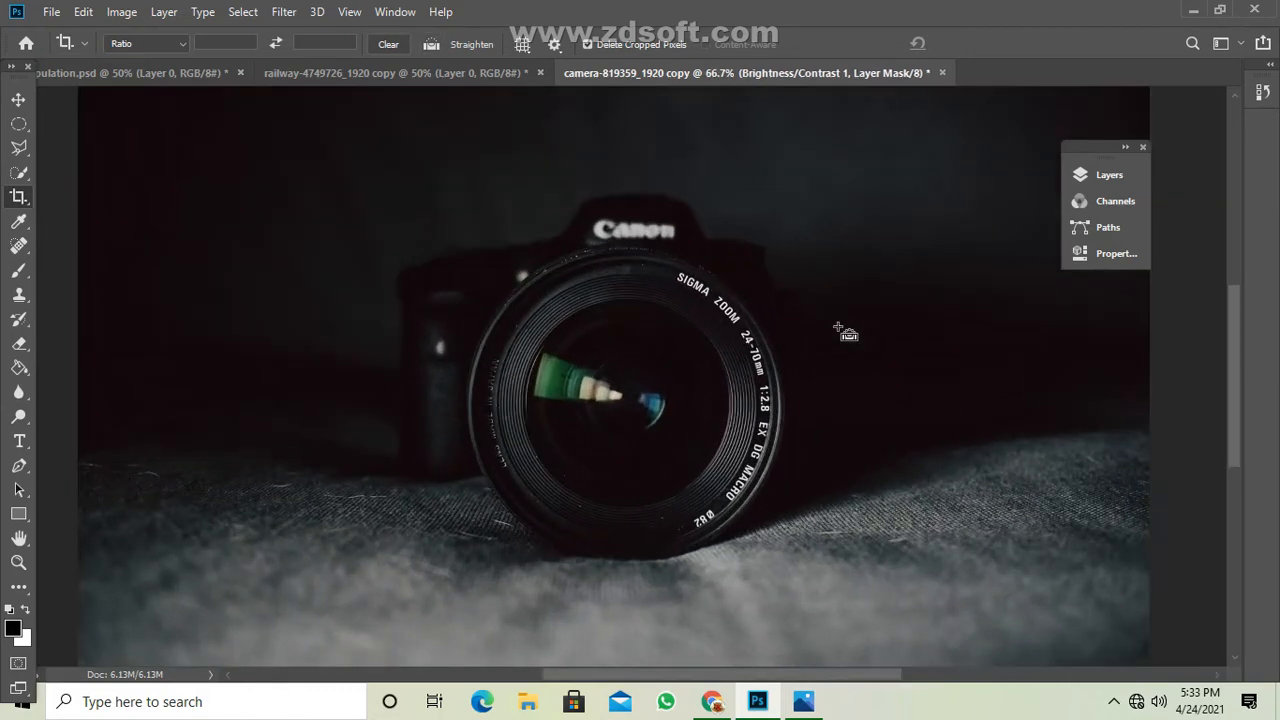
pyautogui.click(1095, 174)
pyautogui.moveTo(1102, 144); pyautogui.dragTo(1110, 106)
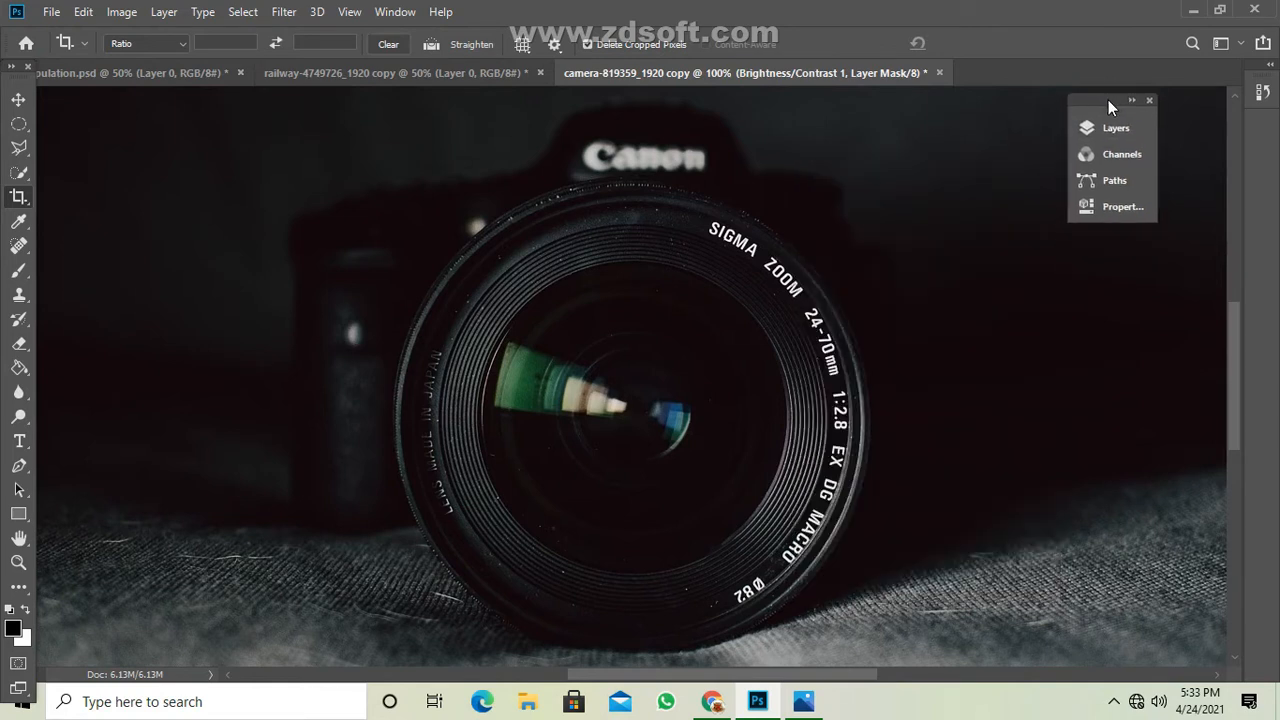
pyautogui.click(1098, 129)
pyautogui.moveTo(1008, 123); pyautogui.dragTo(1175, 96)
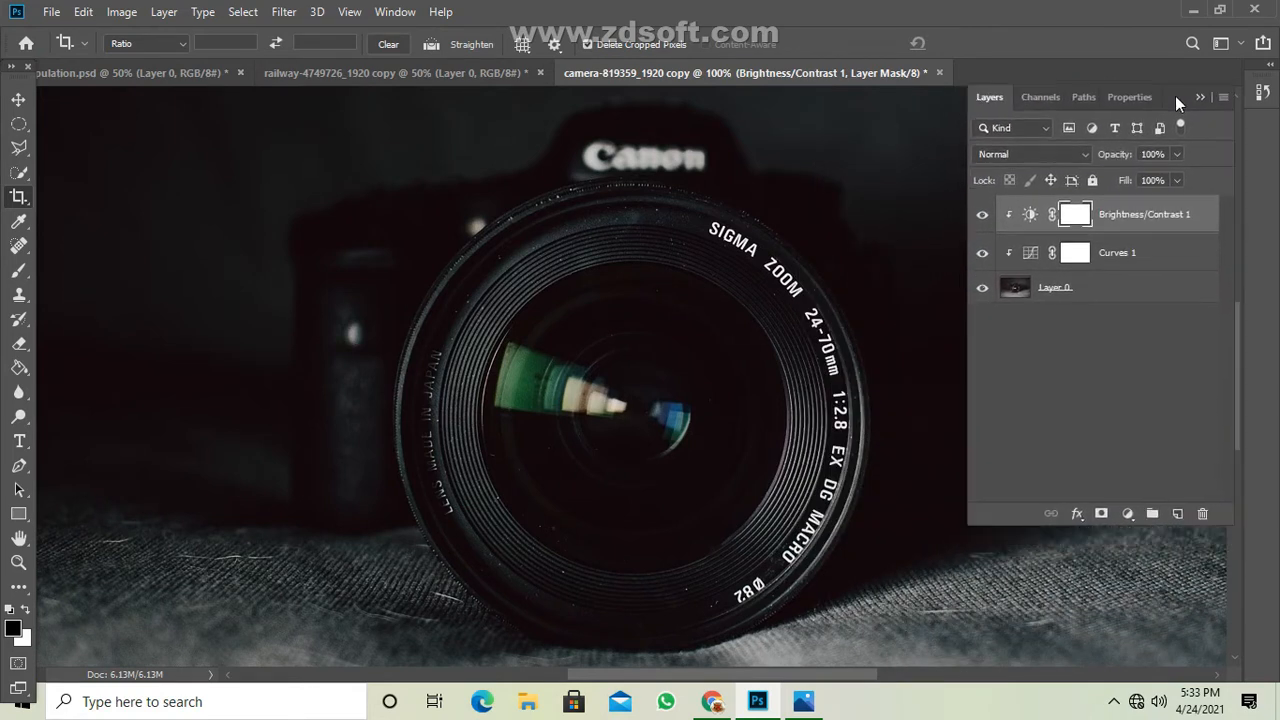
pyautogui.click(1178, 514)
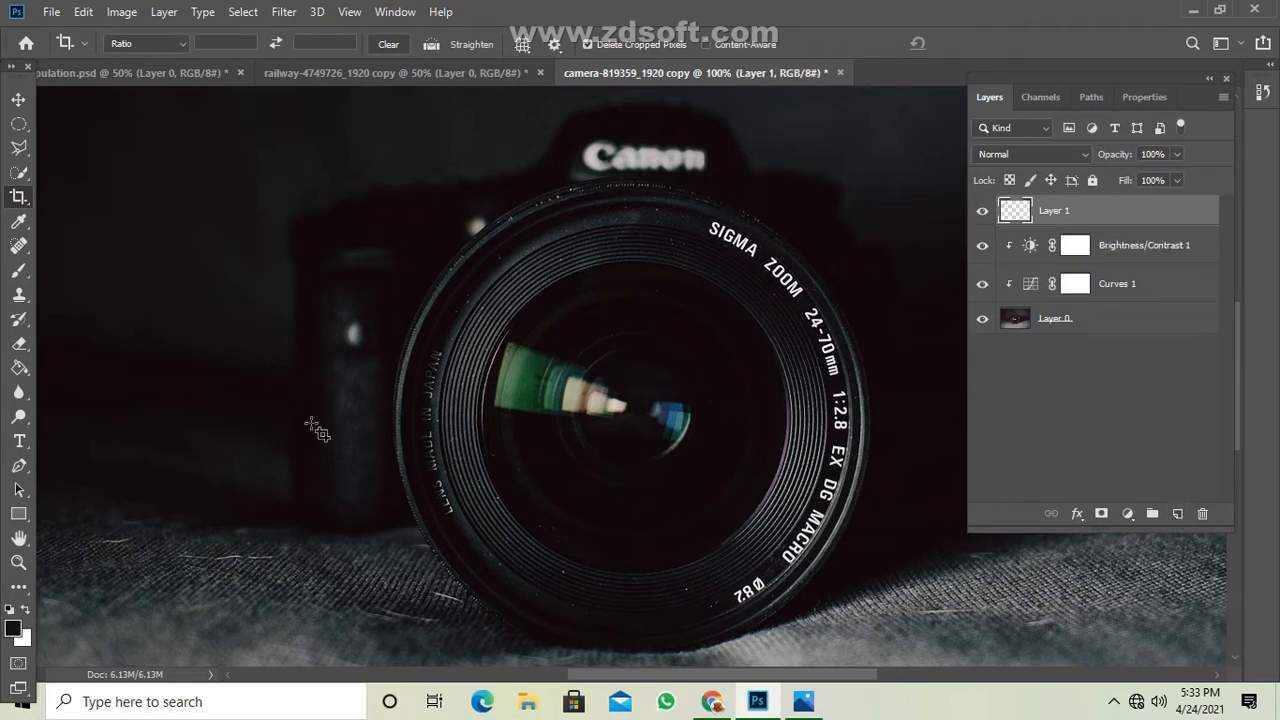
# Select a circle covering the lens glass inside the lettering, fill it with the dark foreground color on the new layer, and deselect.
pyautogui.click(19, 124)
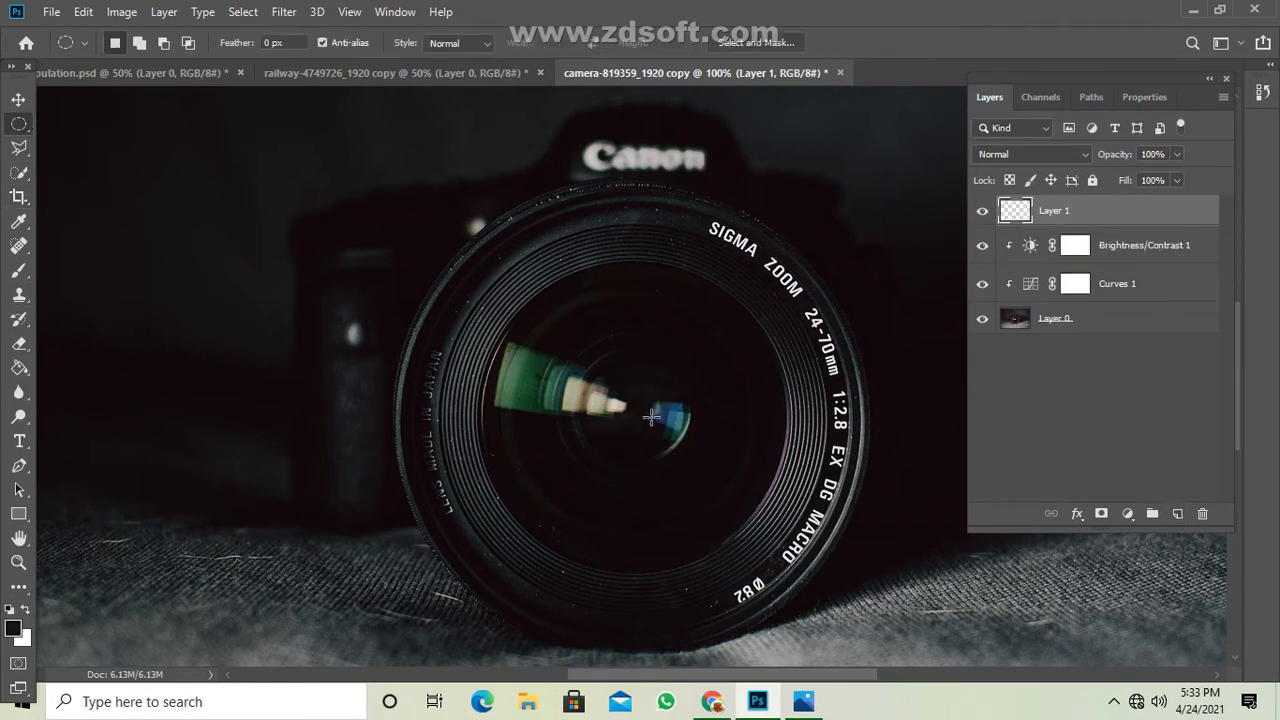
pyautogui.moveTo(622, 410); pyautogui.dragTo(873, 600)
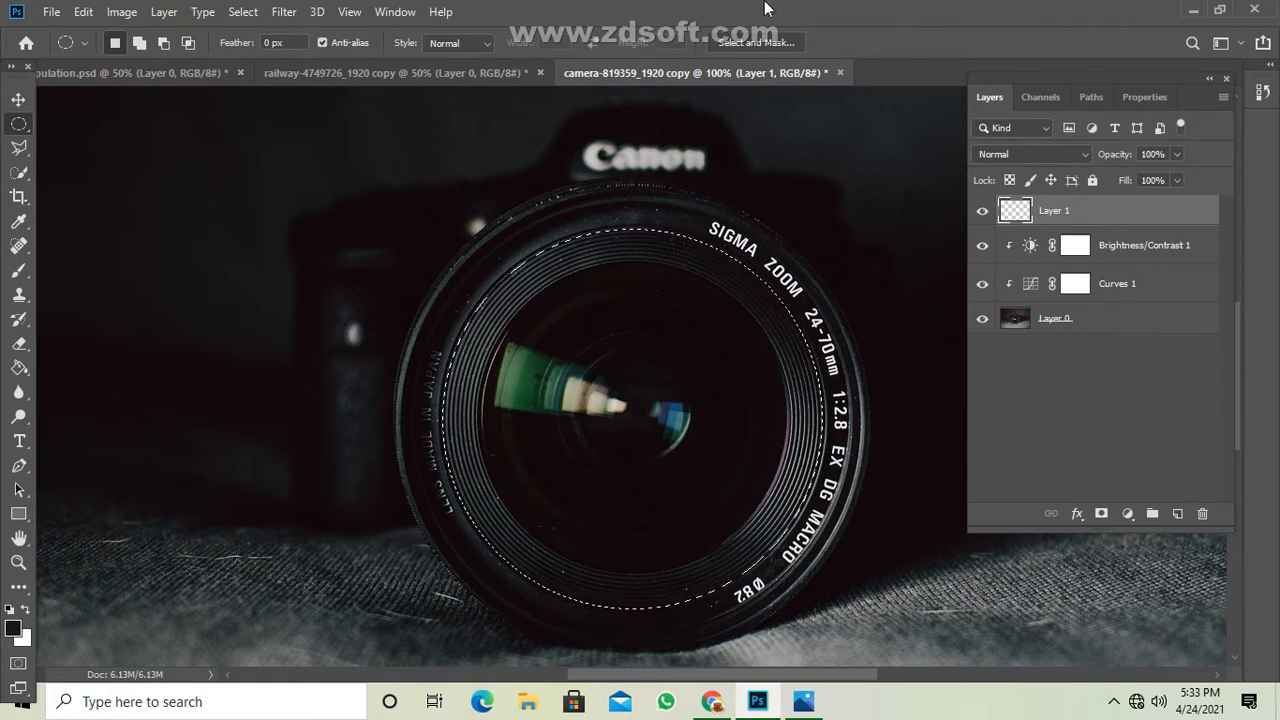
pyautogui.click(18, 368)
pyautogui.rightClick(18, 368)
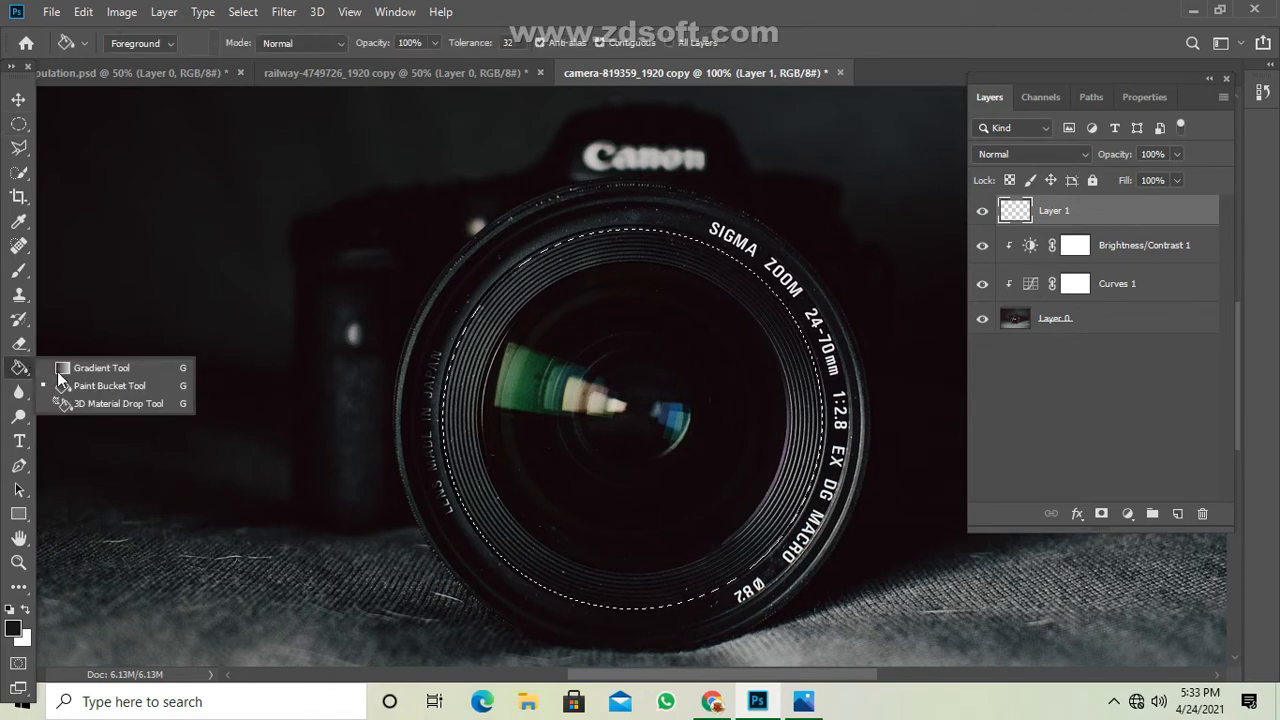
pyautogui.click(87, 387)
pyautogui.click(617, 404)
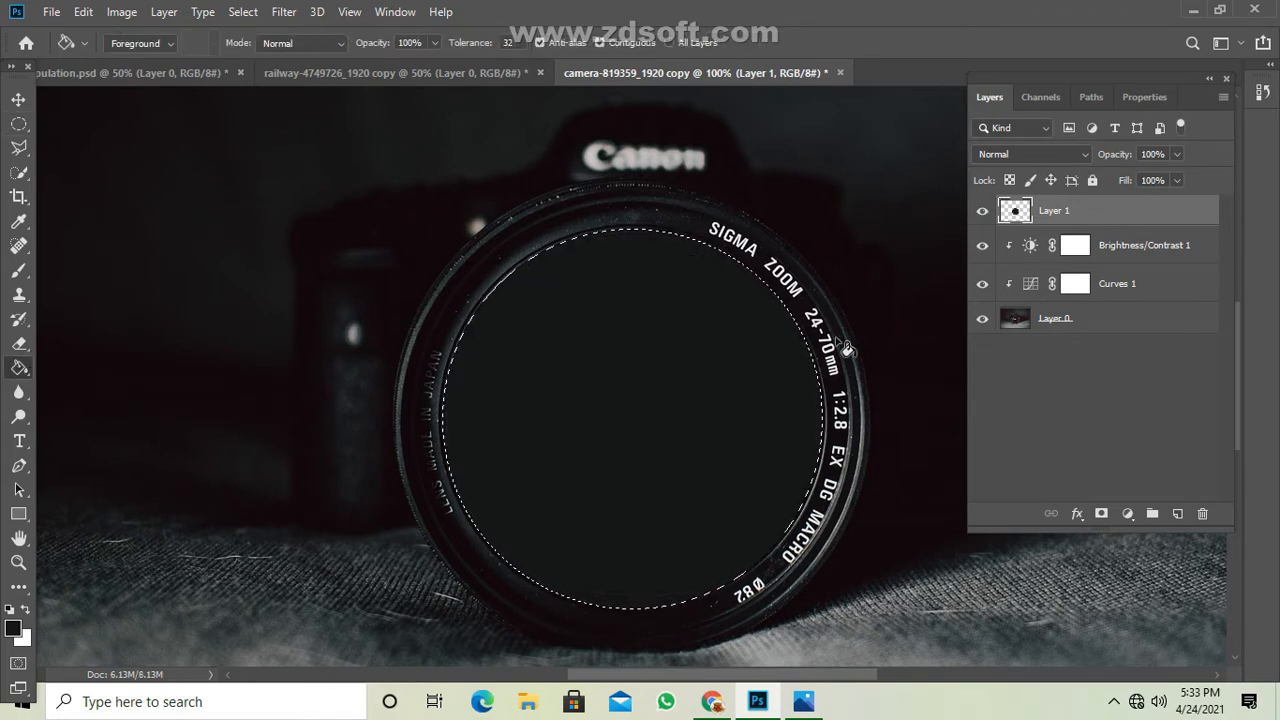
pyautogui.hotkey('ctrl', 'd')
# Add another empty layer, and copy the railway track picture from its document and paste it above that layer.
pyautogui.click(1177, 513)
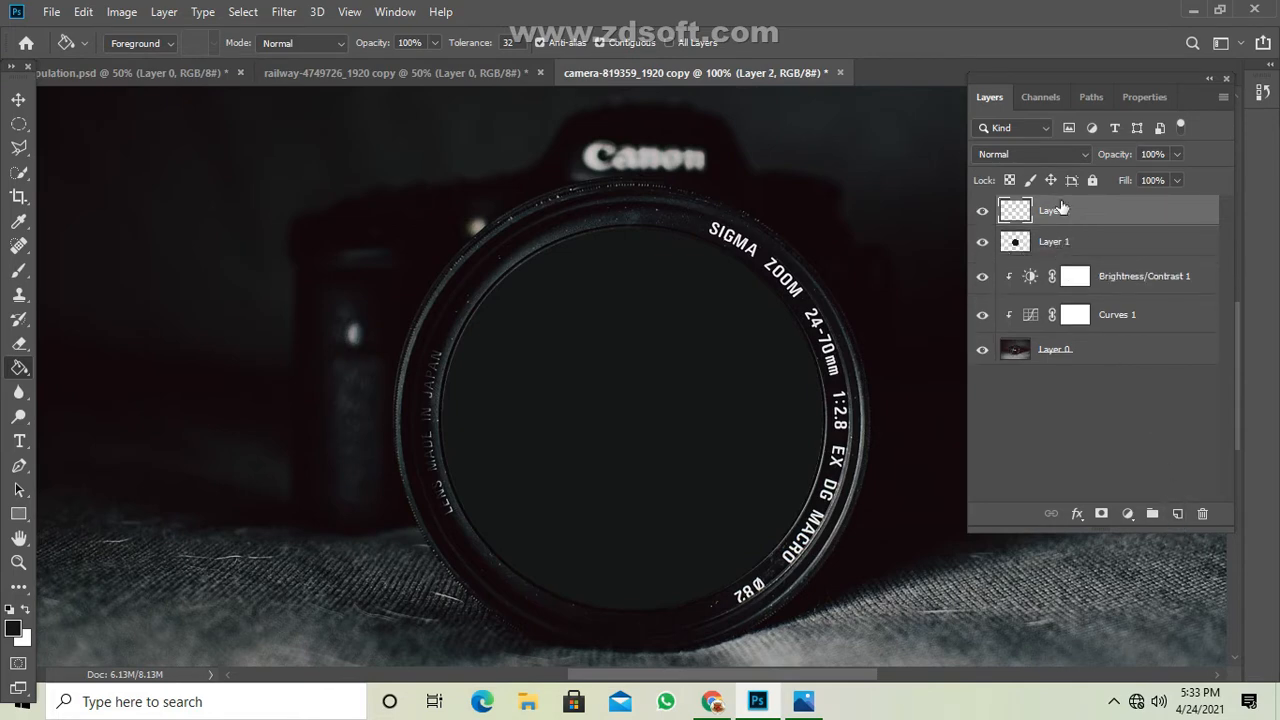
pyautogui.click(412, 74)
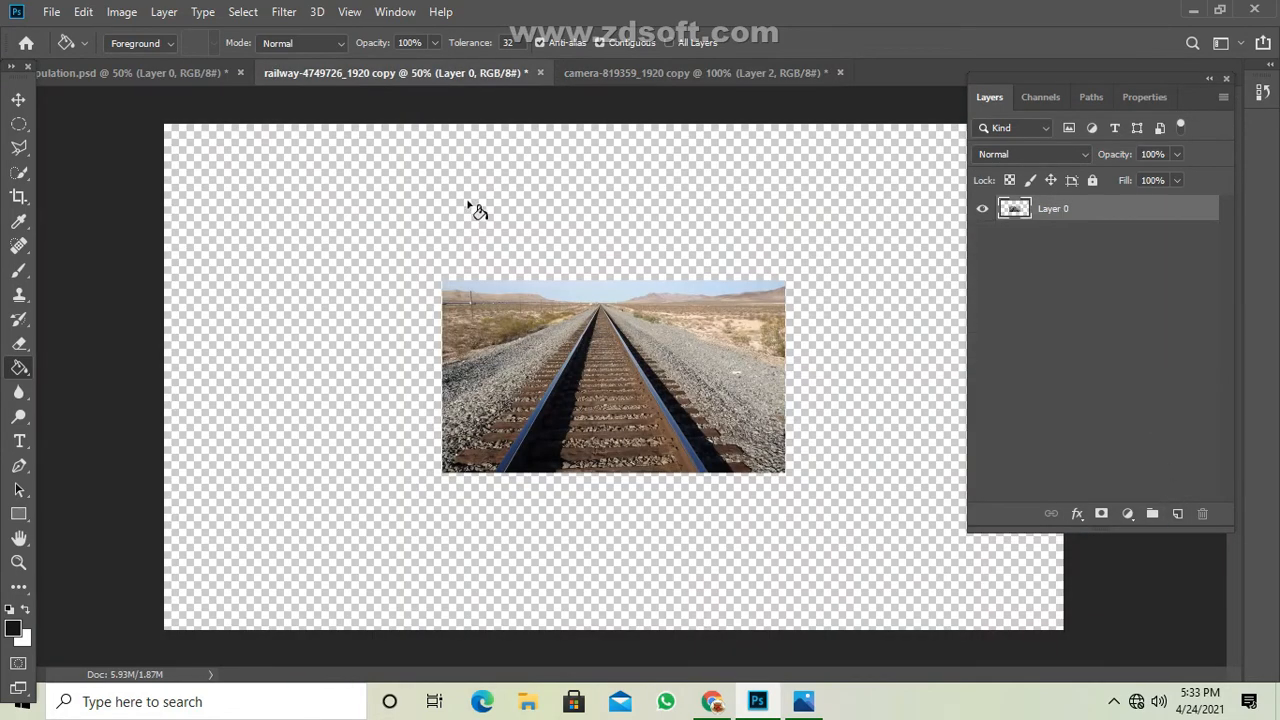
pyautogui.press('v')
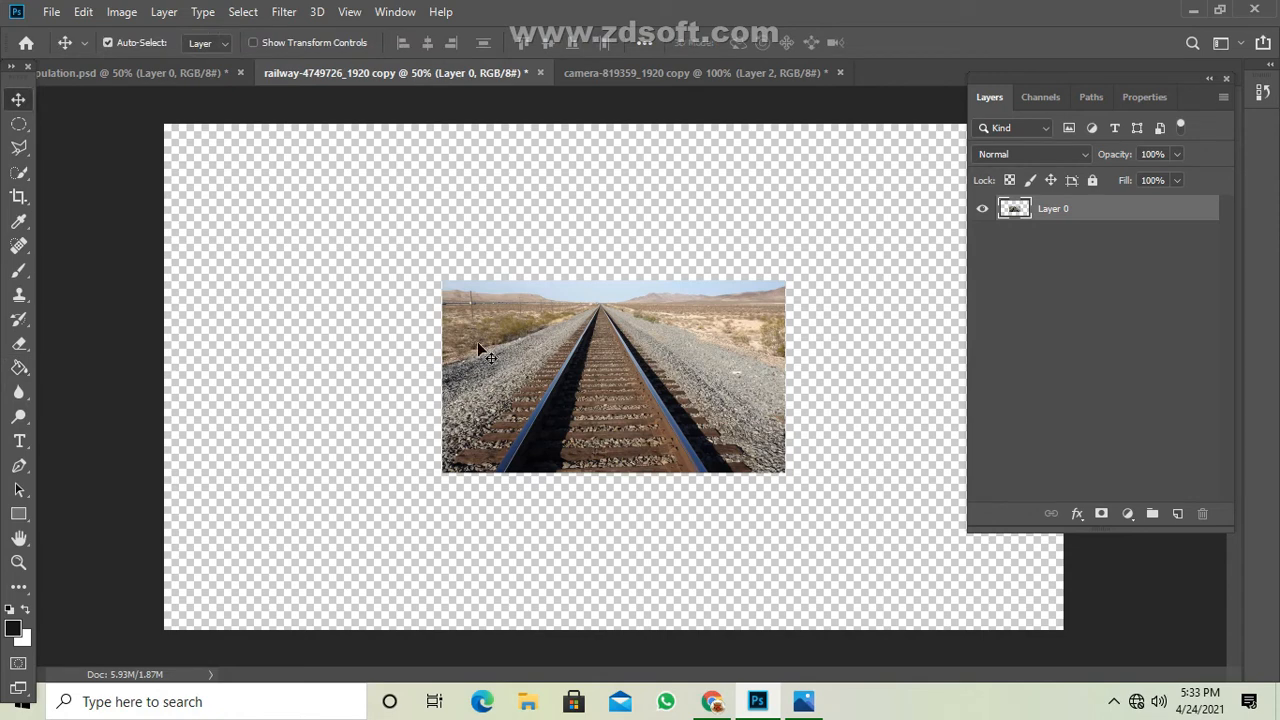
pyautogui.click(83, 13)
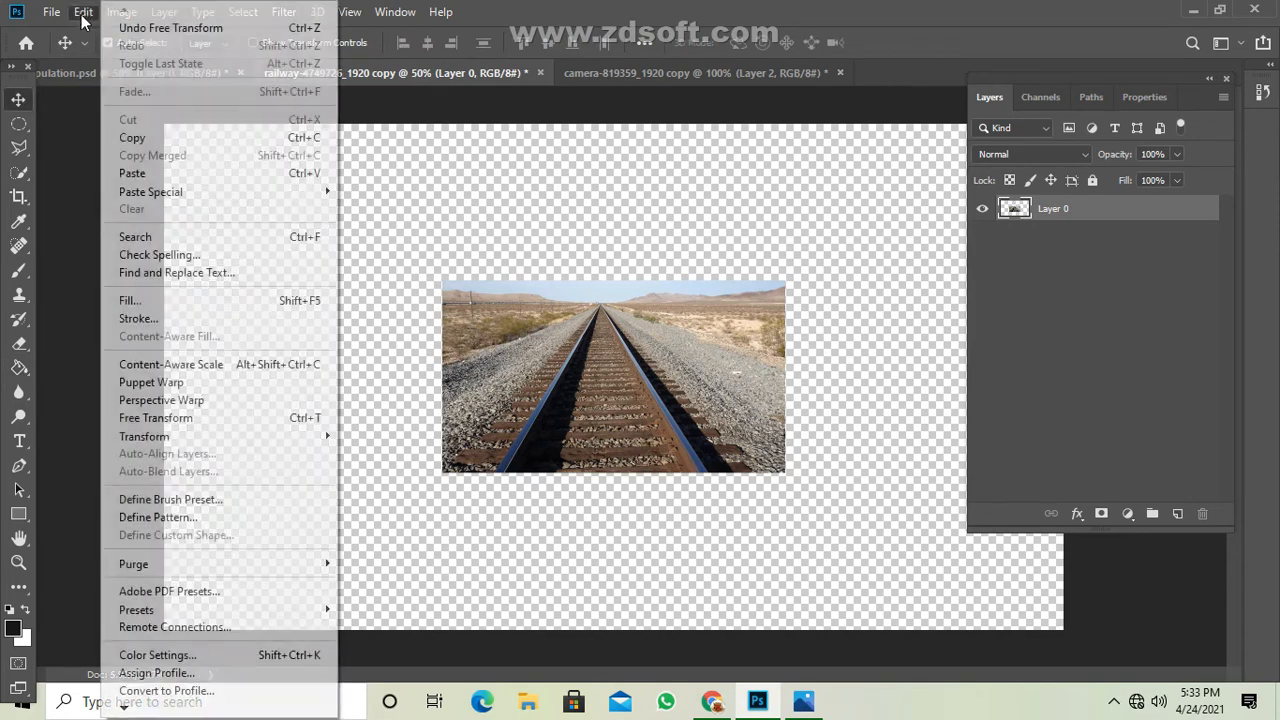
pyautogui.click(128, 131)
pyautogui.click(666, 72)
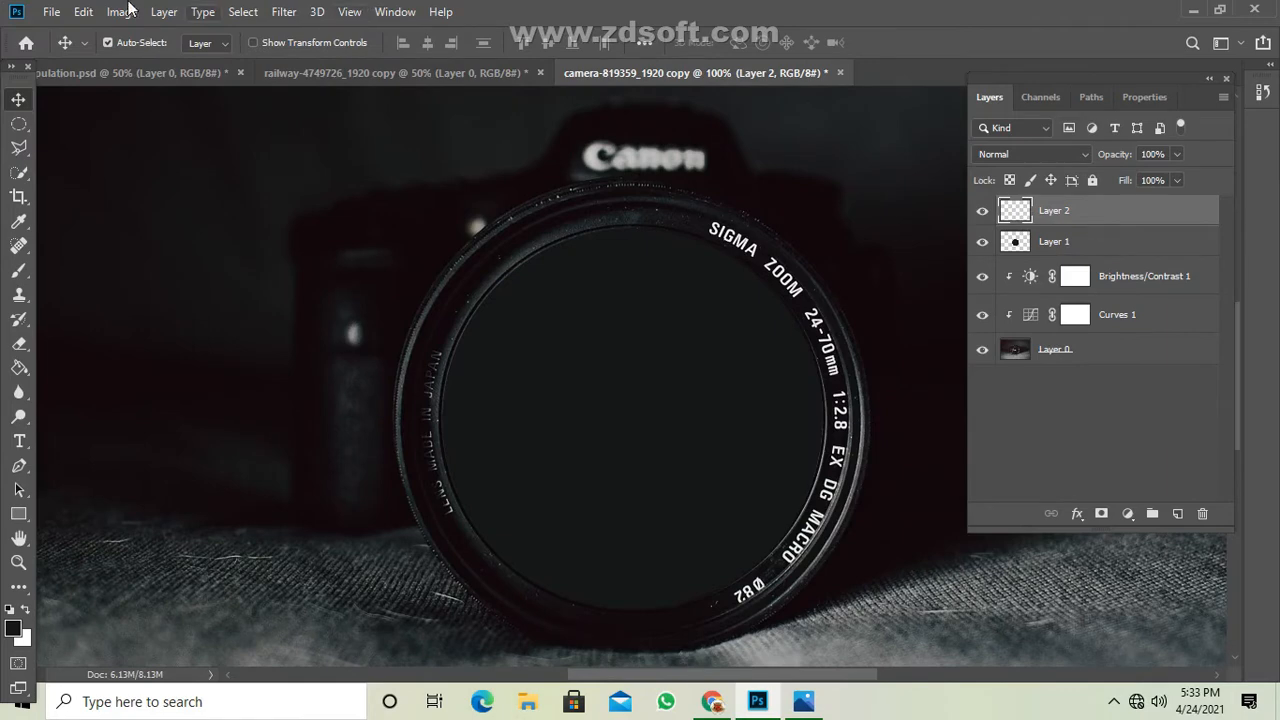
pyautogui.click(83, 12)
pyautogui.click(133, 173)
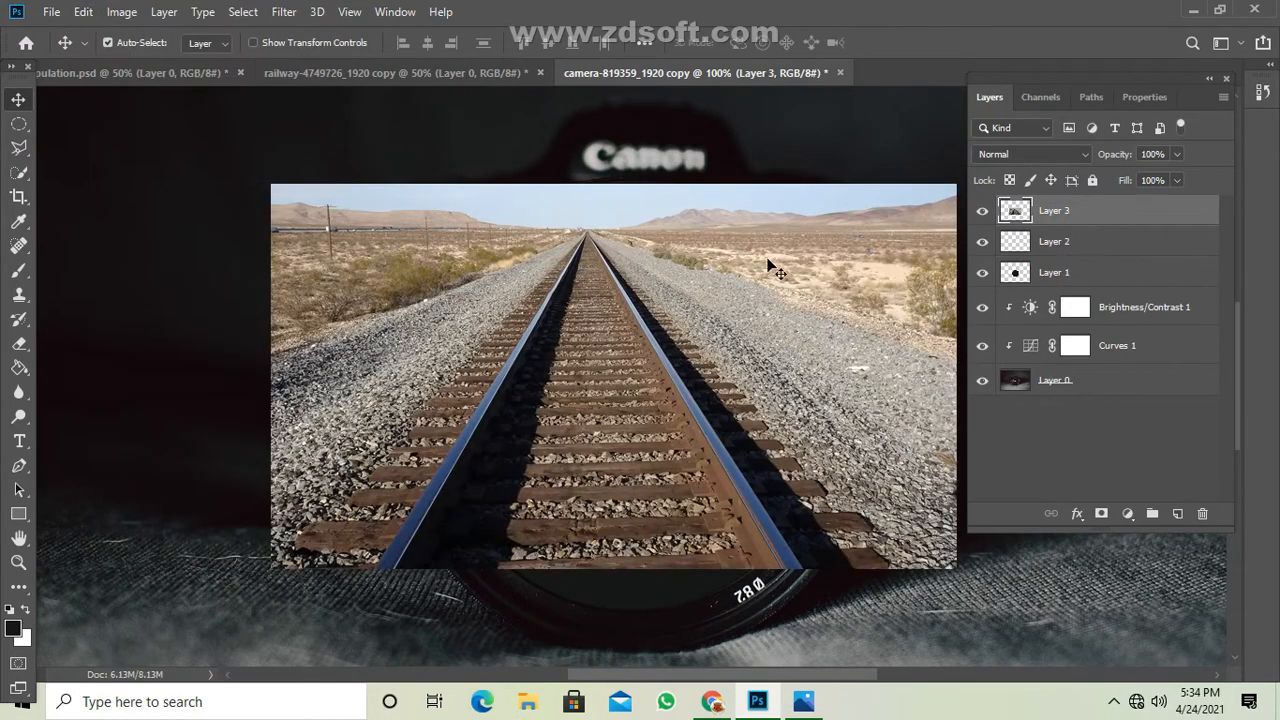
# Delete the empty Layer 2 and select the pasted railway picture on the canvas.
pyautogui.click(1202, 513)
pyautogui.click(571, 274)
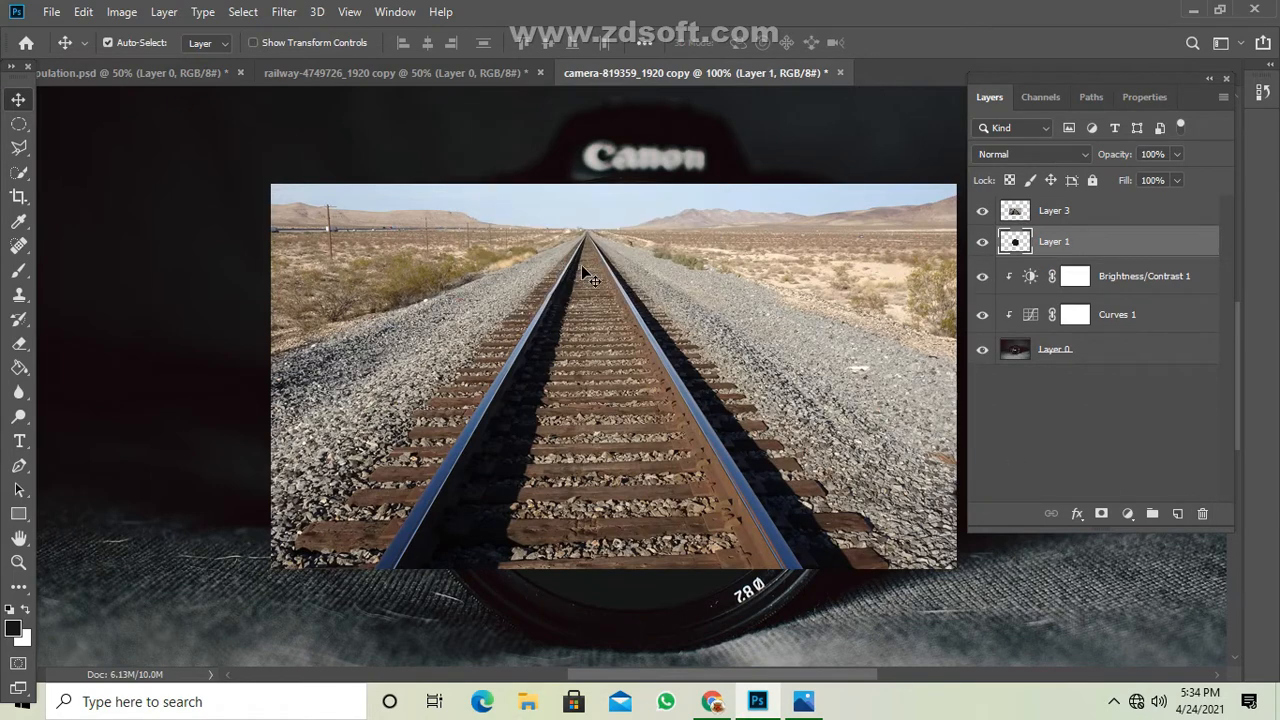
# Start a free transform on Layer 3, shift the railway picture toward the lens, and set its opacity to 25%.
pyautogui.click(1080, 214)
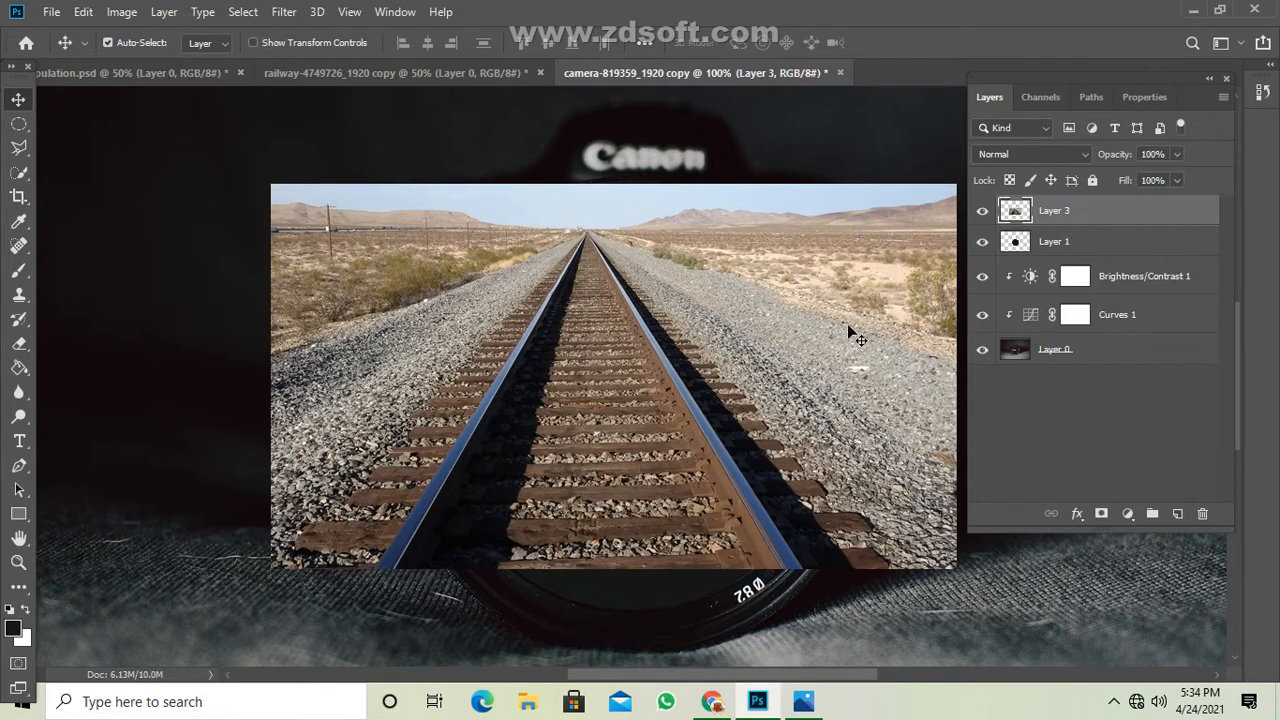
pyautogui.press('ctrl')
pyautogui.hotkey('ctrl', 't')
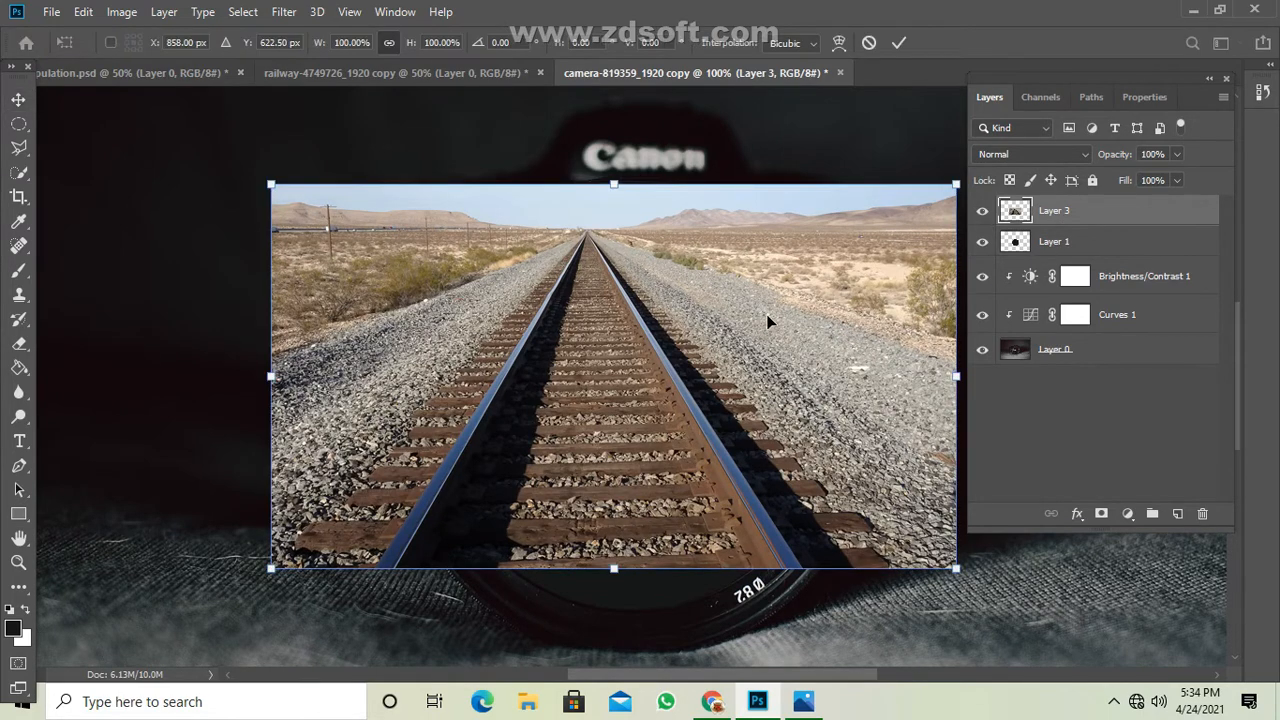
pyautogui.moveTo(766, 316); pyautogui.dragTo(801, 352)
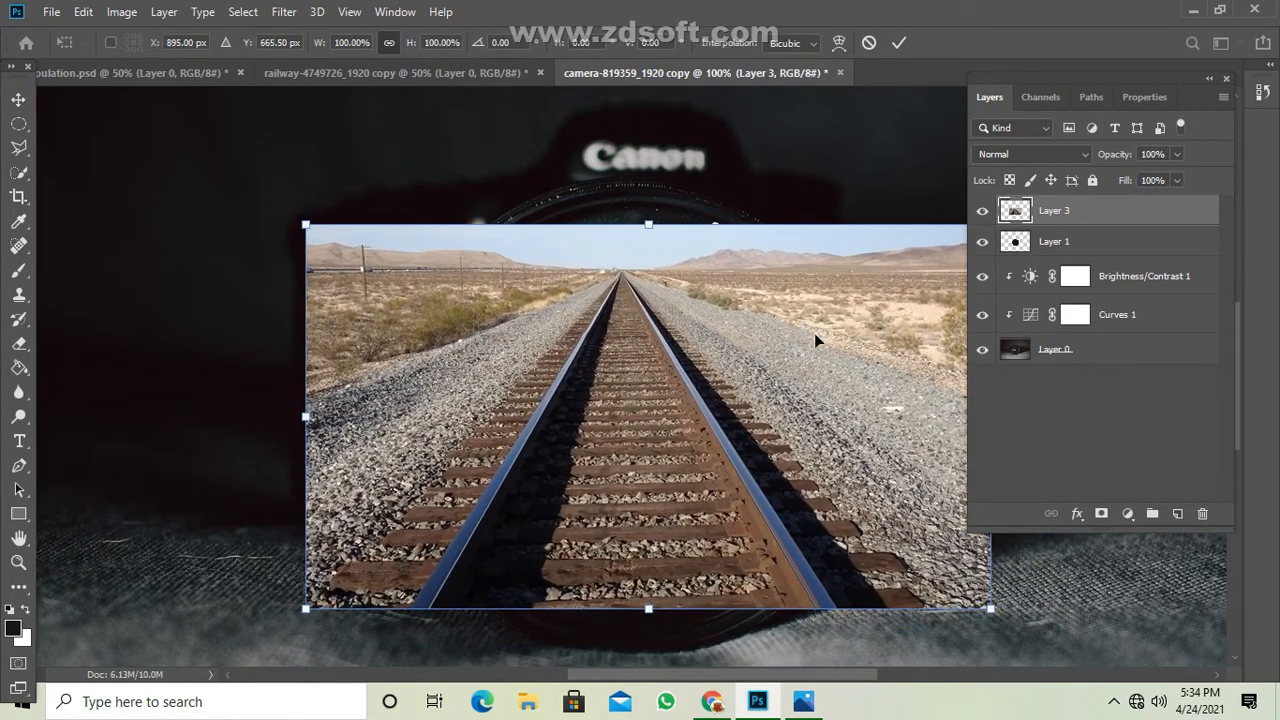
pyautogui.click(1178, 158)
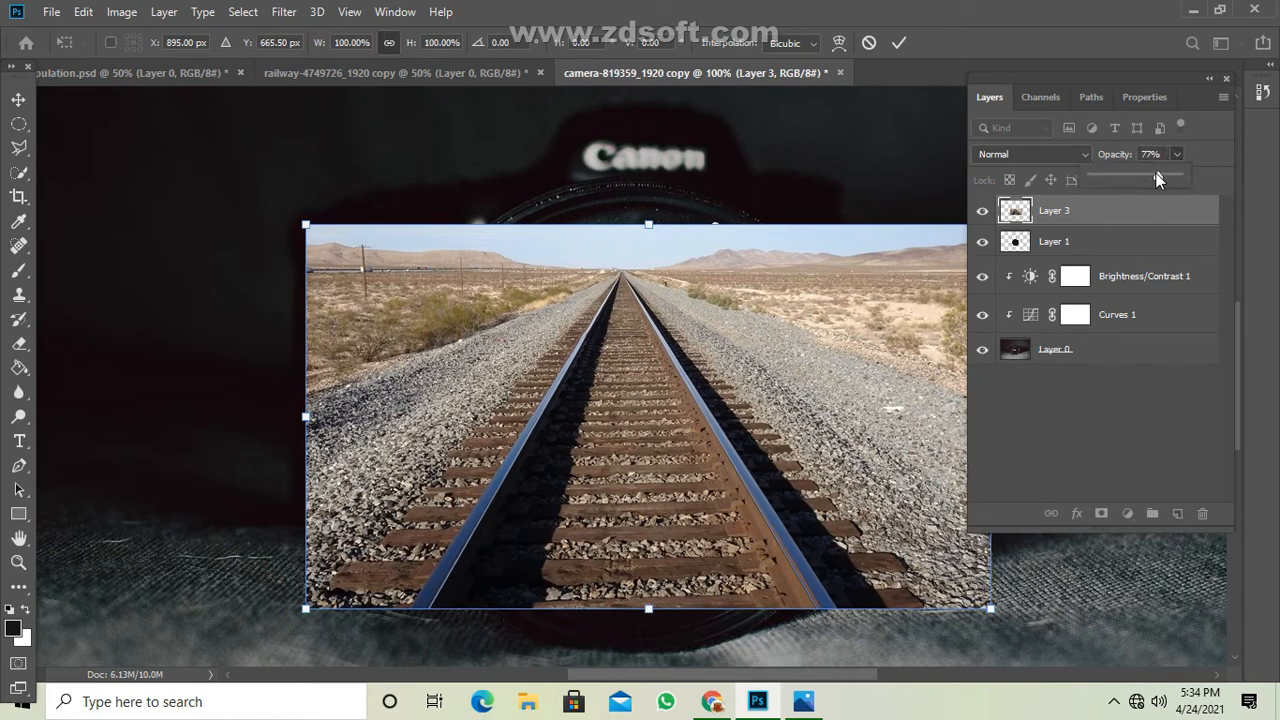
pyautogui.moveTo(1178, 176); pyautogui.dragTo(1115, 173)
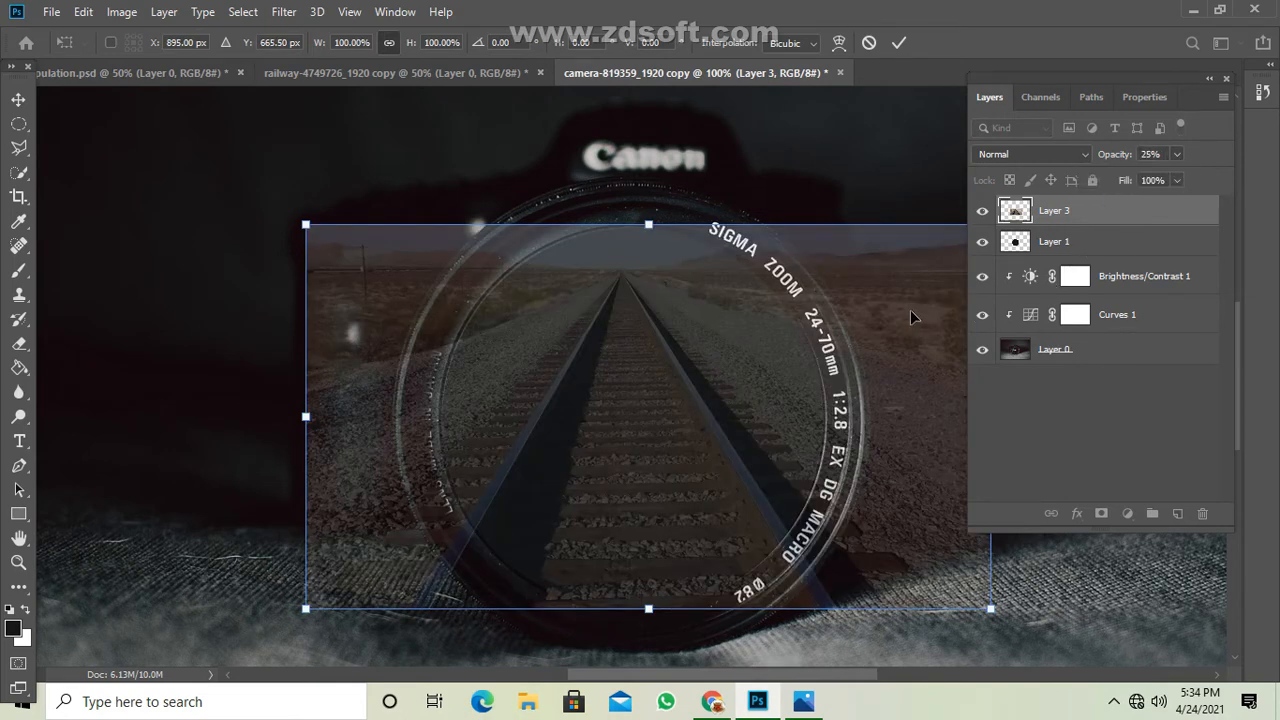
pyautogui.click(910, 312)
# Scale the railway picture to about 107%, position it to cover the lens circle, and apply the transform.
pyautogui.moveTo(650, 612); pyautogui.dragTo(662, 637)
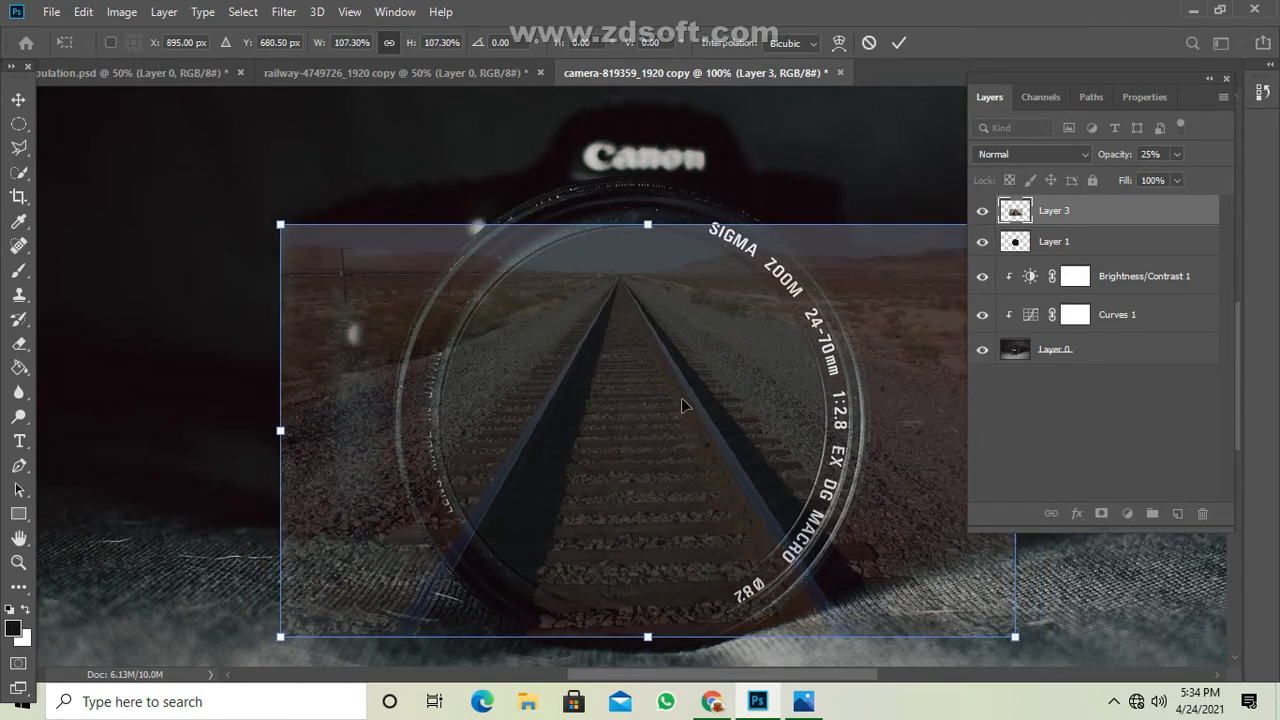
pyautogui.moveTo(694, 354); pyautogui.dragTo(708, 352)
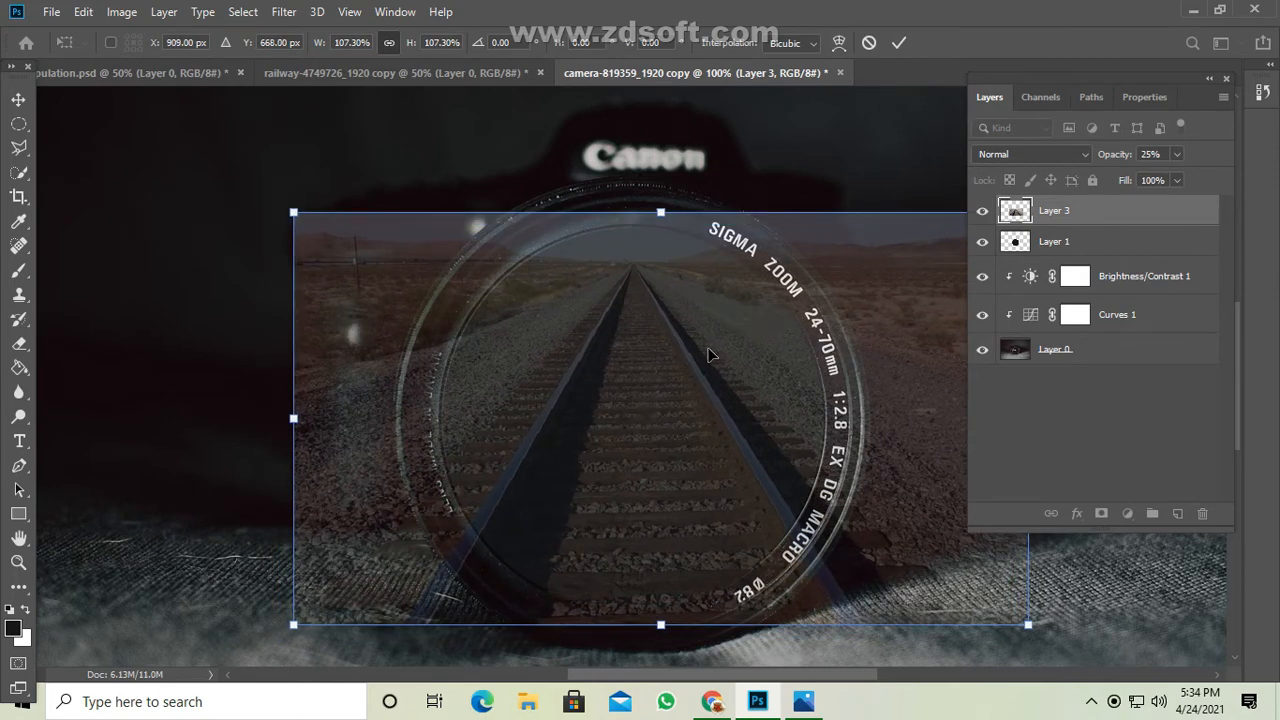
pyautogui.click(901, 43)
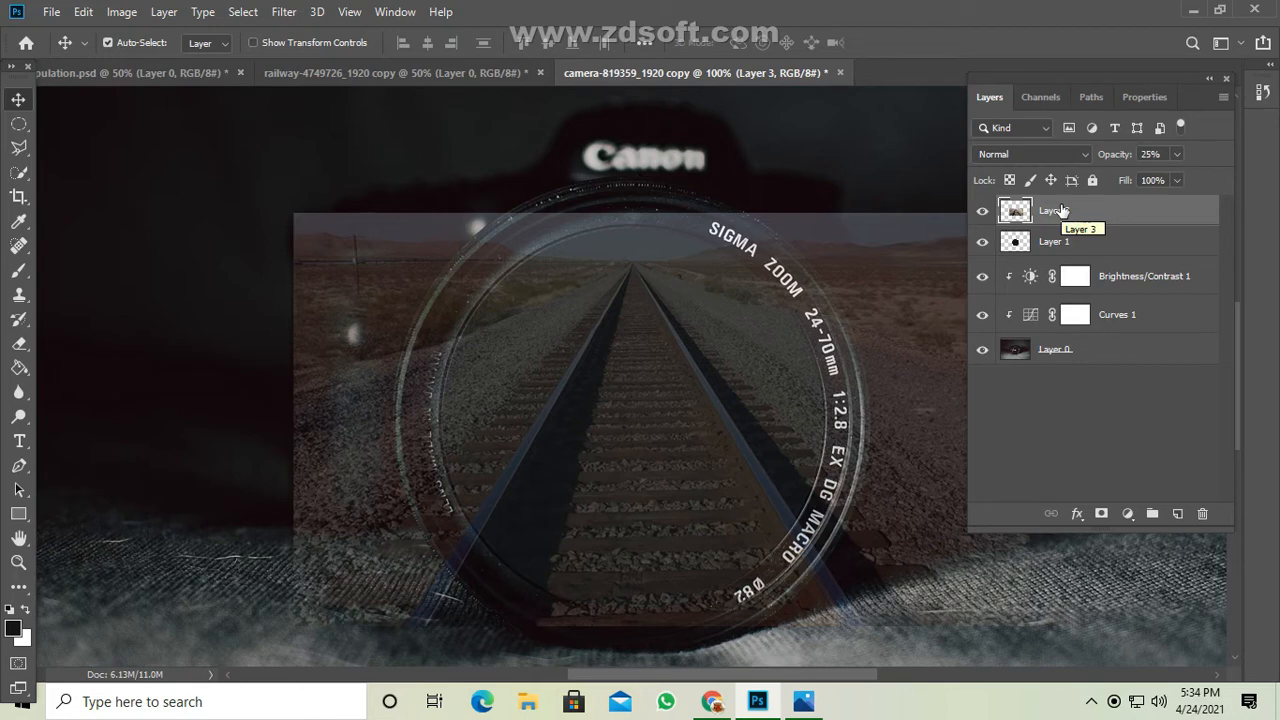
# Clip the railway picture to the lens circle on Layer 1 and set its opacity to 100%.
pyautogui.rightClick(1061, 210)
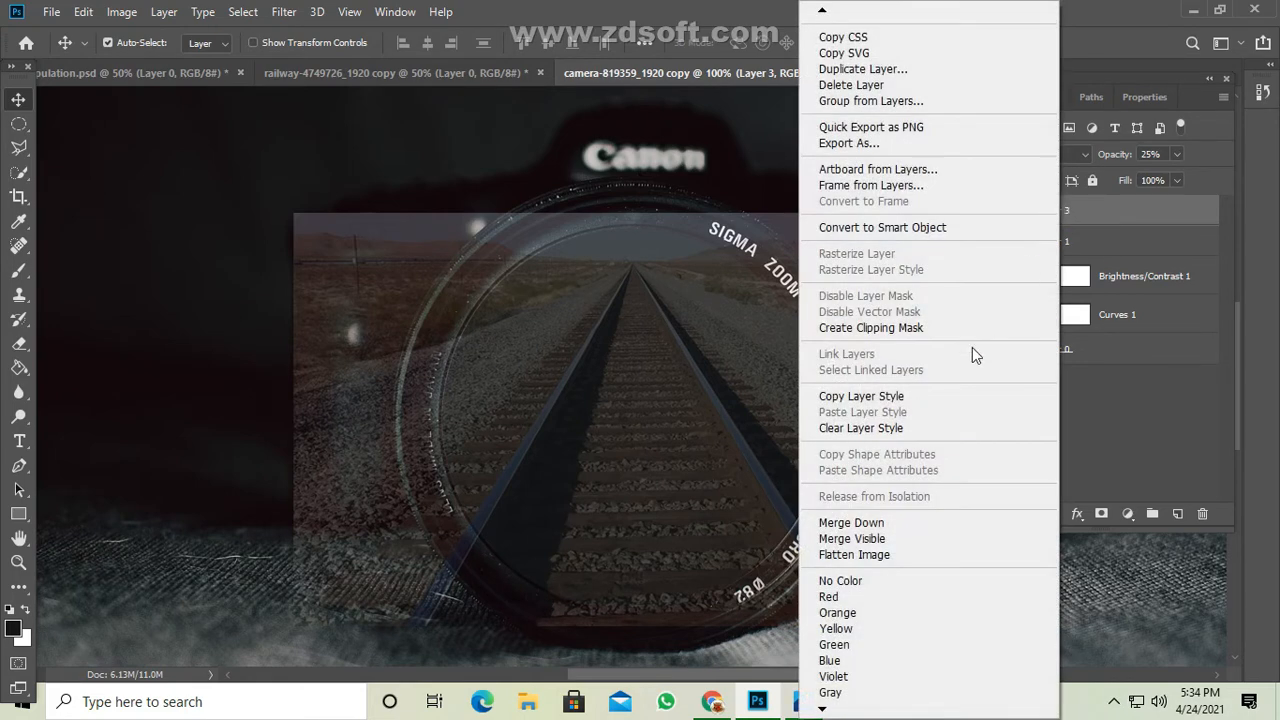
pyautogui.click(912, 331)
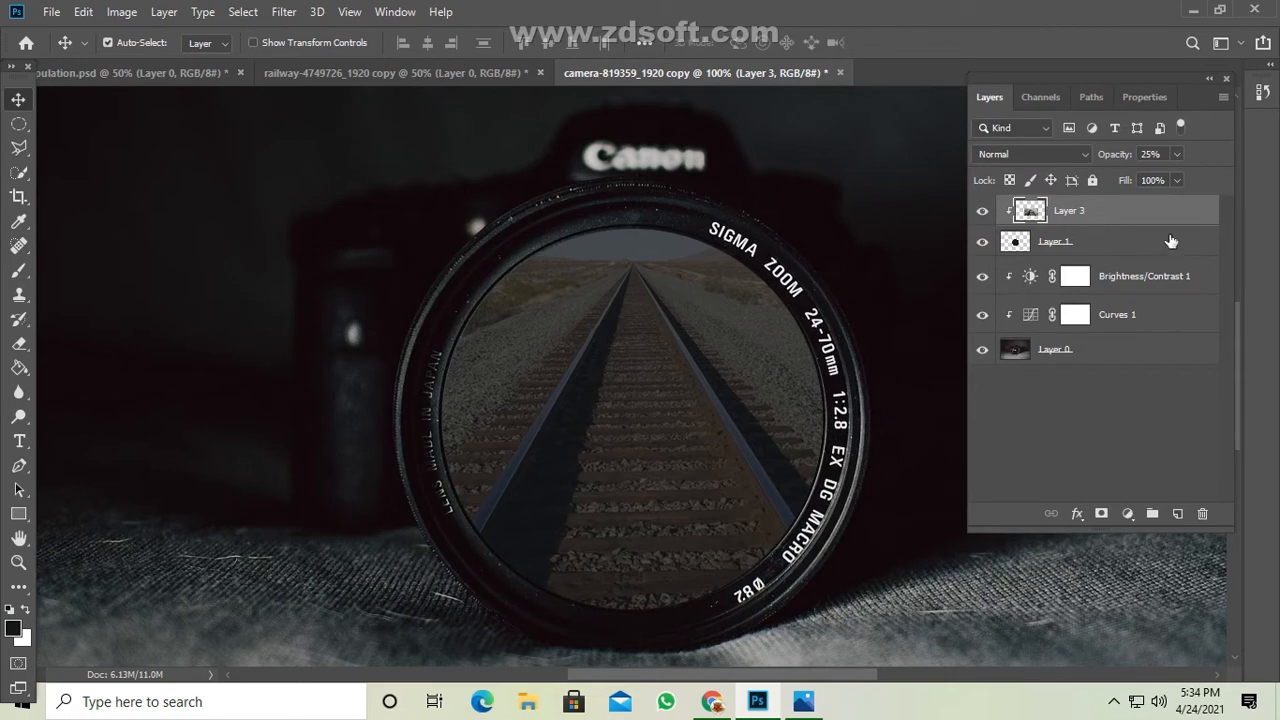
pyautogui.click(1177, 180)
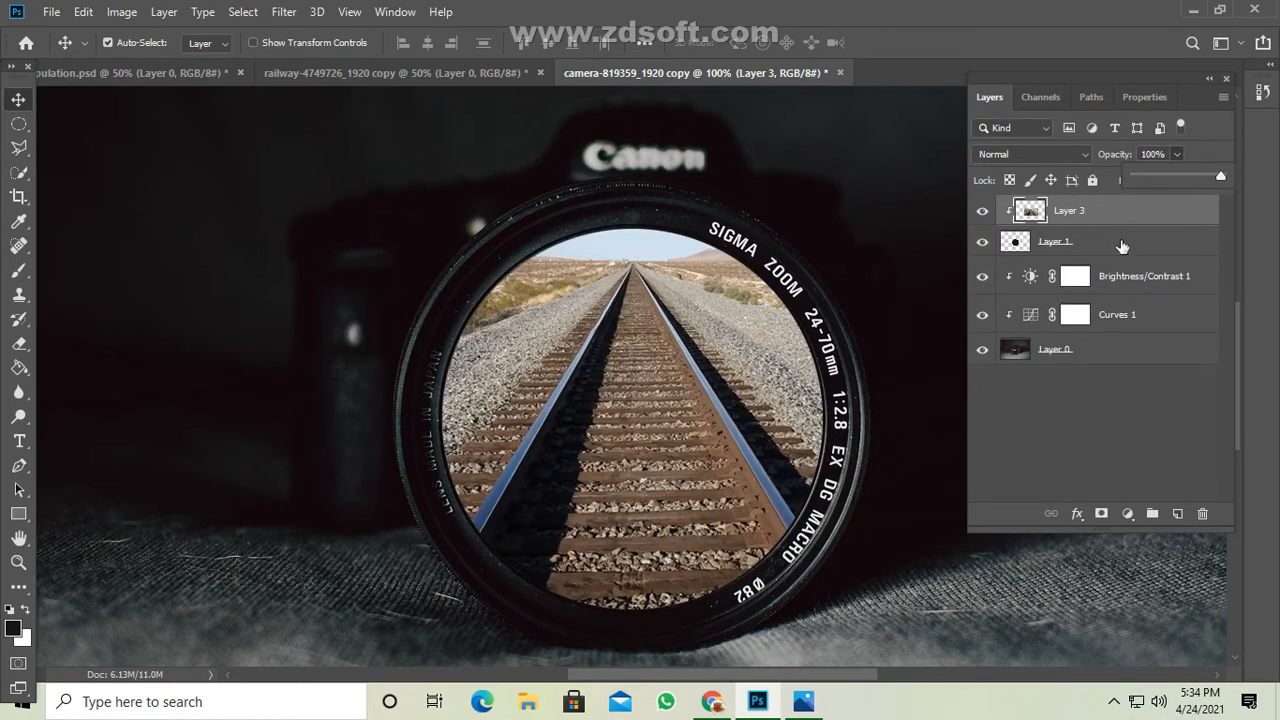
# Duplicate the clipped railway layer and put the copy into free transform.
pyautogui.hotkey('ctrl', '-')
pyautogui.hotkey('ctrl', '-')
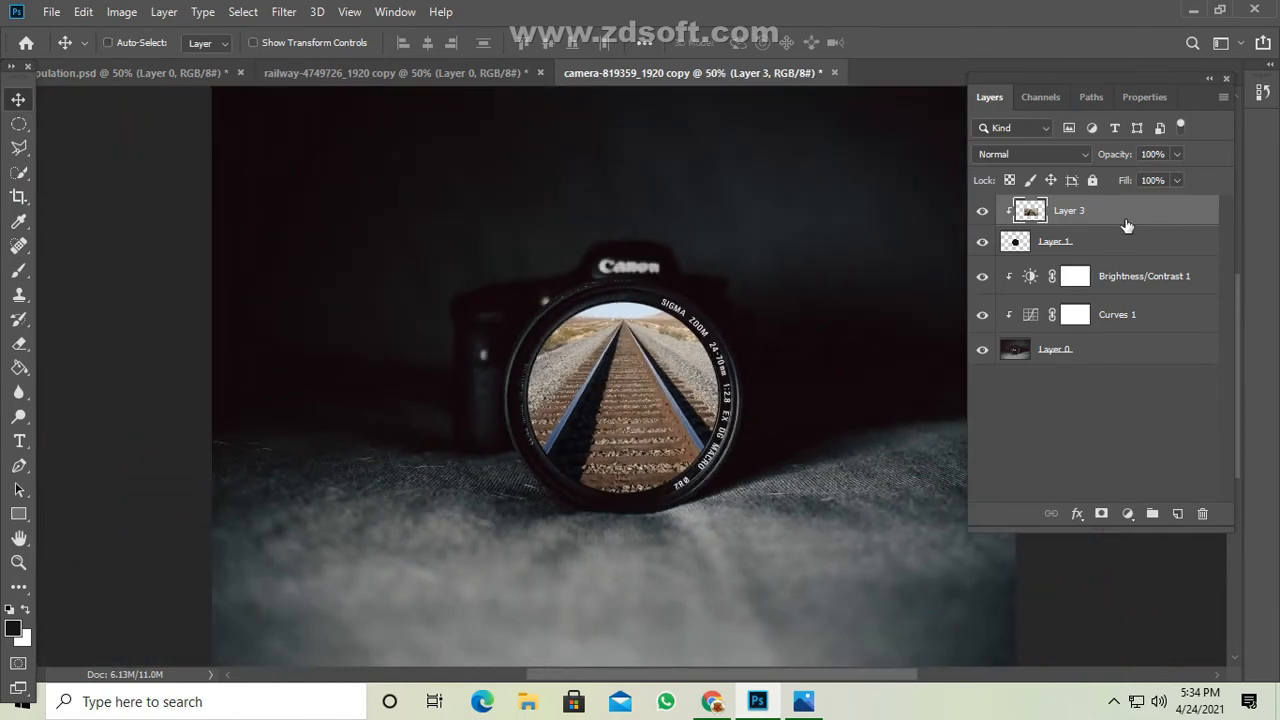
pyautogui.hotkey('ctrl', 'j')
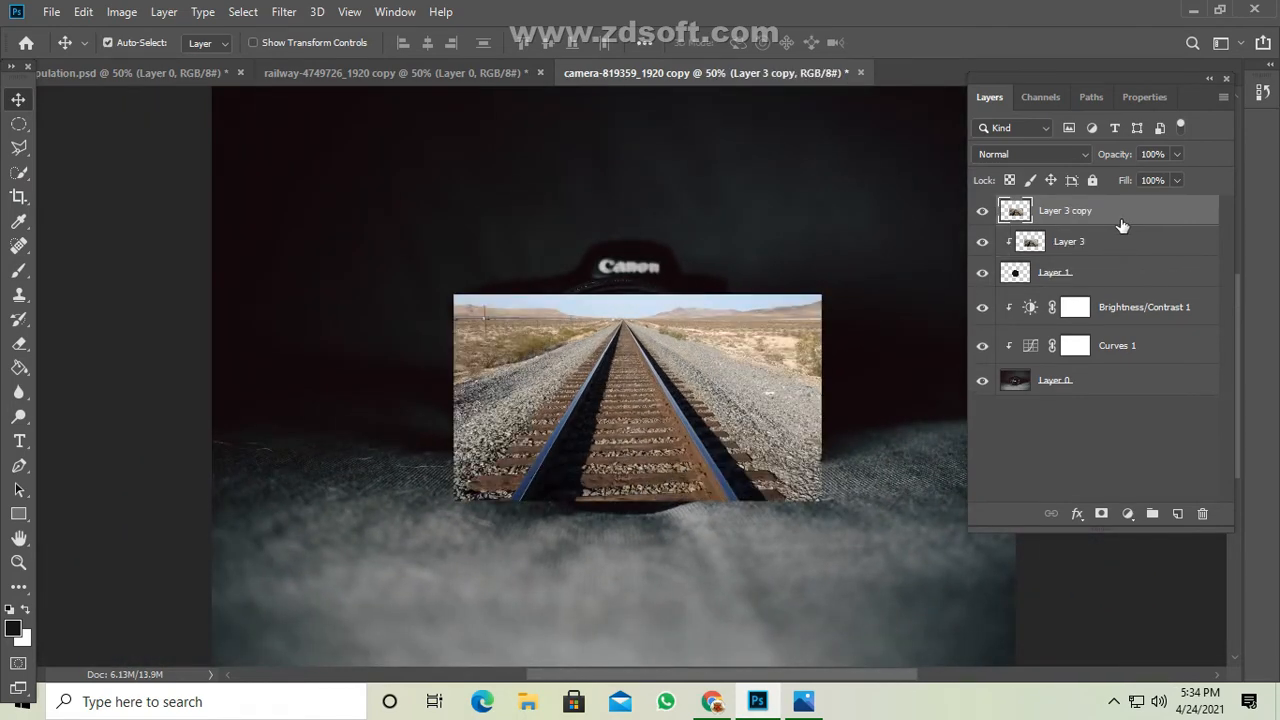
pyautogui.hotkey('ctrl', 't')
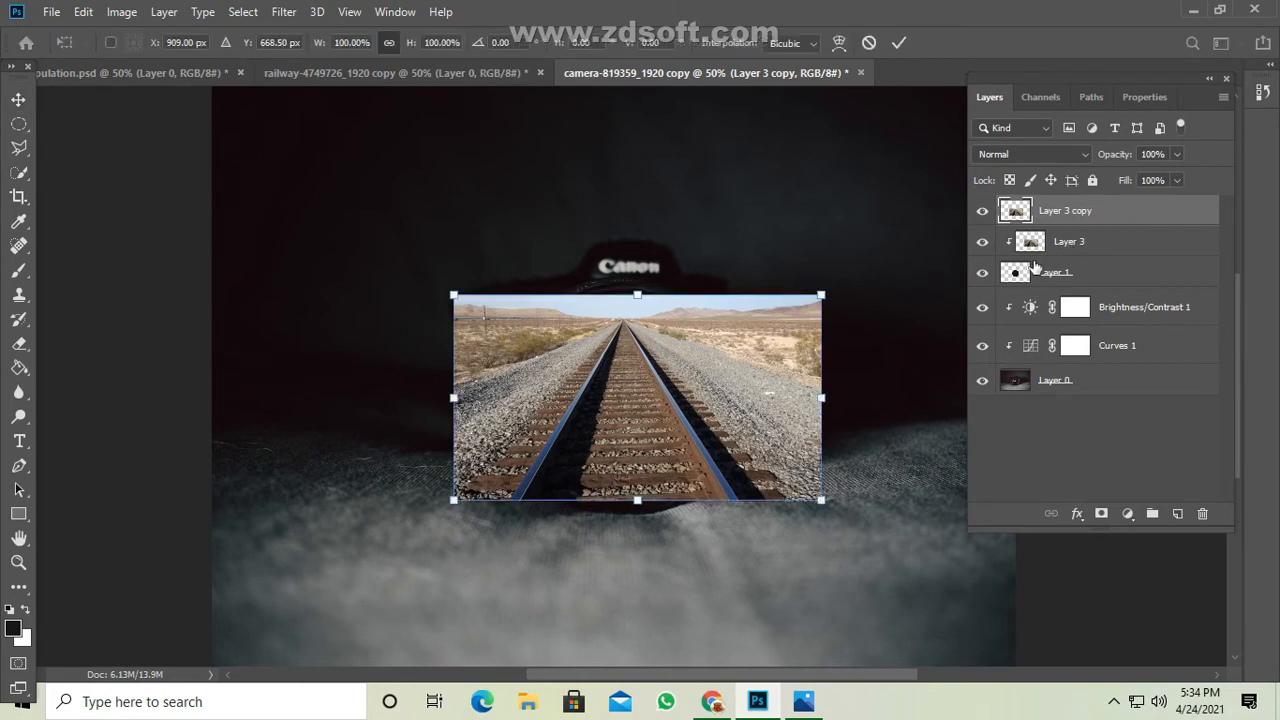
pyautogui.moveTo(822, 398); pyautogui.dragTo(998, 441)
pyautogui.press('super')
pyautogui.press('super')
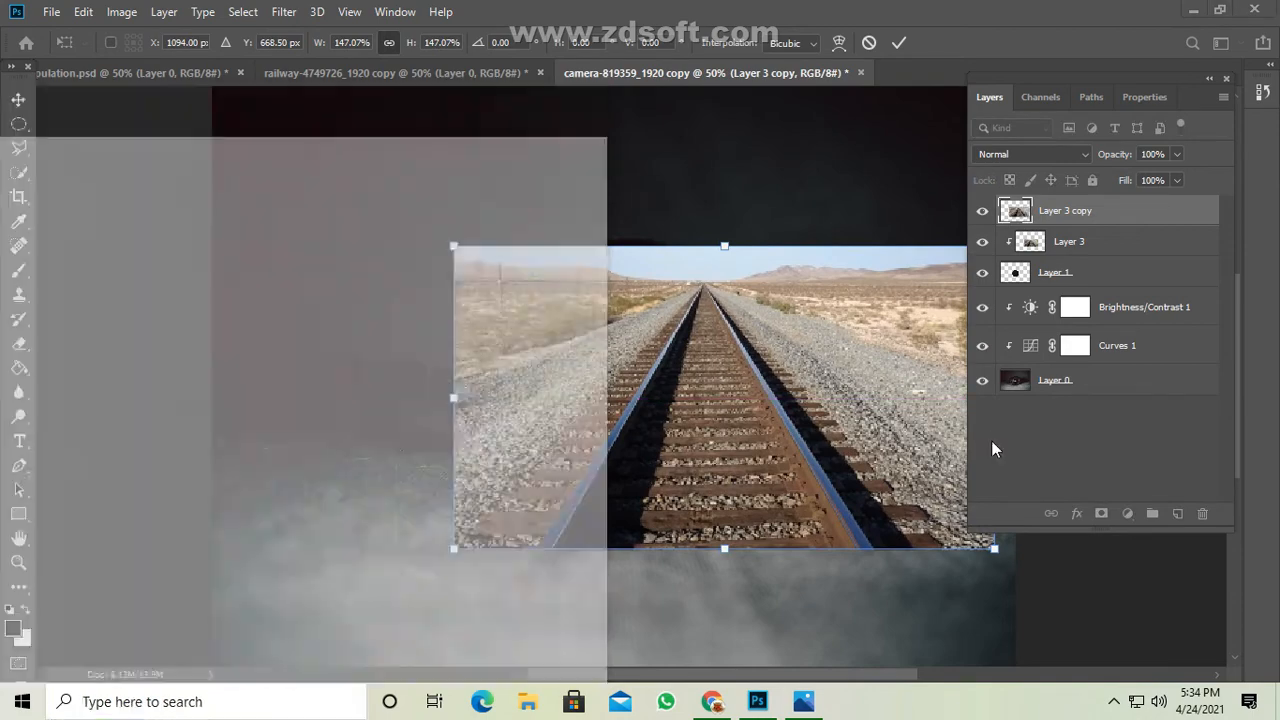
pyautogui.hotkey('ctrl', 'z')
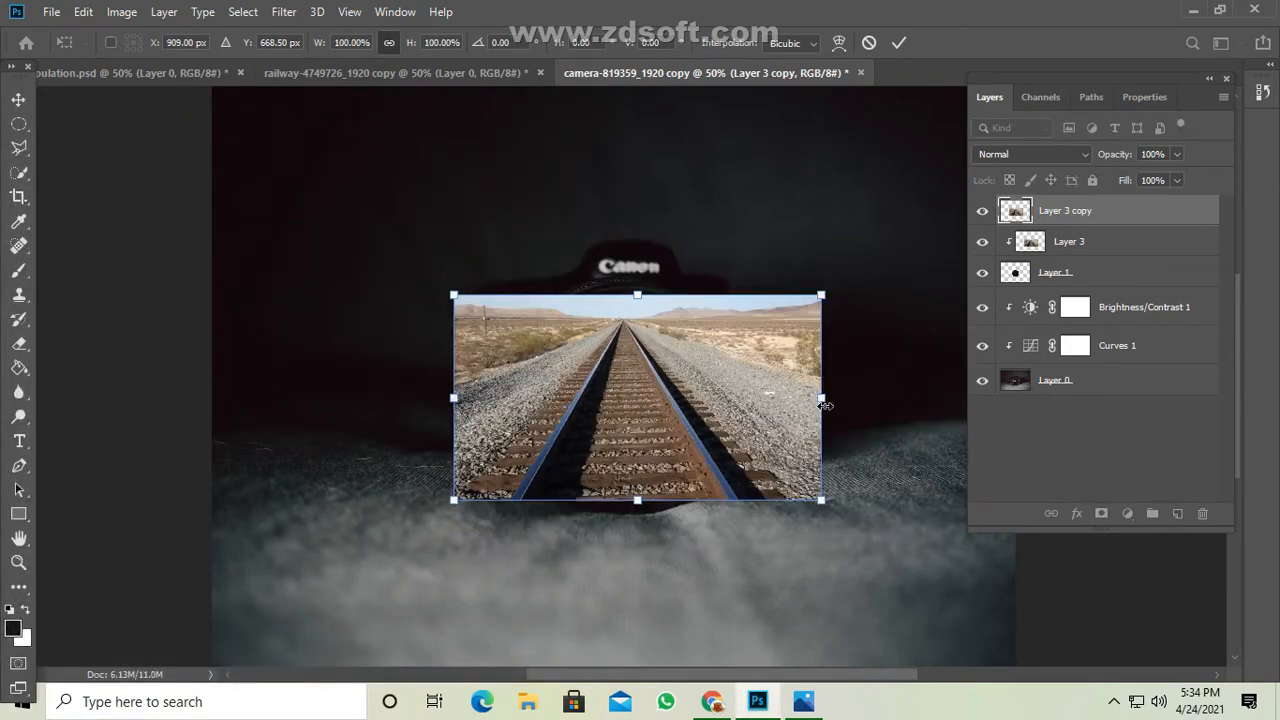
# Enlarge the railway copy from its center to about 242%, apply the transform, and set the layer's opacity to 13%.
pyautogui.moveTo(822, 398); pyautogui.dragTo(1088, 412)
pyautogui.moveTo(679, 467)
pyautogui.mouseDown()
pyautogui.moveTo(672, 422)
pyautogui.moveTo(675, 443)
pyautogui.mouseUp()
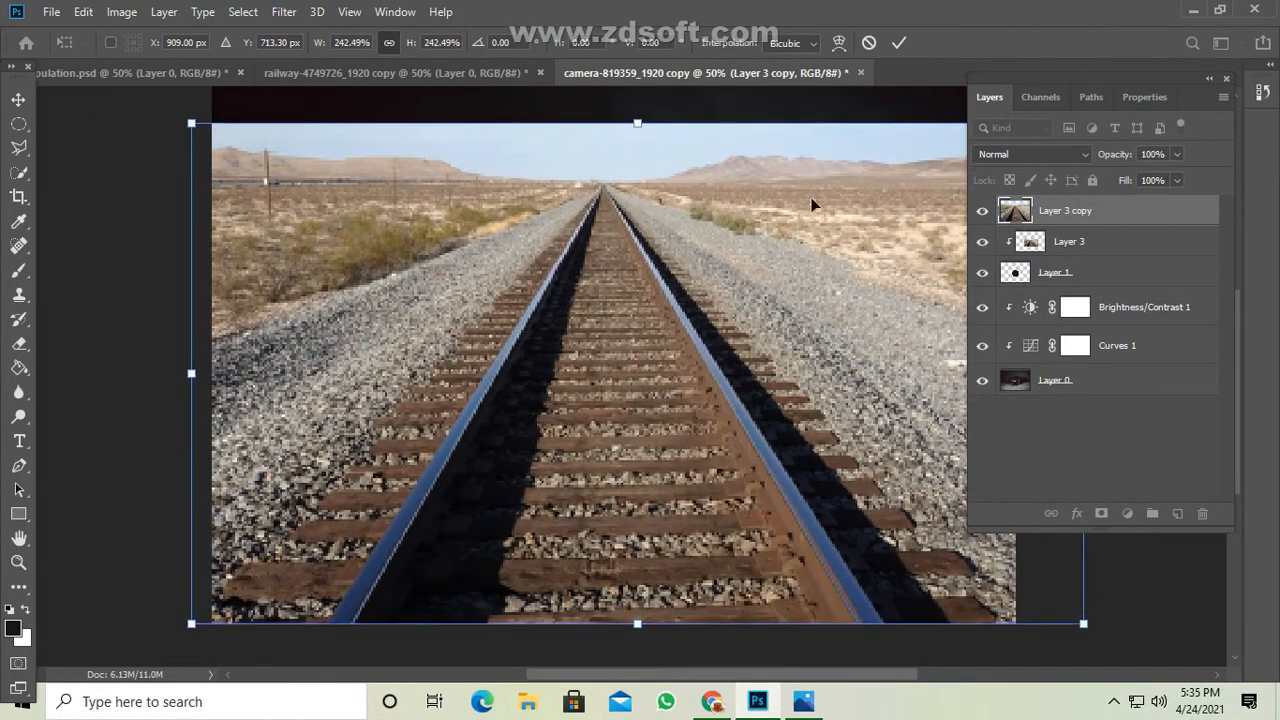
pyautogui.click(898, 48)
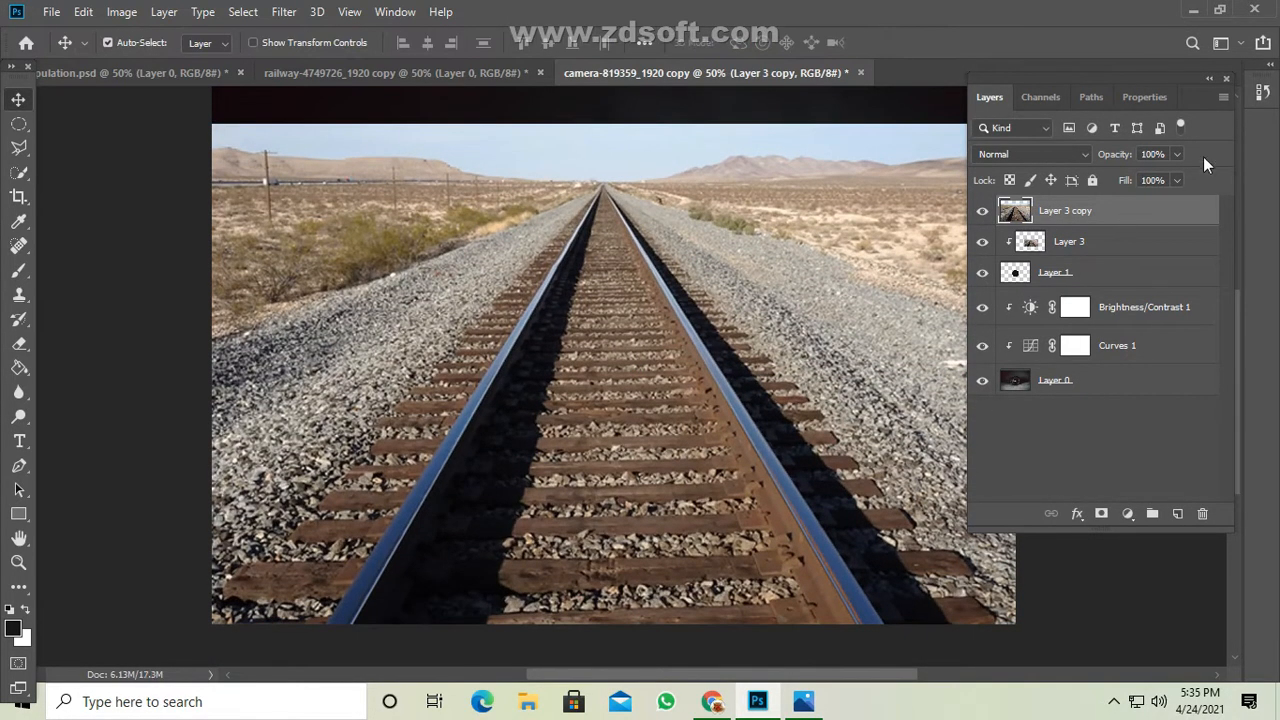
pyautogui.click(1177, 155)
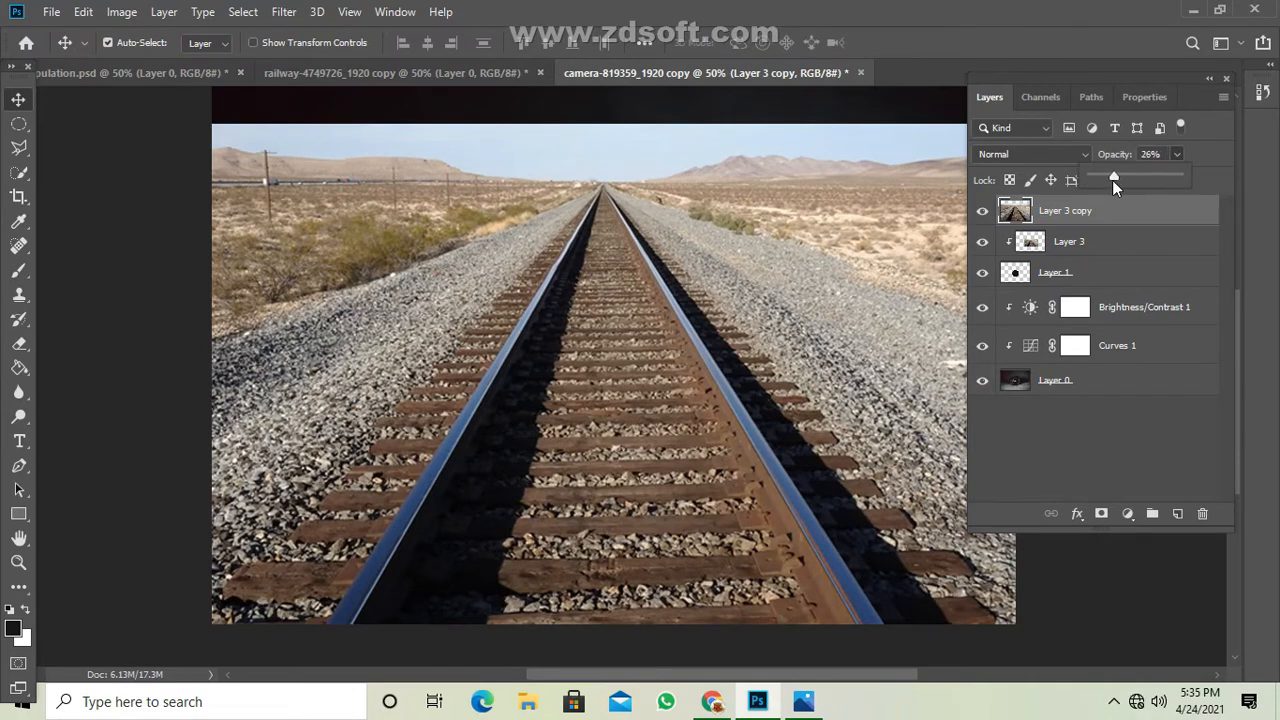
pyautogui.moveTo(1112, 180); pyautogui.dragTo(1103, 180)
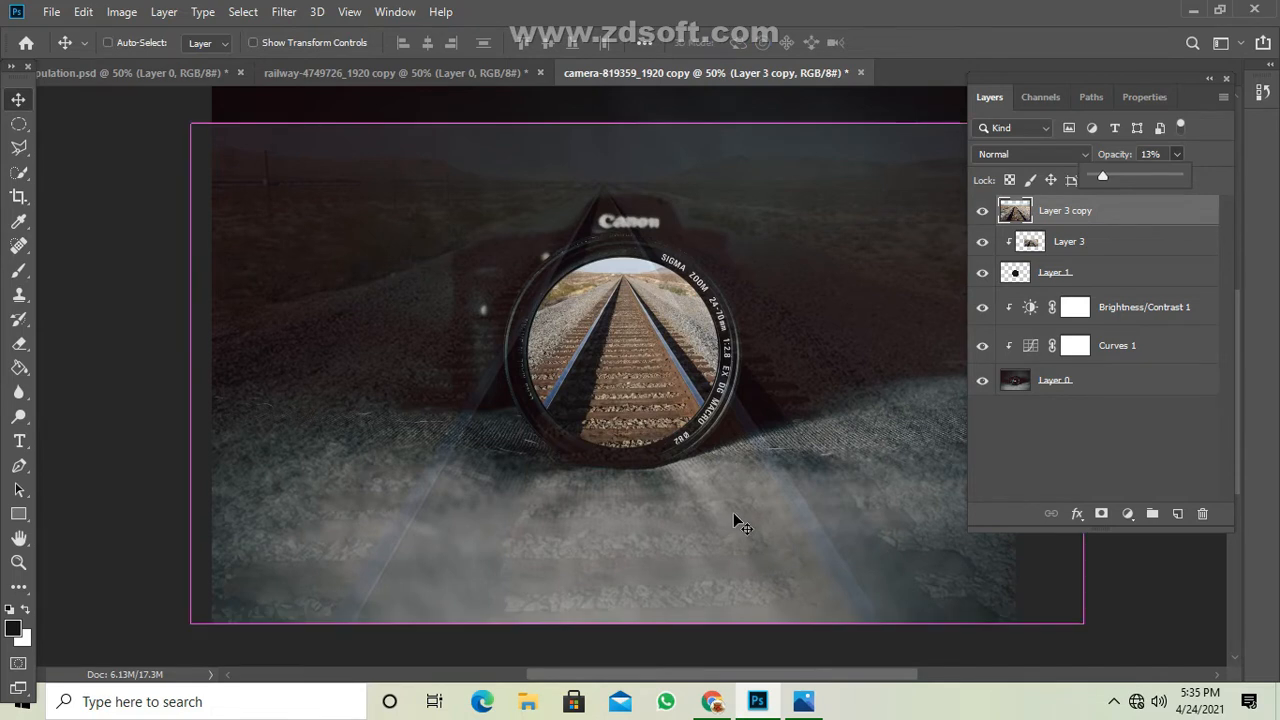
# Transform the faded copy to about 93%, position its rails in line with those in the lens, and set its opacity to 25%.
pyautogui.hotkey('ctrl', 't')
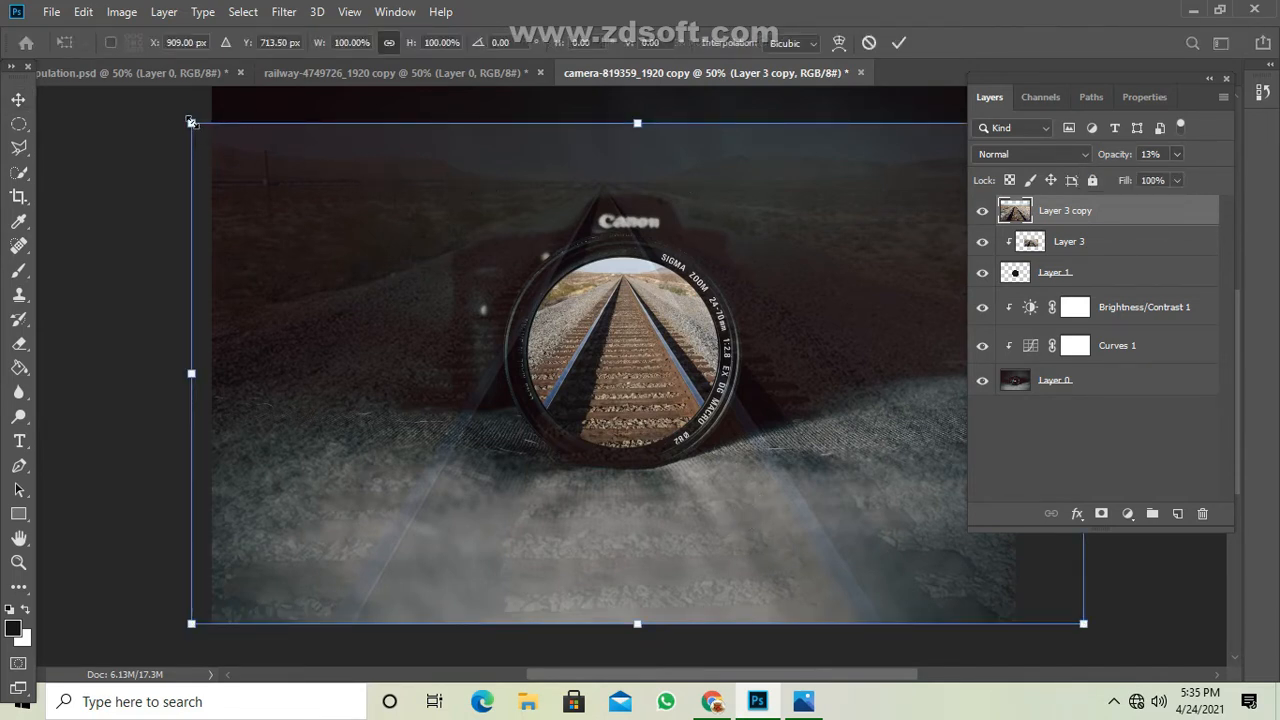
pyautogui.moveTo(191, 121); pyautogui.dragTo(320, 320)
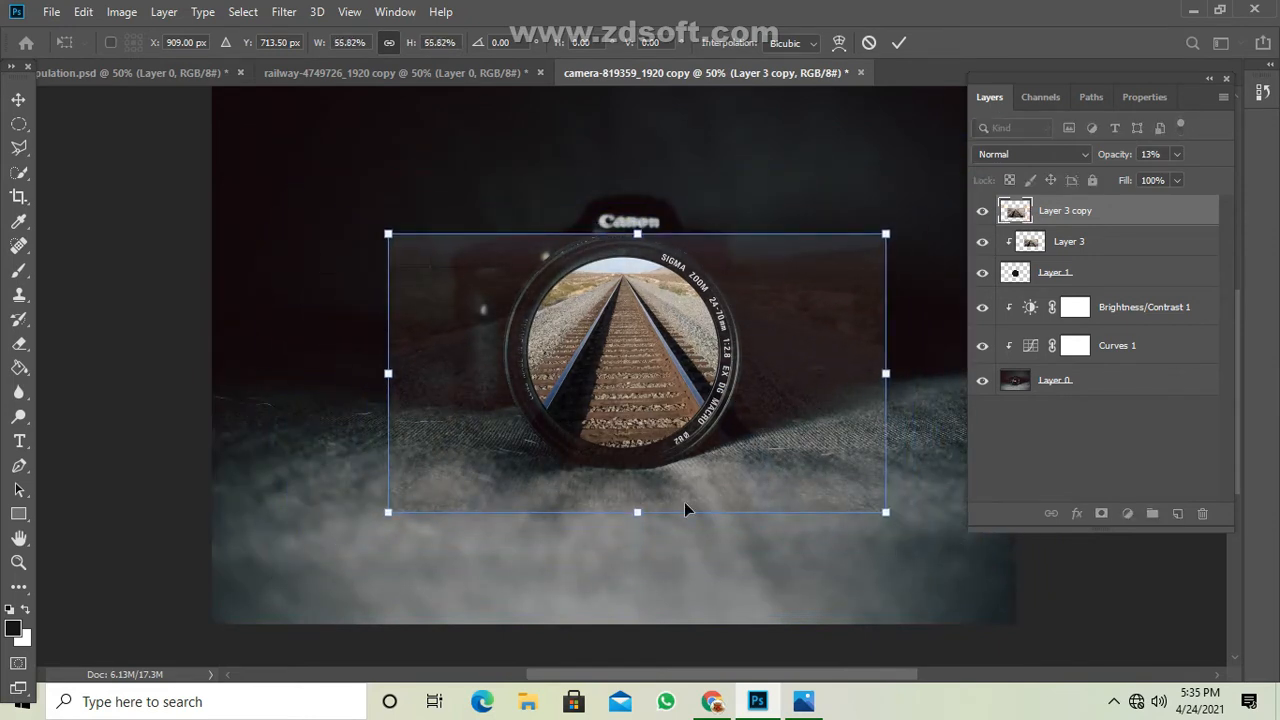
pyautogui.moveTo(684, 502); pyautogui.dragTo(686, 596)
pyautogui.moveTo(885, 345); pyautogui.dragTo(978, 289)
pyautogui.moveTo(841, 445); pyautogui.dragTo(849, 414)
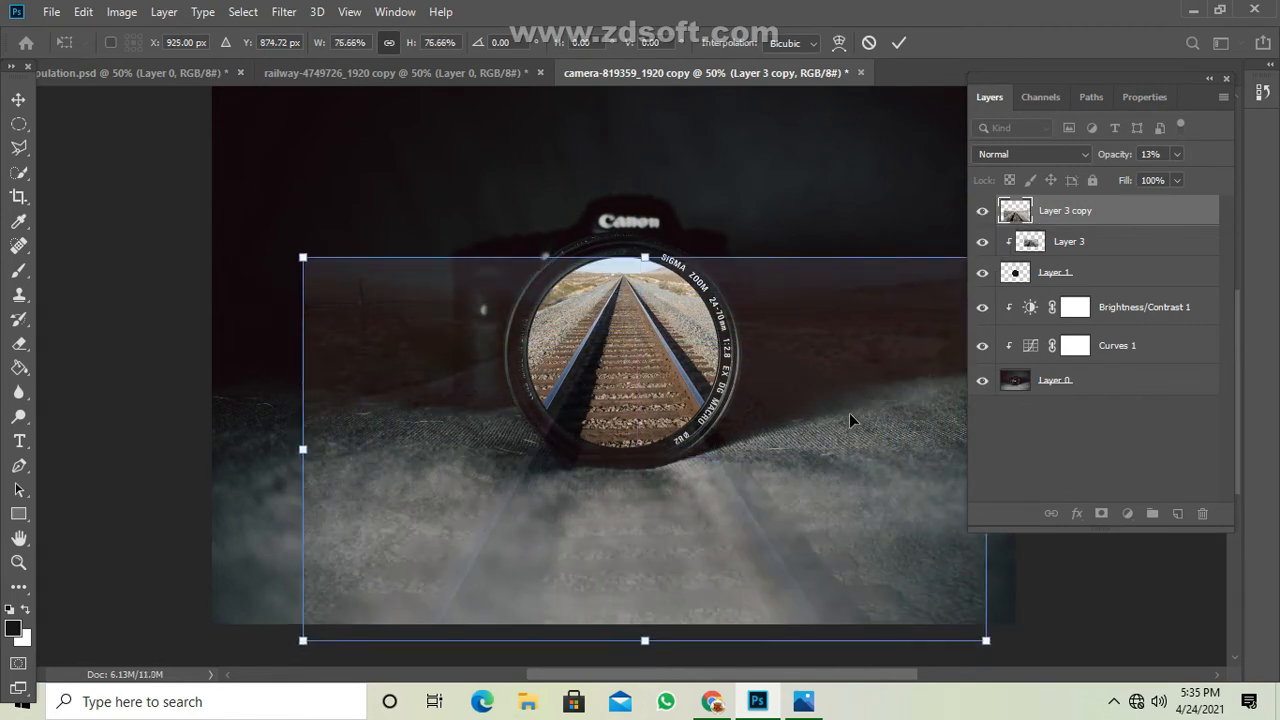
pyautogui.moveTo(644, 257); pyautogui.dragTo(645, 216)
pyautogui.moveTo(621, 361); pyautogui.dragTo(626, 361)
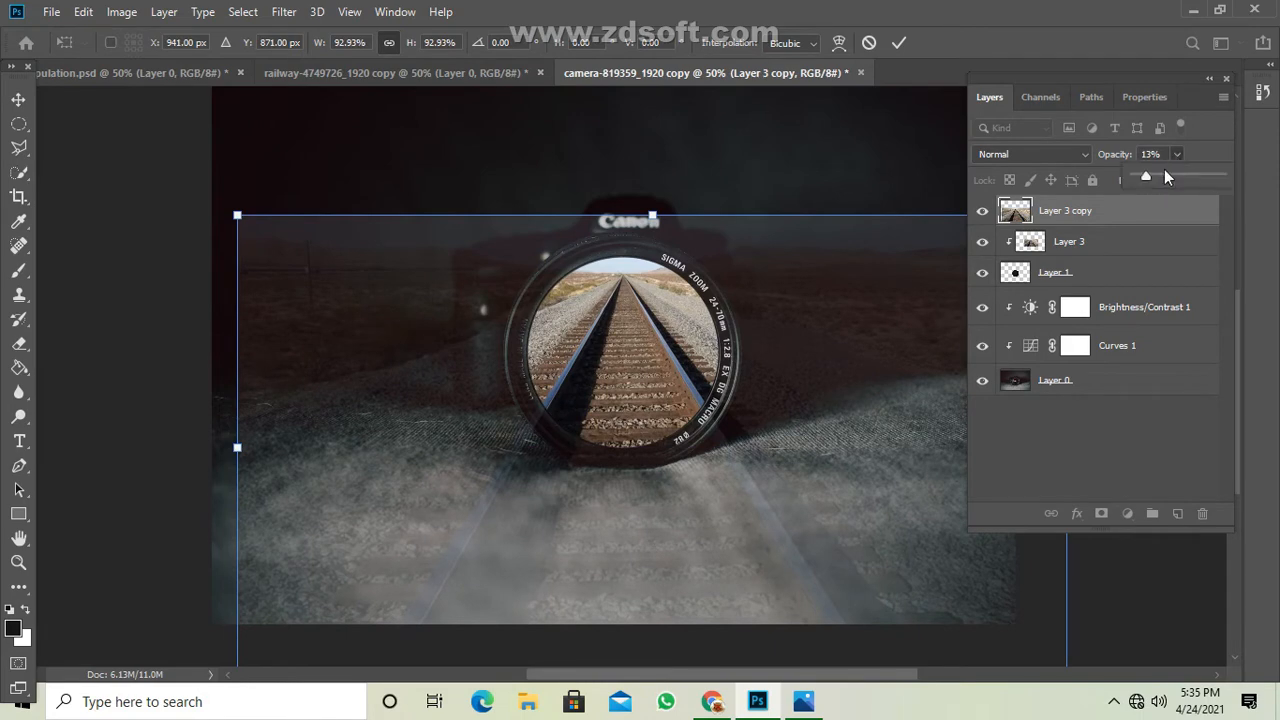
pyautogui.moveTo(1159, 175); pyautogui.dragTo(1156, 177)
pyautogui.click(830, 394)
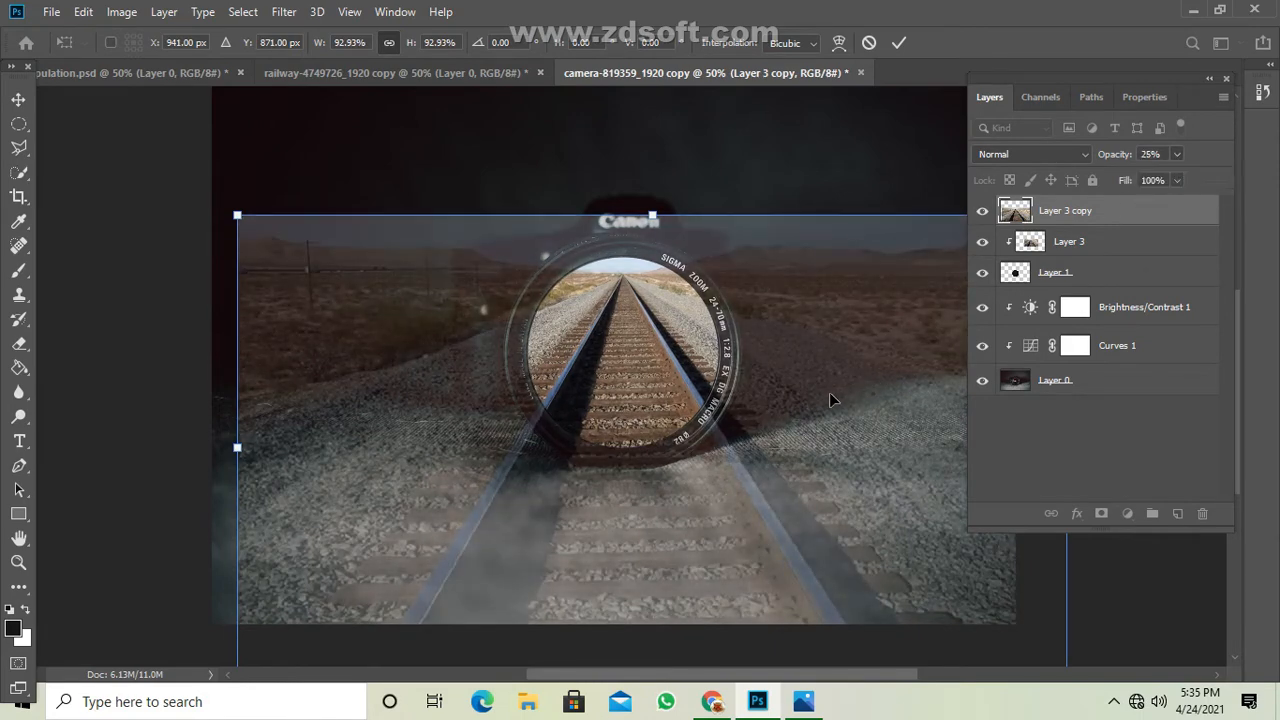
# Nudge the railway copy slightly right onto the lens rails, apply the transform, and set its opacity to 91%.
pyautogui.press('Right')
pyautogui.press('Right')
pyautogui.press('Right')
pyautogui.press('Right')
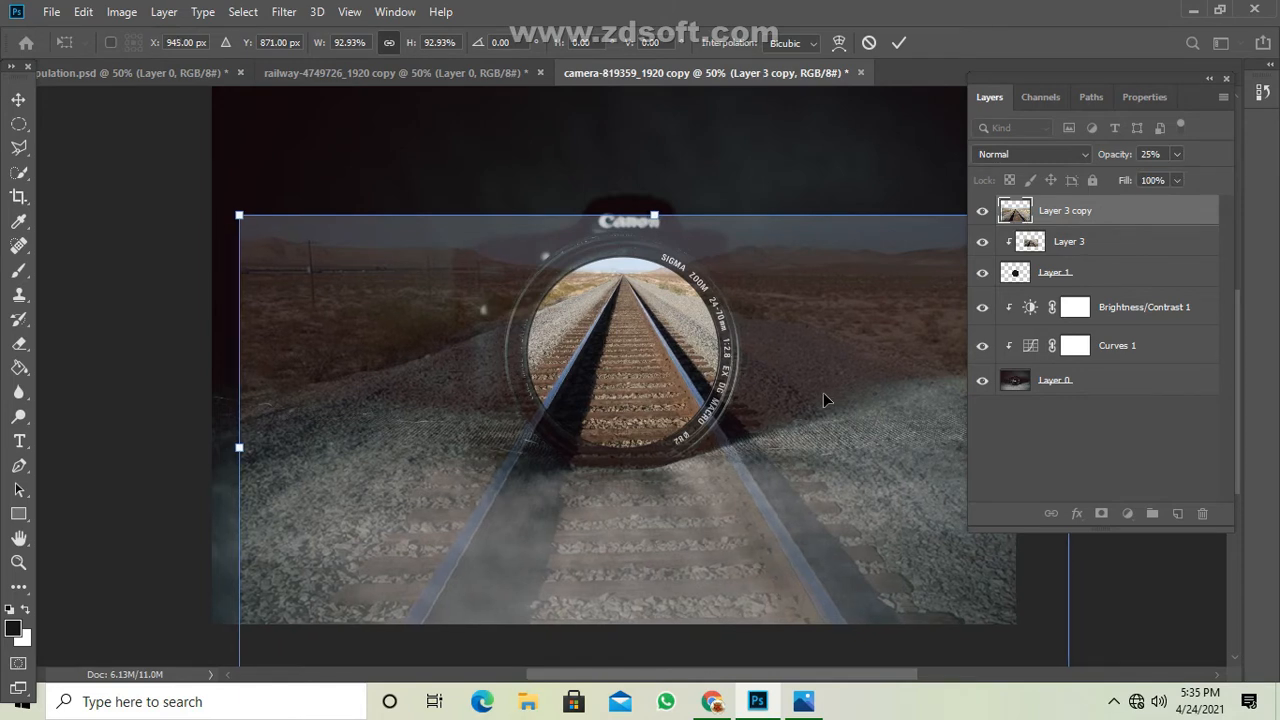
pyautogui.click(896, 45)
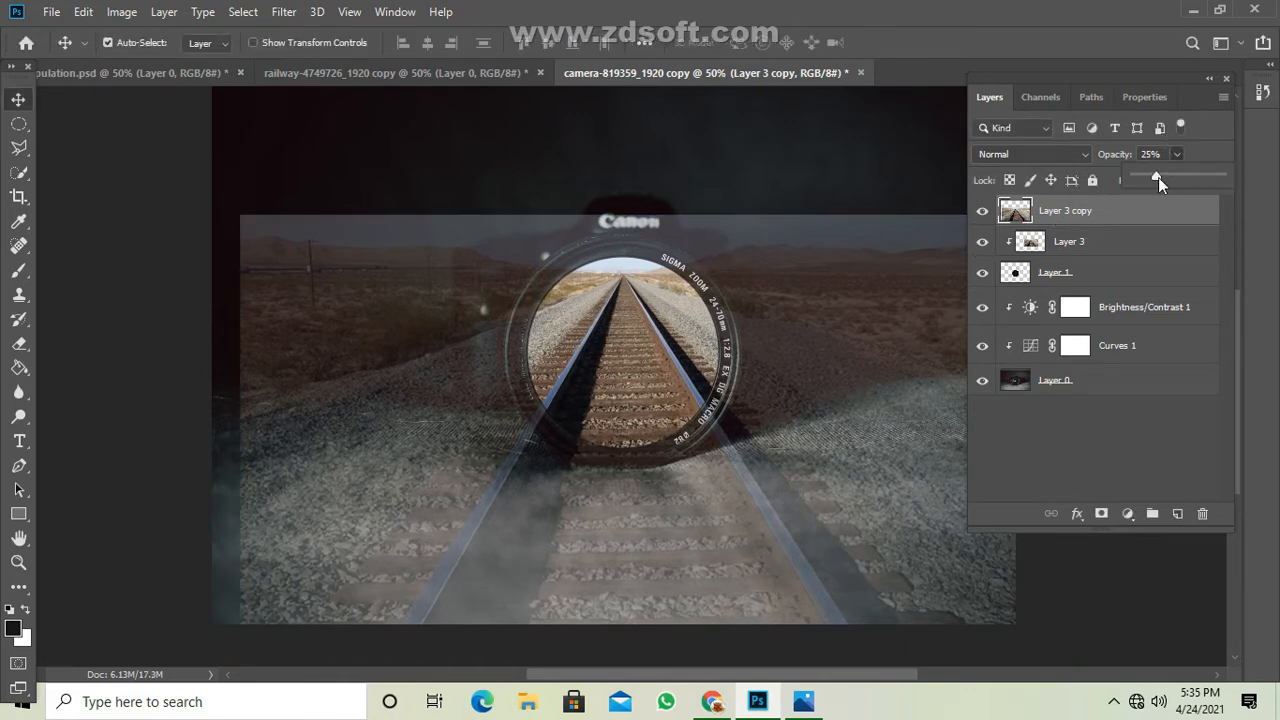
pyautogui.moveTo(1158, 177); pyautogui.dragTo(1214, 174)
pyautogui.scroll(-2, 664, 410)
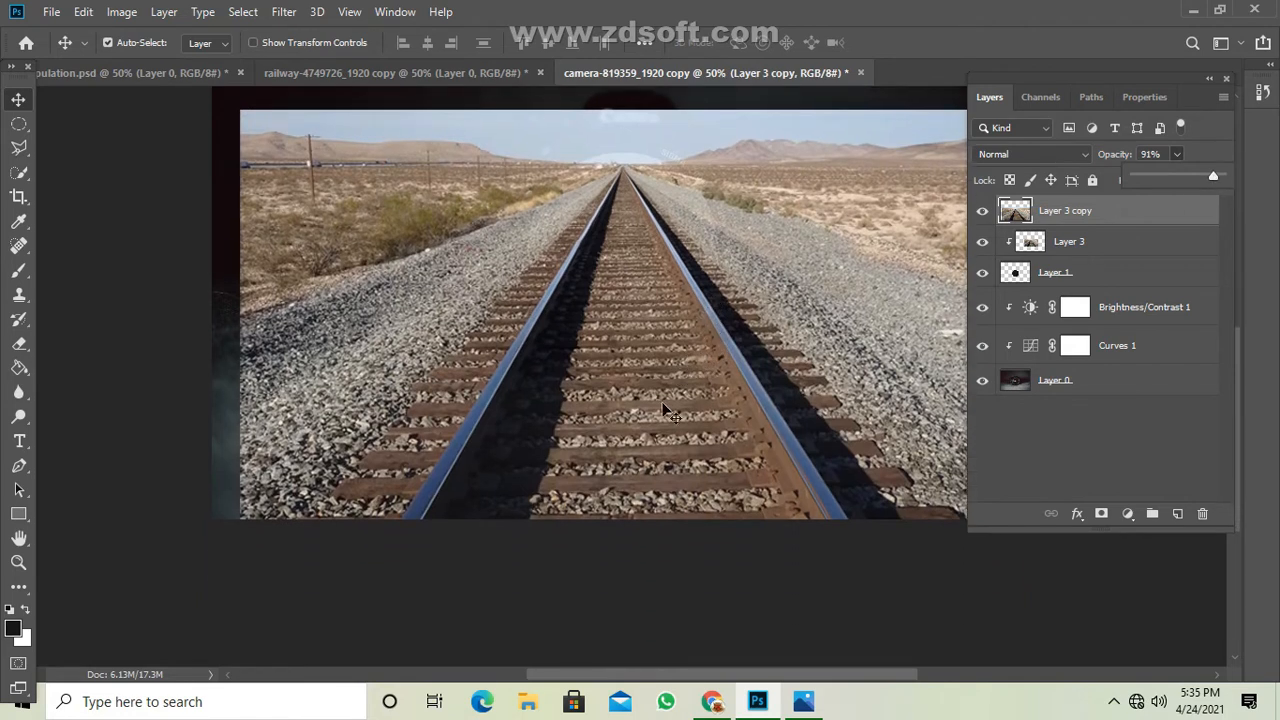
# Outline the track with its sleepers using the Polygonal Lasso and add a layer mask to Layer 3 copy from that selection.
pyautogui.click(18, 147)
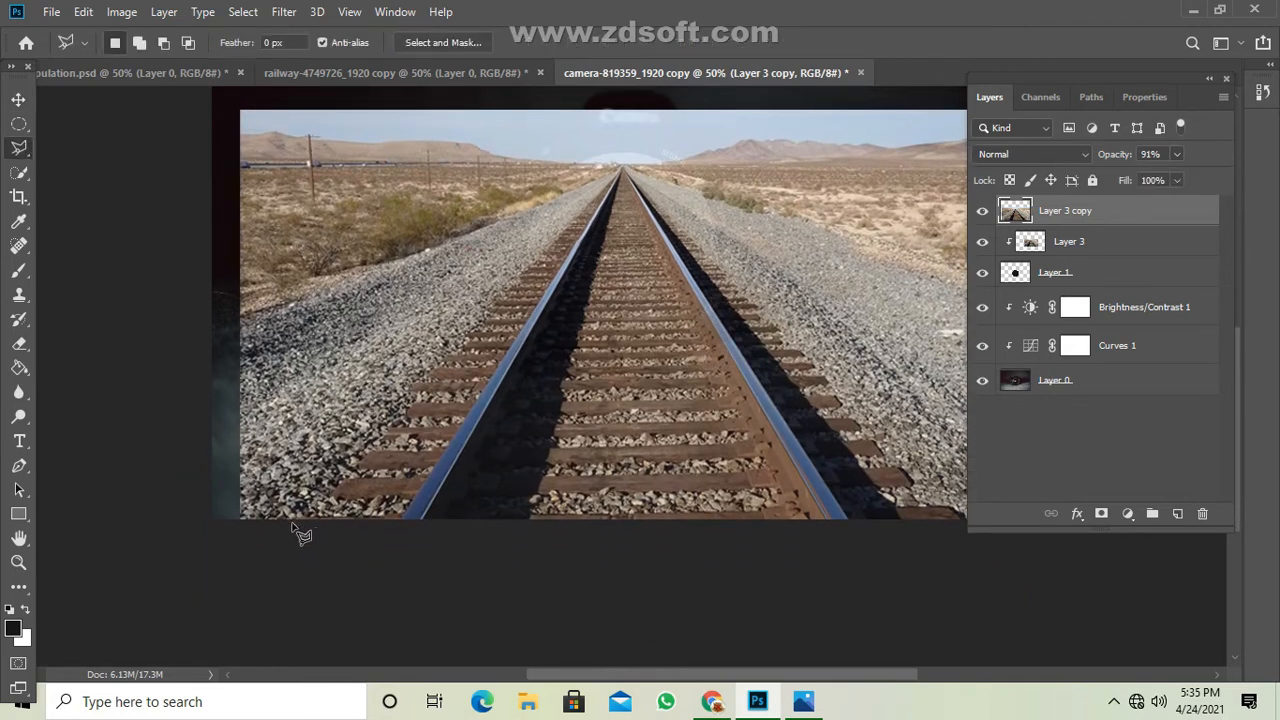
pyautogui.click(293, 521)
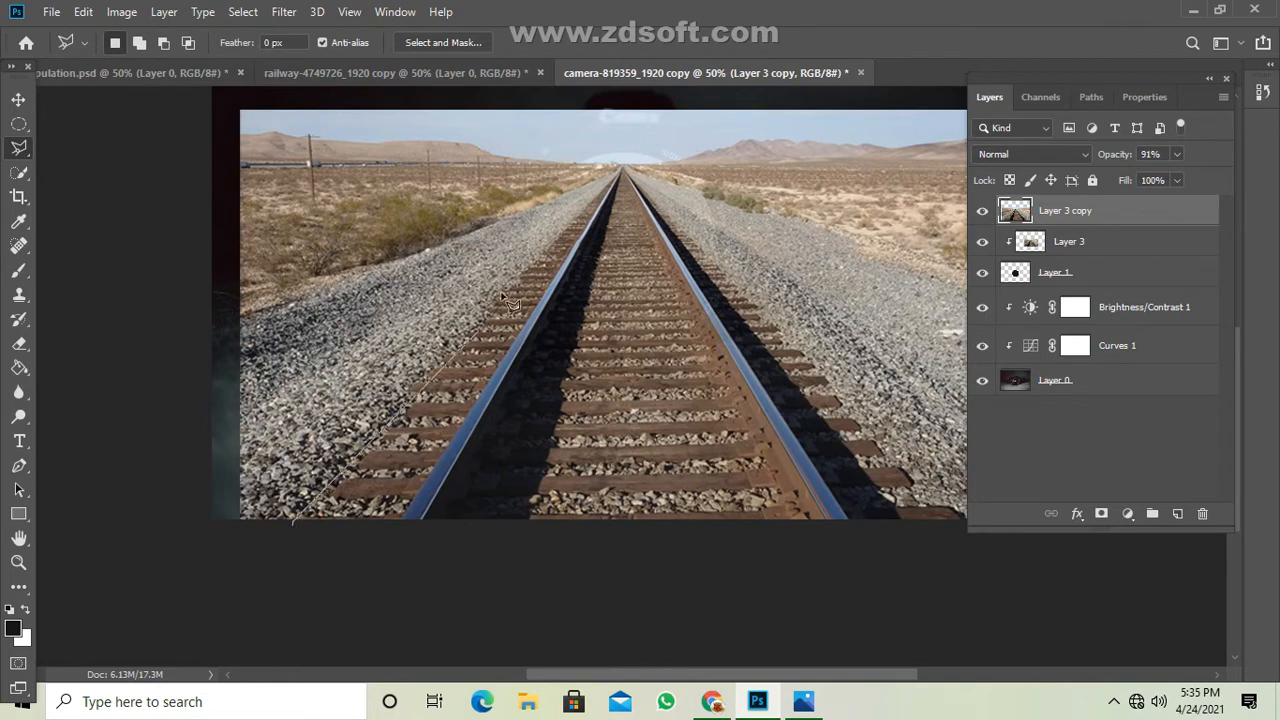
pyautogui.click(599, 194)
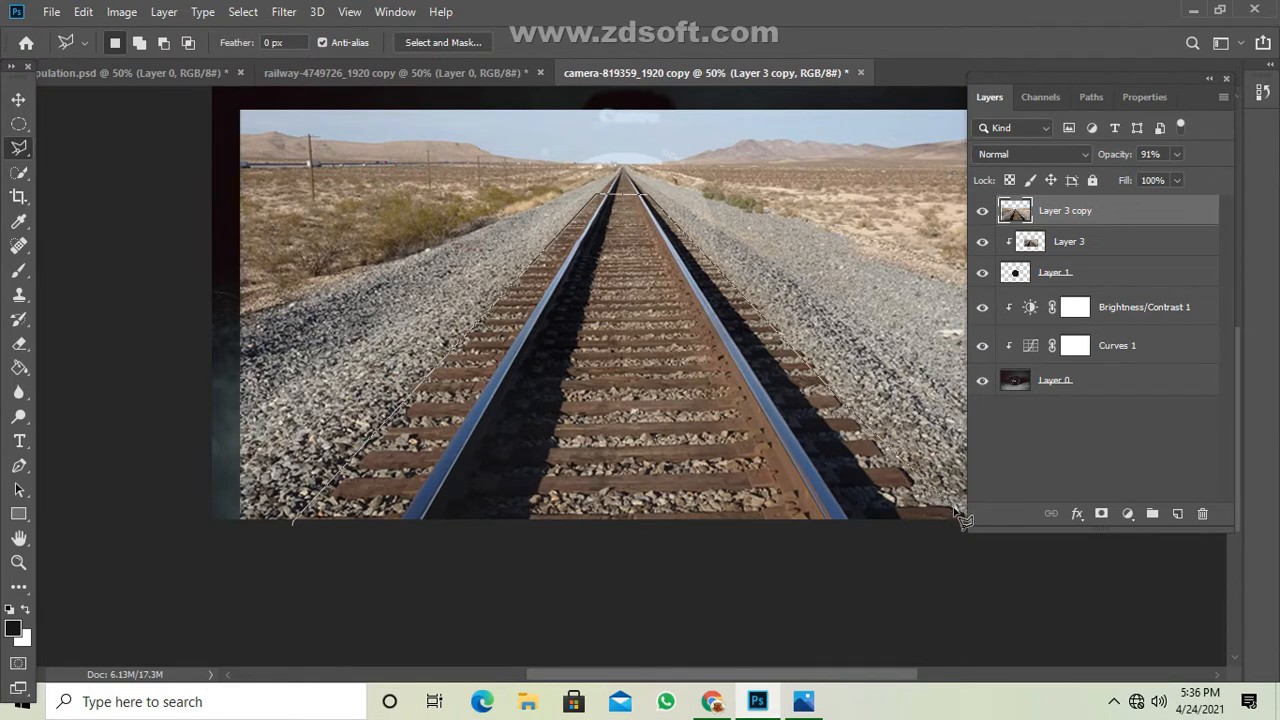
pyautogui.click(1010, 583)
pyautogui.click(455, 572)
pyautogui.click(298, 524)
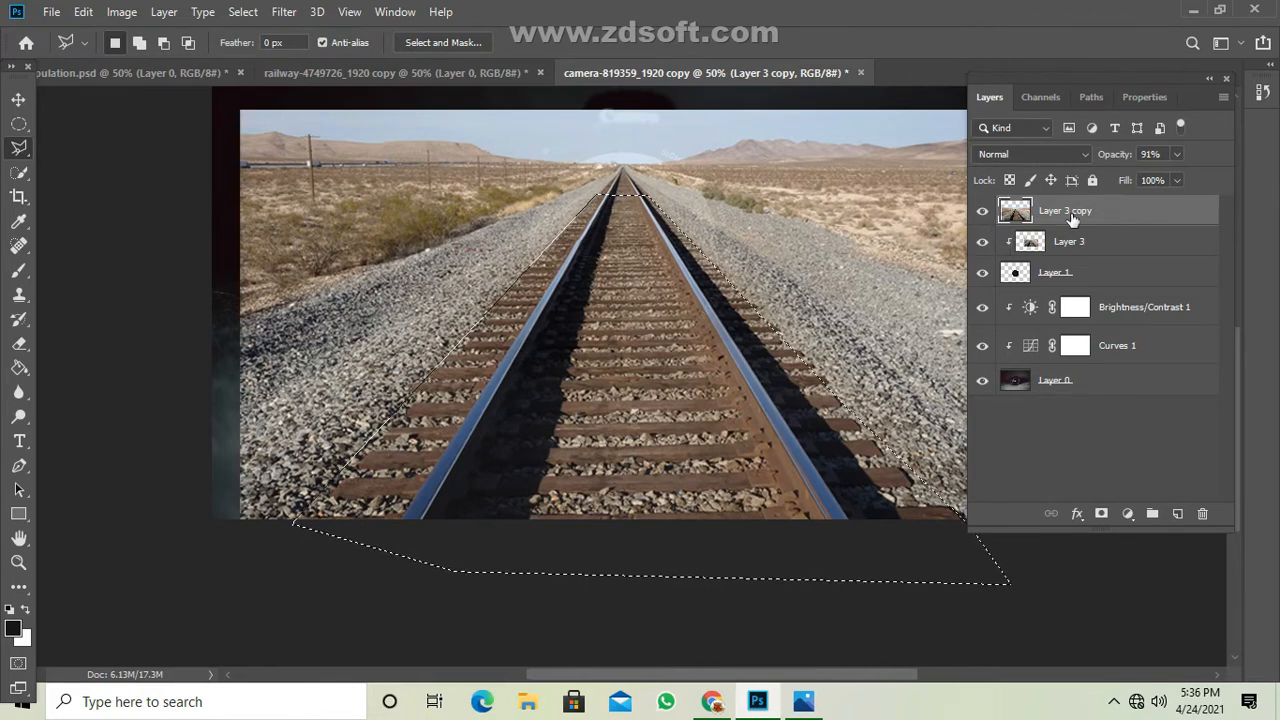
pyautogui.click(1101, 514)
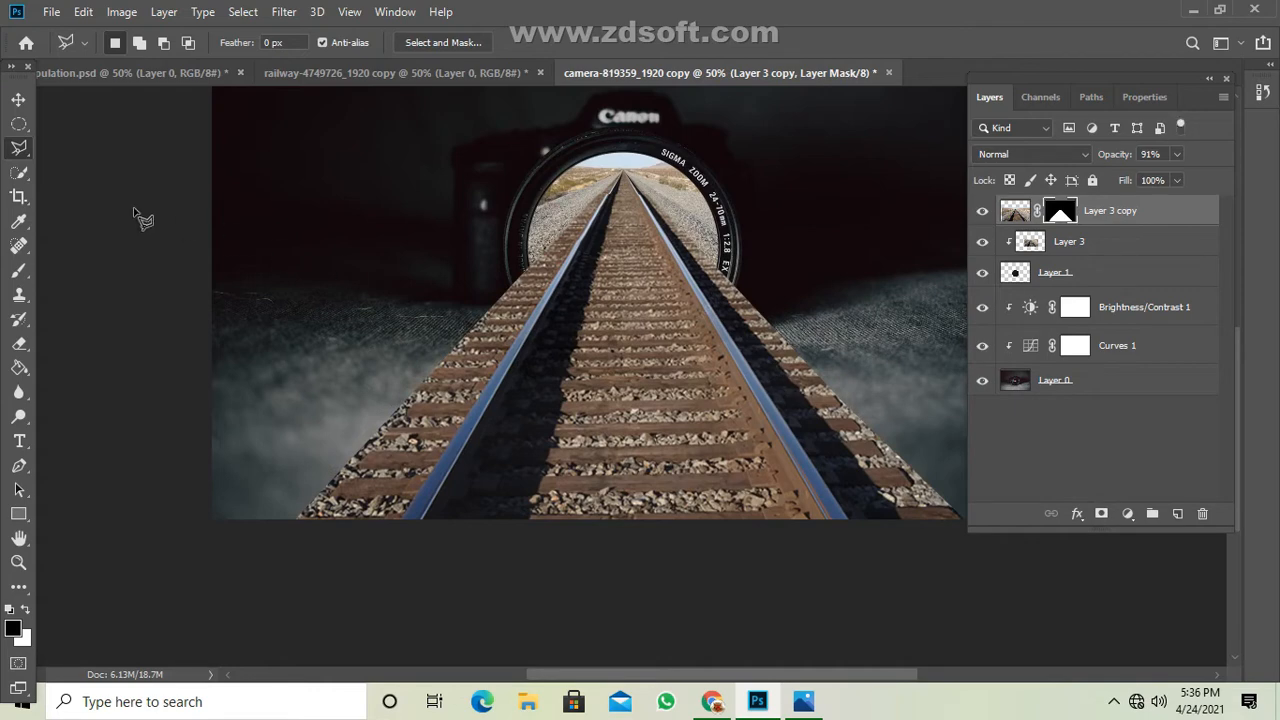
pyautogui.hotkey('ctrl', '+')
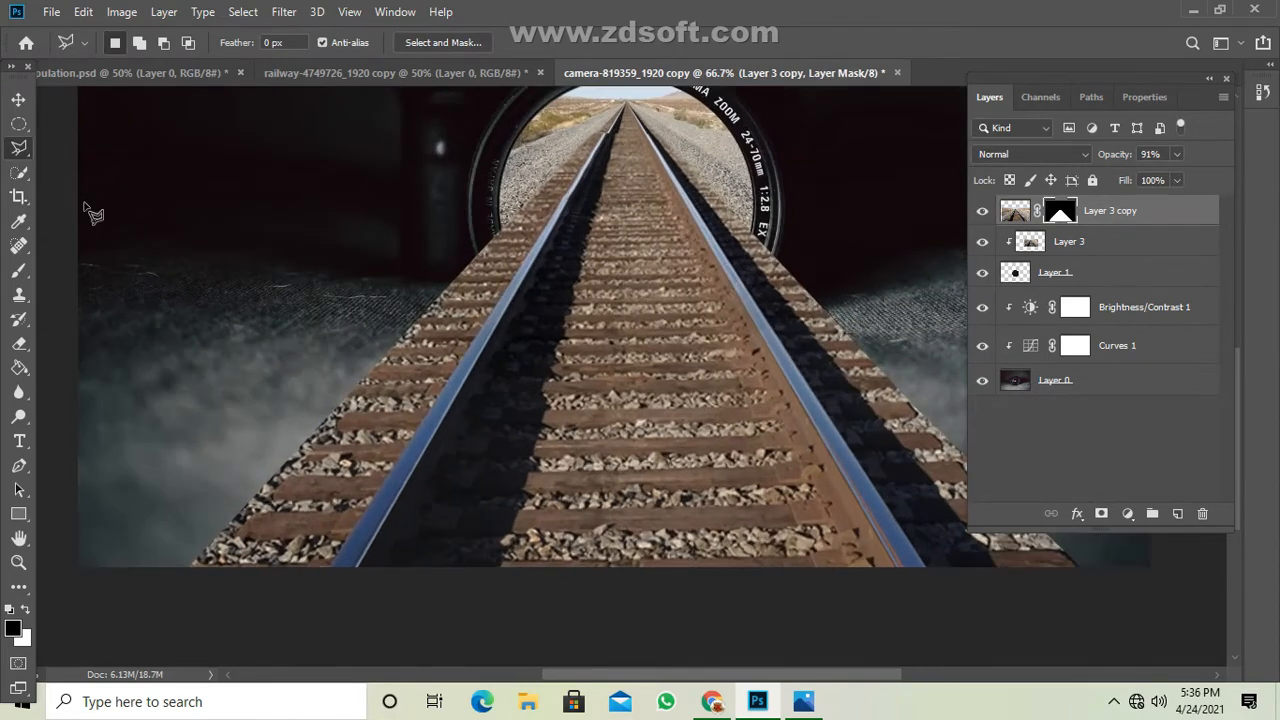
pyautogui.hotkey('ctrl', '+')
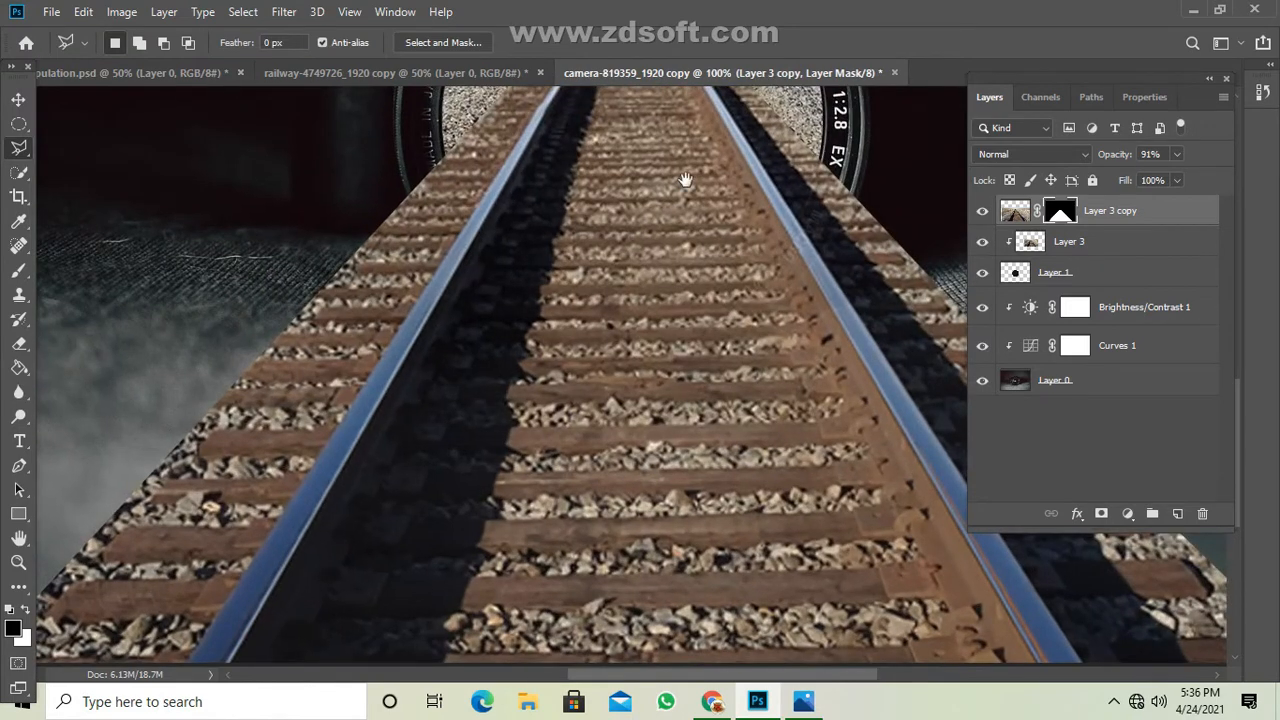
pyautogui.moveTo(686, 180); pyautogui.dragTo(643, 543)
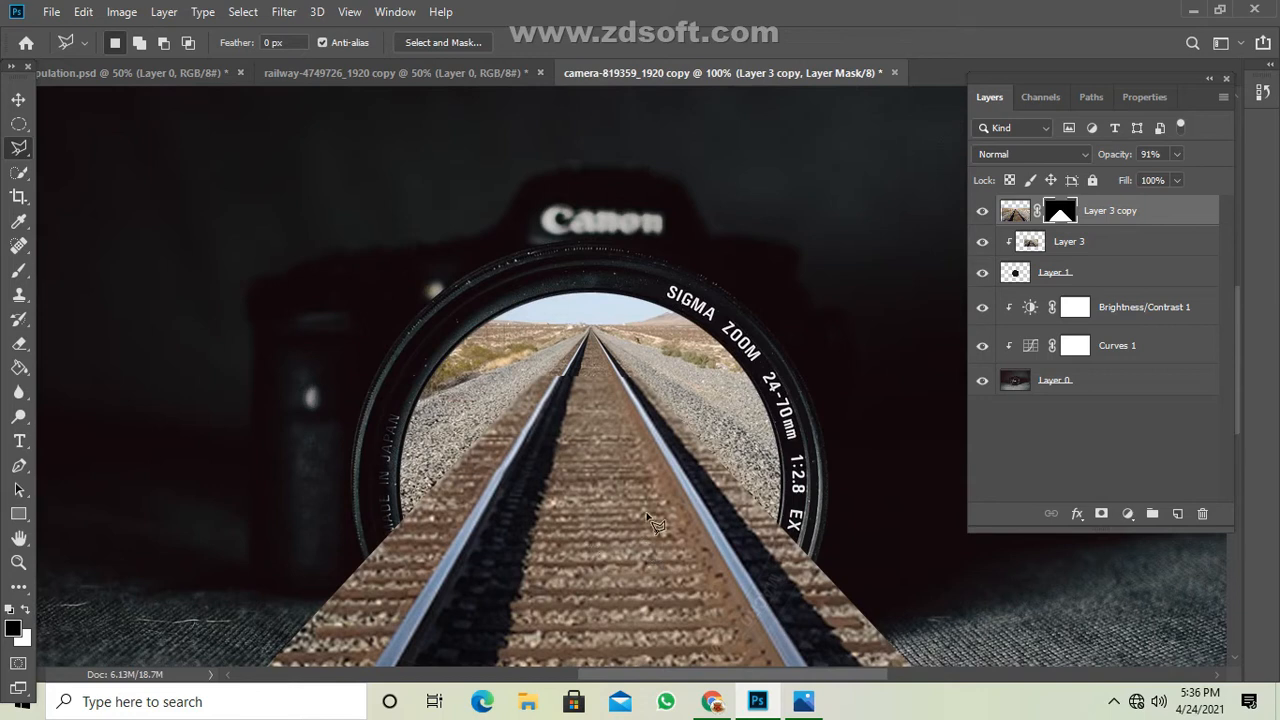
pyautogui.click(646, 513)
pyautogui.doubleClick(598, 448)
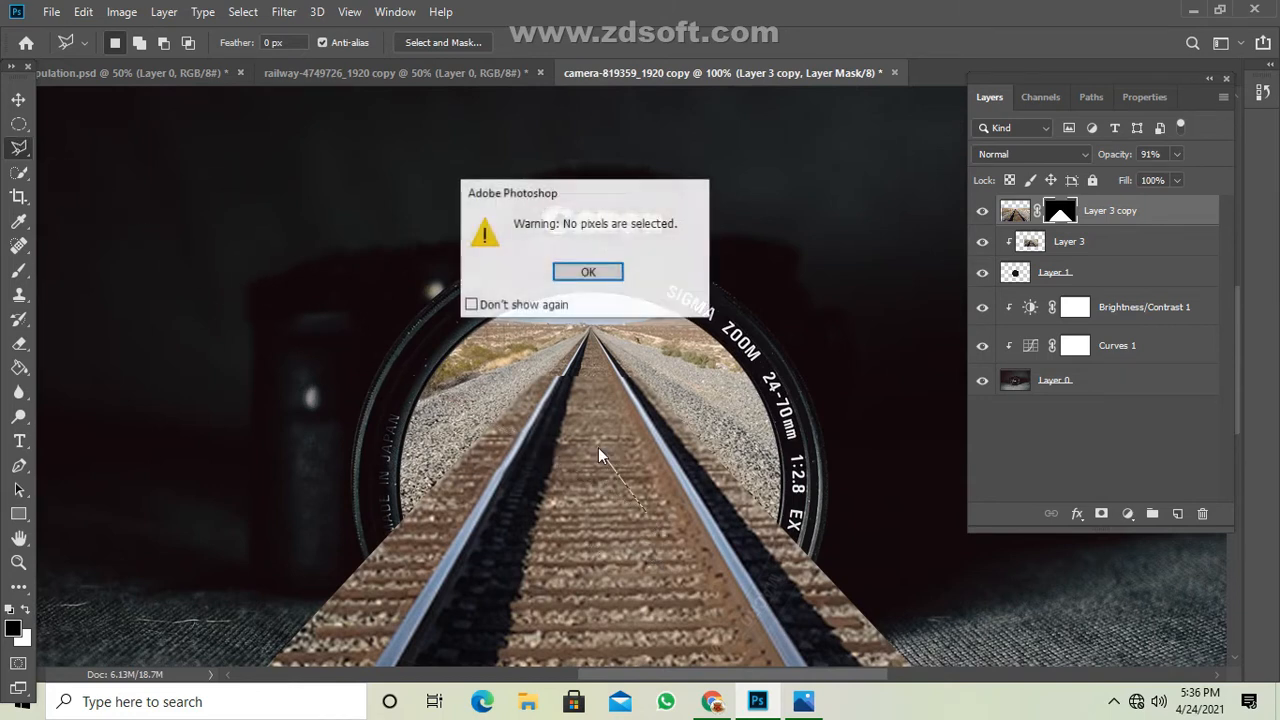
pyautogui.press('Return')
# Nudge the masked track copy in small increments with the Move tool so its rails line up with those inside the lens.
pyautogui.click(20, 95)
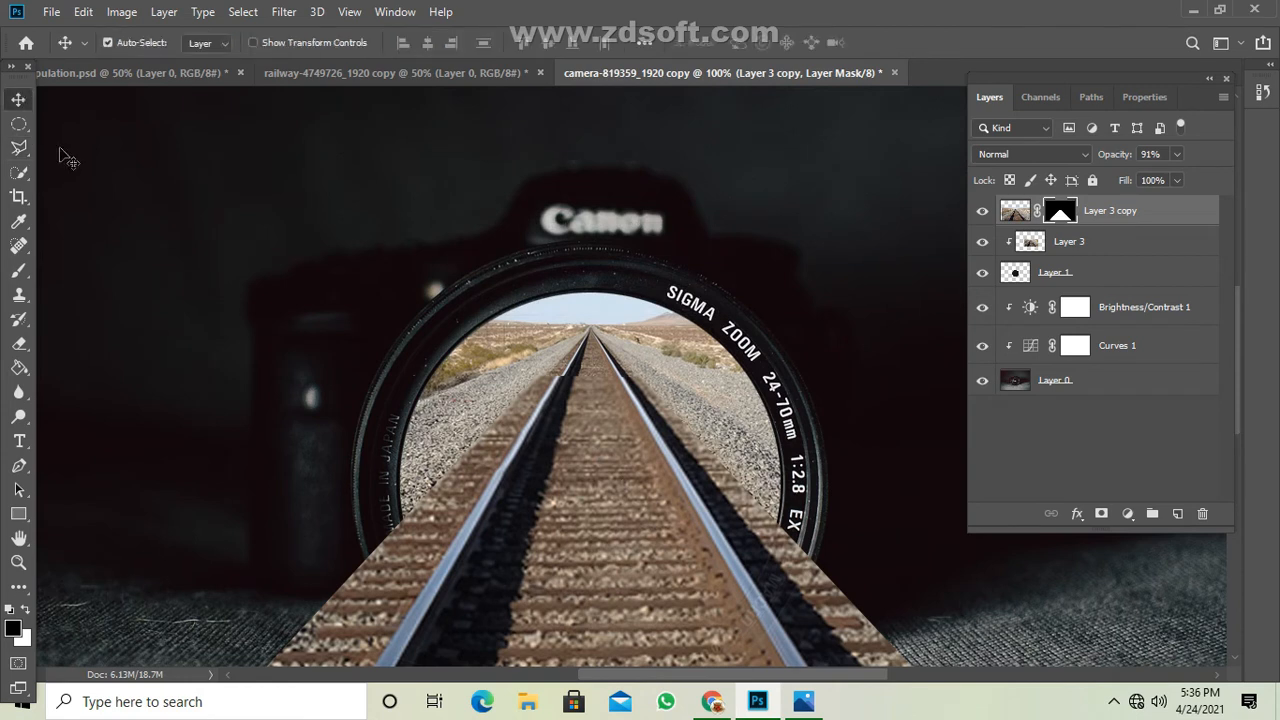
pyautogui.press('Down')
pyautogui.press('Down')
pyautogui.press('Down')
pyautogui.press('Down')
pyautogui.press('Down')
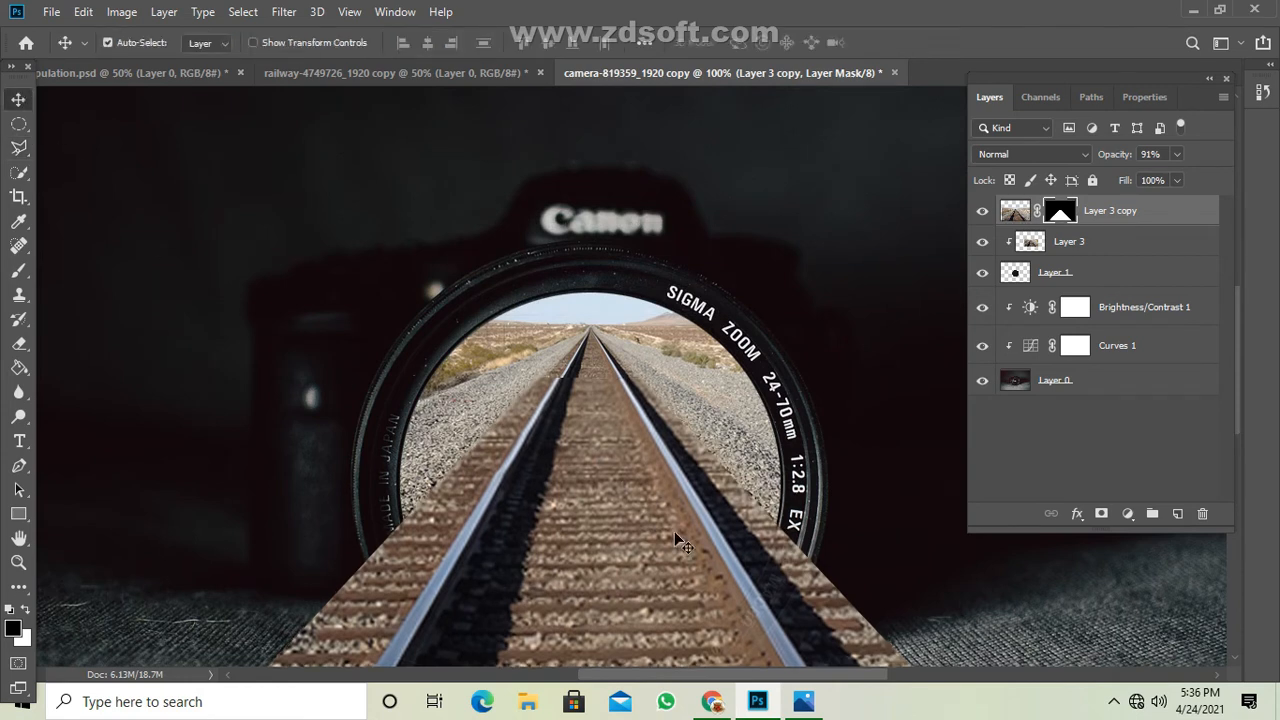
pyautogui.press('Down')
pyautogui.press('Down')
pyautogui.press('Down')
pyautogui.press('Down')
pyautogui.press('Down')
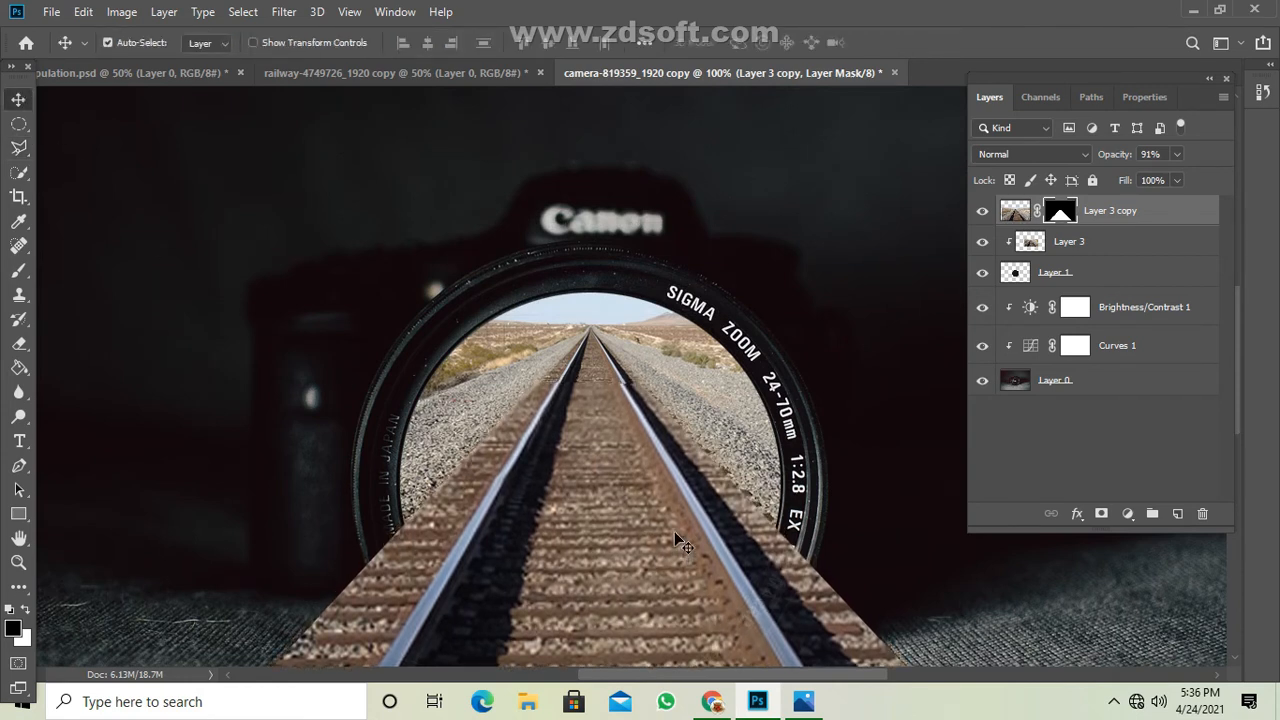
pyautogui.press('Down')
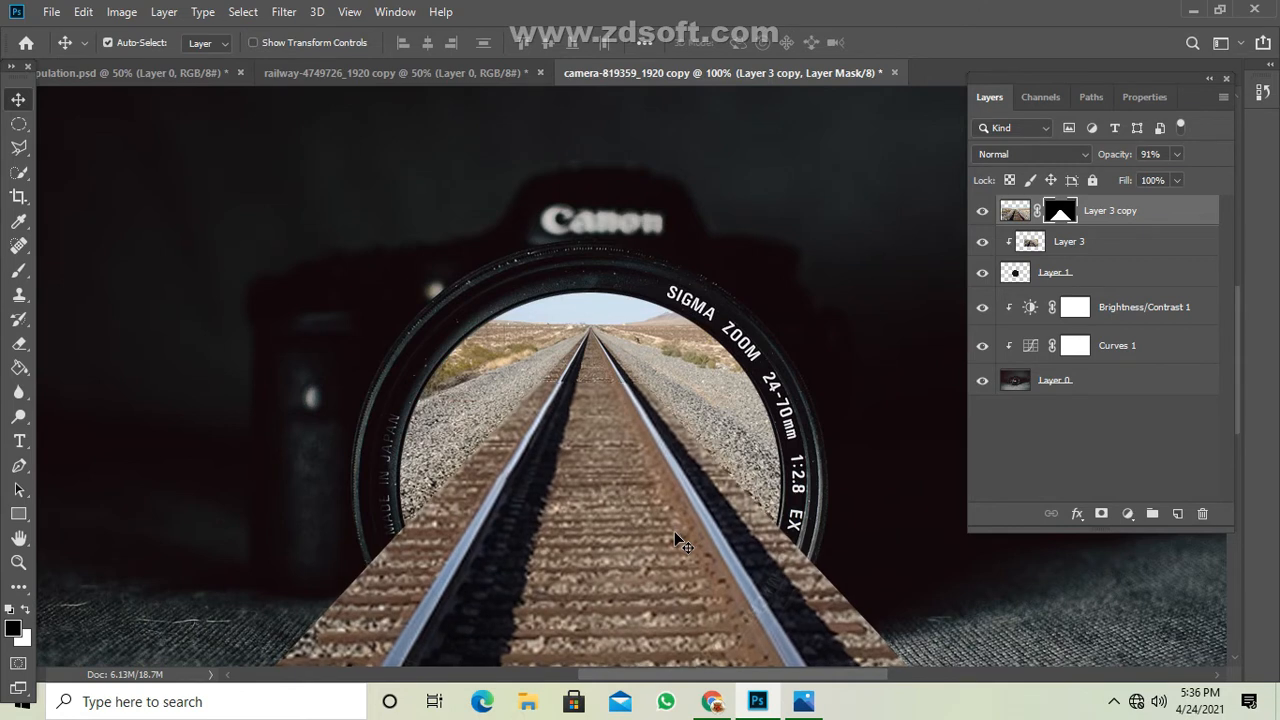
pyautogui.press('Down')
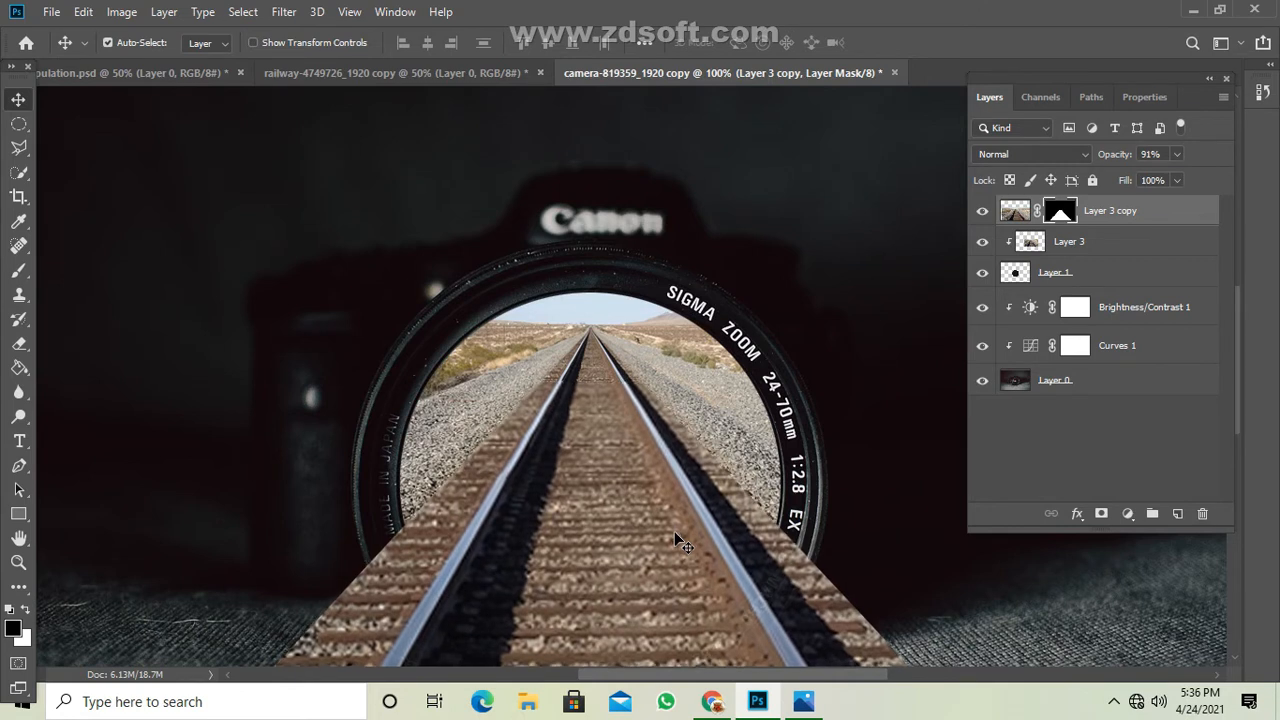
pyautogui.press('Down')
pyautogui.press('Down')
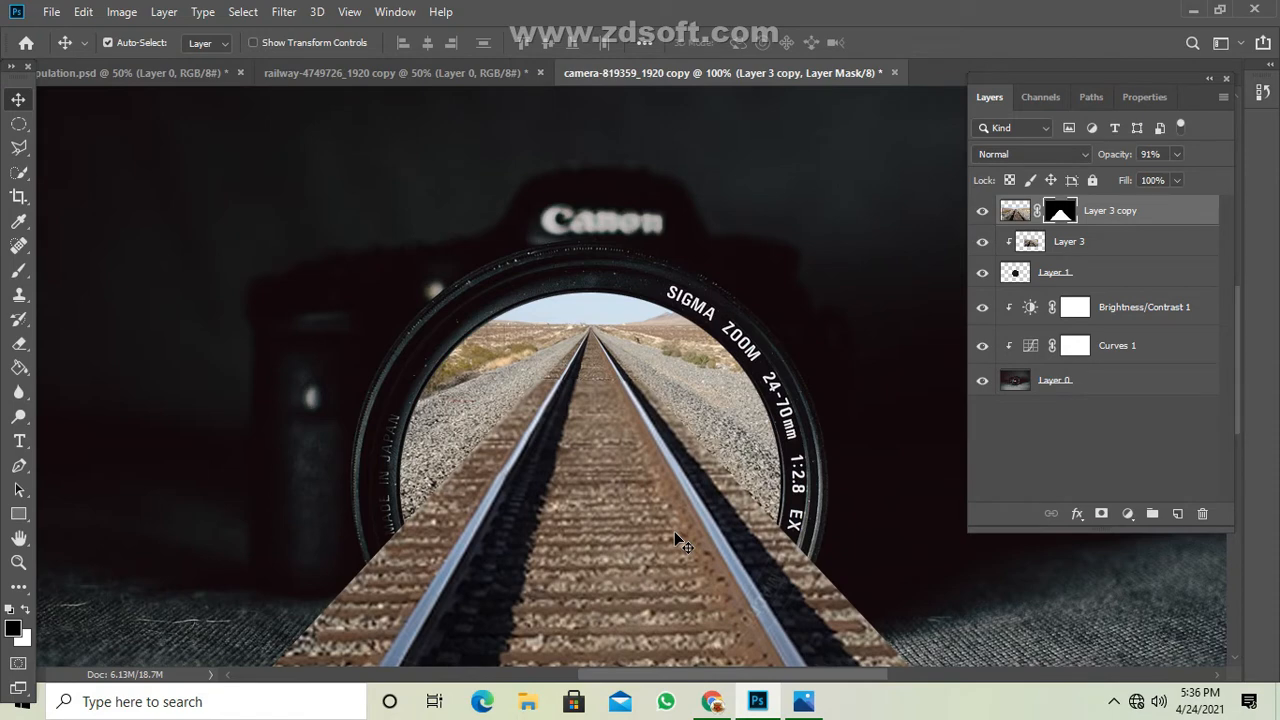
# Target the image of Layer 3 copy instead of its mask and set the Eraser to 17% opacity and 18% flow.
pyautogui.hotkey('ctrl', '-')
pyautogui.hotkey('ctrl', '-')
pyautogui.hotkey('ctrl', '-')
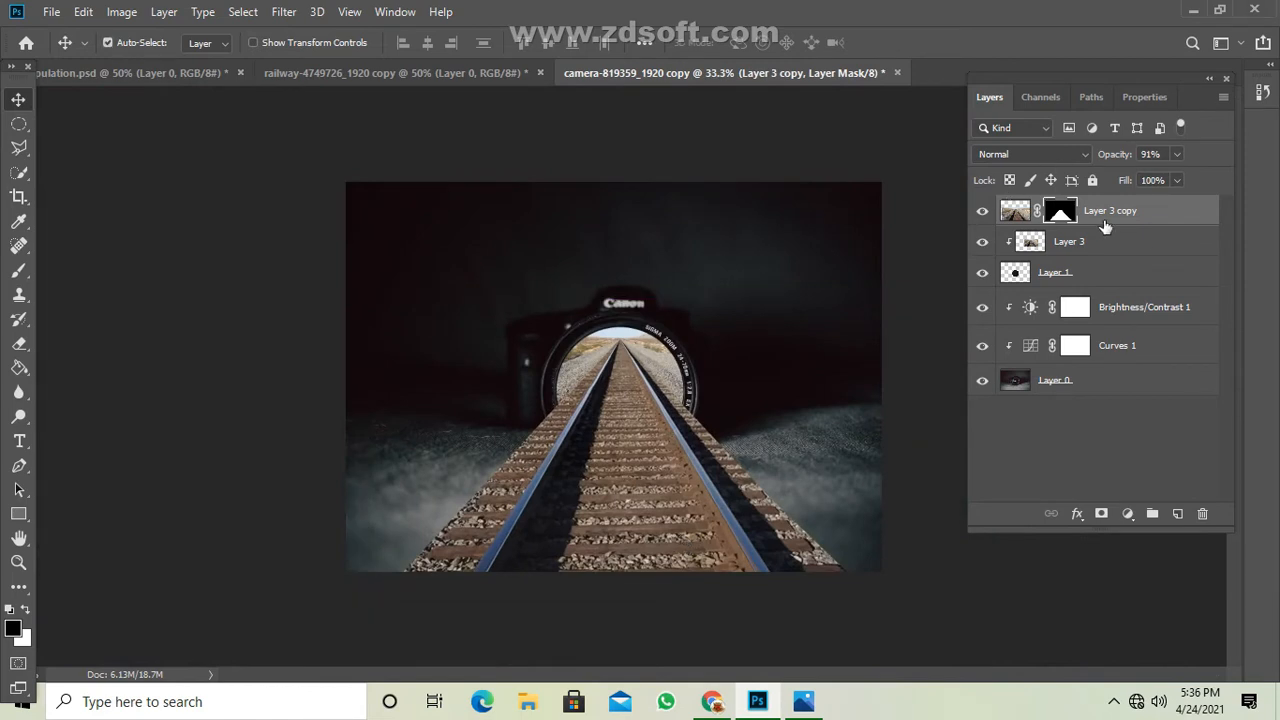
pyautogui.click(1015, 212)
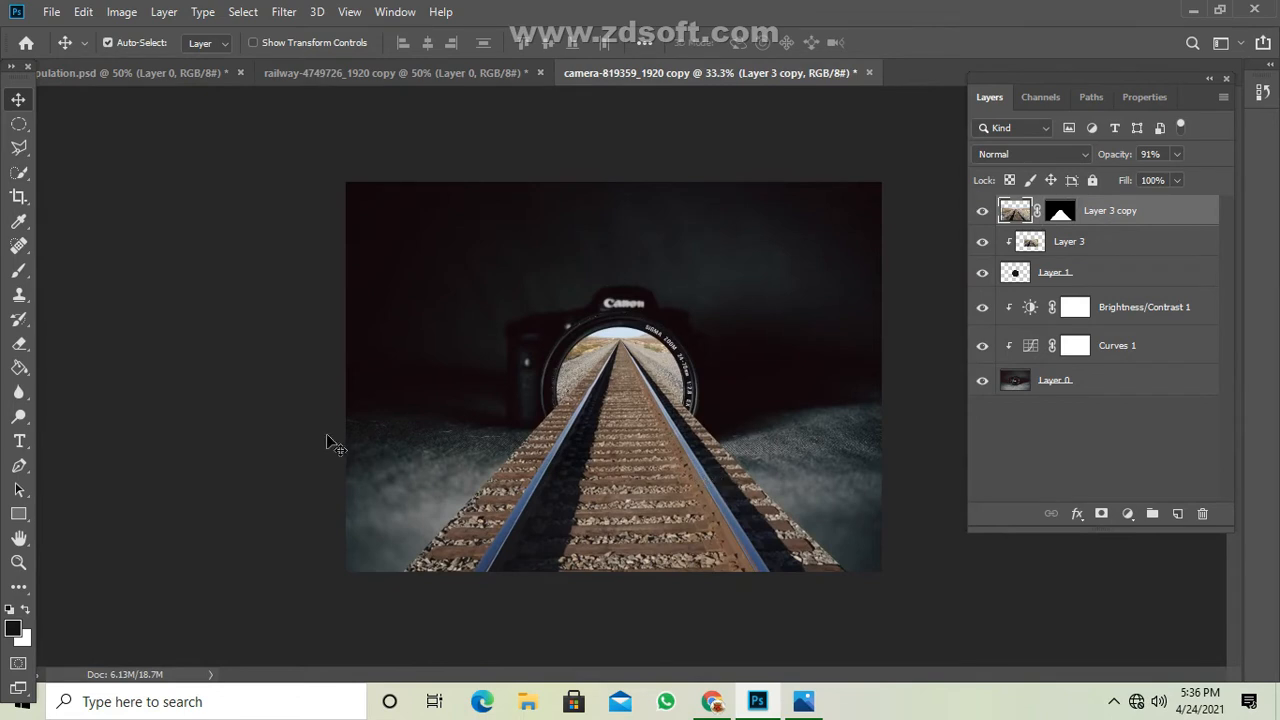
pyautogui.click(24, 348)
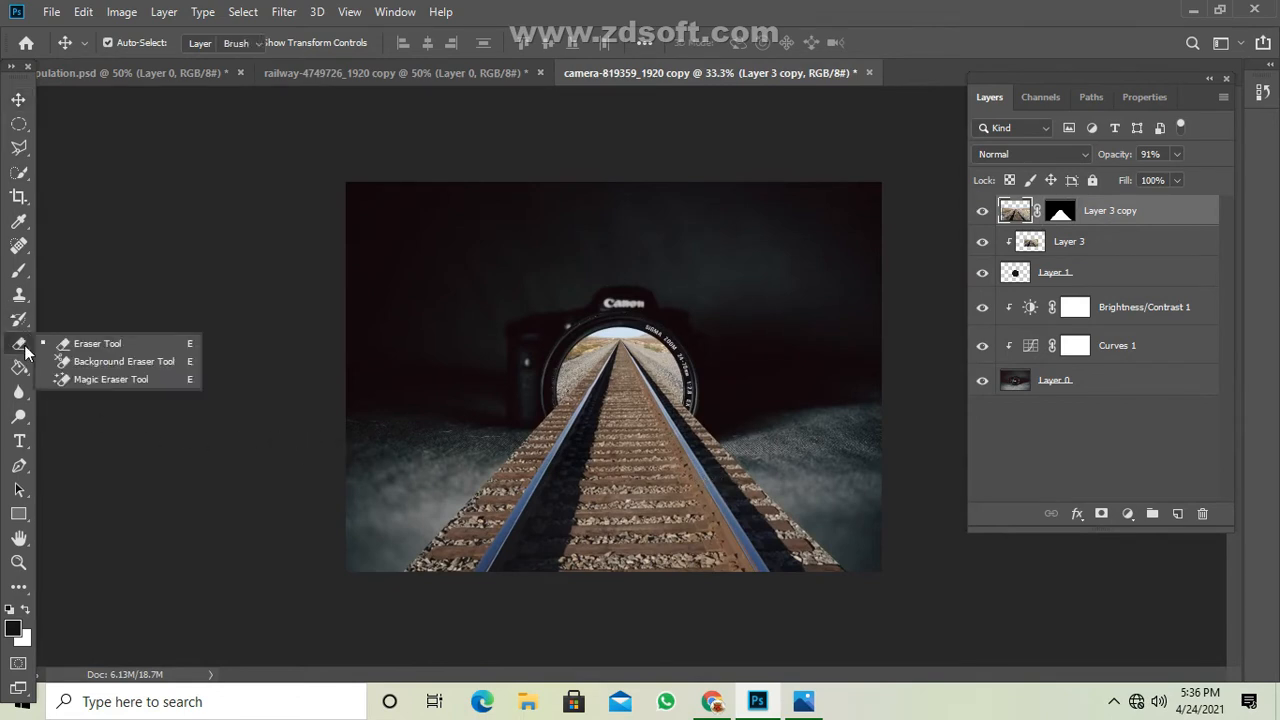
pyautogui.click(85, 345)
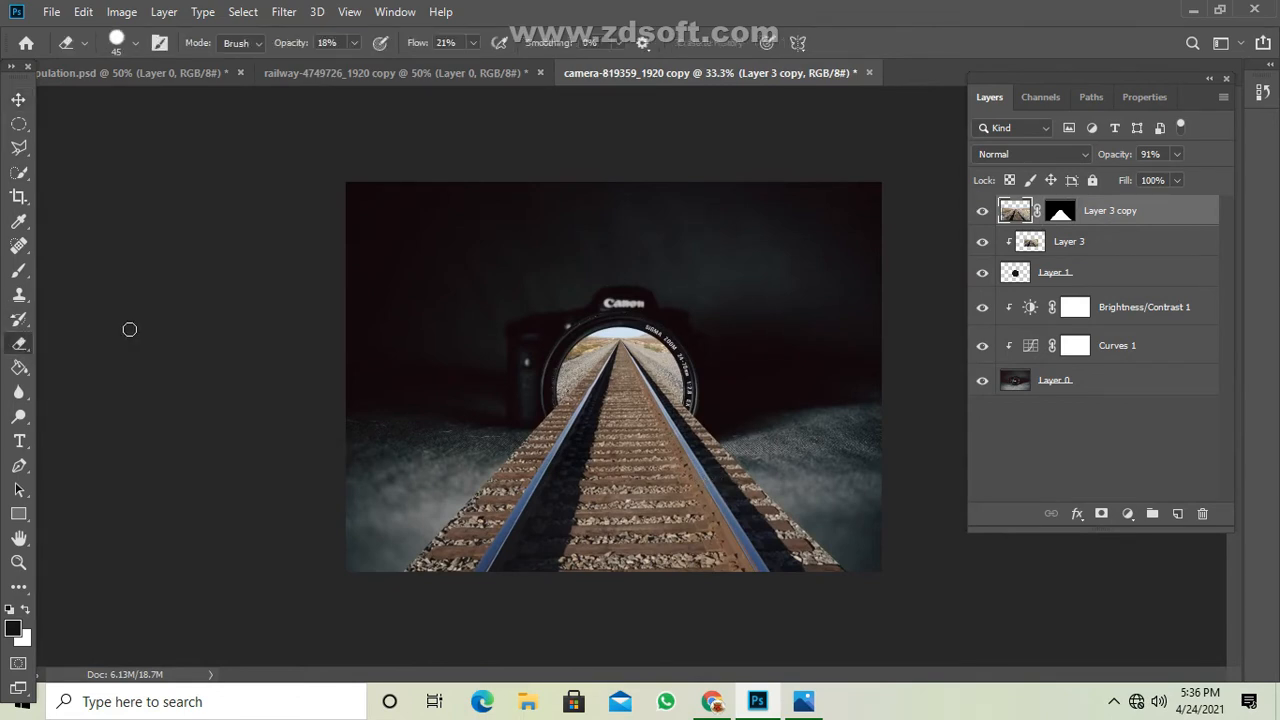
pyautogui.click(473, 42)
pyautogui.moveTo(477, 64); pyautogui.dragTo(472, 66)
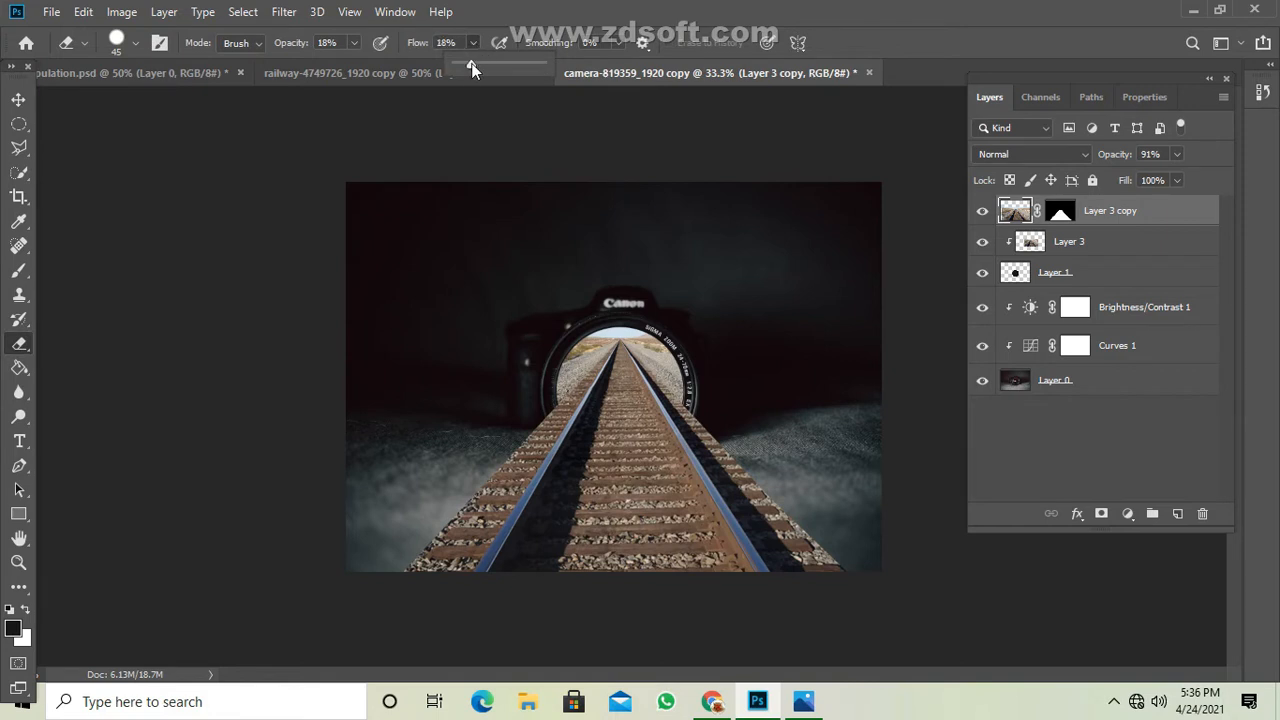
pyautogui.click(353, 43)
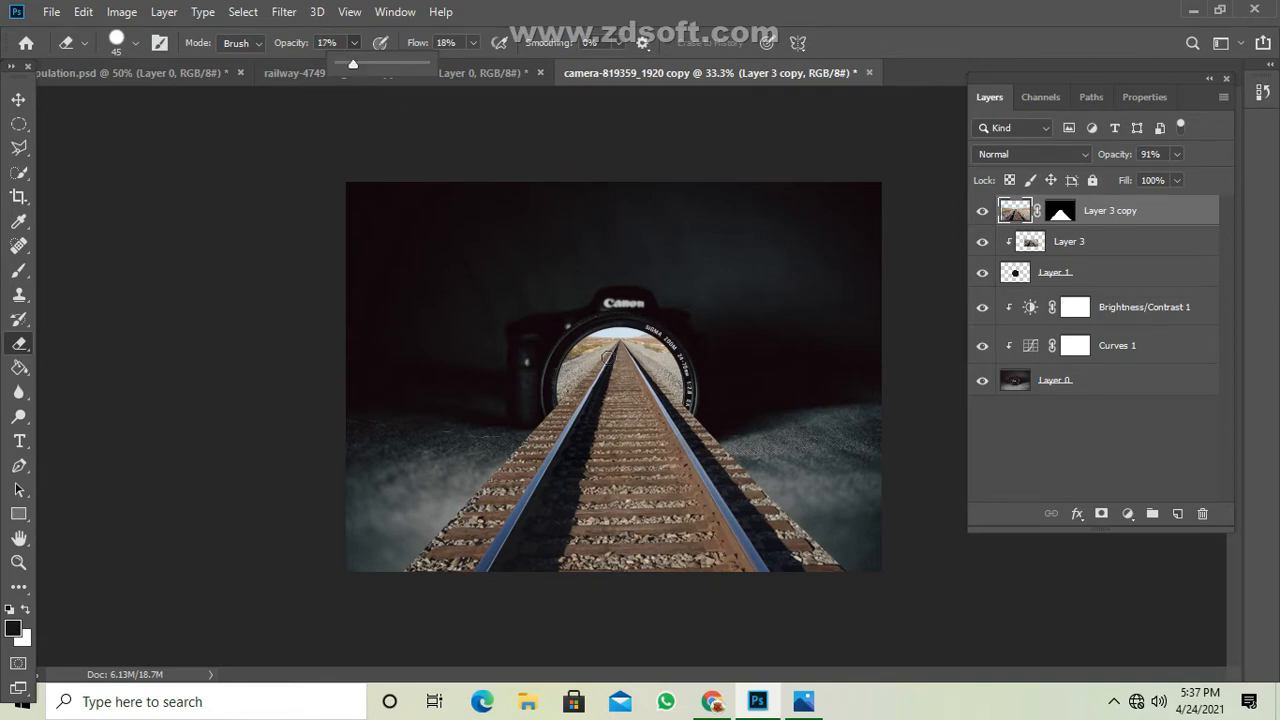
# Set the Eraser to 24% opacity and 25% flow, and reduce its brush size to 30.
pyautogui.hotkey('ctrl', '+')
pyautogui.hotkey('ctrl', '+')
pyautogui.hotkey('ctrl', '+')
pyautogui.hotkey('ctrl', '+')
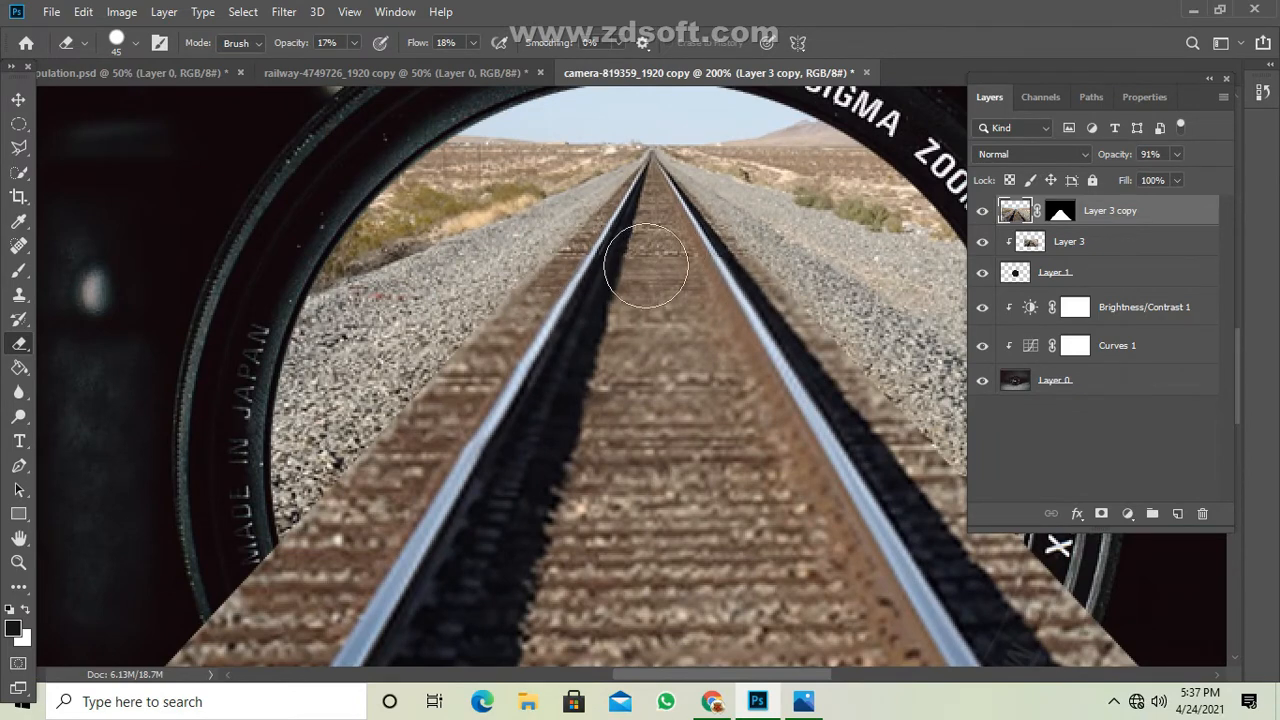
pyautogui.click(354, 43)
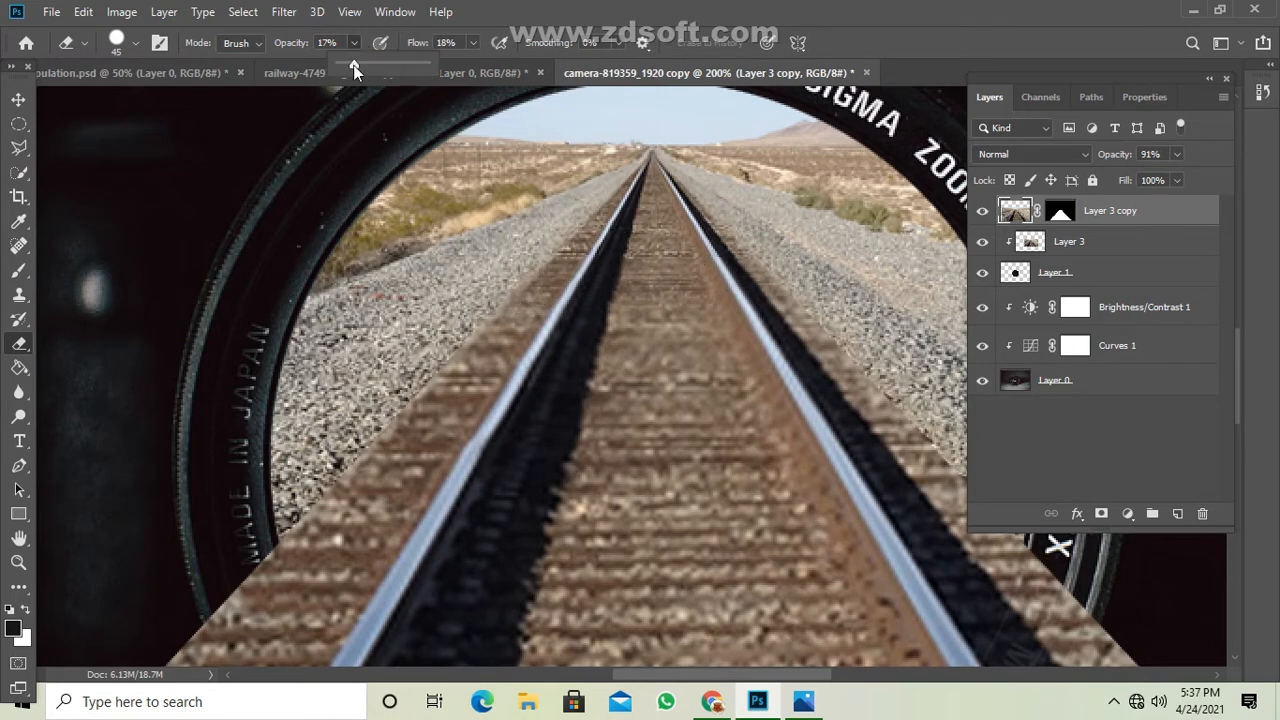
pyautogui.click(417, 46)
pyautogui.write('25')
pyautogui.press('Return')
pyautogui.press('[')
pyautogui.press('[')
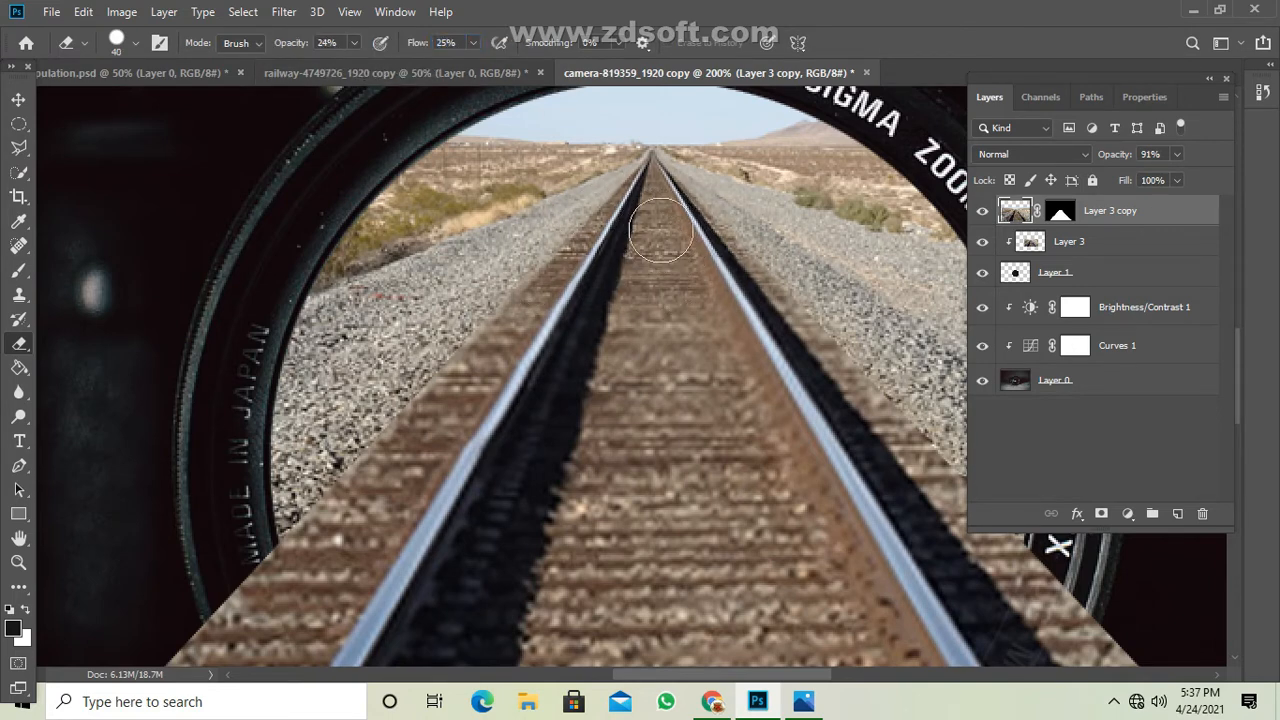
pyautogui.press('[')
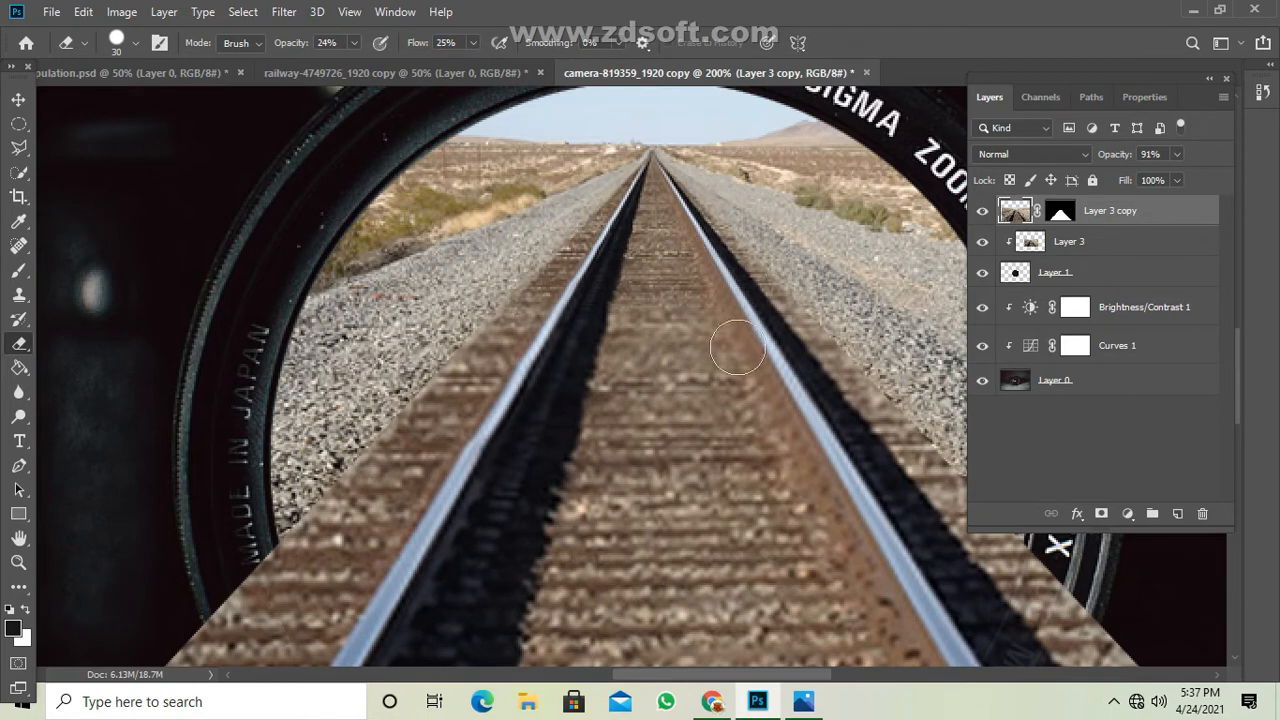
# Erase the track copy's hard side edges inside the lens and where they cross the lens ring on both sides.
pyautogui.moveTo(424, 351)
pyautogui.mouseDown()
pyautogui.moveTo(470, 352)
pyautogui.moveTo(350, 498)
pyautogui.moveTo(432, 405)
pyautogui.mouseUp()
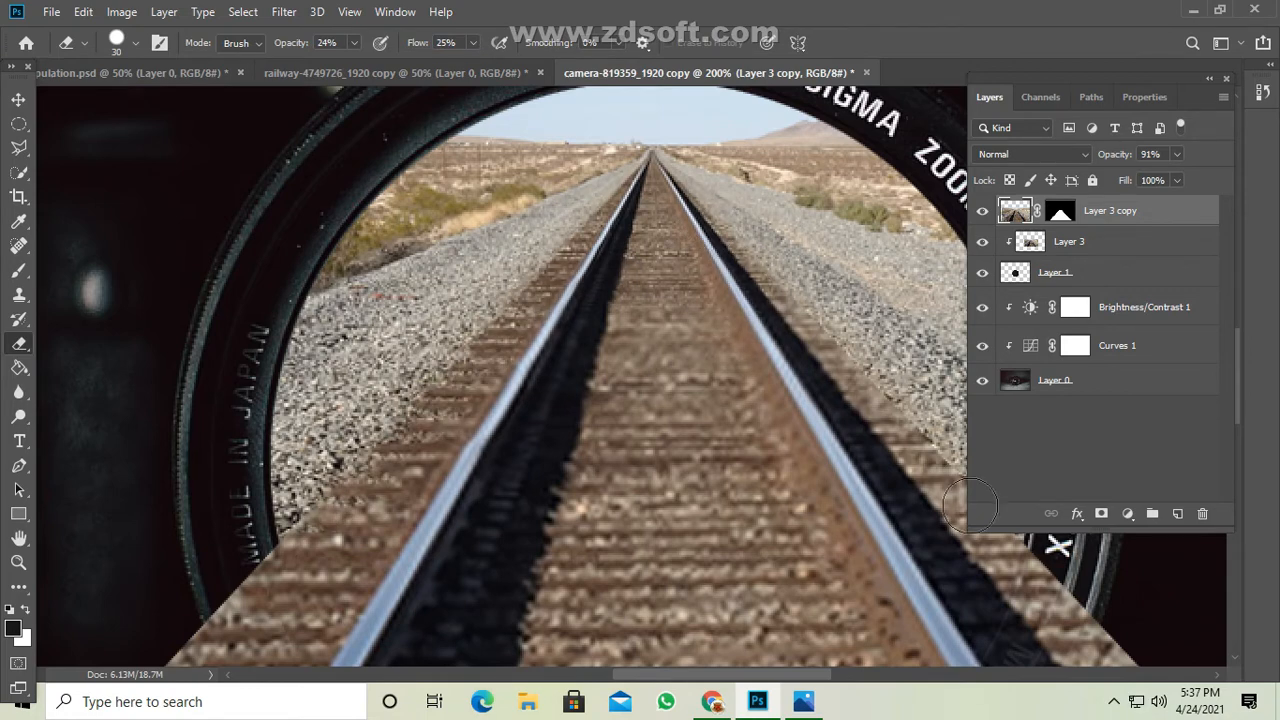
pyautogui.click(1209, 79)
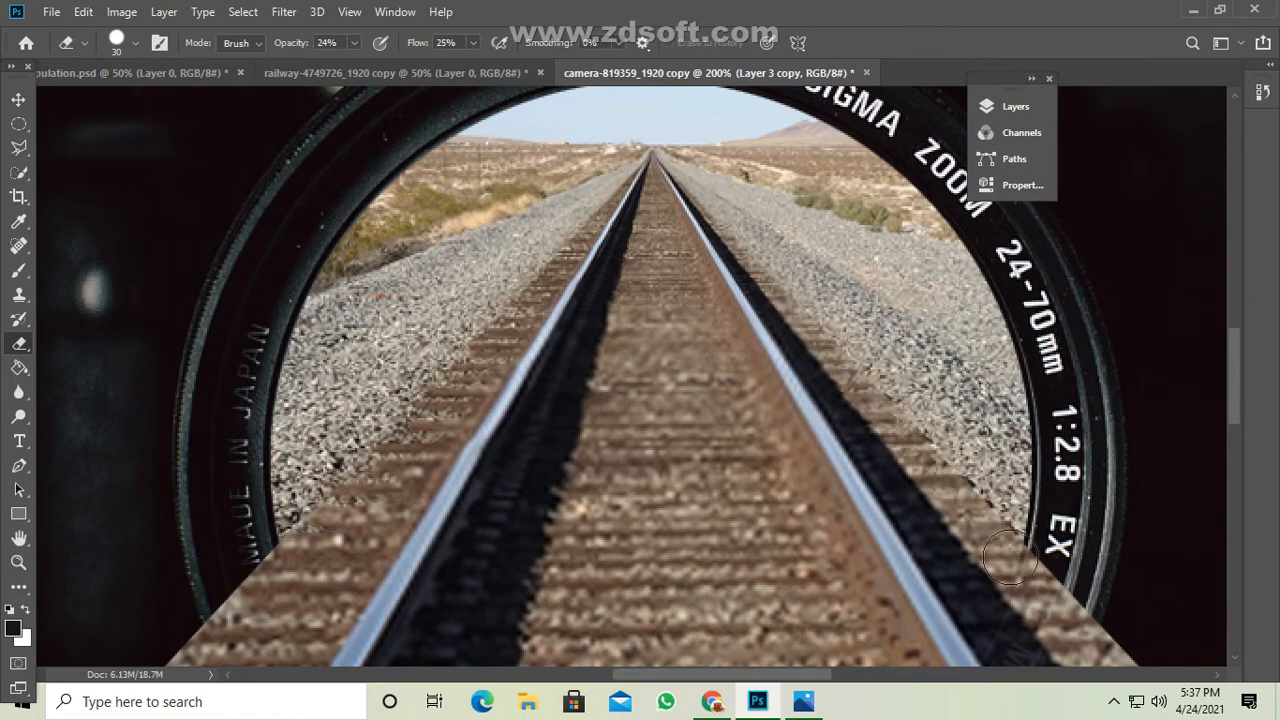
pyautogui.moveTo(1010, 557); pyautogui.dragTo(1058, 598)
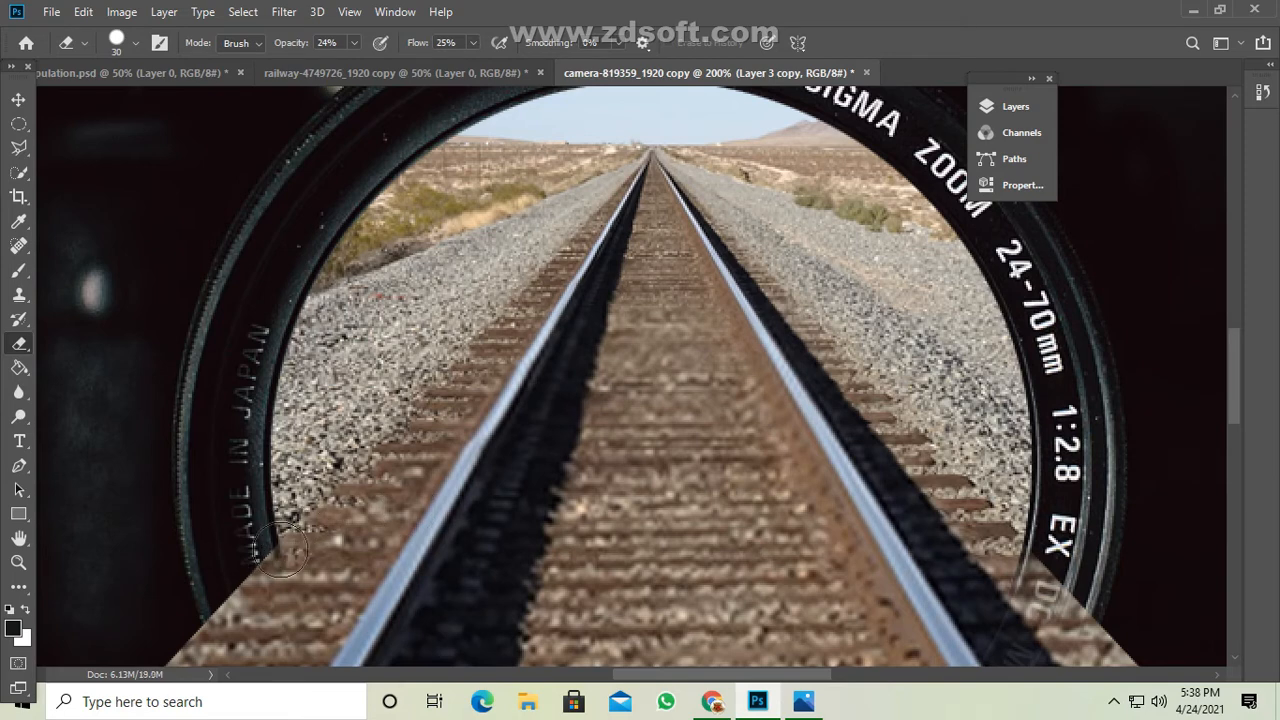
pyautogui.moveTo(275, 545)
pyautogui.mouseDown()
pyautogui.moveTo(171, 610)
pyautogui.moveTo(355, 538)
pyautogui.moveTo(332, 501)
pyautogui.moveTo(229, 611)
pyautogui.mouseUp()
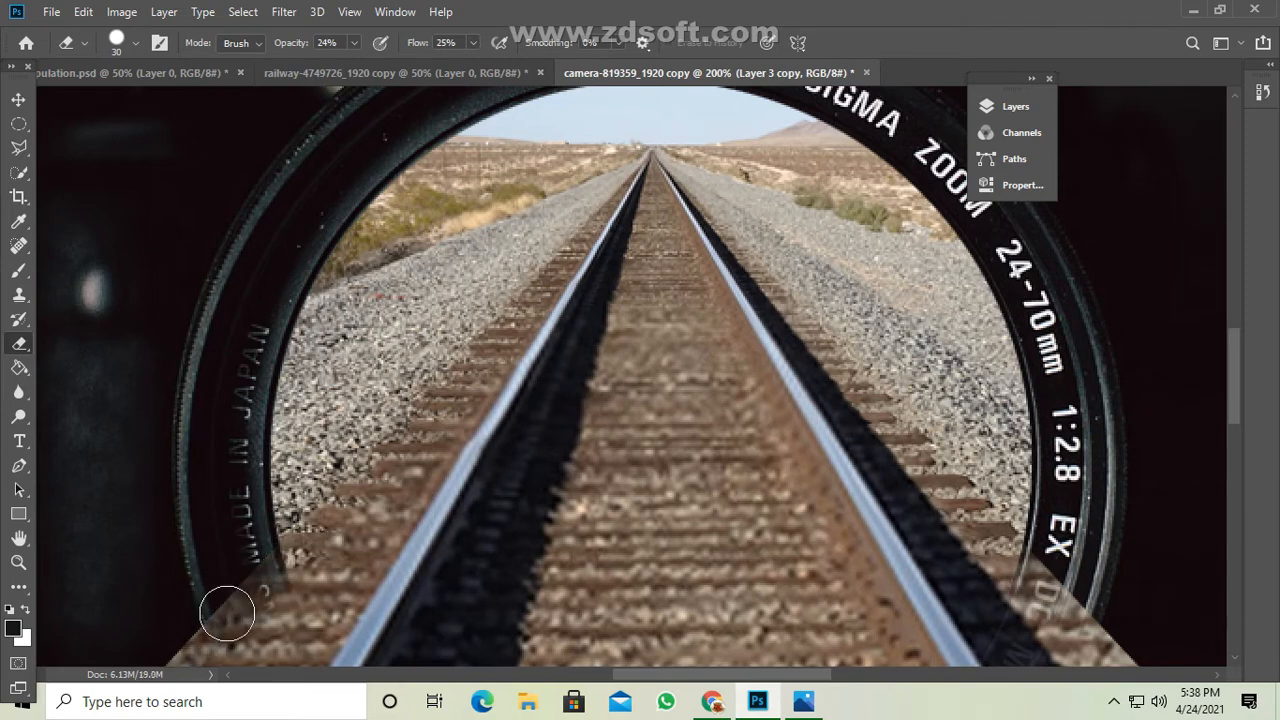
# Soften both outer edges of the track copy with the Eraser from the lens ring down toward the foreground.
pyautogui.hotkey('ctrl', '-')
pyautogui.moveTo(832, 494)
pyautogui.mouseDown()
pyautogui.moveTo(864, 518)
pyautogui.moveTo(827, 484)
pyautogui.moveTo(849, 495)
pyautogui.moveTo(835, 462)
pyautogui.moveTo(852, 503)
pyautogui.moveTo(898, 534)
pyautogui.moveTo(959, 630)
pyautogui.moveTo(877, 511)
pyautogui.moveTo(865, 513)
pyautogui.moveTo(869, 532)
pyautogui.moveTo(969, 624)
pyautogui.mouseUp()
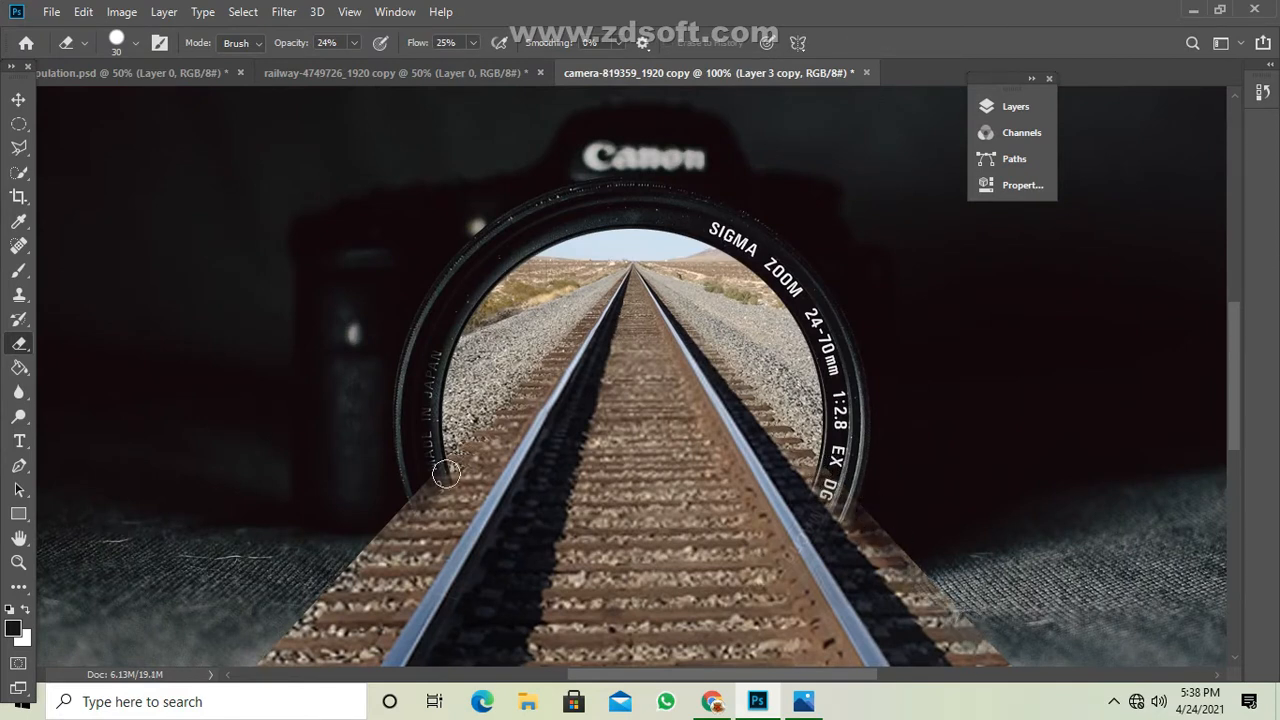
pyautogui.moveTo(446, 474)
pyautogui.mouseDown()
pyautogui.moveTo(400, 514)
pyautogui.moveTo(423, 477)
pyautogui.moveTo(345, 581)
pyautogui.moveTo(408, 501)
pyautogui.moveTo(315, 569)
pyautogui.mouseUp()
pyautogui.moveTo(422, 471)
pyautogui.mouseDown()
pyautogui.moveTo(391, 535)
pyautogui.moveTo(425, 492)
pyautogui.moveTo(335, 614)
pyautogui.moveTo(298, 615)
pyautogui.moveTo(263, 670)
pyautogui.moveTo(446, 466)
pyautogui.moveTo(382, 563)
pyautogui.moveTo(454, 472)
pyautogui.mouseUp()
# Enlarge the Eraser brush to 80 and fade the sleeper ends on both sides of the track into the misty ground.
pyautogui.scroll(-2, 712, 233)
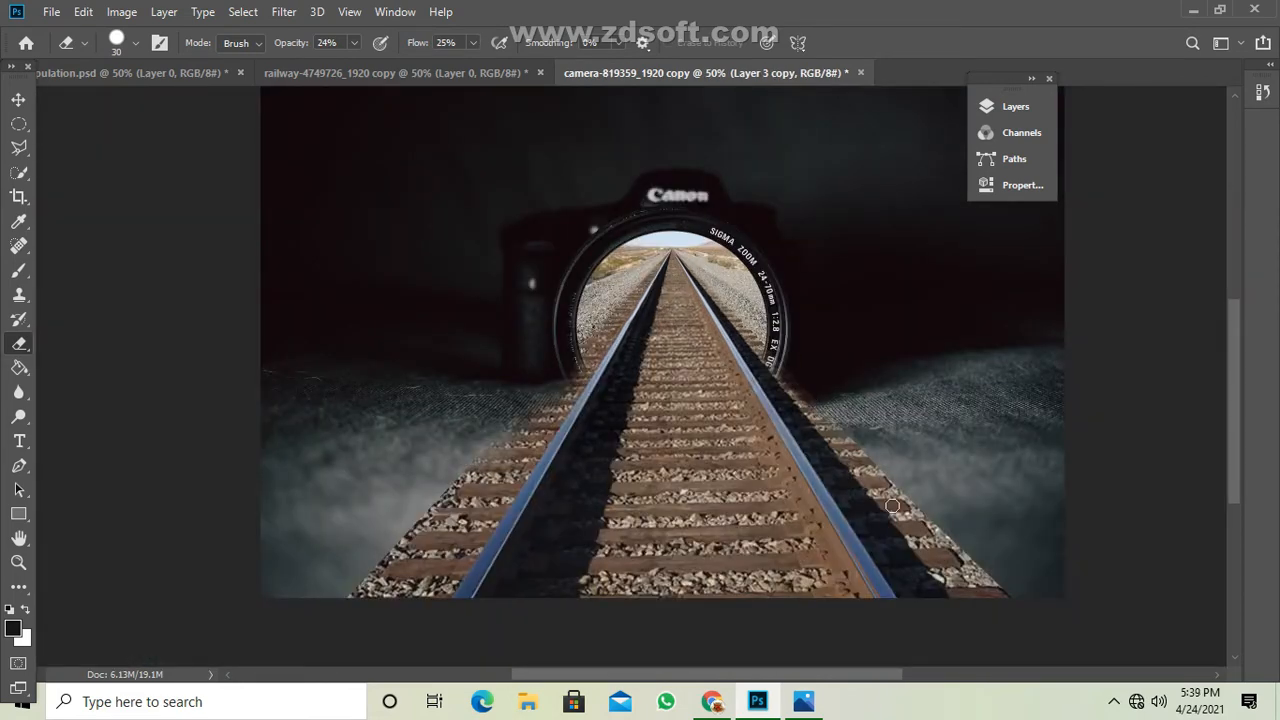
pyautogui.press(']')
pyautogui.press(']')
pyautogui.moveTo(495, 459)
pyautogui.mouseDown()
pyautogui.moveTo(350, 609)
pyautogui.moveTo(455, 477)
pyautogui.moveTo(392, 593)
pyautogui.moveTo(390, 563)
pyautogui.moveTo(340, 609)
pyautogui.moveTo(444, 483)
pyautogui.moveTo(375, 581)
pyautogui.moveTo(454, 505)
pyautogui.moveTo(353, 581)
pyautogui.moveTo(439, 515)
pyautogui.moveTo(465, 473)
pyautogui.moveTo(339, 611)
pyautogui.moveTo(519, 456)
pyautogui.moveTo(340, 561)
pyautogui.mouseUp()
pyautogui.moveTo(810, 386)
pyautogui.mouseDown()
pyautogui.moveTo(887, 512)
pyautogui.moveTo(897, 475)
pyautogui.moveTo(838, 406)
pyautogui.moveTo(977, 594)
pyautogui.moveTo(861, 462)
pyautogui.moveTo(959, 587)
pyautogui.moveTo(966, 548)
pyautogui.moveTo(987, 562)
pyautogui.moveTo(951, 543)
pyautogui.mouseUp()
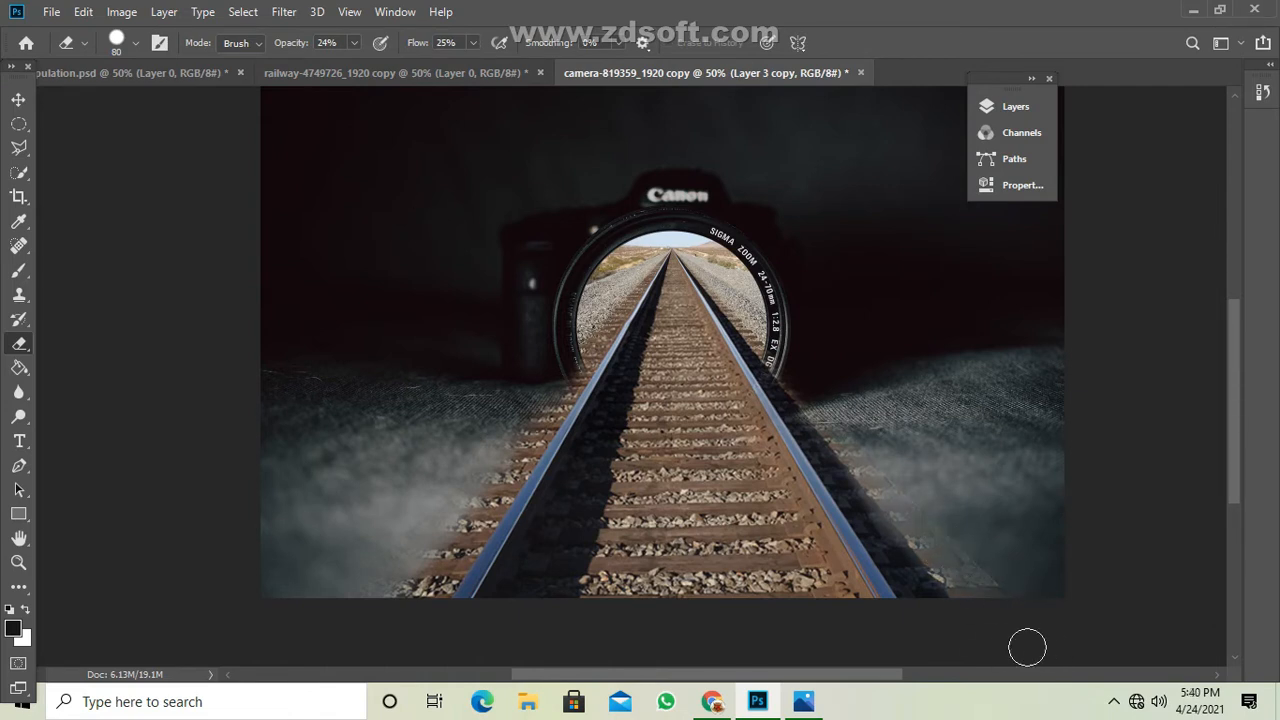
pyautogui.moveTo(947, 544)
pyautogui.mouseDown()
pyautogui.moveTo(1001, 601)
pyautogui.moveTo(794, 376)
pyautogui.moveTo(809, 418)
pyautogui.moveTo(792, 414)
pyautogui.moveTo(830, 470)
pyautogui.mouseUp()
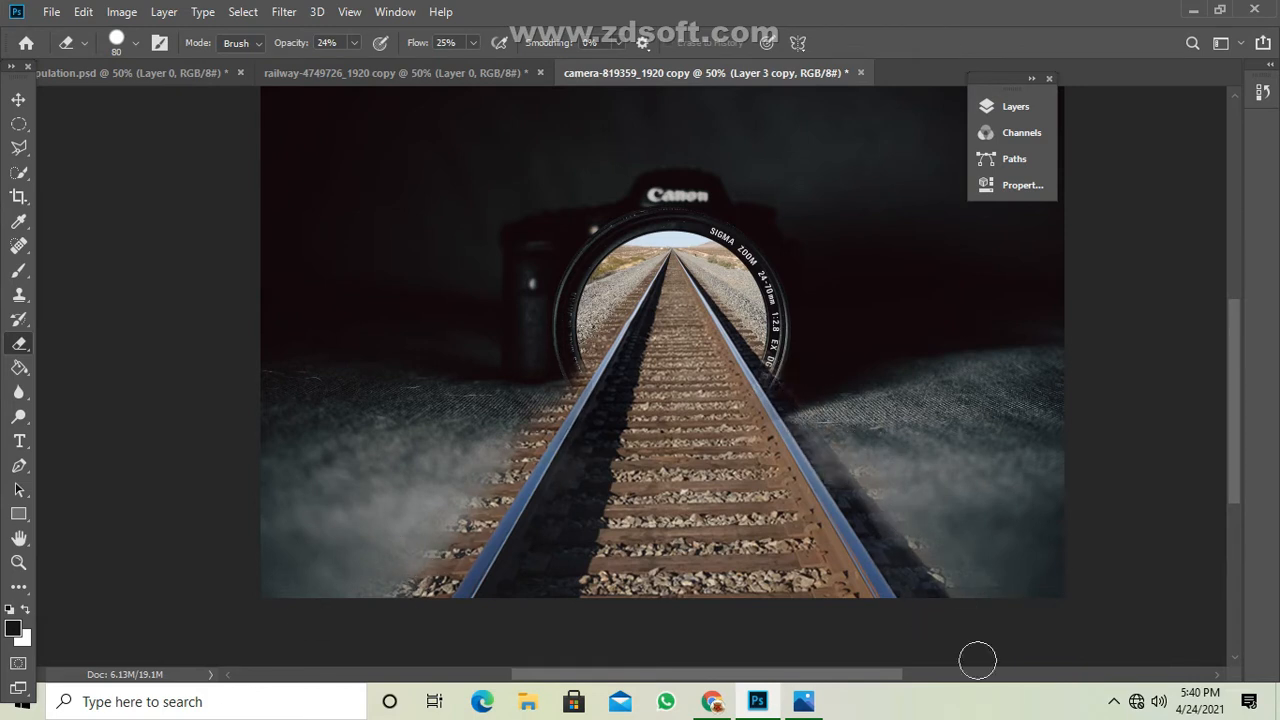
pyautogui.moveTo(915, 460)
pyautogui.mouseDown()
pyautogui.moveTo(885, 470)
pyautogui.moveTo(1056, 631)
pyautogui.moveTo(909, 519)
pyautogui.moveTo(986, 563)
pyautogui.moveTo(825, 454)
pyautogui.moveTo(800, 385)
pyautogui.mouseUp()
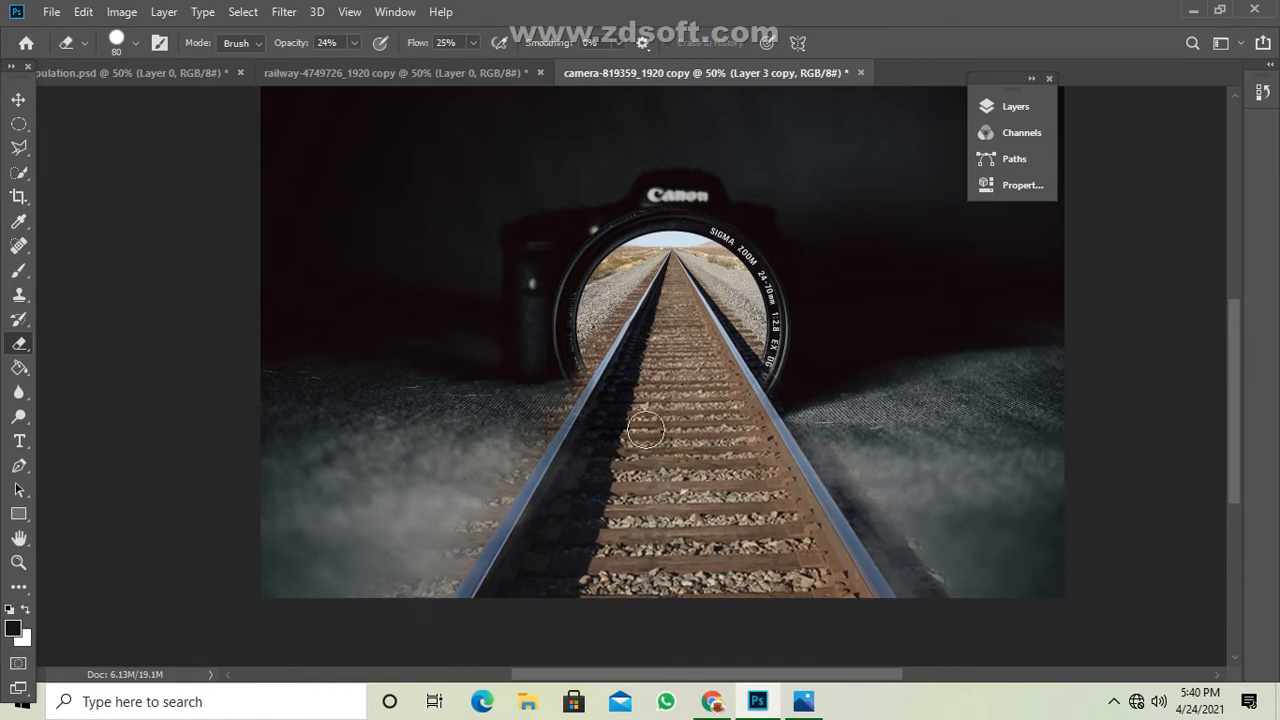
# Set the Eraser's opacity and flow to 15%, undo the last resize in the railway document, and return to the camera document.
pyautogui.click(338, 43)
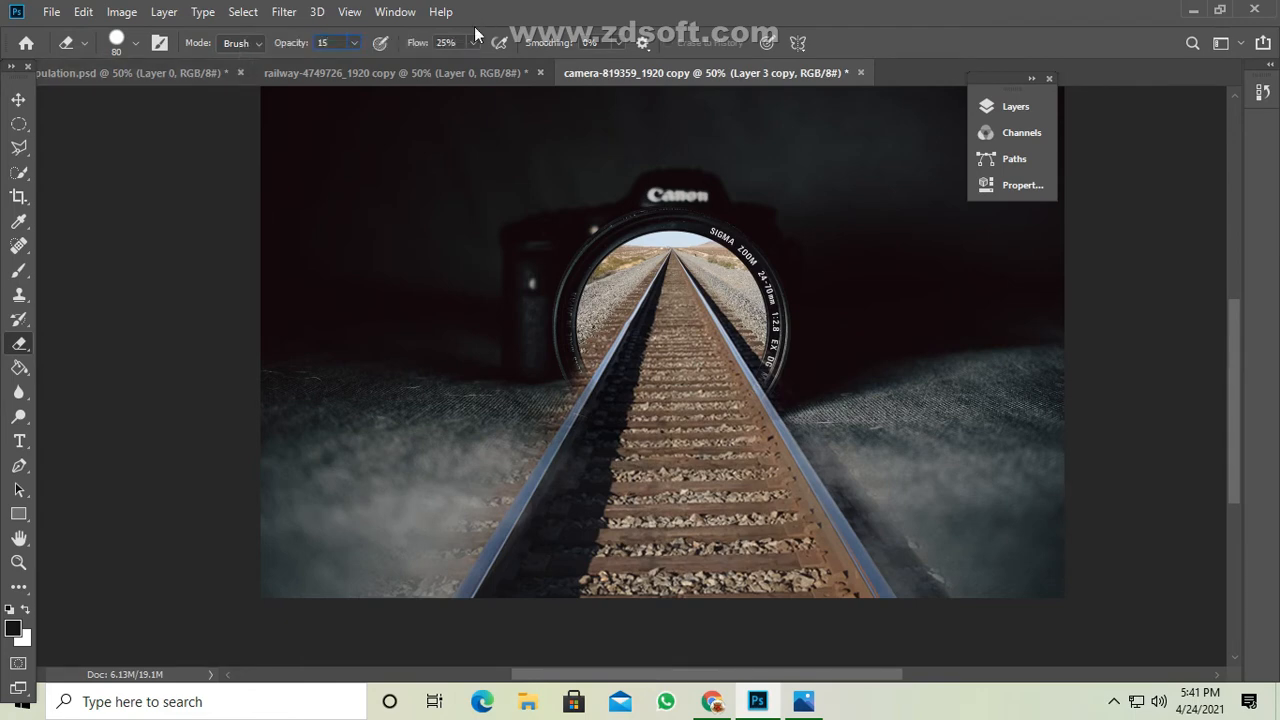
pyautogui.click(400, 68)
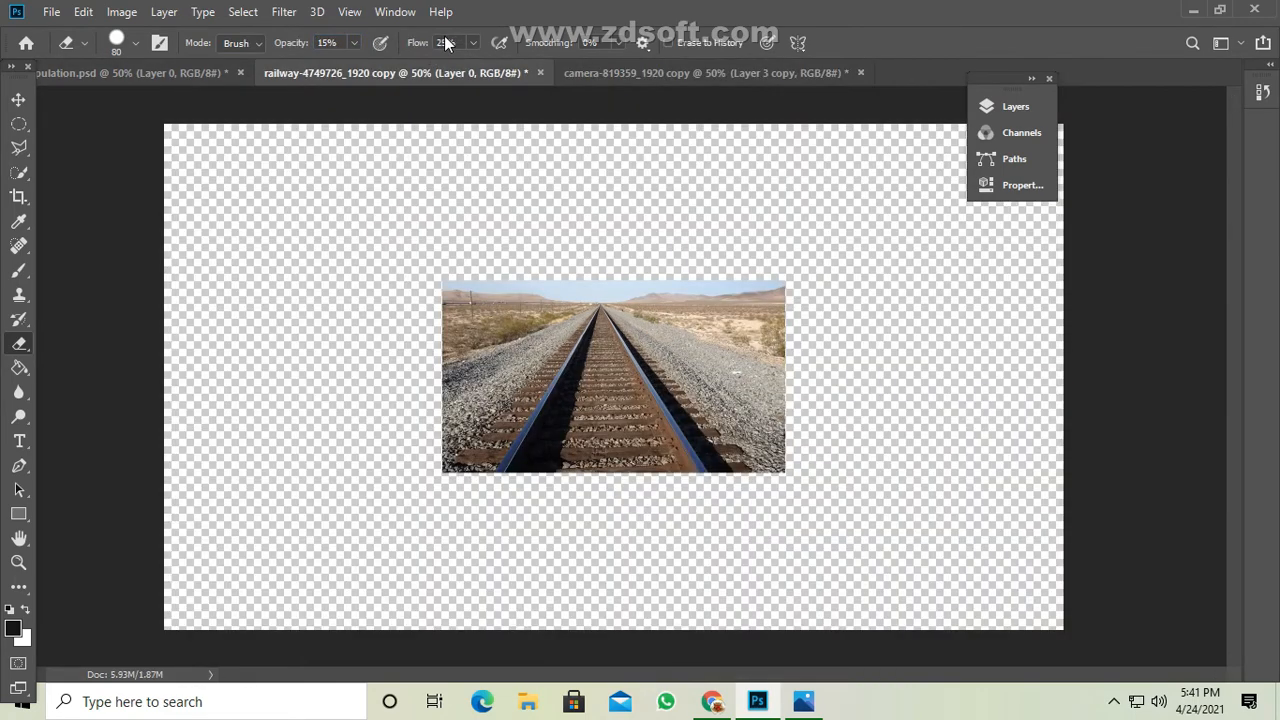
pyautogui.hotkey('ctrl', 'z')
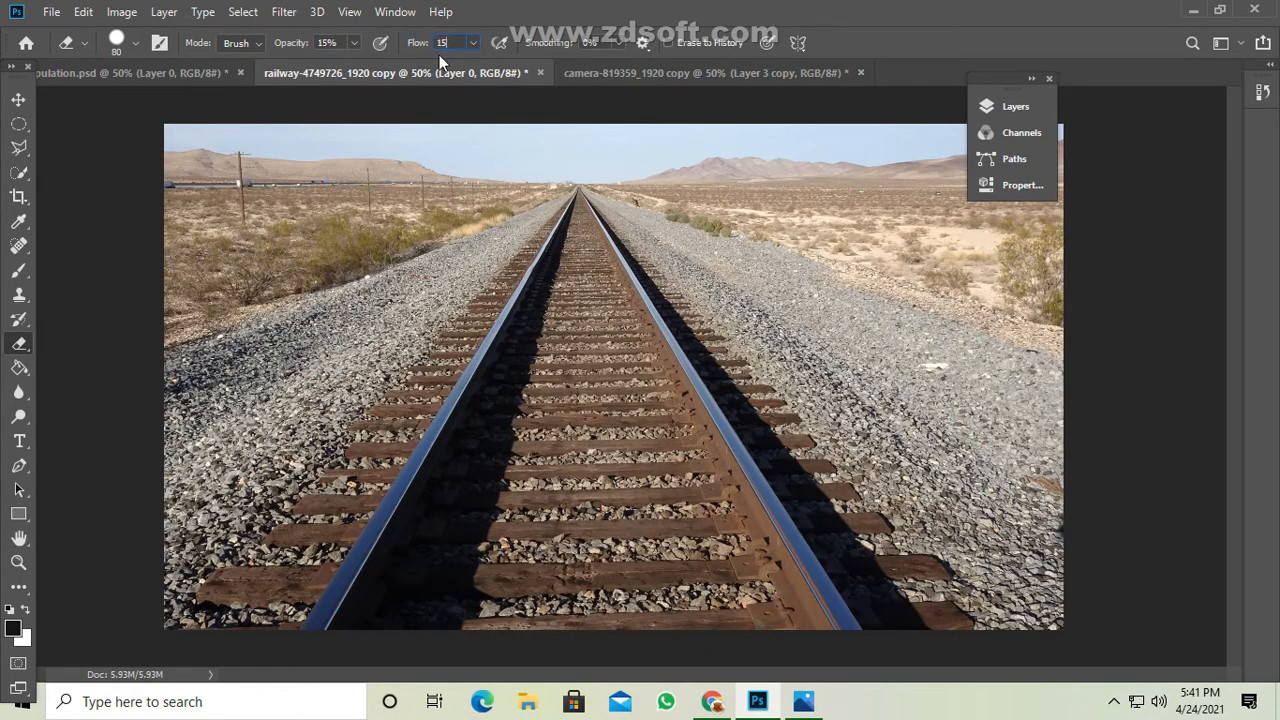
pyautogui.click(600, 72)
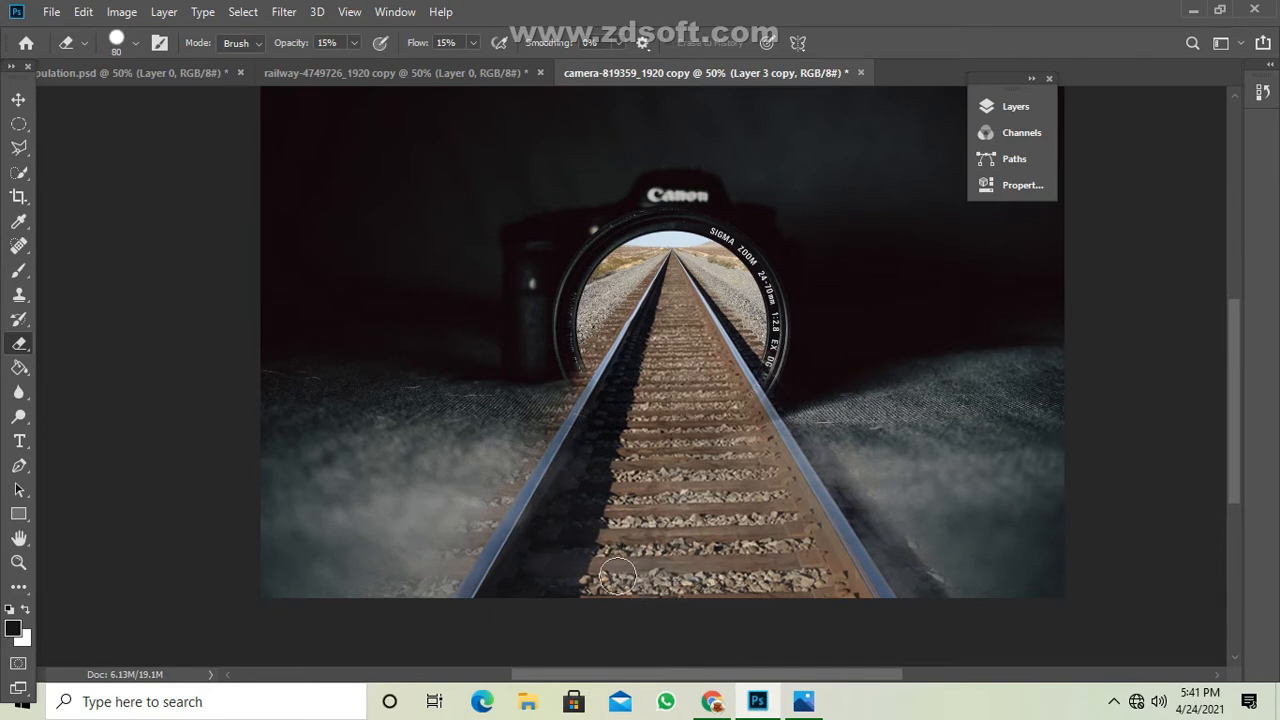
# Try to fade the foreground track between the rails with an Eraser brush size of 200, and undo the erasing.
pyautogui.press(']')
pyautogui.press(']')
pyautogui.press(']')
pyautogui.press(']')
pyautogui.press(']')
pyautogui.press(']')
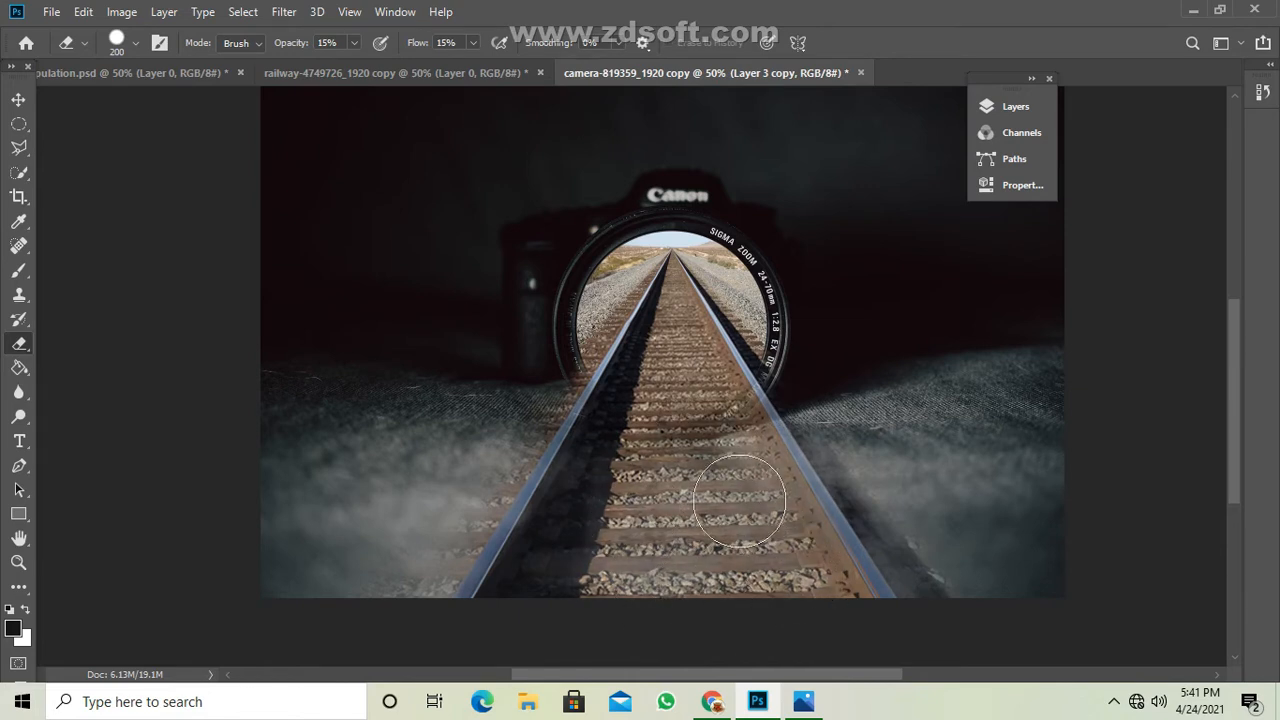
pyautogui.moveTo(740, 499)
pyautogui.mouseDown()
pyautogui.moveTo(757, 451)
pyautogui.moveTo(766, 463)
pyautogui.moveTo(678, 440)
pyautogui.moveTo(755, 487)
pyautogui.moveTo(680, 510)
pyautogui.moveTo(685, 542)
pyautogui.moveTo(656, 579)
pyautogui.moveTo(682, 569)
pyautogui.moveTo(599, 575)
pyautogui.moveTo(754, 580)
pyautogui.moveTo(753, 564)
pyautogui.moveTo(682, 536)
pyautogui.moveTo(614, 539)
pyautogui.moveTo(715, 532)
pyautogui.moveTo(749, 561)
pyautogui.moveTo(712, 512)
pyautogui.moveTo(592, 527)
pyautogui.moveTo(637, 503)
pyautogui.moveTo(652, 547)
pyautogui.moveTo(561, 576)
pyautogui.moveTo(586, 603)
pyautogui.moveTo(686, 579)
pyautogui.moveTo(708, 464)
pyautogui.moveTo(667, 436)
pyautogui.moveTo(640, 451)
pyautogui.moveTo(678, 472)
pyautogui.moveTo(641, 485)
pyautogui.moveTo(769, 485)
pyautogui.moveTo(821, 592)
pyautogui.moveTo(761, 563)
pyautogui.moveTo(774, 595)
pyautogui.moveTo(817, 603)
pyautogui.moveTo(630, 600)
pyautogui.moveTo(596, 582)
pyautogui.moveTo(843, 595)
pyautogui.moveTo(660, 591)
pyautogui.moveTo(731, 586)
pyautogui.moveTo(762, 523)
pyautogui.moveTo(743, 436)
pyautogui.moveTo(670, 427)
pyautogui.moveTo(748, 455)
pyautogui.moveTo(784, 587)
pyautogui.mouseUp()
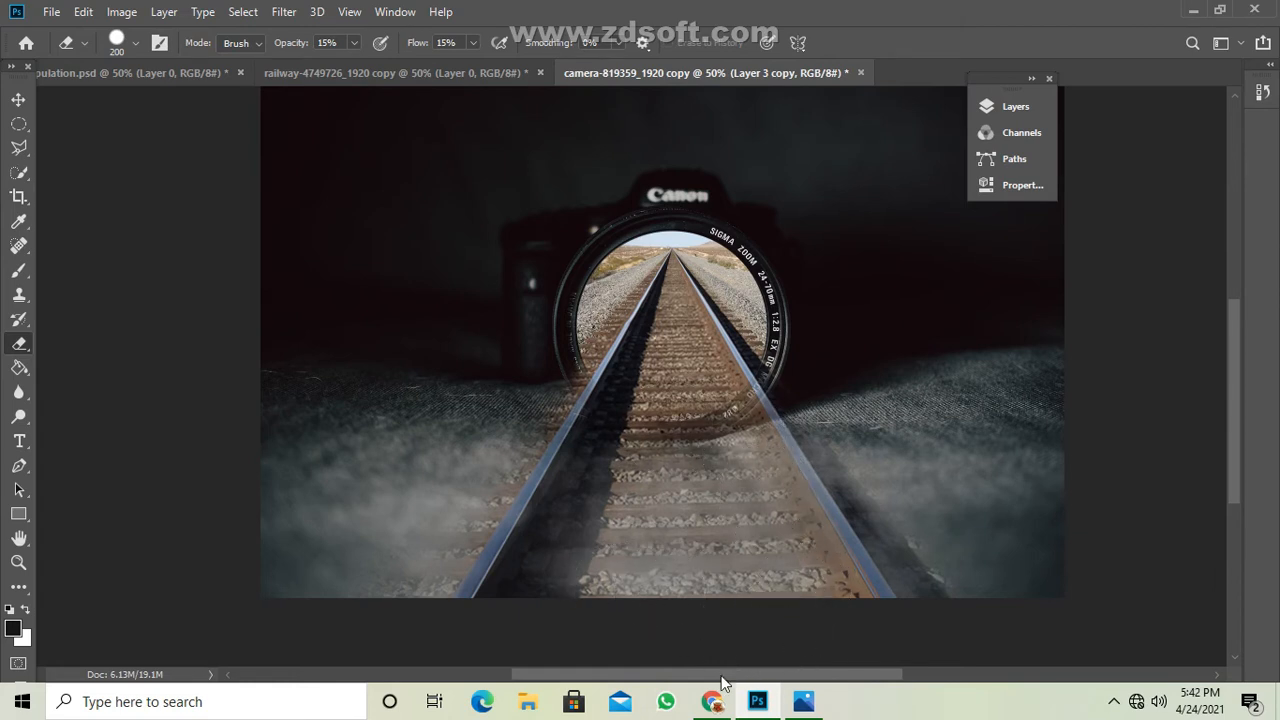
pyautogui.hotkey('ctrl', 'z')
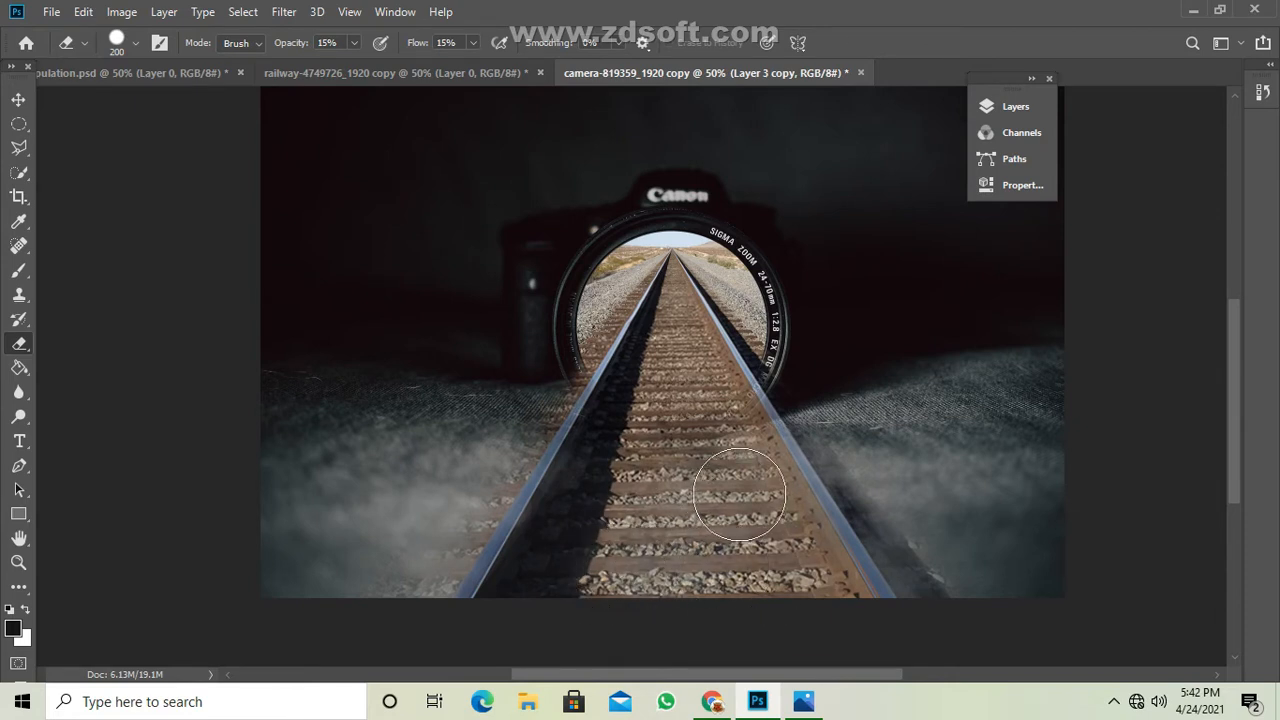
# Reduce the Eraser brush to 125 and lightly fade the sleepers and gravel between the rails in the foreground.
pyautogui.press('[')
pyautogui.press('[')
pyautogui.press('[')
pyautogui.moveTo(755, 459)
pyautogui.mouseDown()
pyautogui.moveTo(797, 548)
pyautogui.moveTo(754, 597)
pyautogui.moveTo(630, 595)
pyautogui.moveTo(711, 550)
pyautogui.moveTo(602, 531)
pyautogui.moveTo(707, 486)
pyautogui.moveTo(685, 468)
pyautogui.moveTo(730, 472)
pyautogui.moveTo(766, 491)
pyautogui.moveTo(688, 545)
pyautogui.moveTo(598, 581)
pyautogui.moveTo(789, 584)
pyautogui.moveTo(690, 563)
pyautogui.moveTo(736, 529)
pyautogui.moveTo(659, 492)
pyautogui.moveTo(674, 484)
pyautogui.moveTo(726, 497)
pyautogui.moveTo(685, 557)
pyautogui.mouseUp()
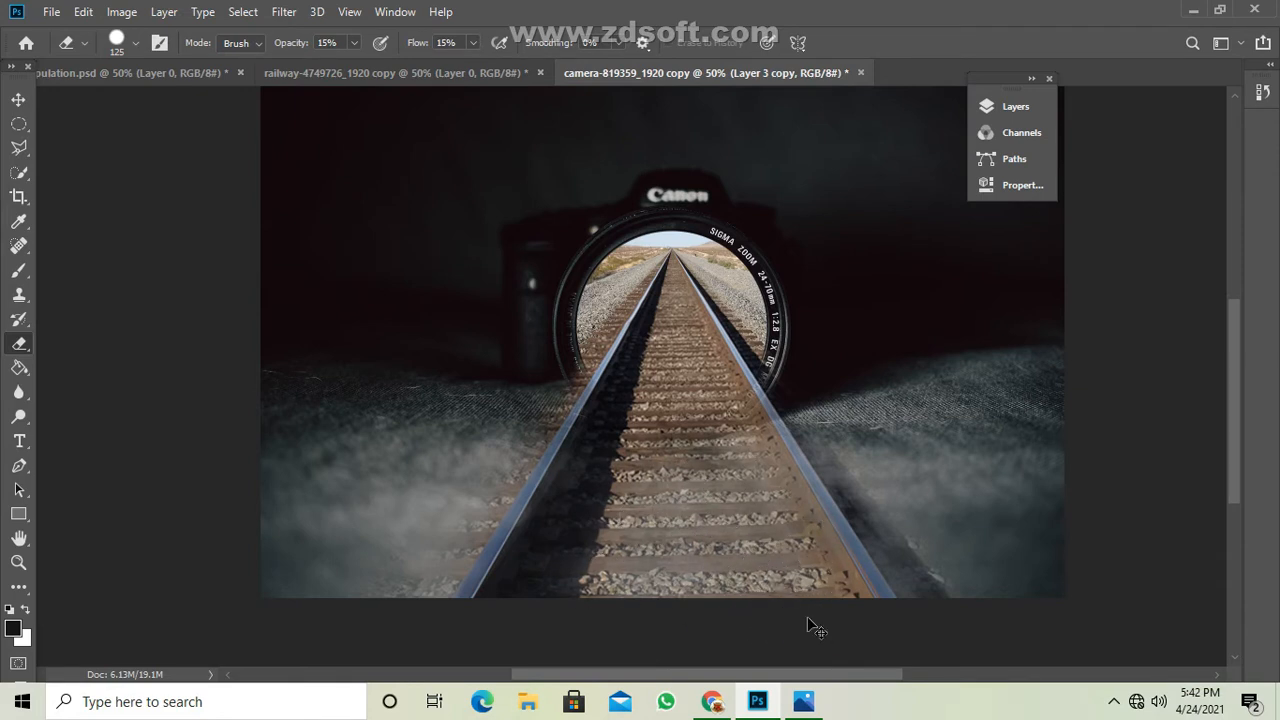
pyautogui.hotkey('ctrl', '-')
pyautogui.hotkey('ctrl', '-')
pyautogui.hotkey('ctrl', '-')
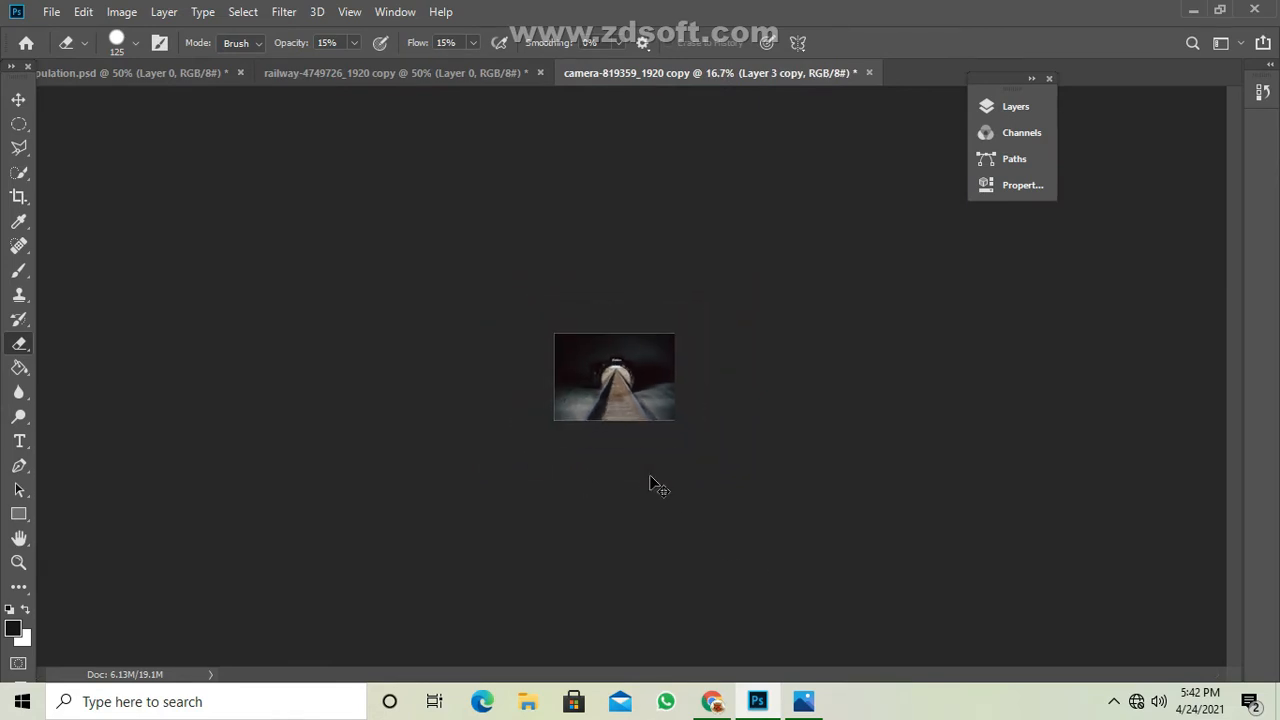
# Add a Brightness/Contrast adjustment layer above the masked track layer, with brightness -12 and contrast 8.
pyautogui.hotkey('ctrl', '+')
pyautogui.hotkey('ctrl', '+')
pyautogui.hotkey('ctrl', '+')
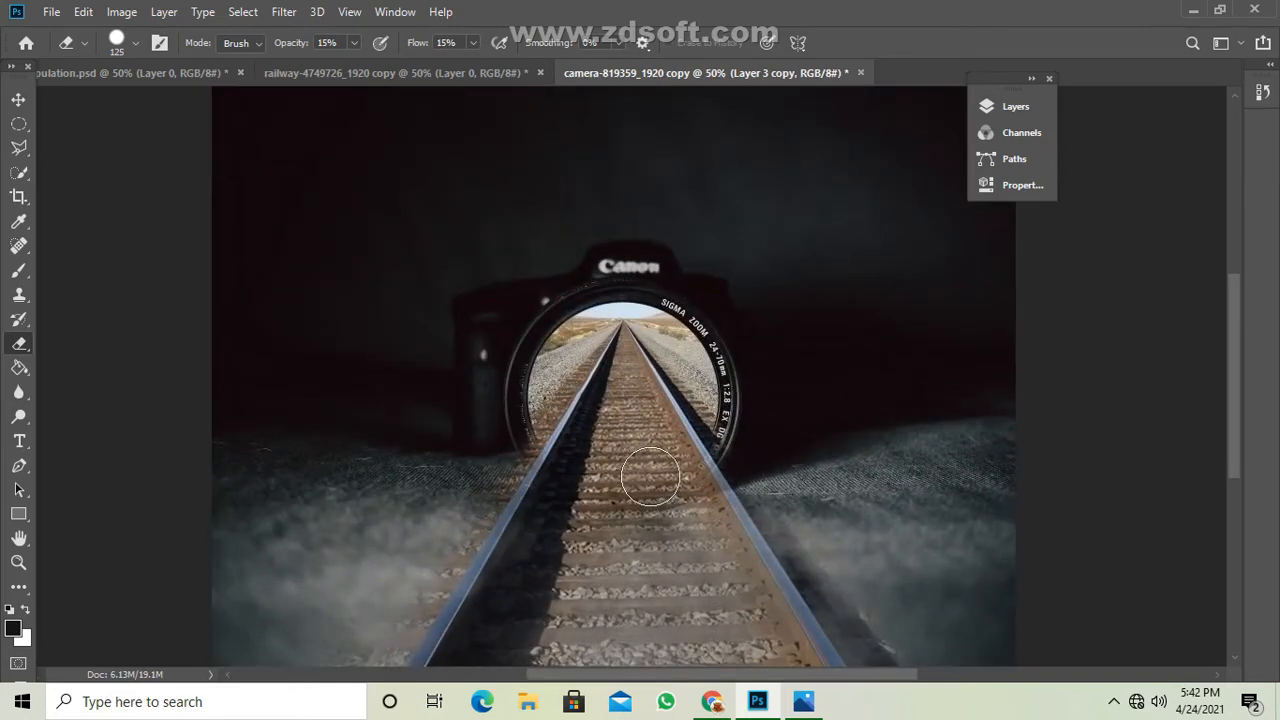
pyautogui.scroll(-3, 804, 411)
pyautogui.click(1016, 108)
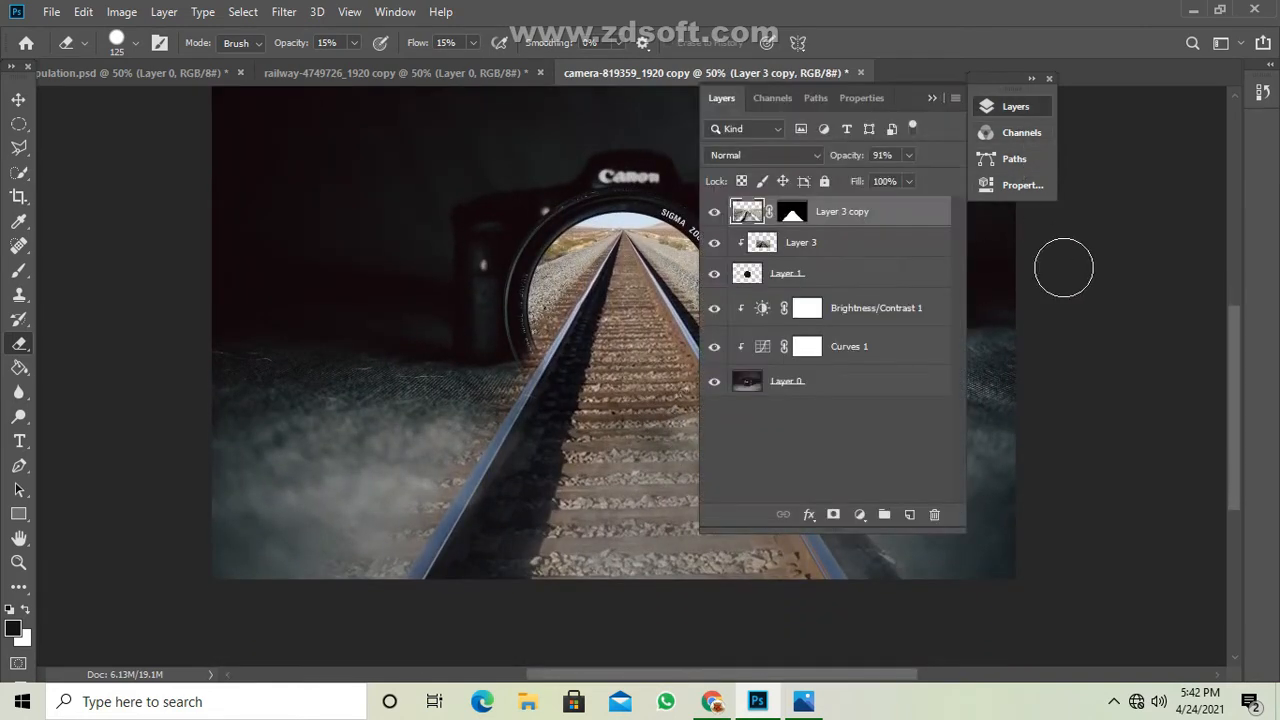
pyautogui.moveTo(918, 102); pyautogui.dragTo(1130, 147)
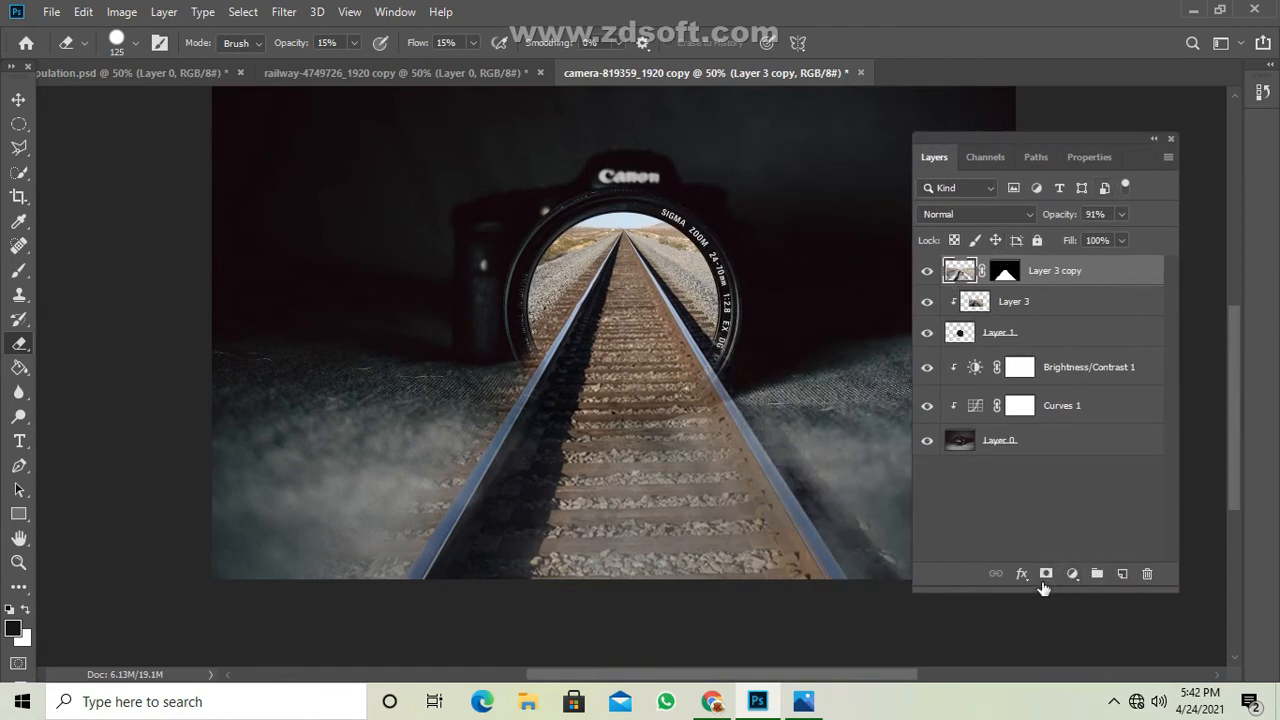
pyautogui.click(1073, 576)
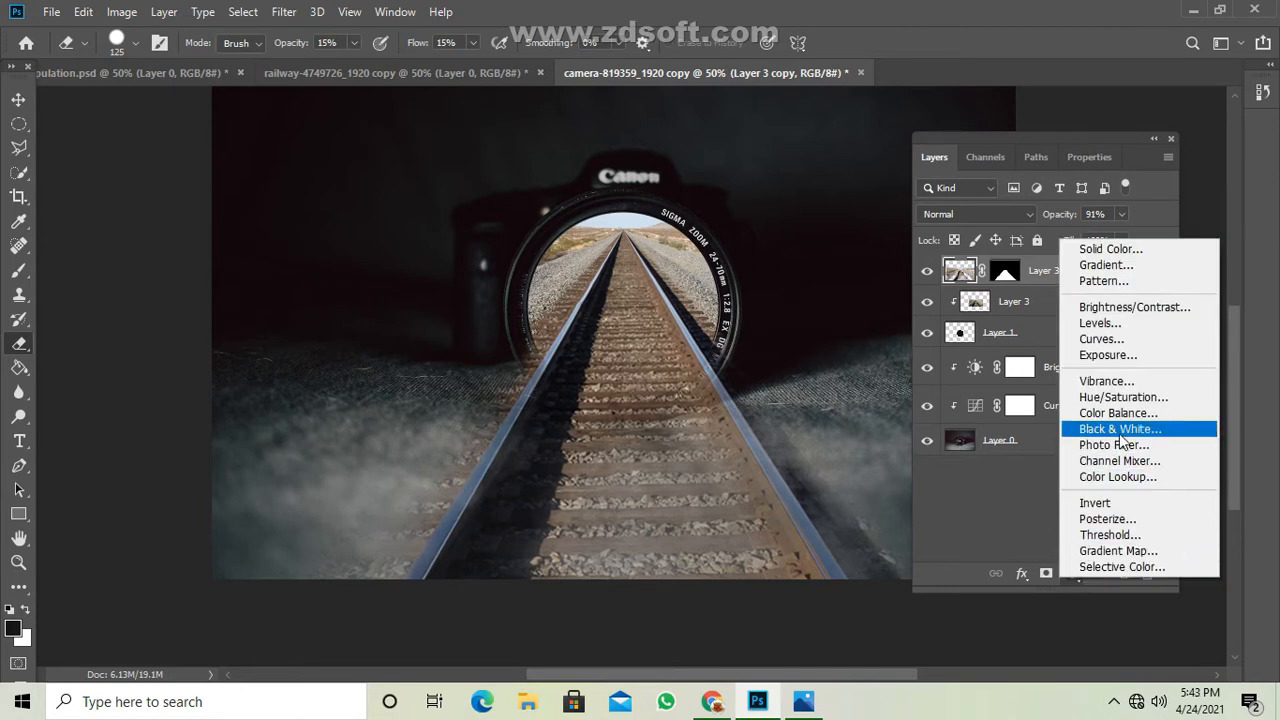
pyautogui.click(1115, 310)
pyautogui.moveTo(1038, 272)
pyautogui.mouseDown()
pyautogui.moveTo(1023, 271)
pyautogui.moveTo(1053, 308)
pyautogui.moveTo(1015, 269)
pyautogui.mouseUp()
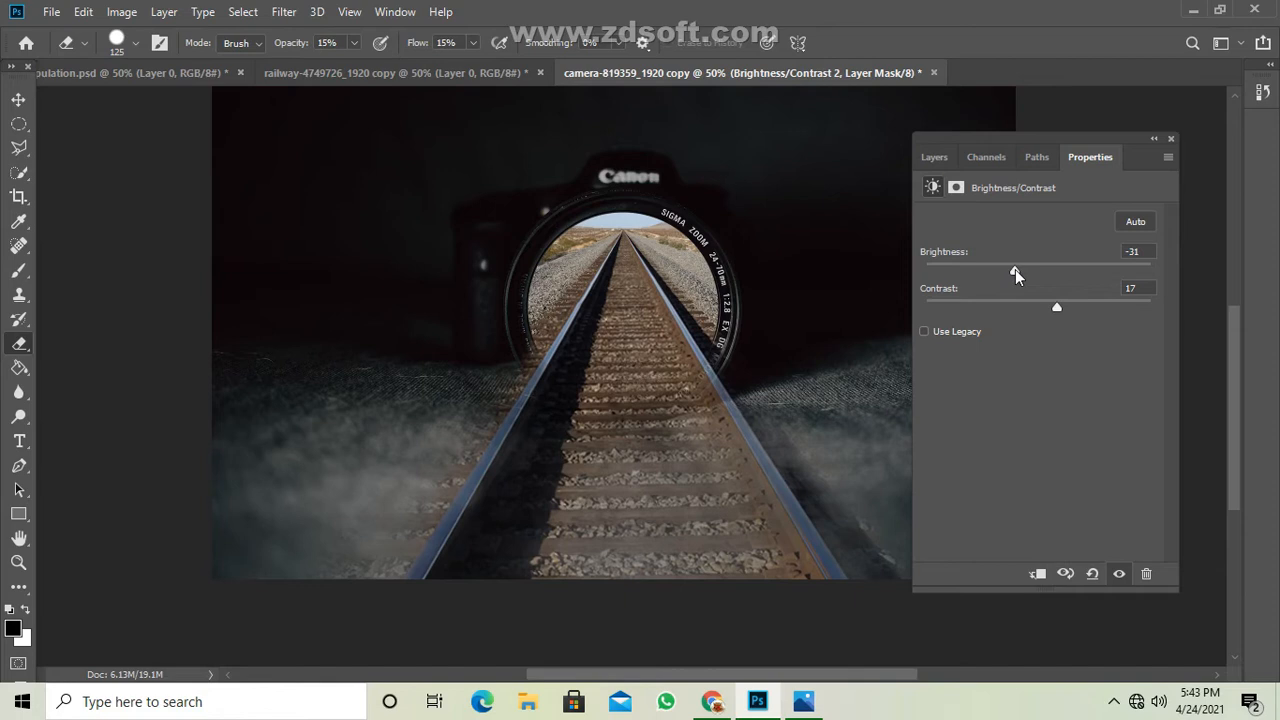
pyautogui.moveTo(1015, 270); pyautogui.dragTo(1021, 268)
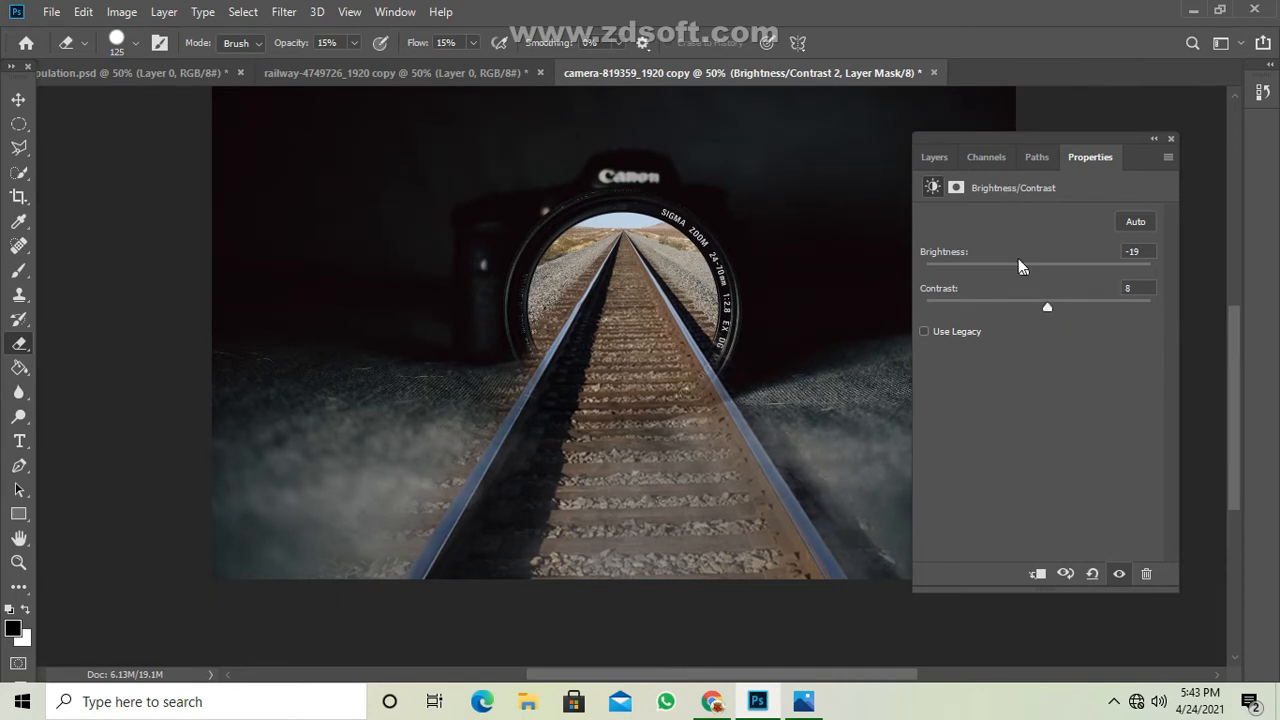
pyautogui.click(1154, 139)
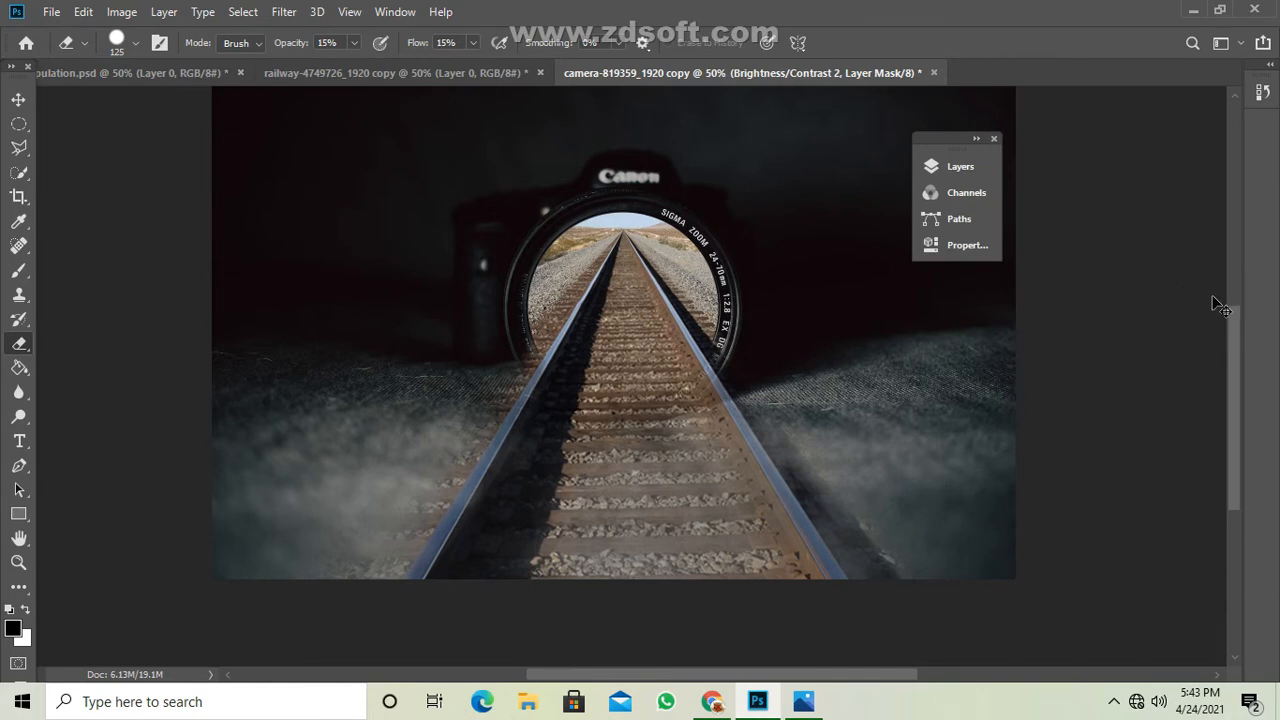
# Add a new layer above the brightness adjustment and darken the foreground track with a black Brush of size 200 at 16% opacity.
pyautogui.hotkey('ctrl', '-')
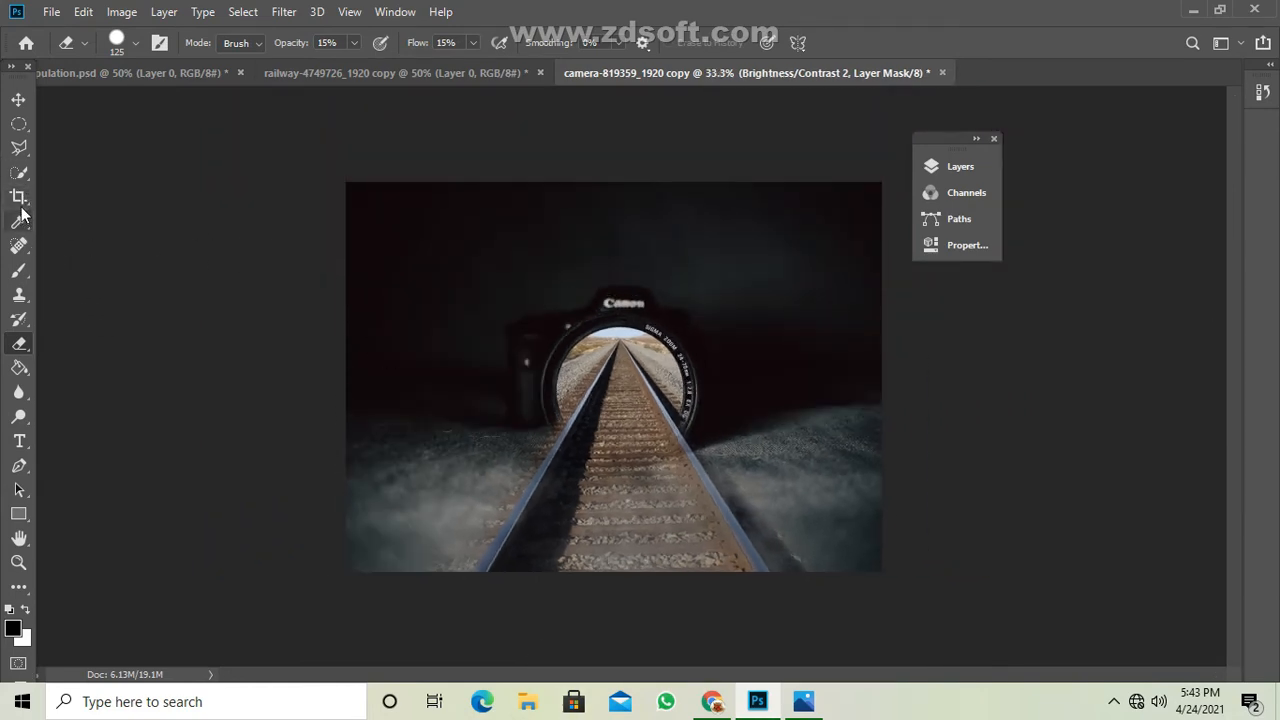
pyautogui.moveTo(22, 271); pyautogui.dragTo(81, 272)
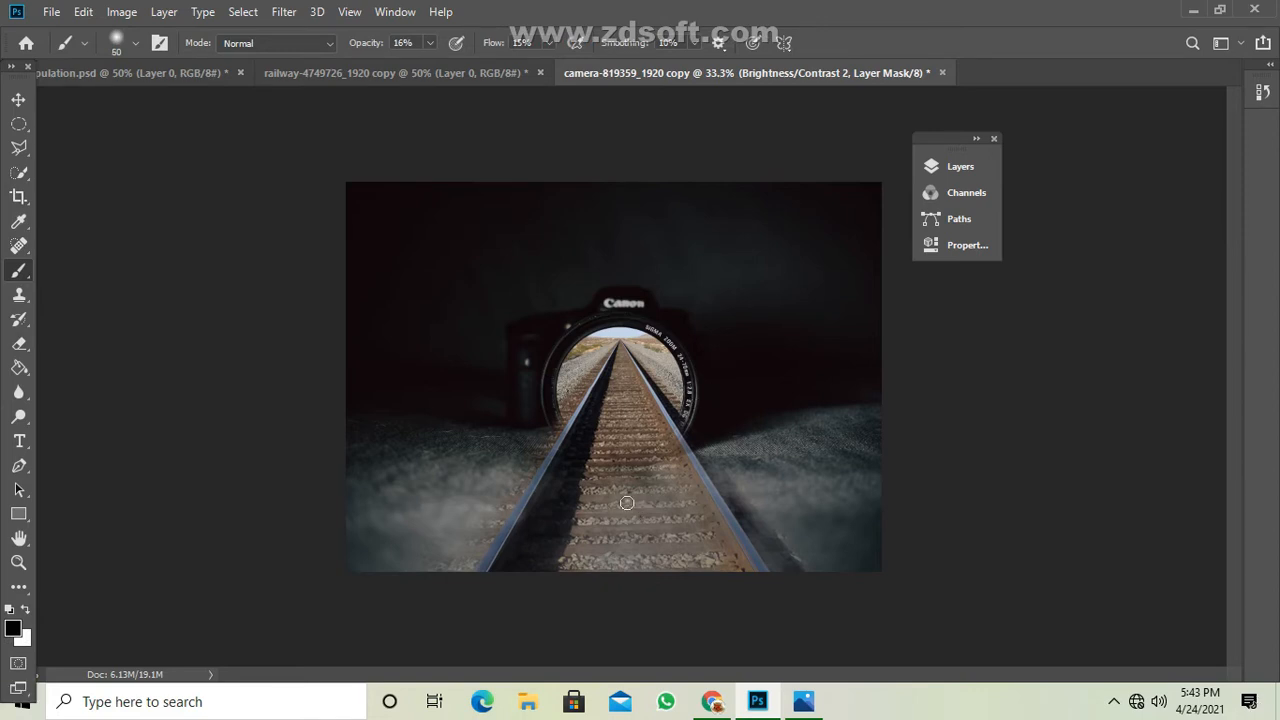
pyautogui.press(']')
pyautogui.press(']')
pyautogui.press(']')
pyautogui.press(']')
pyautogui.click(960, 168)
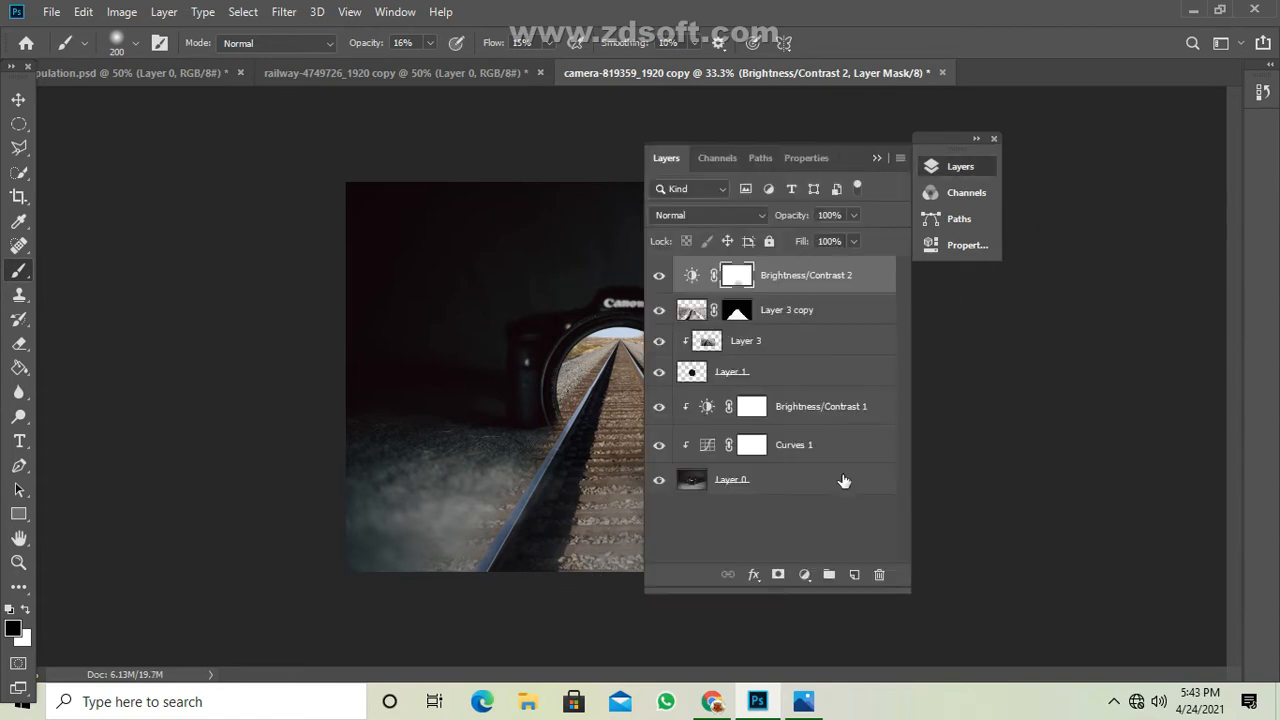
pyautogui.click(854, 574)
pyautogui.click(876, 158)
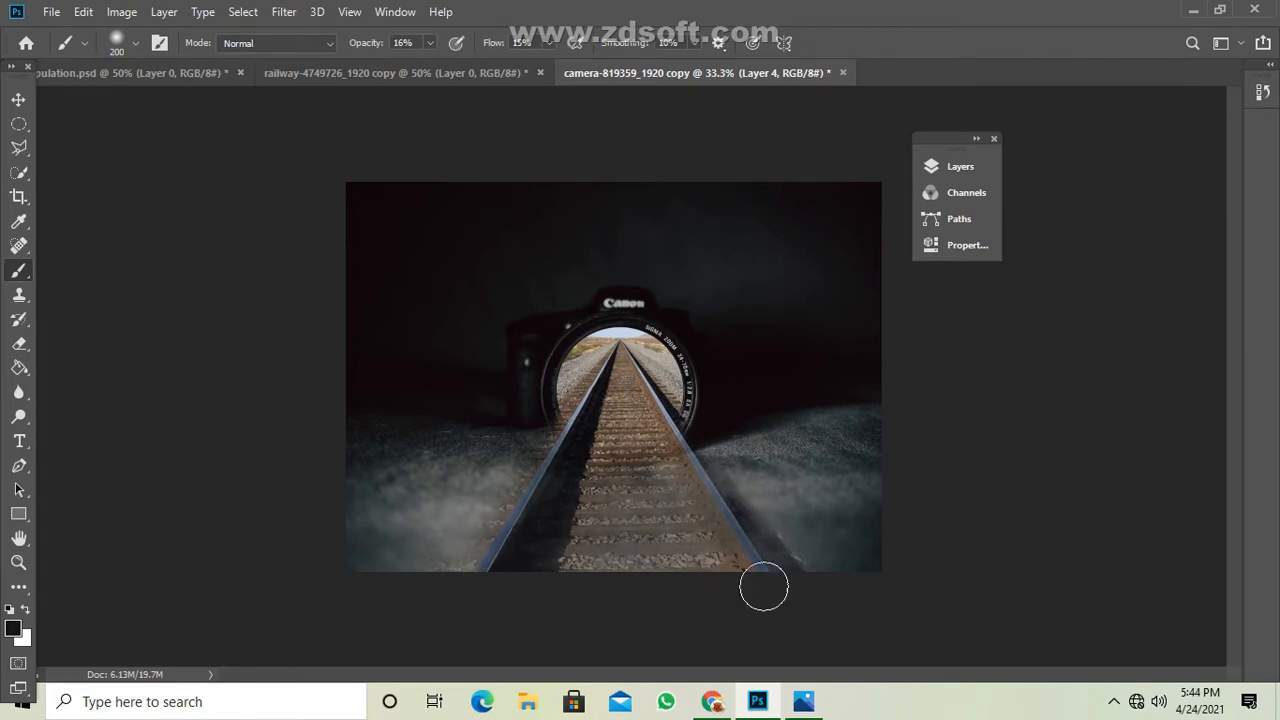
pyautogui.moveTo(519, 537)
pyautogui.mouseDown()
pyautogui.moveTo(594, 430)
pyautogui.moveTo(487, 553)
pyautogui.moveTo(530, 530)
pyautogui.moveTo(532, 498)
pyautogui.moveTo(482, 552)
pyautogui.moveTo(474, 610)
pyautogui.mouseUp()
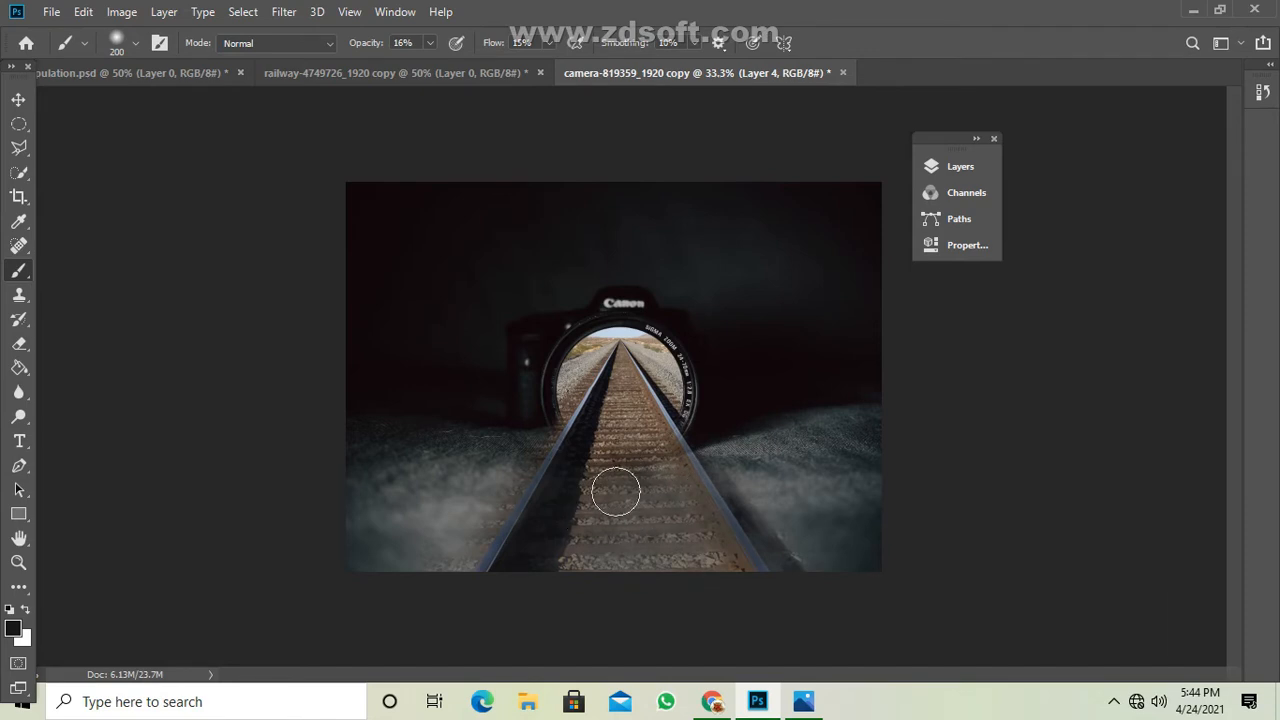
# Apply a 27 px Tilt-Shift blur to the painted layer, extending both fade limits beyond the image edges.
pyautogui.hotkey('ctrl', '-')
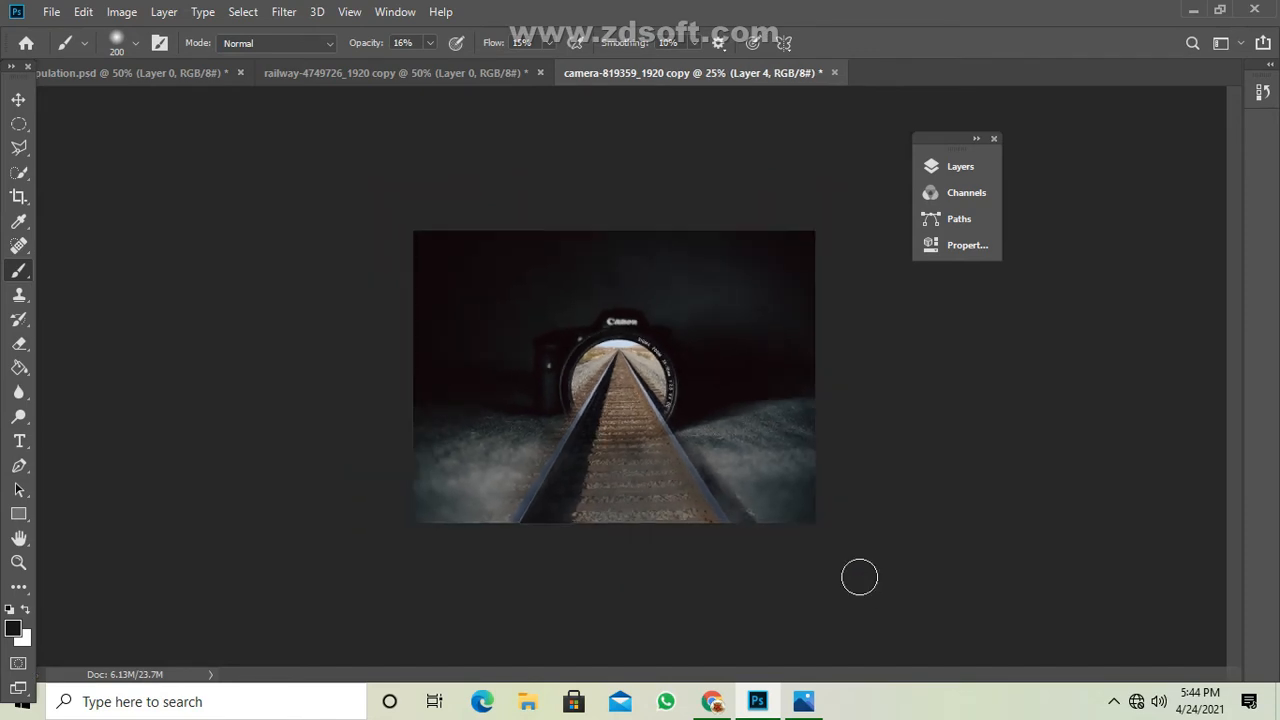
pyautogui.click(283, 14)
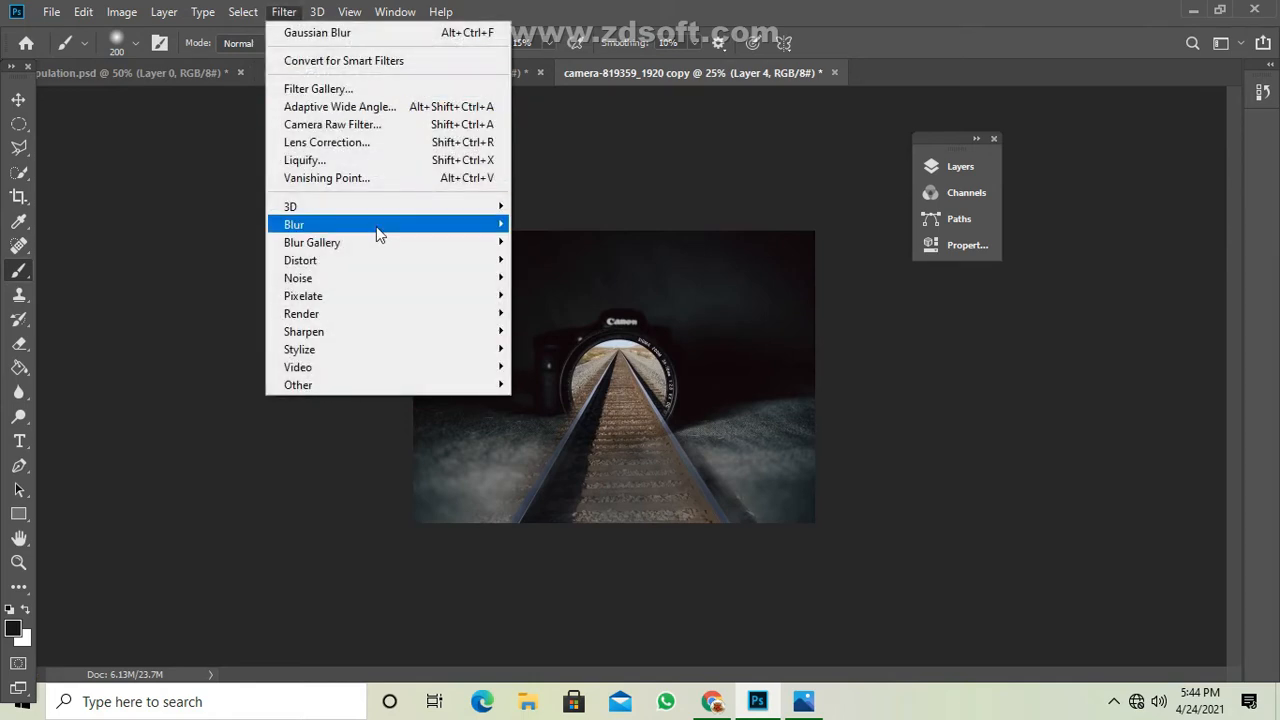
pyautogui.moveTo(363, 227)
pyautogui.moveTo(447, 244)
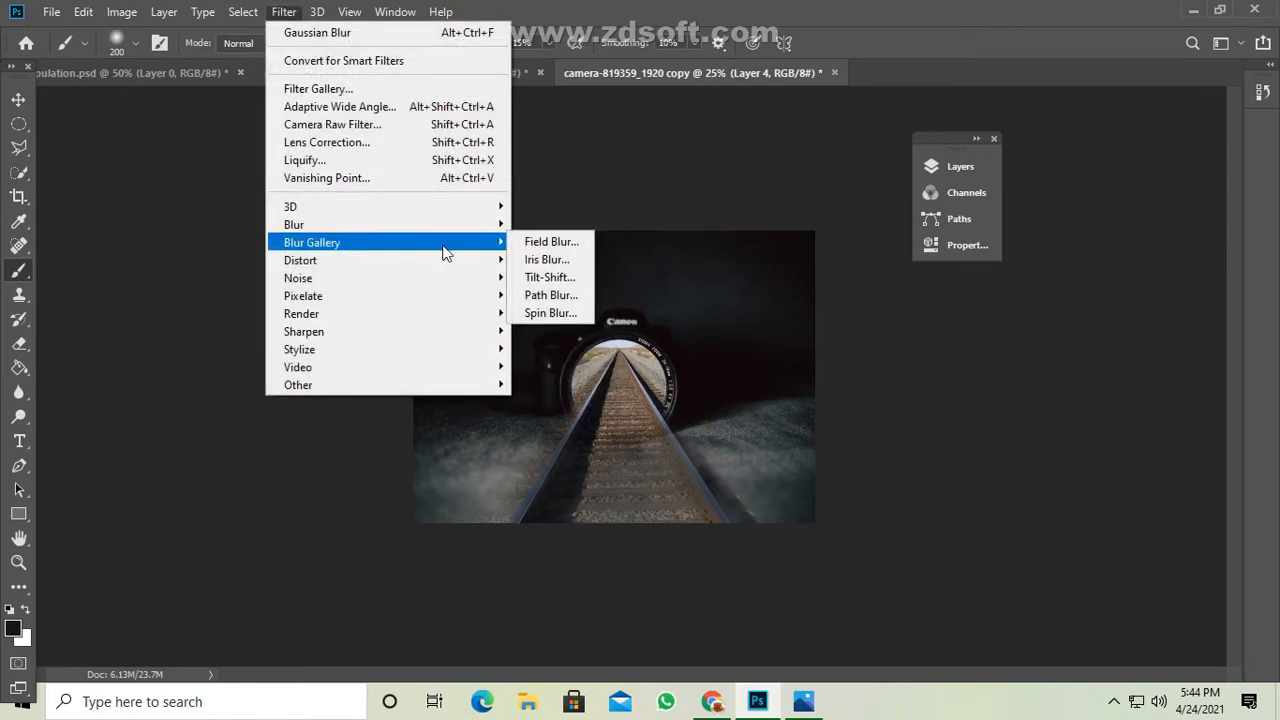
pyautogui.click(564, 275)
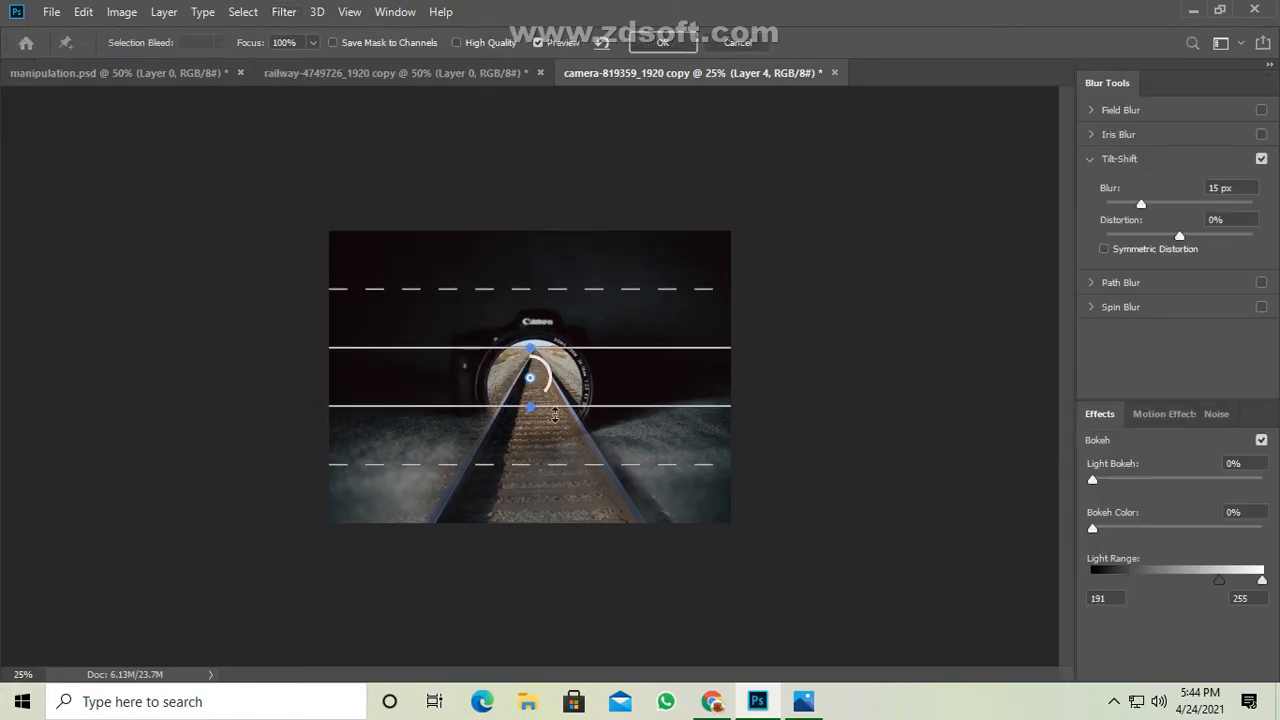
pyautogui.moveTo(531, 513); pyautogui.dragTo(532, 544)
pyautogui.moveTo(544, 291); pyautogui.dragTo(537, 225)
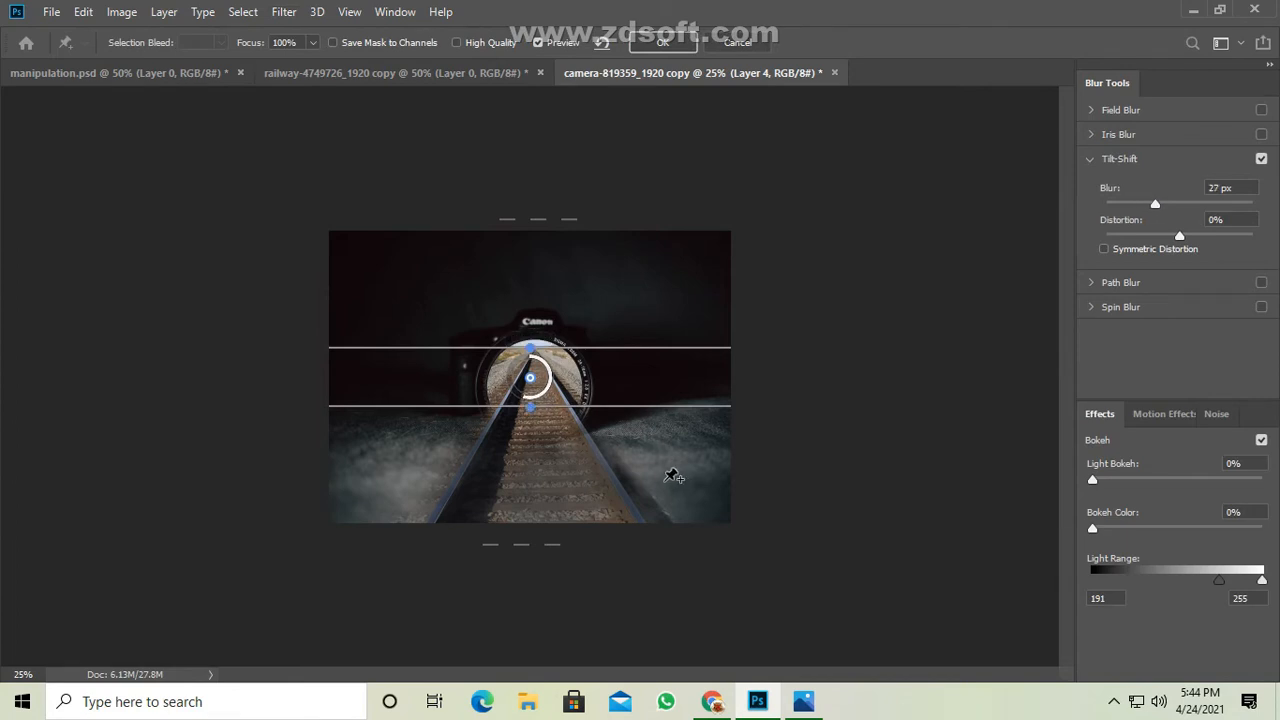
pyautogui.click(668, 46)
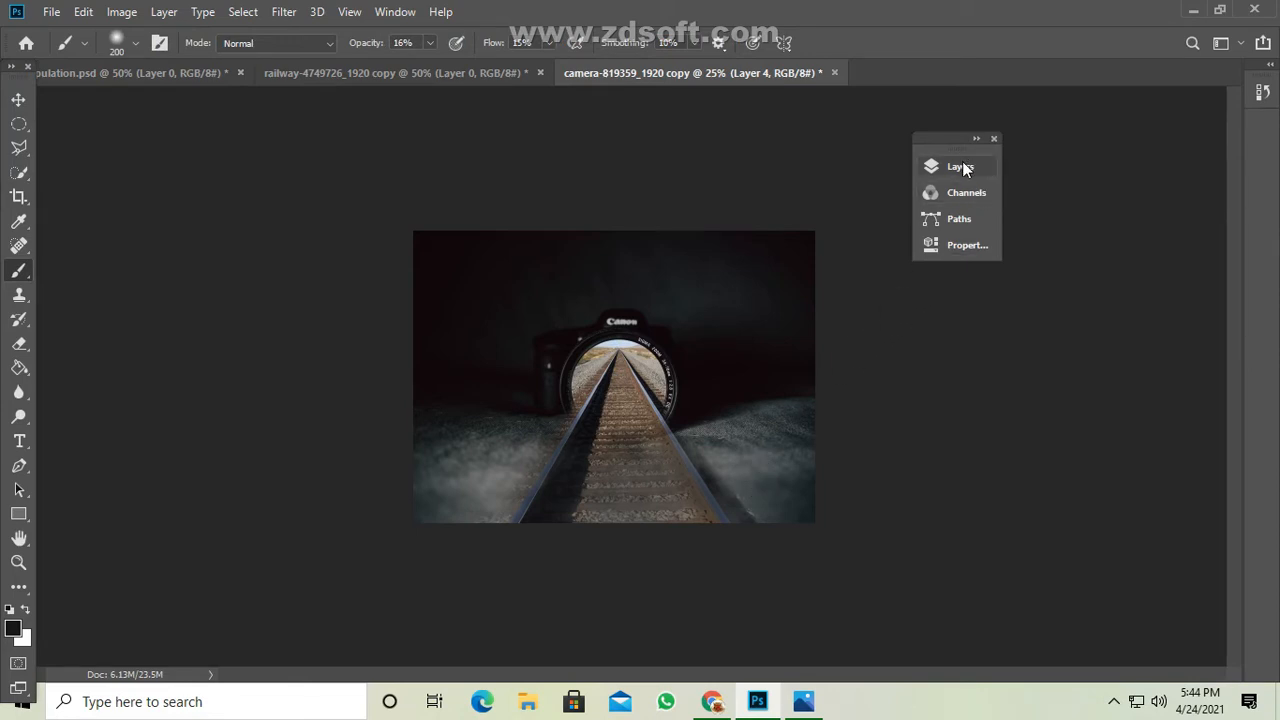
# Switch to the manipulation document and select the toddler's head, body, leg and arms with the Quick Selection tool.
pyautogui.moveTo(959, 146); pyautogui.dragTo(1125, 108)
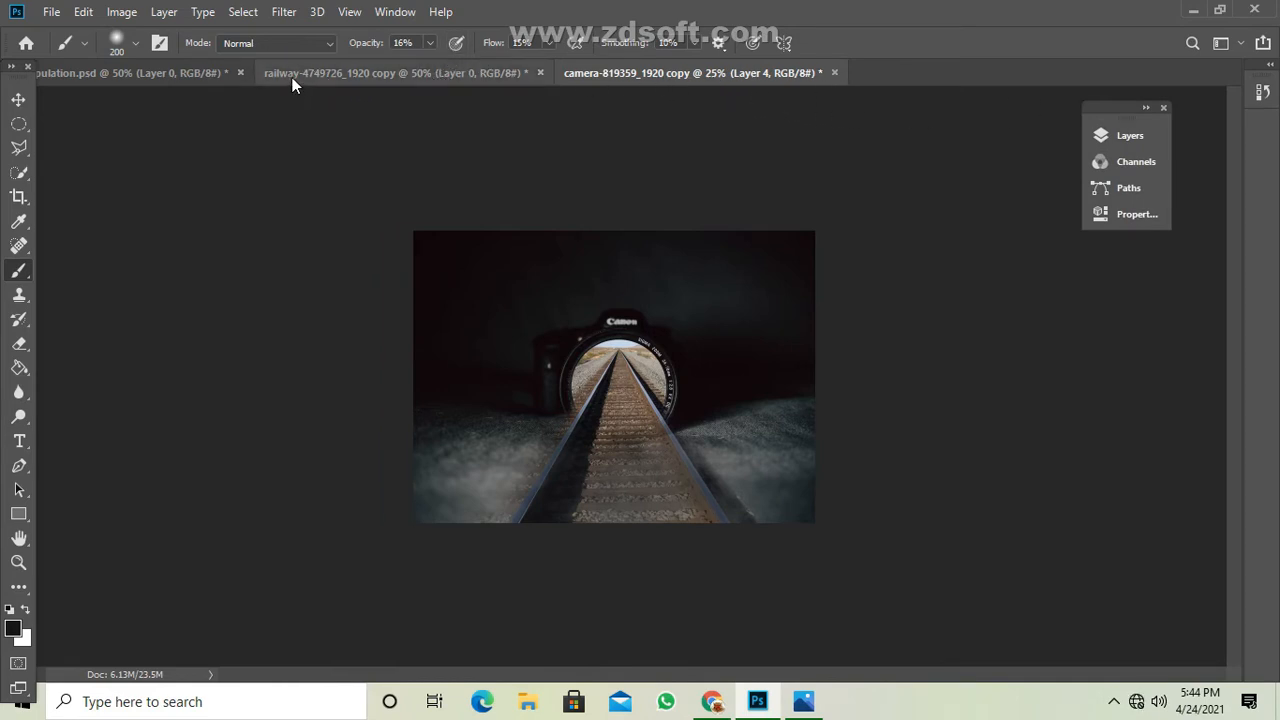
pyautogui.click(179, 76)
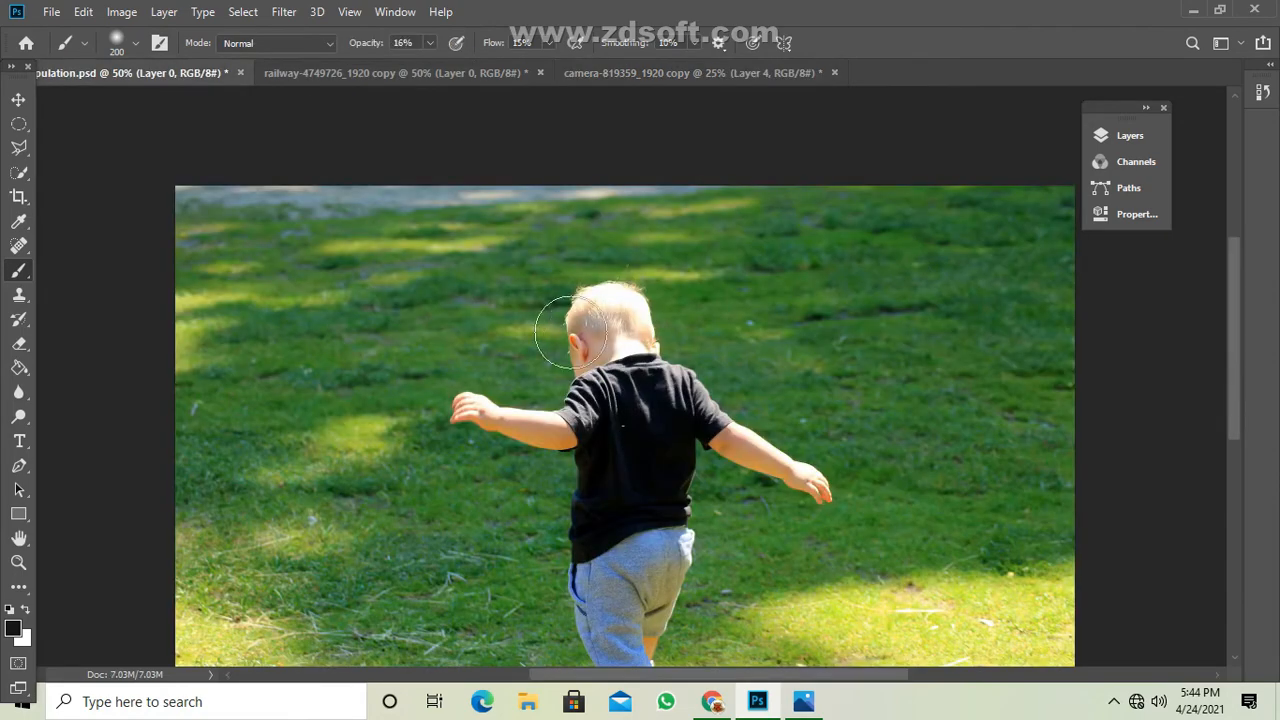
pyautogui.hotkey('ctrl', '+')
pyautogui.hotkey('ctrl', '+')
pyautogui.hotkey('ctrl', '-')
pyautogui.hotkey('ctrl', '-')
pyautogui.hotkey('ctrl', '-')
pyautogui.hotkey('ctrl', '-')
pyautogui.hotkey('ctrl', '-')
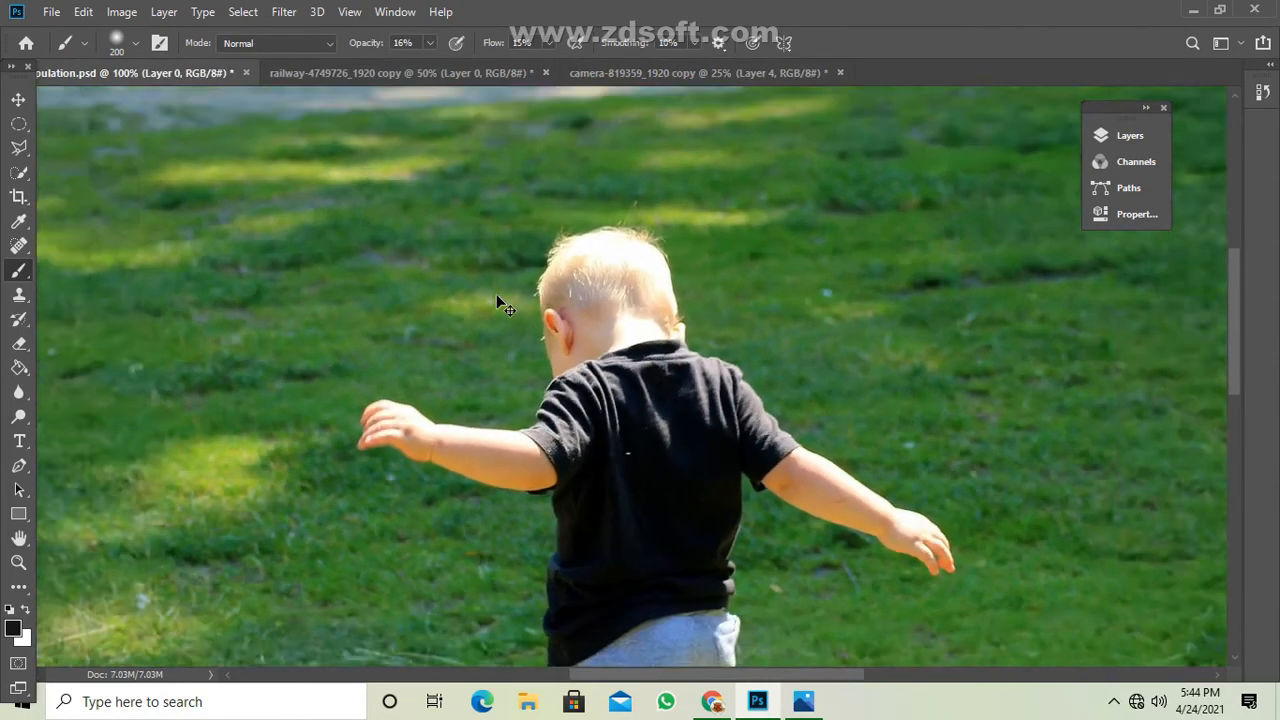
pyautogui.hotkey('ctrl', '+')
pyautogui.hotkey('ctrl', '+')
pyautogui.hotkey('ctrl', '+')
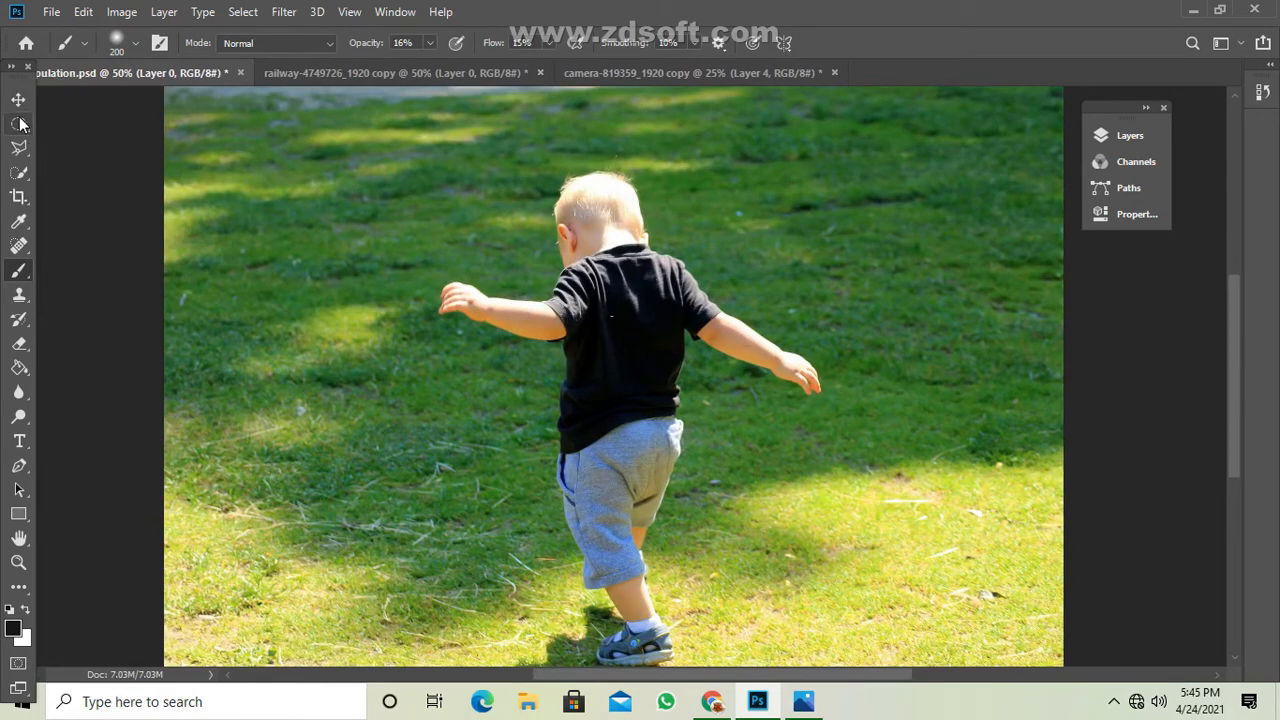
pyautogui.click(19, 172)
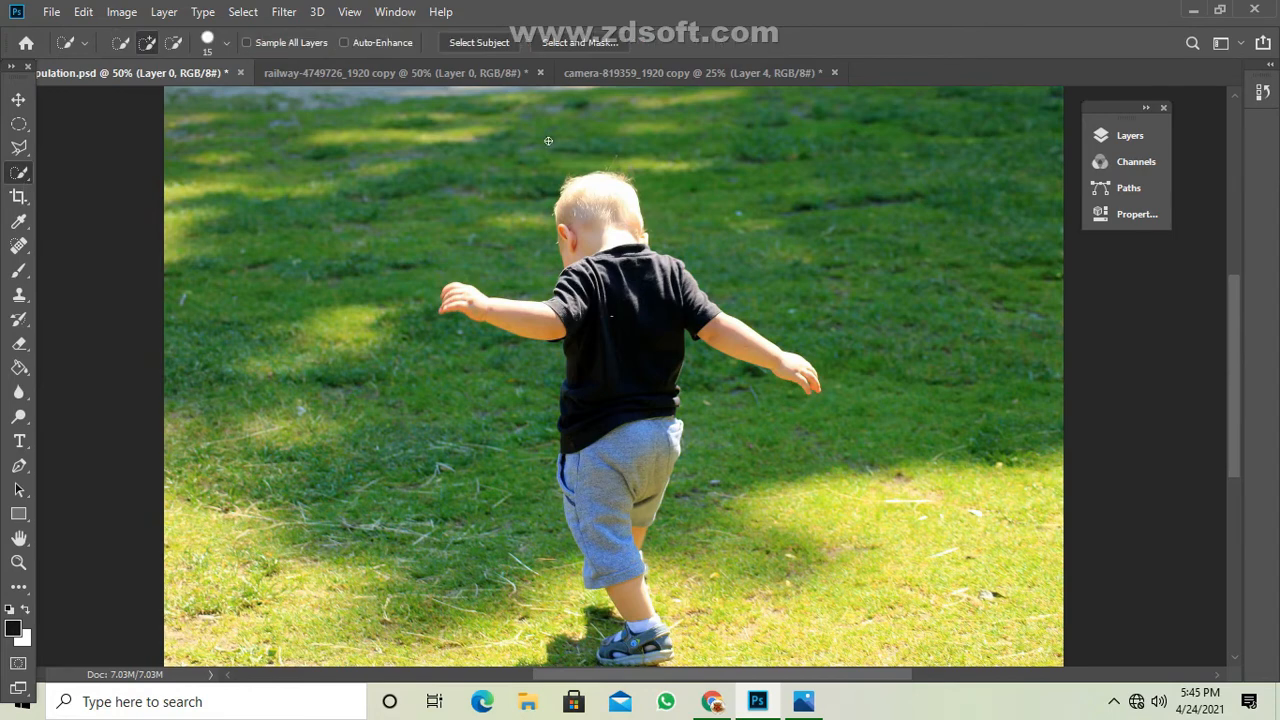
pyautogui.moveTo(606, 192)
pyautogui.mouseDown()
pyautogui.moveTo(634, 425)
pyautogui.moveTo(628, 583)
pyautogui.mouseUp()
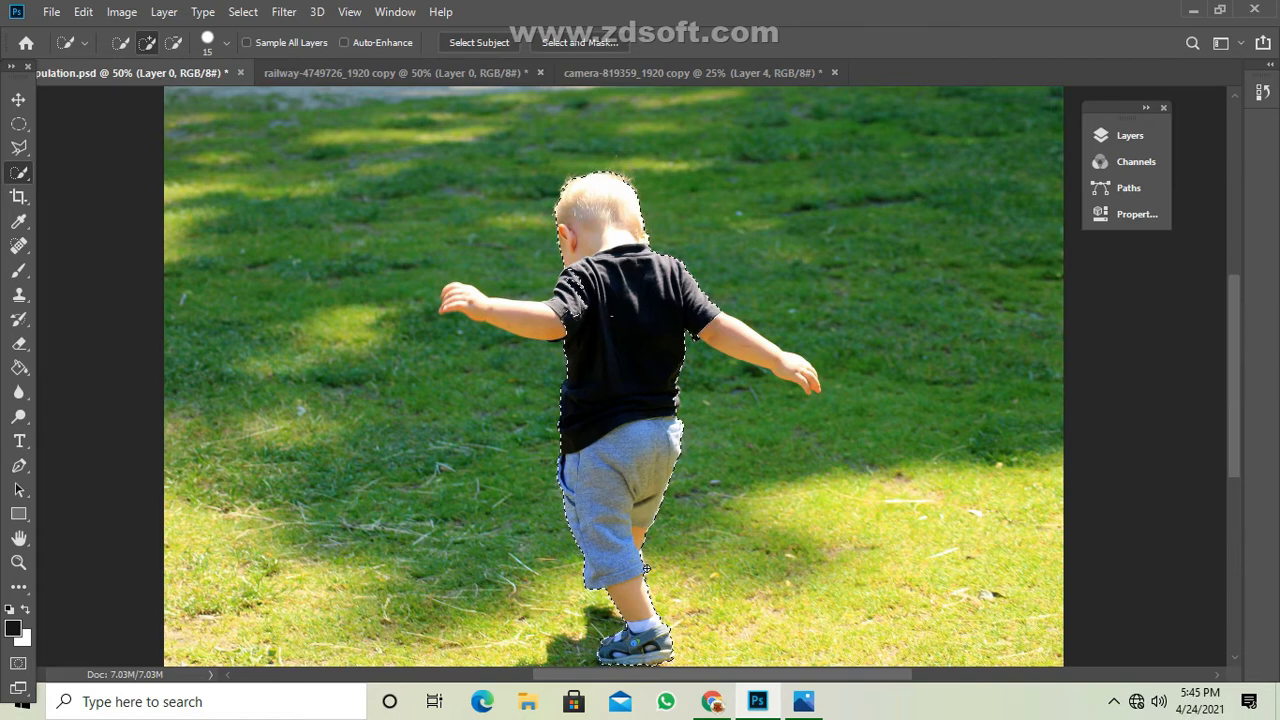
pyautogui.moveTo(705, 315); pyautogui.dragTo(758, 347)
# Add the loose hair along the crown of the toddler's head to the selection with the Lasso tool.
pyautogui.scroll(3, 547, 320)
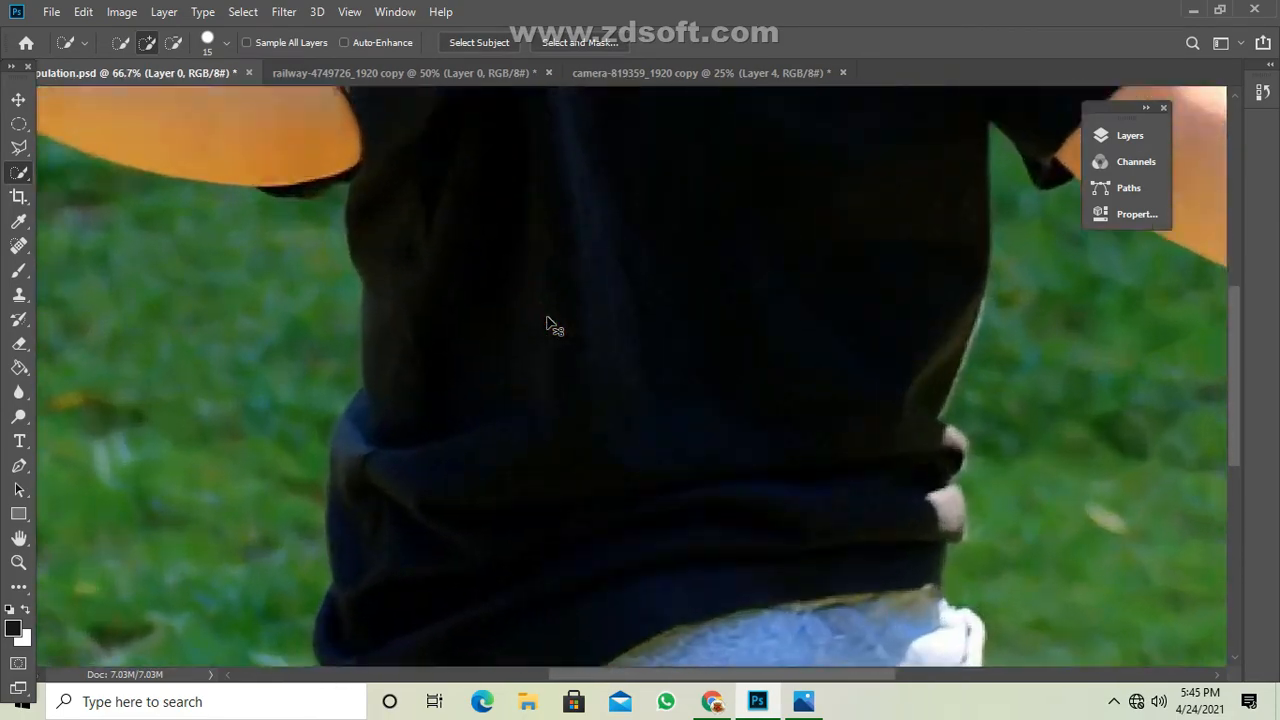
pyautogui.moveTo(400, 276); pyautogui.dragTo(517, 620)
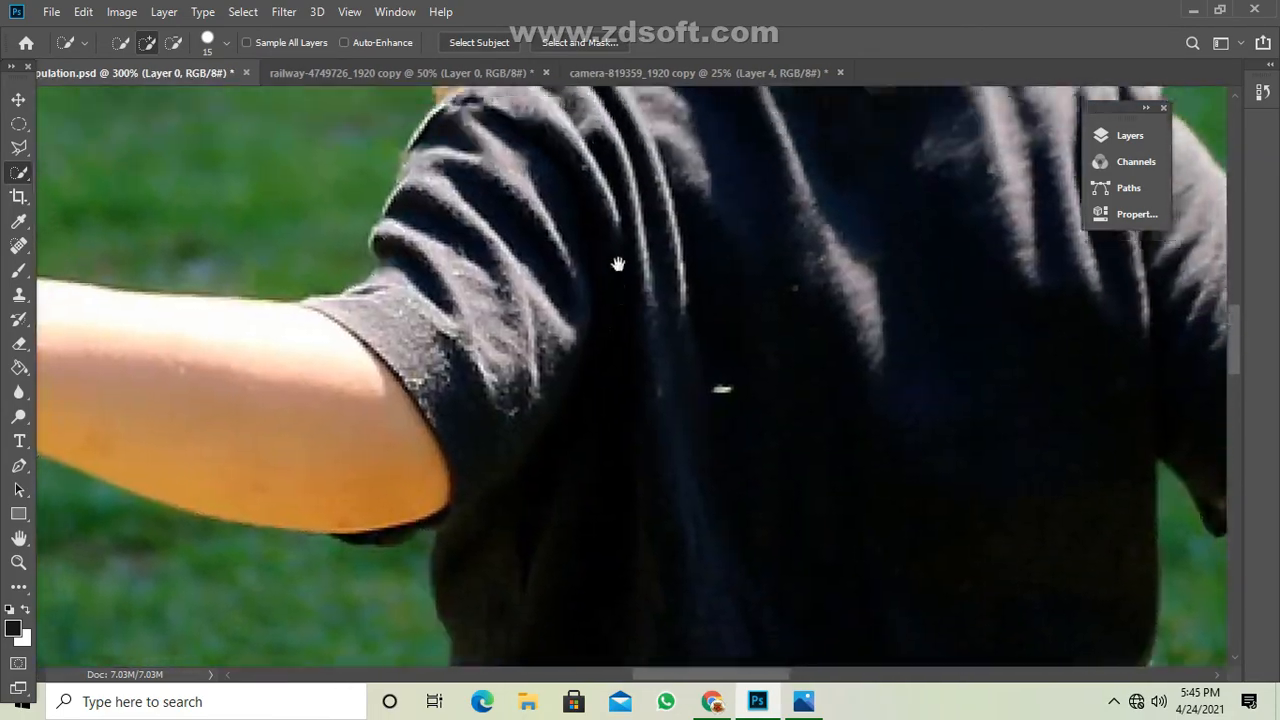
pyautogui.moveTo(618, 264); pyautogui.dragTo(589, 526)
pyautogui.moveTo(612, 414)
pyautogui.mouseDown()
pyautogui.moveTo(640, 514)
pyautogui.moveTo(512, 661)
pyautogui.mouseUp()
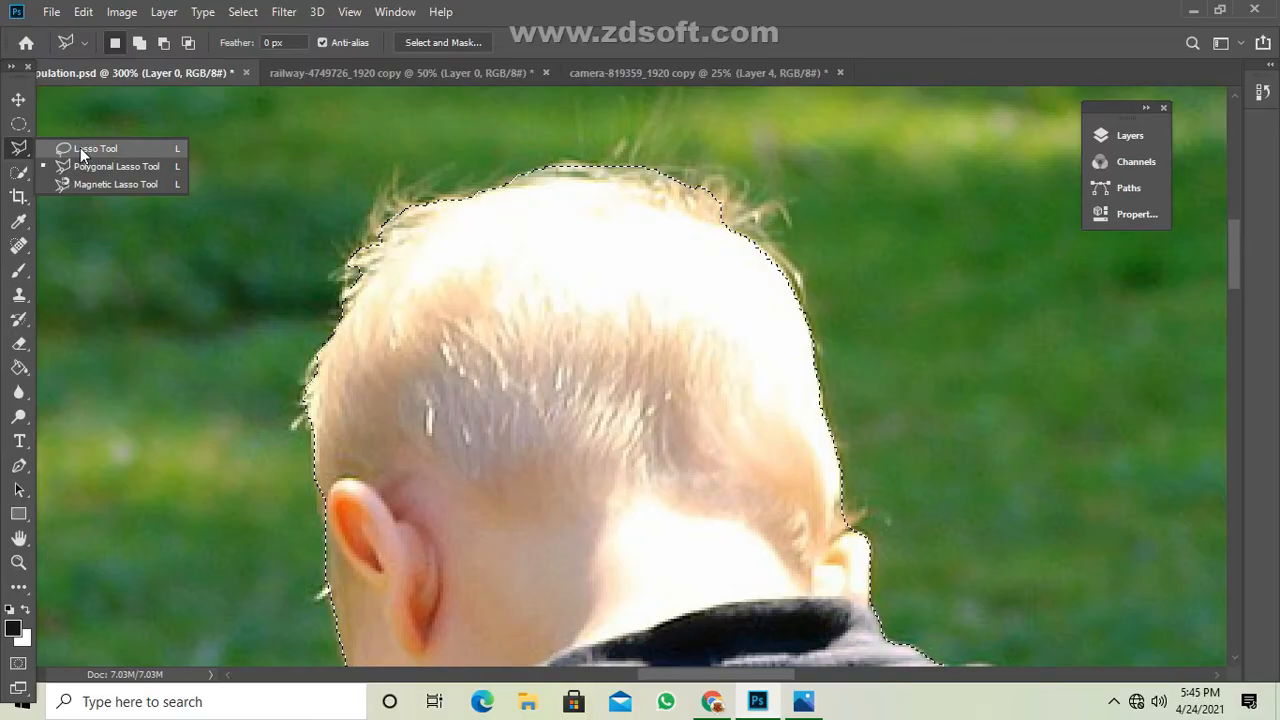
pyautogui.click(82, 150)
pyautogui.press('shift')
pyautogui.moveTo(613, 180); pyautogui.dragTo(606, 172)
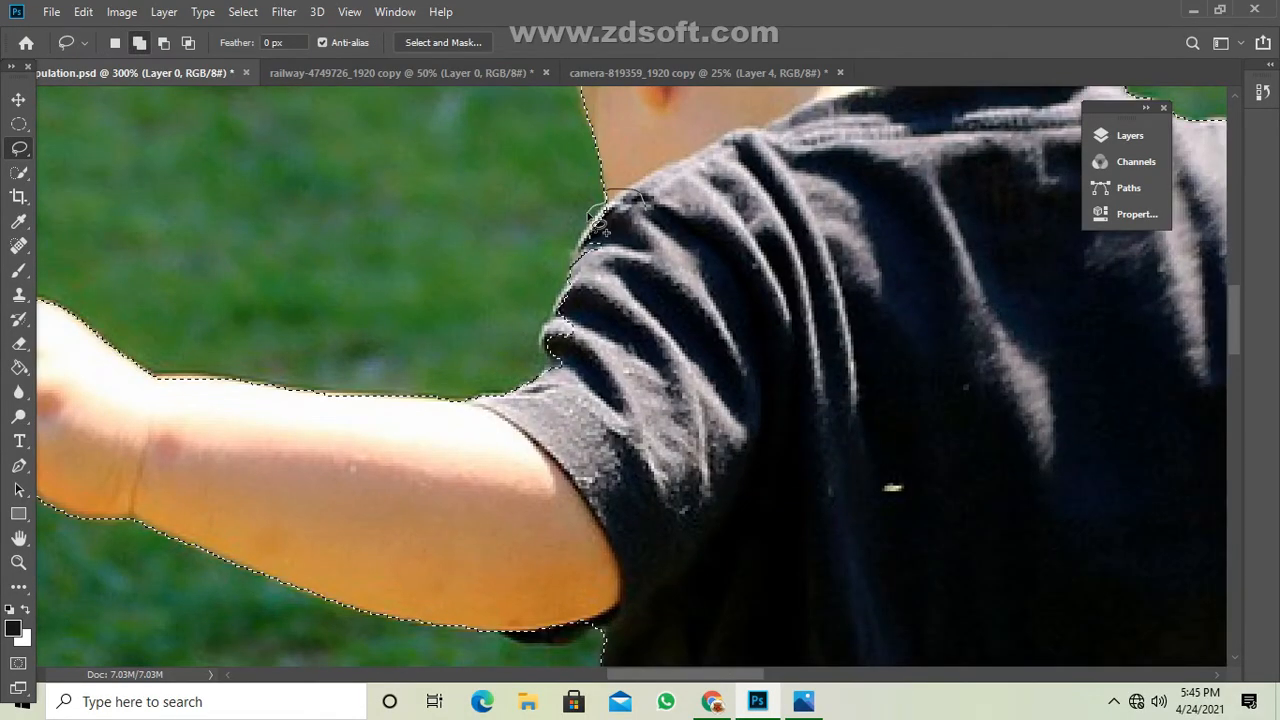
# Tidy the selection edge around the toddler's left arm and hand with the Lasso tool.
pyautogui.moveTo(614, 212)
pyautogui.mouseDown()
pyautogui.moveTo(555, 338)
pyautogui.moveTo(511, 526)
pyautogui.mouseUp()
pyautogui.moveTo(630, 355); pyautogui.dragTo(640, 432)
pyautogui.moveTo(640, 432); pyautogui.dragTo(632, 420)
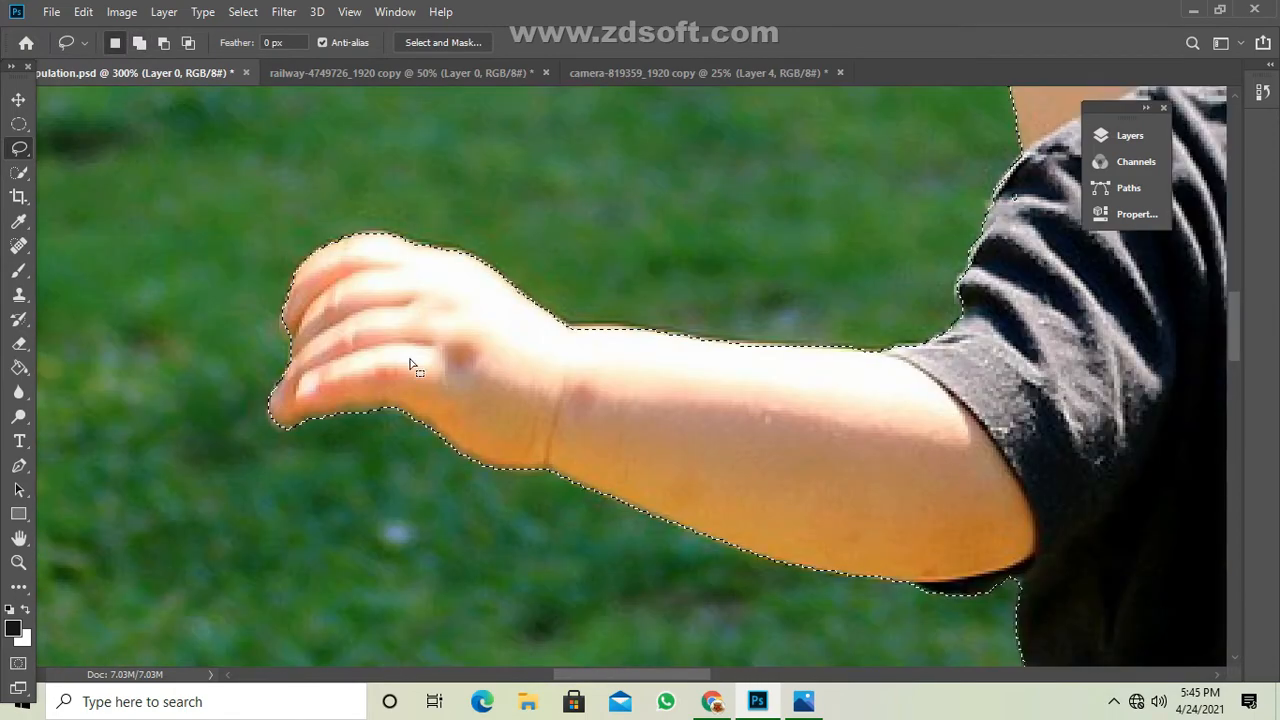
pyautogui.moveTo(558, 275)
pyautogui.mouseDown()
pyautogui.moveTo(500, 294)
pyautogui.moveTo(459, 332)
pyautogui.moveTo(392, 440)
pyautogui.mouseUp()
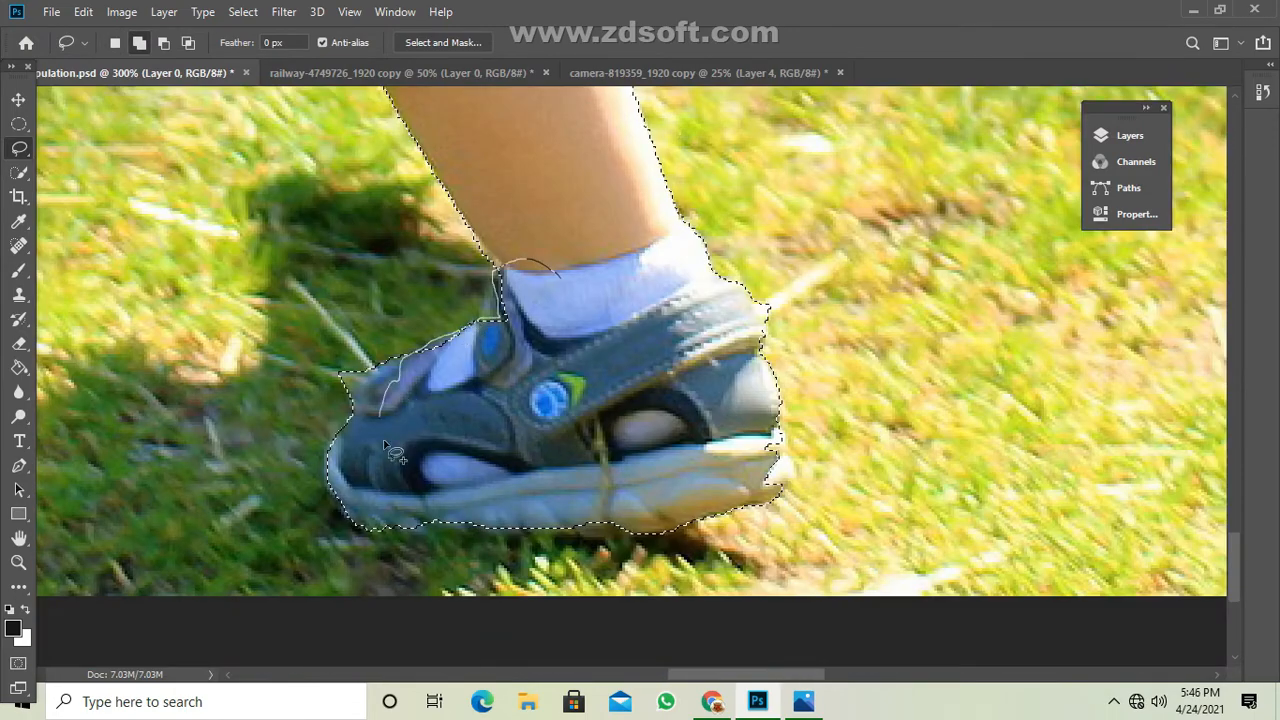
pyautogui.moveTo(352, 413)
pyautogui.mouseDown()
pyautogui.moveTo(350, 348)
pyautogui.moveTo(345, 392)
pyautogui.mouseUp()
# Add the missing parts of the sandal's heel and sole to the toddler selection.
pyautogui.moveTo(610, 490)
pyautogui.mouseDown()
pyautogui.moveTo(442, 315)
pyautogui.moveTo(308, 353)
pyautogui.moveTo(203, 356)
pyautogui.mouseUp()
pyautogui.moveTo(552, 256); pyautogui.dragTo(480, 262)
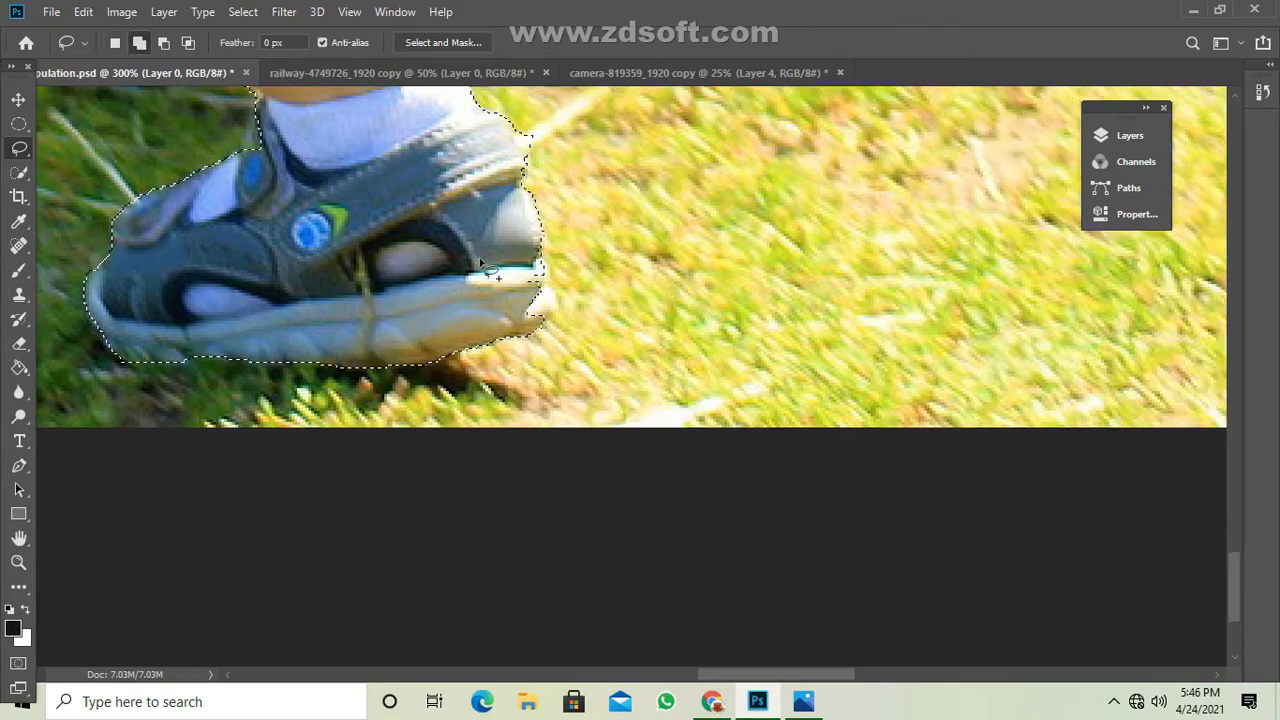
pyautogui.moveTo(554, 308); pyautogui.dragTo(546, 318)
pyautogui.moveTo(496, 150)
pyautogui.mouseDown()
pyautogui.moveTo(548, 135)
pyautogui.moveTo(545, 160)
pyautogui.mouseUp()
# Correct the selection edge up the leg and add the missed pale spots beside the black shirt's hem.
pyautogui.moveTo(440, 130); pyautogui.dragTo(582, 598)
pyautogui.moveTo(534, 376)
pyautogui.mouseDown()
pyautogui.moveTo(517, 335)
pyautogui.moveTo(556, 414)
pyautogui.mouseUp()
pyautogui.moveTo(456, 180); pyautogui.dragTo(453, 285)
pyautogui.moveTo(549, 346); pyautogui.dragTo(456, 290)
pyautogui.moveTo(604, 150)
pyautogui.mouseDown()
pyautogui.moveTo(560, 529)
pyautogui.moveTo(580, 640)
pyautogui.mouseUp()
pyautogui.moveTo(590, 389); pyautogui.dragTo(663, 256)
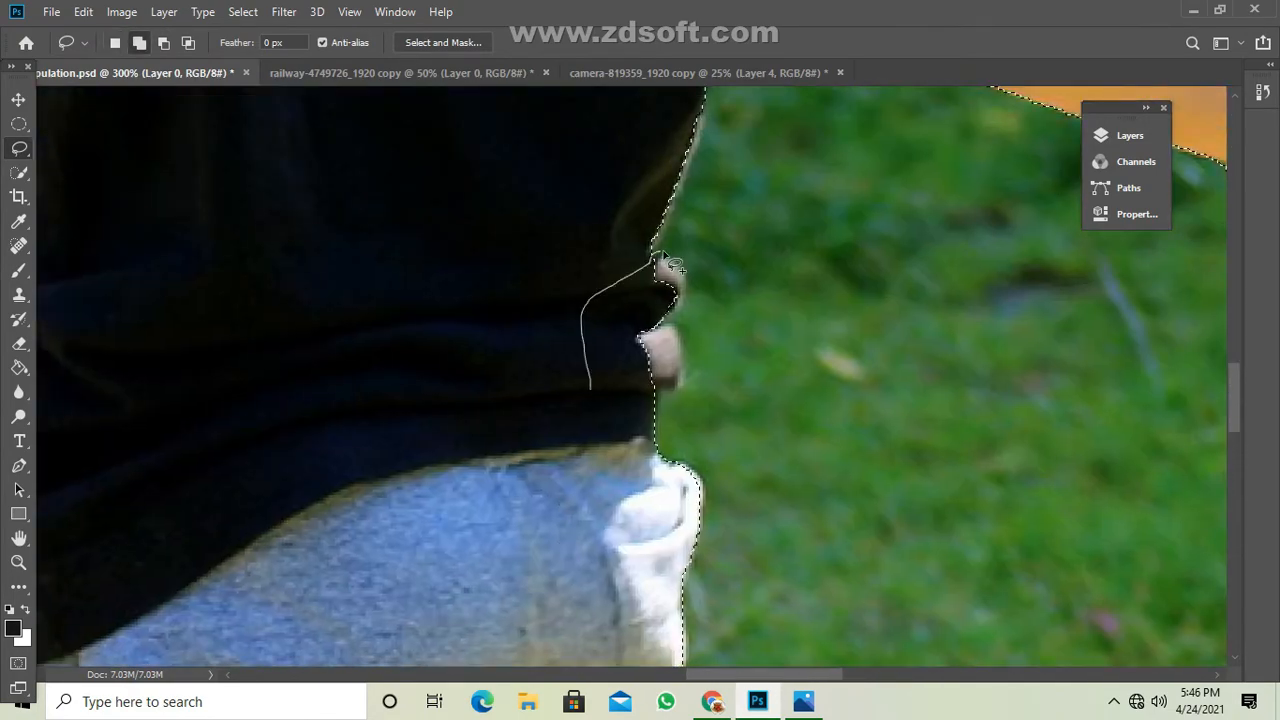
pyautogui.moveTo(675, 335); pyautogui.dragTo(656, 404)
pyautogui.moveTo(600, 282)
pyautogui.mouseDown()
pyautogui.moveTo(600, 412)
pyautogui.moveTo(657, 376)
pyautogui.moveTo(650, 392)
pyautogui.mouseUp()
# Refine the selection around the toddler's right hand, subtracting the grass gap between the fingers.
pyautogui.press('super')
pyautogui.moveTo(741, 116)
pyautogui.mouseDown()
pyautogui.moveTo(534, 435)
pyautogui.moveTo(500, 357)
pyautogui.mouseUp()
pyautogui.press('super')
pyautogui.moveTo(588, 416); pyautogui.dragTo(553, 433)
pyautogui.moveTo(1018, 538); pyautogui.dragTo(1008, 508)
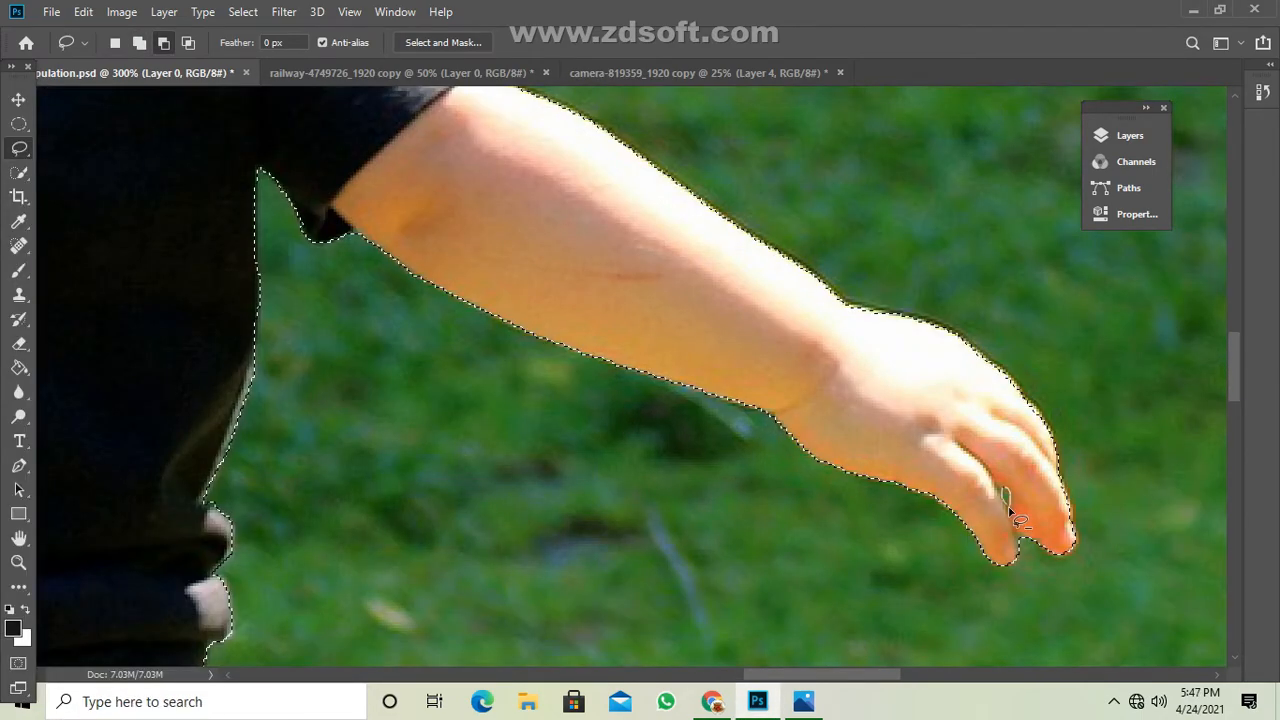
pyautogui.scroll(9, 1010, 510)
pyautogui.hscroll(-7, 1010, 510)
pyautogui.hotkey('ctrl', '+')
pyautogui.hscroll(-3, 247, 368)
pyautogui.hotkey('ctrl', '0')
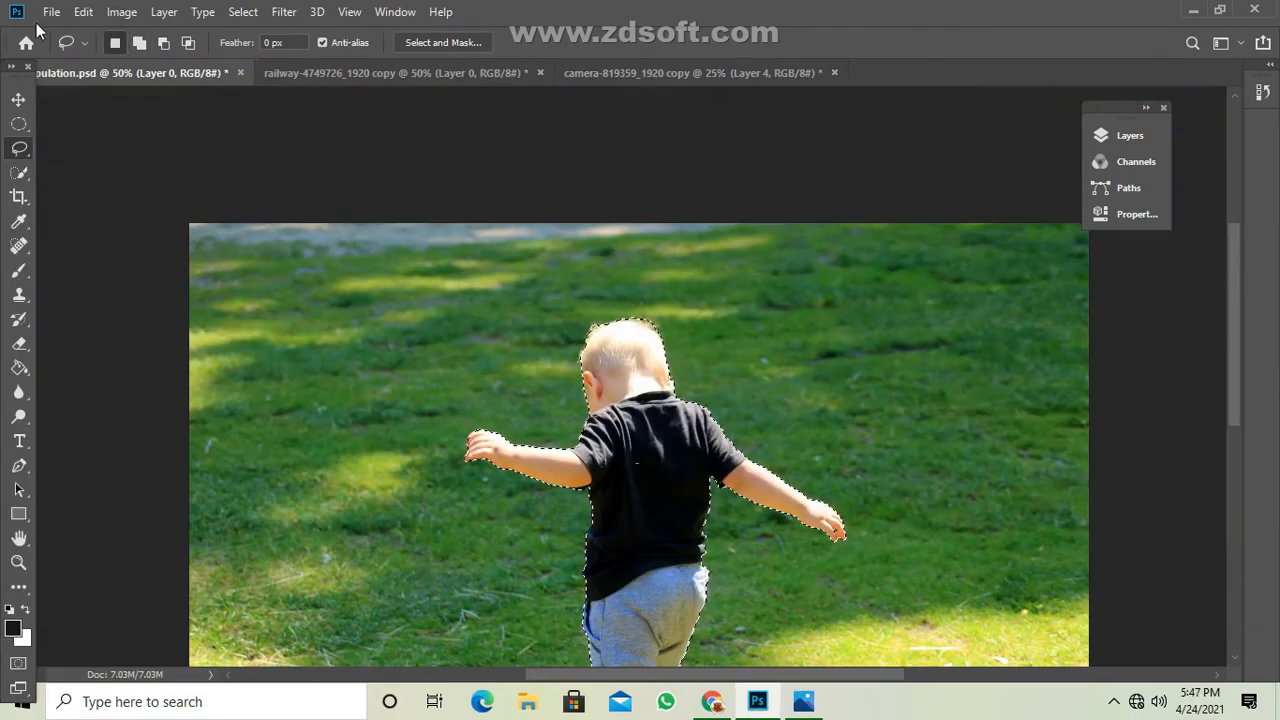
# Copy the selected toddler and paste it onto a new layer above Layer 4 in the camera composite document.
pyautogui.click(83, 11)
pyautogui.click(160, 154)
pyautogui.click(681, 74)
pyautogui.press('F7')
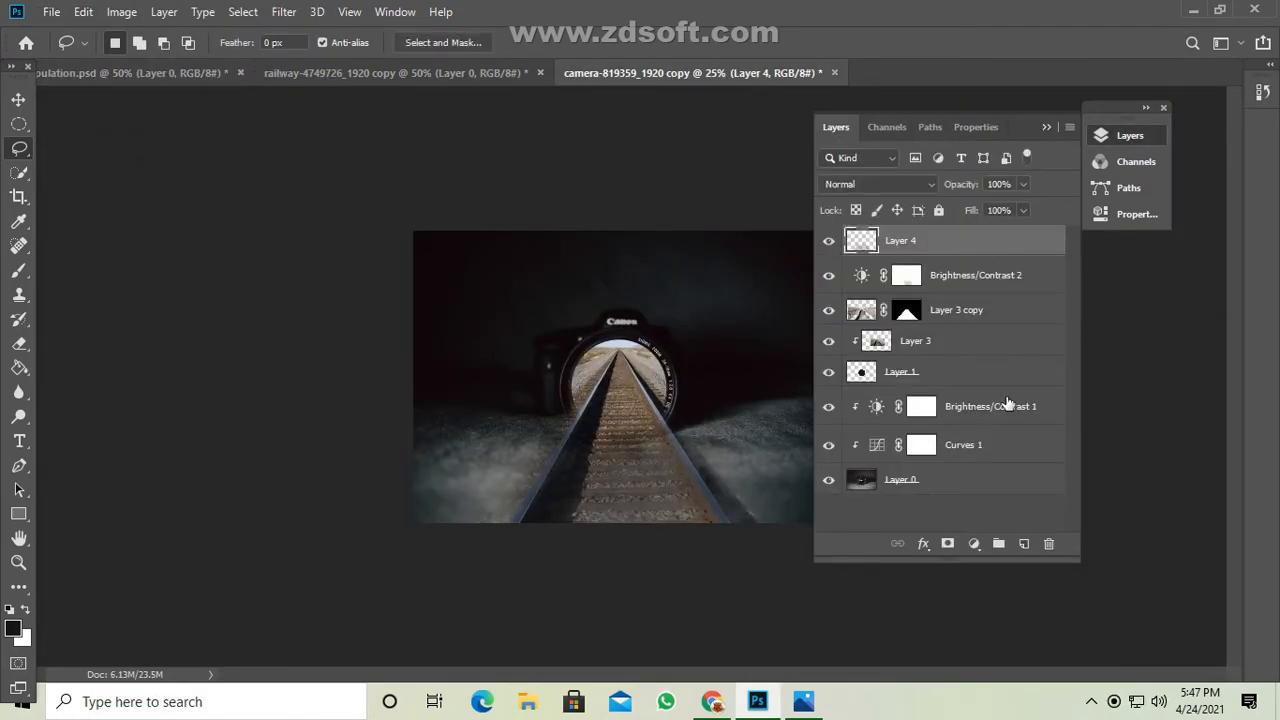
pyautogui.click(1023, 543)
pyautogui.click(83, 11)
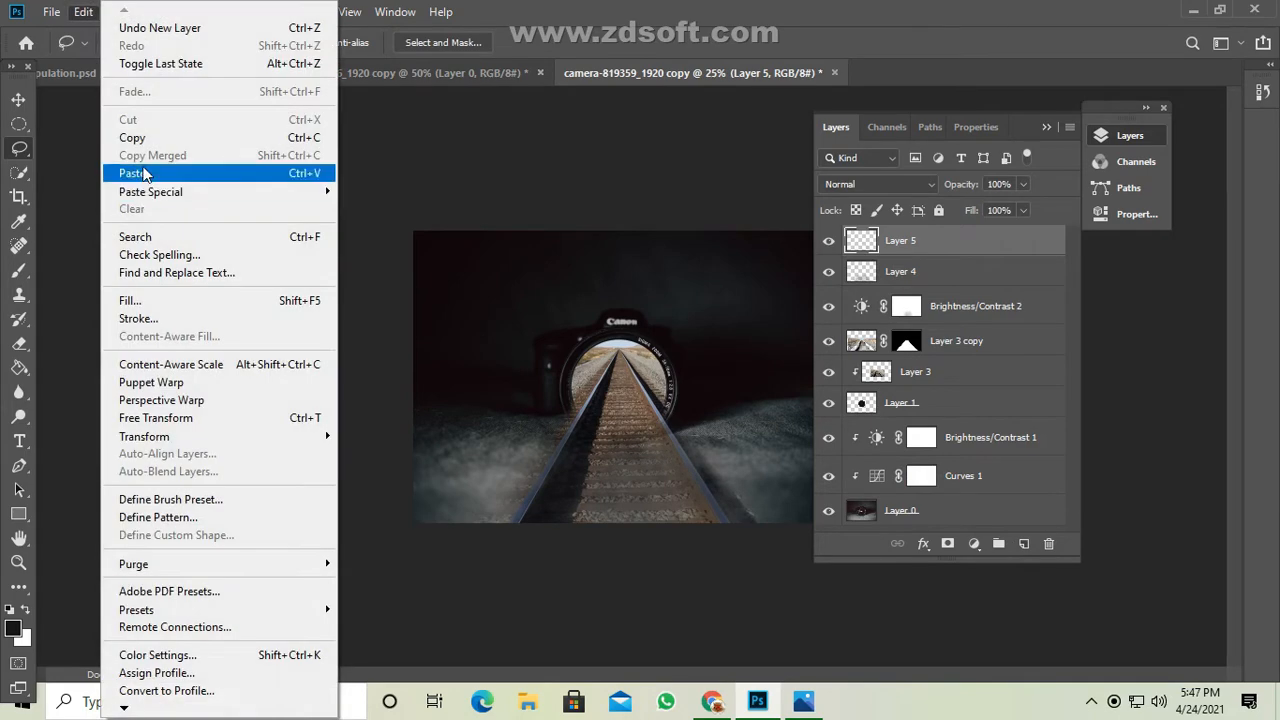
pyautogui.click(110, 172)
# Scale the pasted toddler down to about 27% of its size with Free Transform.
pyautogui.moveTo(1020, 127); pyautogui.dragTo(1151, 147)
pyautogui.hotkey('ctrl', 't')
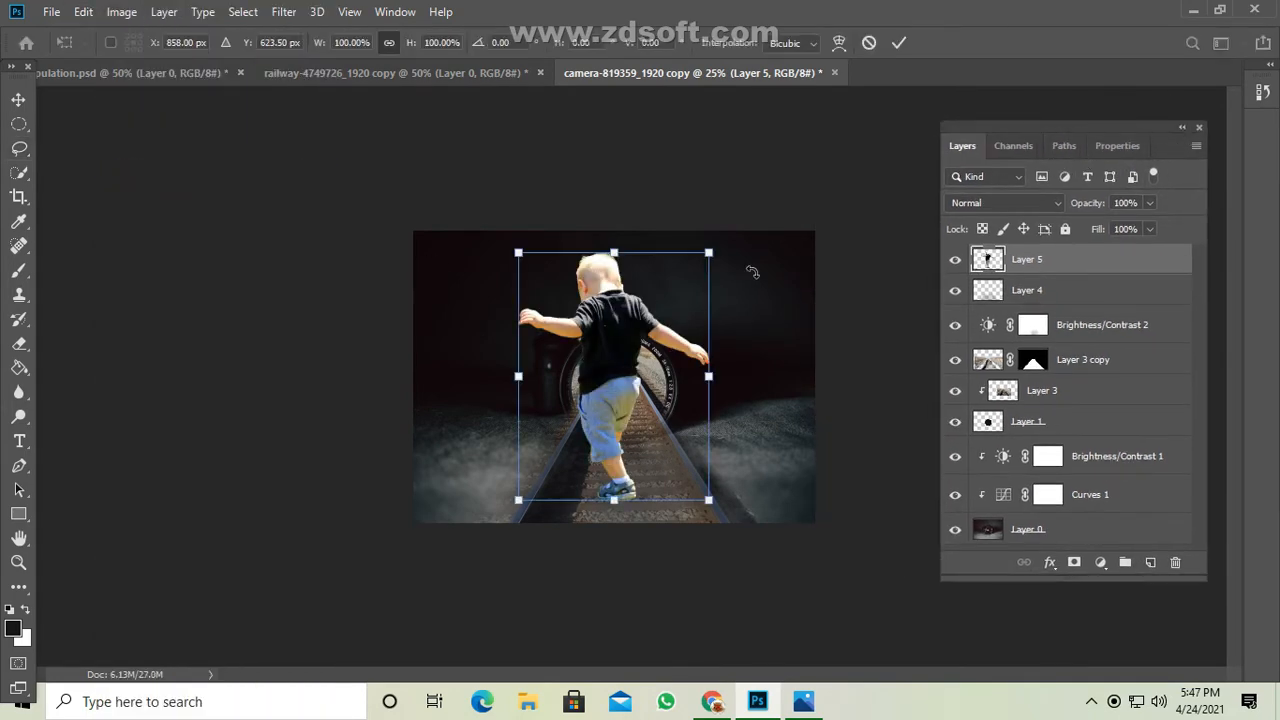
pyautogui.moveTo(770, 252); pyautogui.dragTo(640, 344)
pyautogui.hotkey('ctrl', '+')
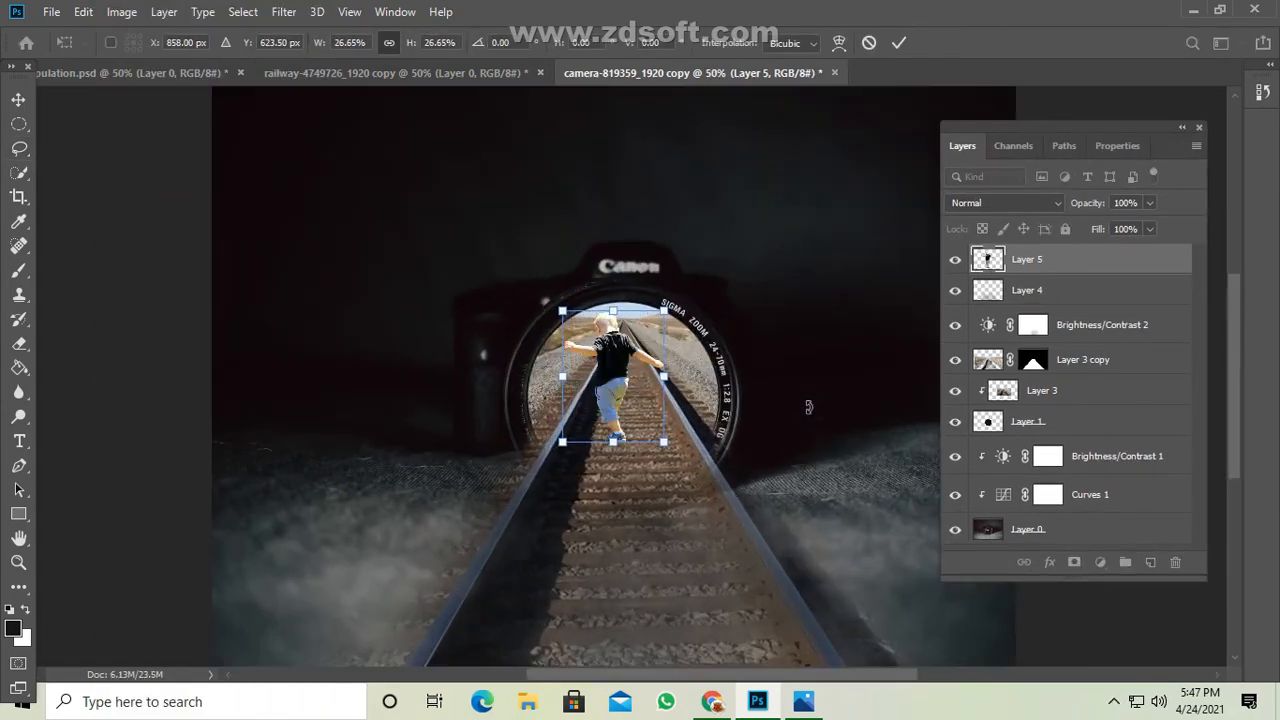
pyautogui.hotkey('ctrl', '+')
pyautogui.press('Return')
pyautogui.press('v')
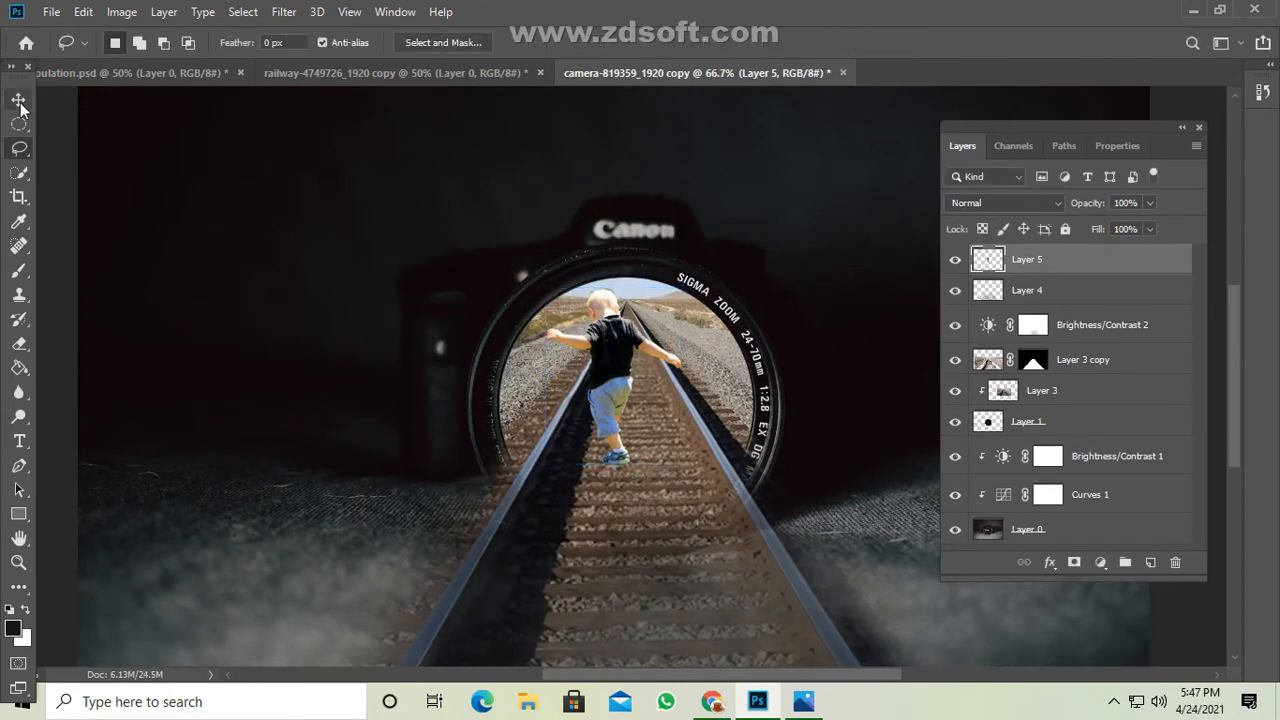
# Position the toddler between the rails just inside the lens and rescale it to about 80%.
pyautogui.moveTo(622, 408); pyautogui.dragTo(654, 450)
pyautogui.hotkey('ctrl', 't')
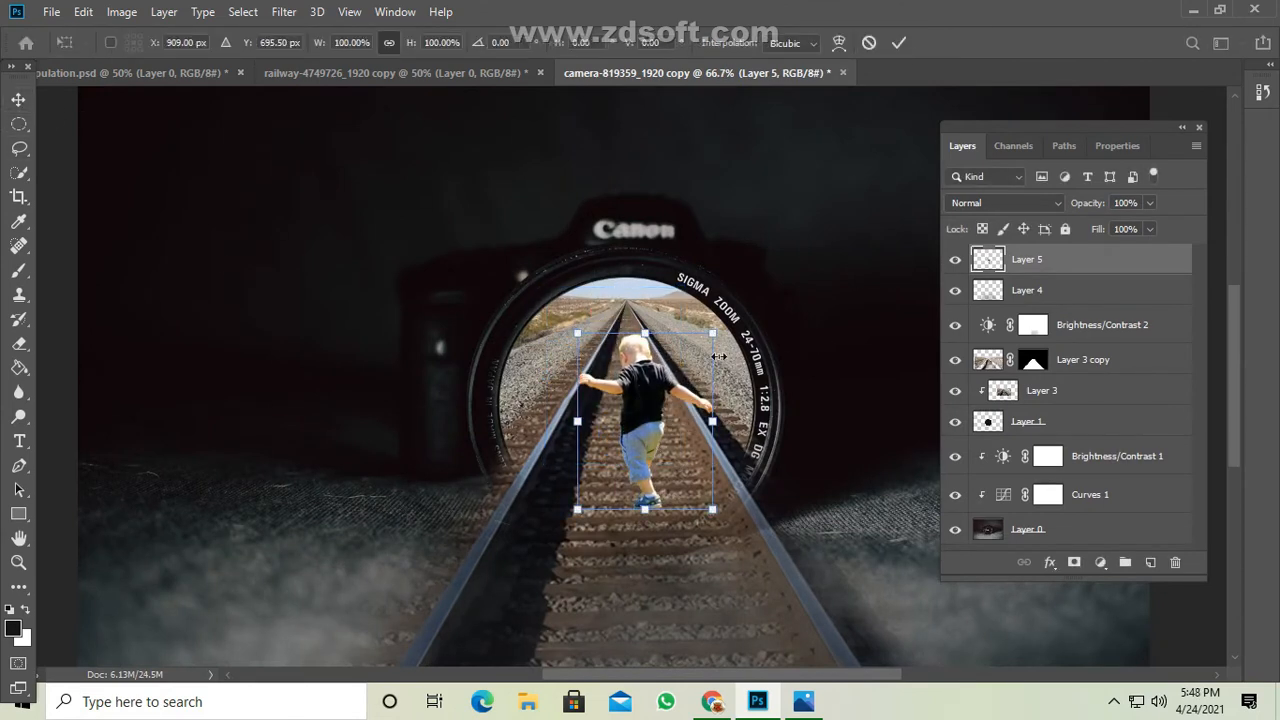
pyautogui.moveTo(713, 327); pyautogui.dragTo(723, 319)
pyautogui.moveTo(641, 384); pyautogui.dragTo(641, 367)
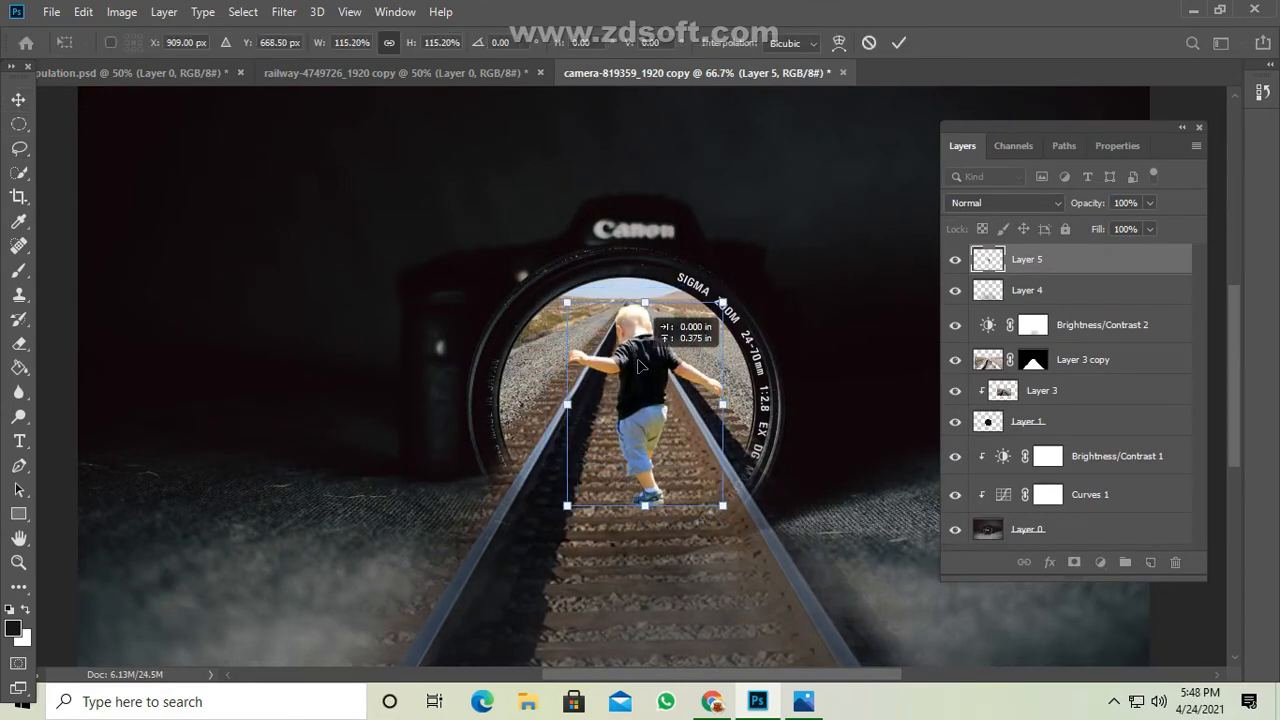
pyautogui.moveTo(723, 302); pyautogui.dragTo(697, 334)
pyautogui.moveTo(648, 424)
pyautogui.mouseDown()
pyautogui.moveTo(632, 440)
pyautogui.moveTo(643, 440)
pyautogui.mouseUp()
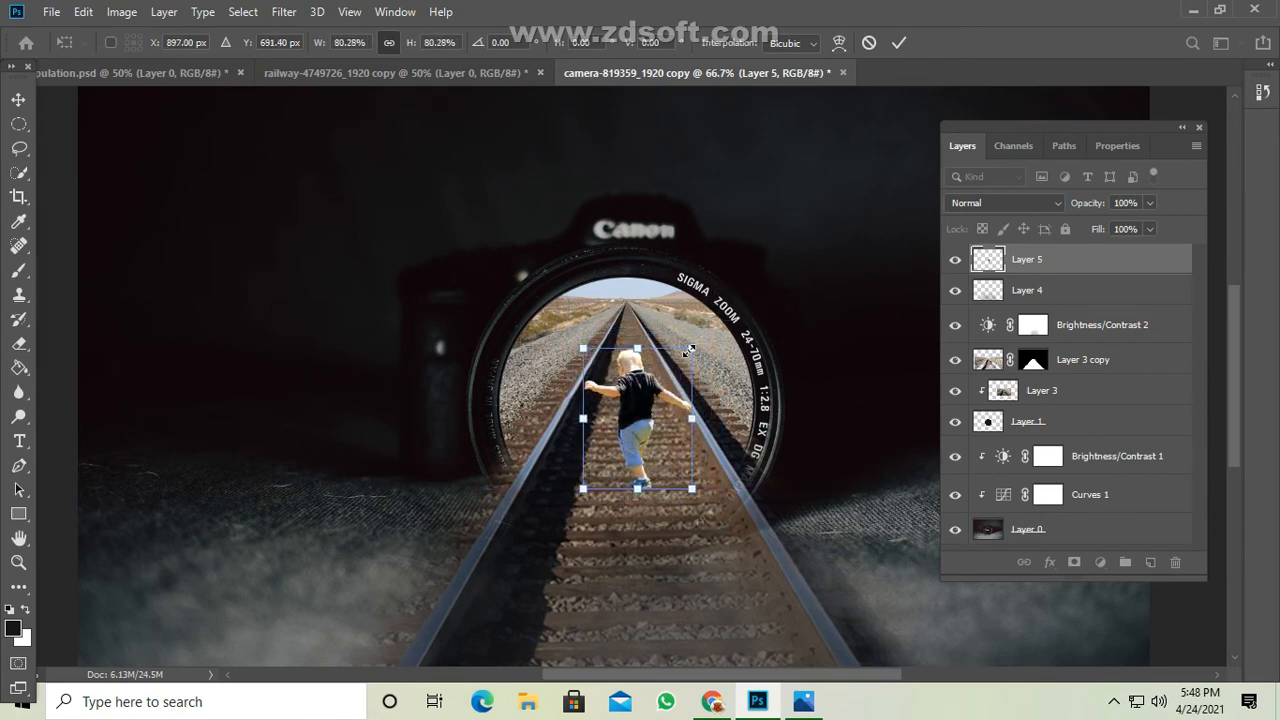
pyautogui.click(899, 42)
# Check the toddler's size and placement on the track up close and within the whole composition.
pyautogui.hotkey('ctrl', '1')
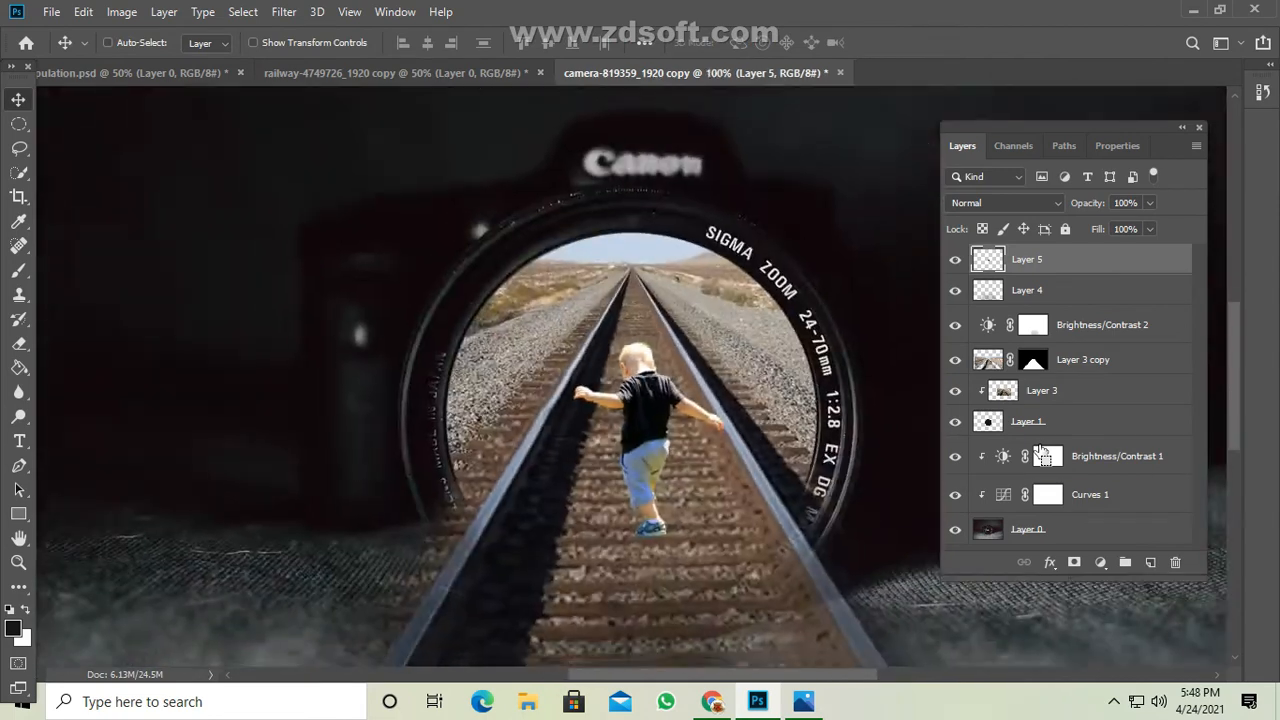
pyautogui.hotkey('ctrl', '-')
pyautogui.hotkey('ctrl', '-')
pyautogui.hotkey('ctrl', '-')
pyautogui.hotkey('ctrl', '+')
pyautogui.hotkey('ctrl', '+')
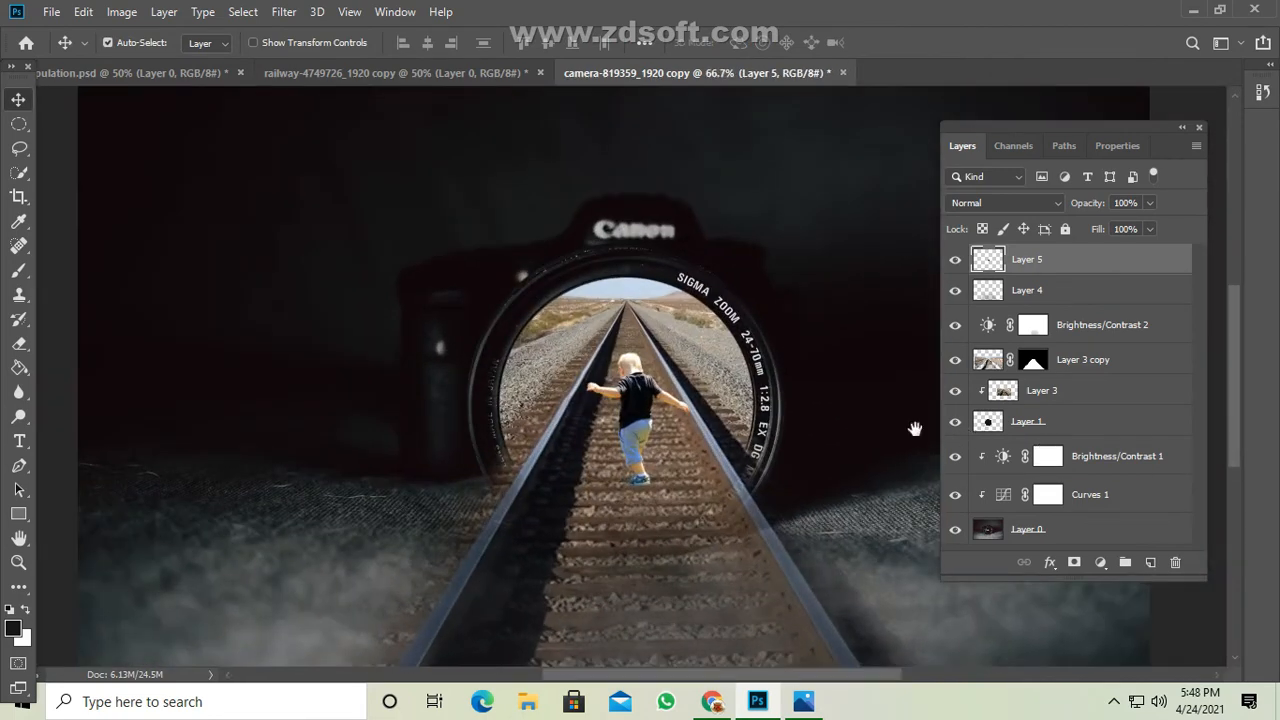
pyautogui.moveTo(914, 429); pyautogui.dragTo(768, 370)
pyautogui.hotkey('ctrl', '-')
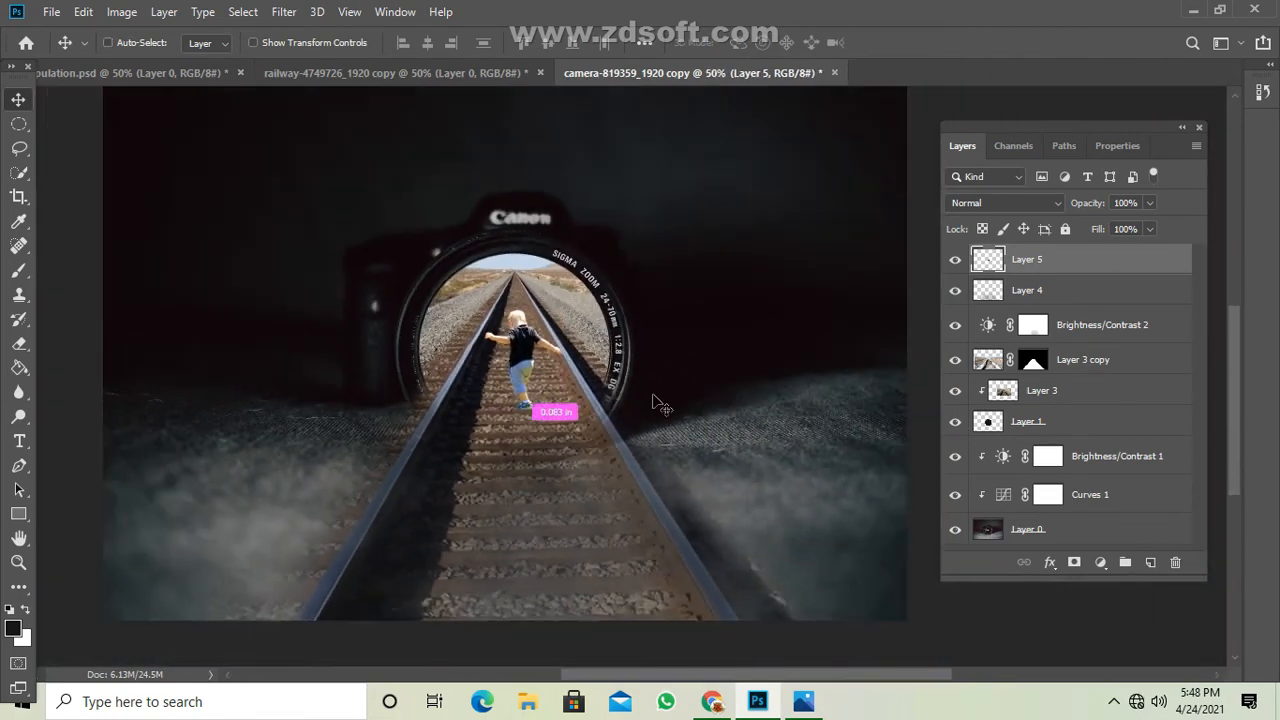
# Duplicate the toddler layer and rename the lower of the two layers "shadow".
pyautogui.hotkey('ctrl', 'j')
pyautogui.doubleClick(1030, 289)
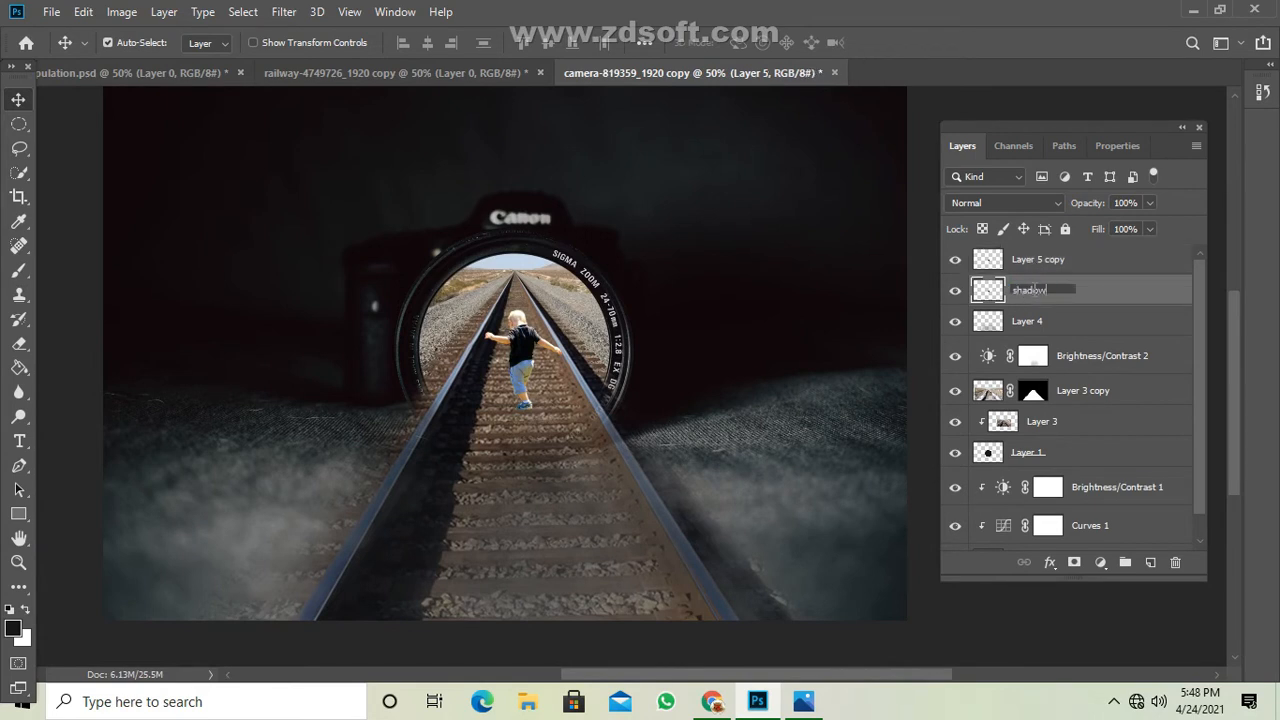
pyautogui.press('Return')
# Turn the shadow layer completely black by reducing its Lightness to the minimum in Hue/Saturation.
pyautogui.hotkey('ctrl', 'u')
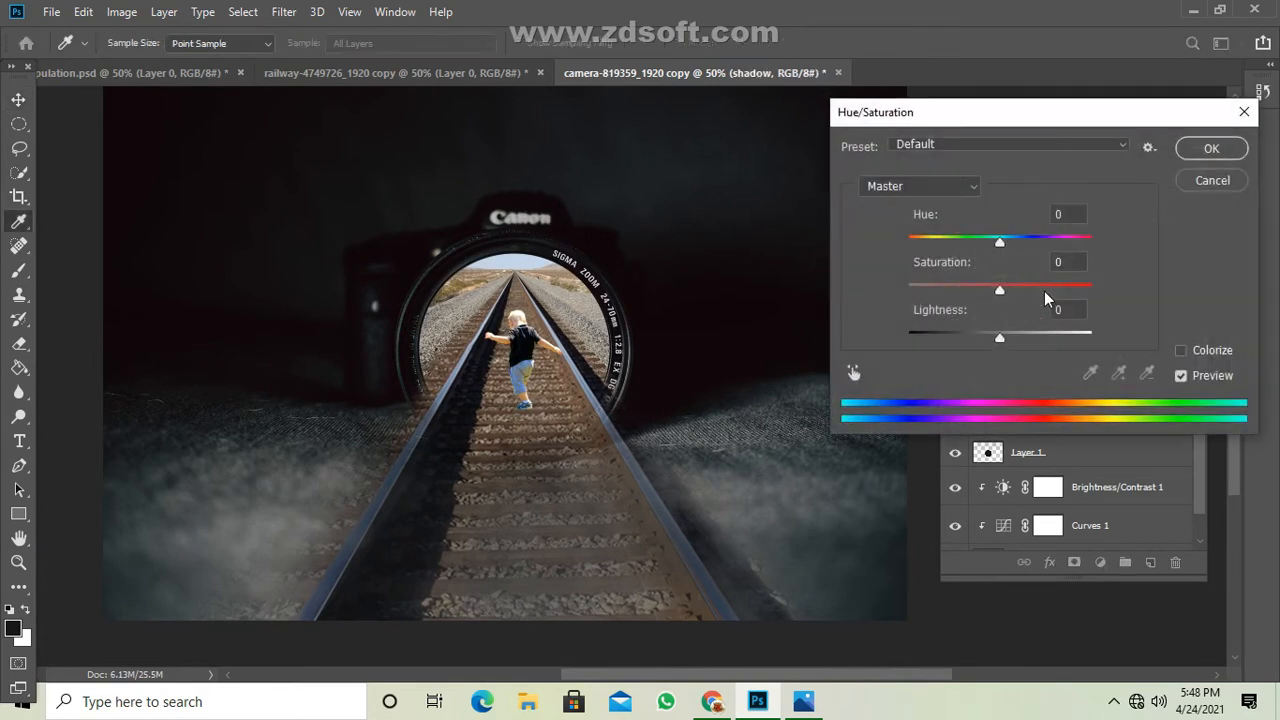
pyautogui.moveTo(1000, 334); pyautogui.dragTo(906, 340)
pyautogui.click(1214, 150)
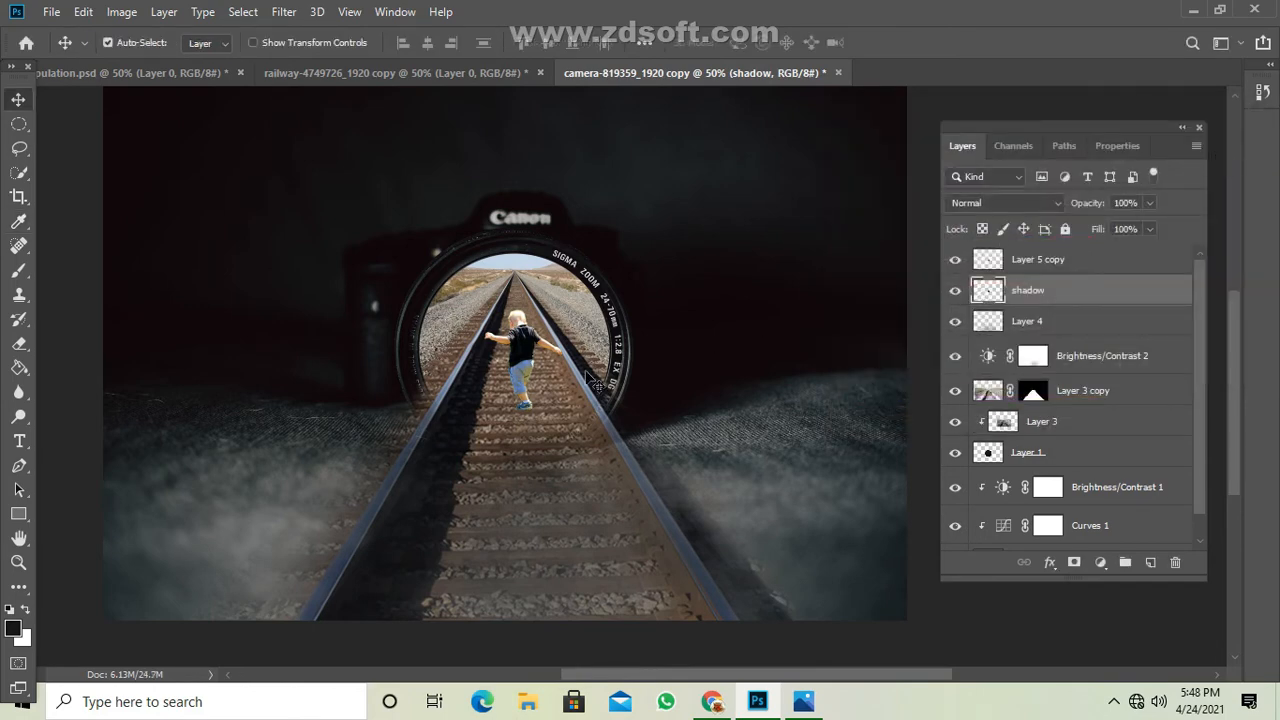
# Flip the shadow vertically and place it on the track directly beneath the toddler's feet.
pyautogui.hotkey('ctrl', 't')
pyautogui.rightClick(556, 360)
pyautogui.click(610, 614)
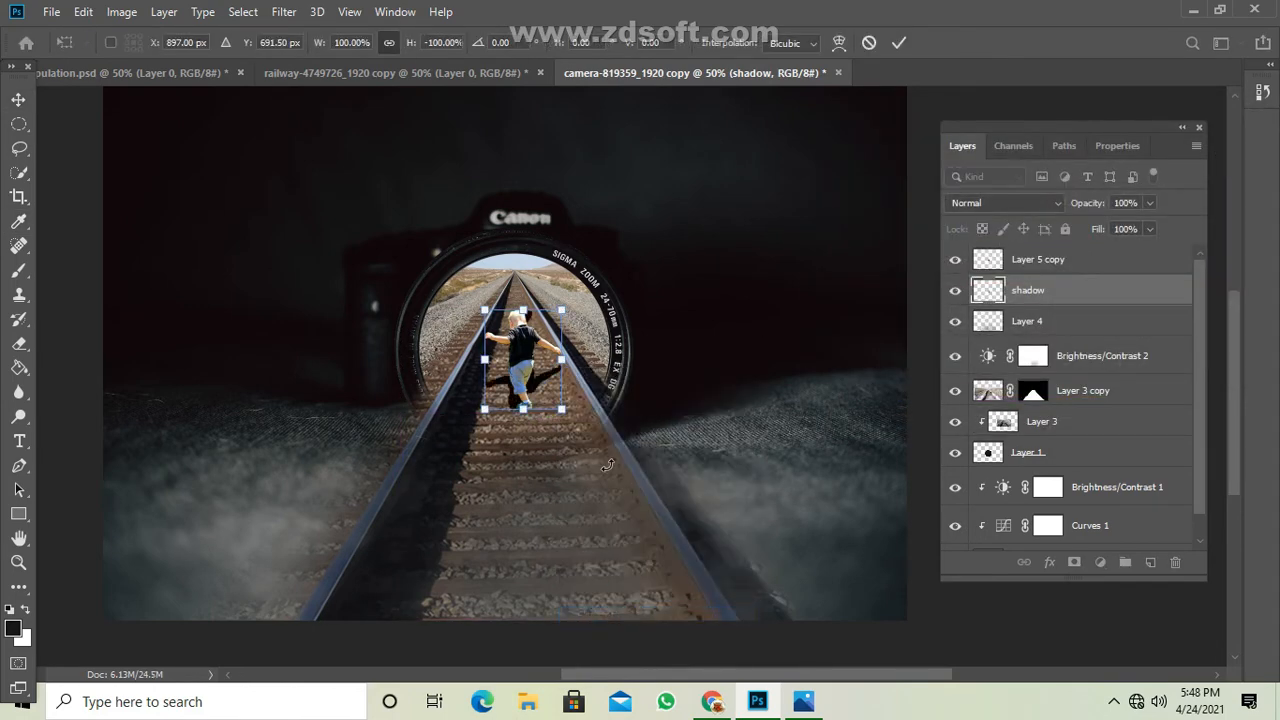
pyautogui.moveTo(545, 390); pyautogui.dragTo(548, 490)
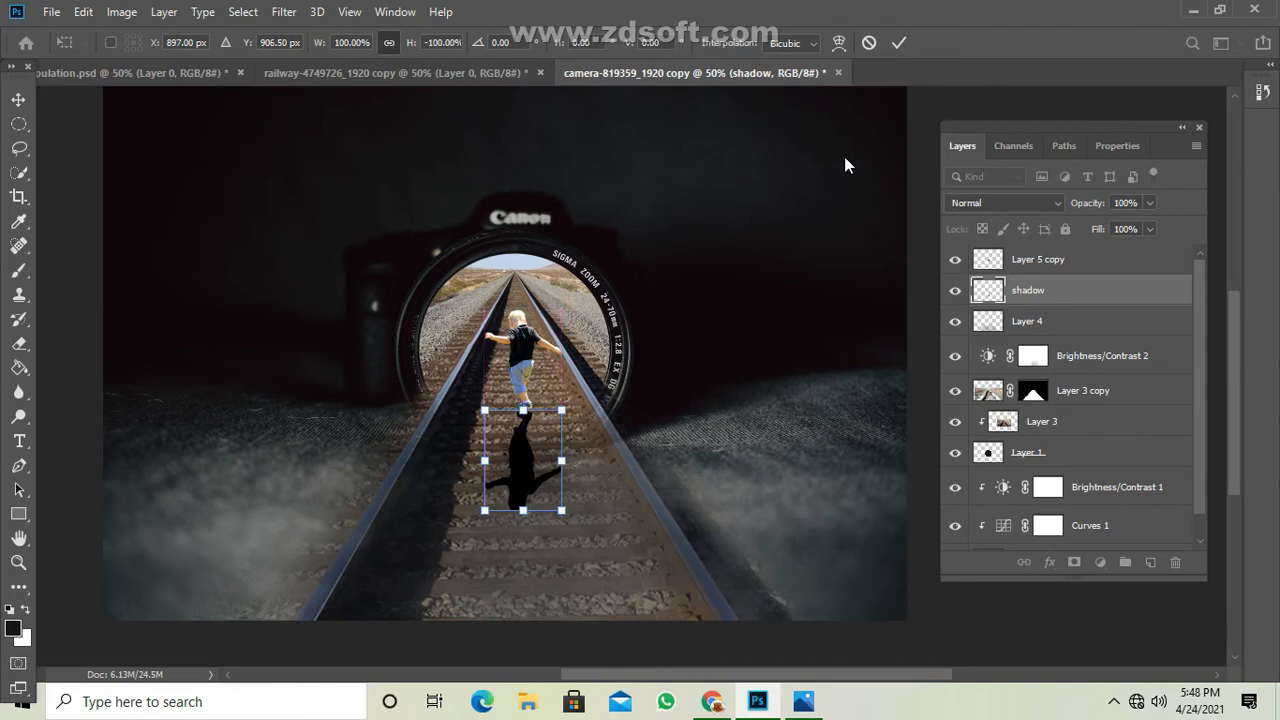
pyautogui.click(899, 42)
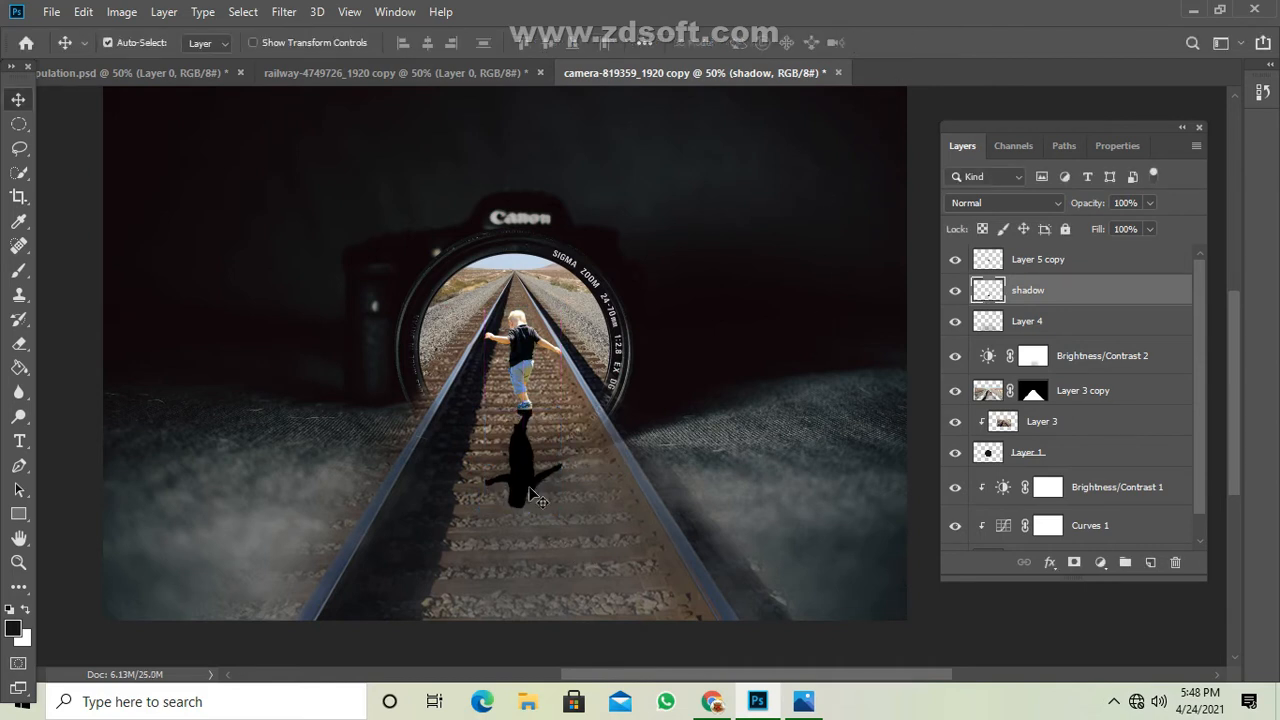
pyautogui.press('ctrl')
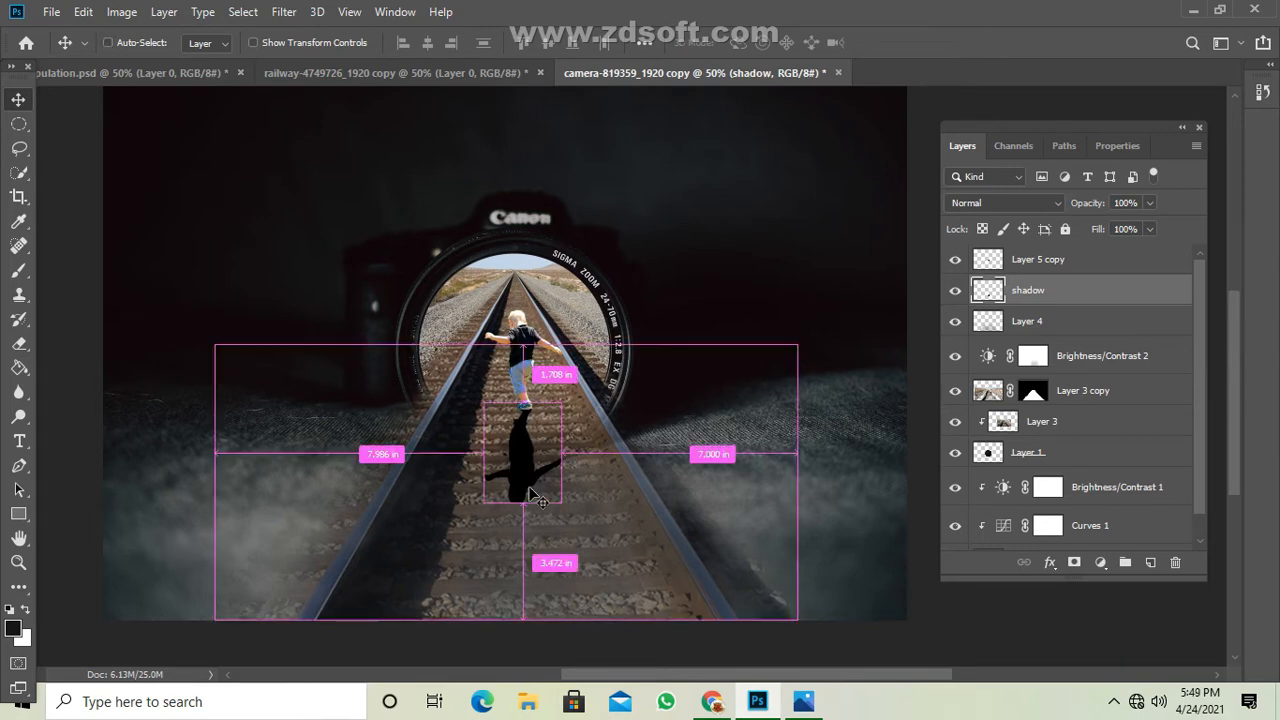
# Soften the shadow with a Gaussian Blur of about 8.8 pixels radius.
pyautogui.hotkey('ctrl', '1')
pyautogui.scroll(-3, 463, 551)
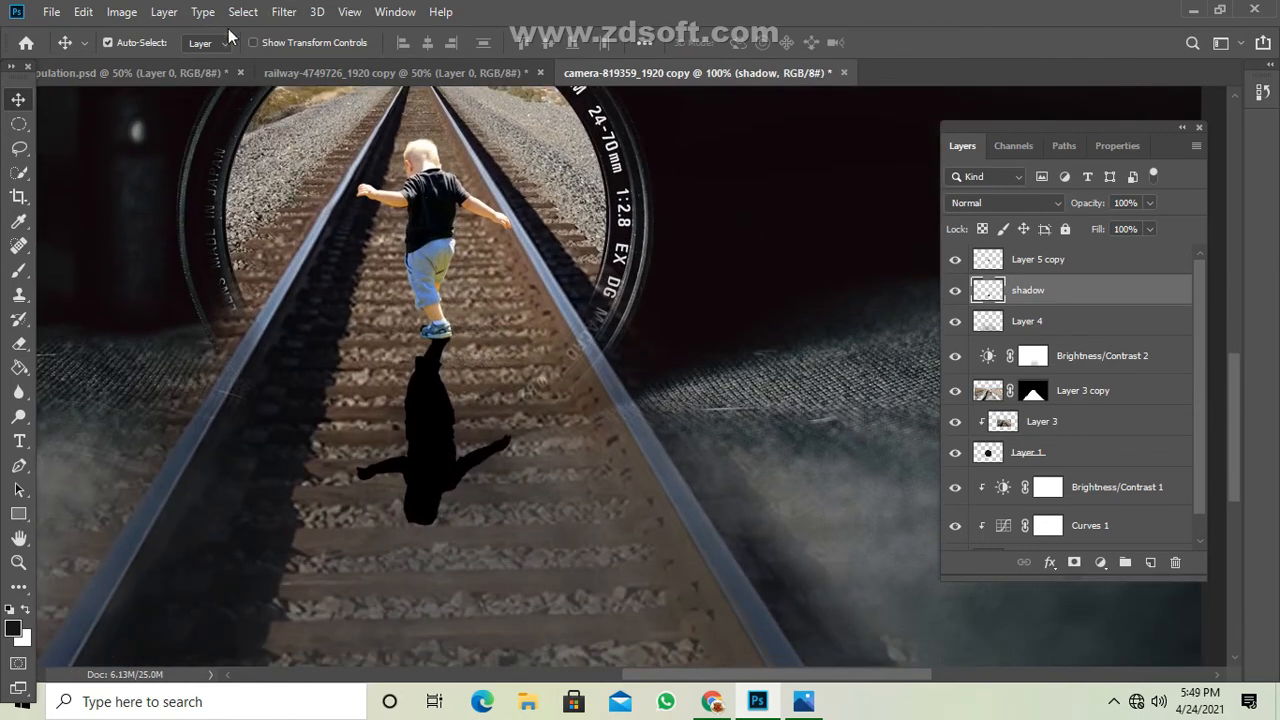
pyautogui.click(287, 12)
pyautogui.moveTo(327, 229)
pyautogui.click(545, 280)
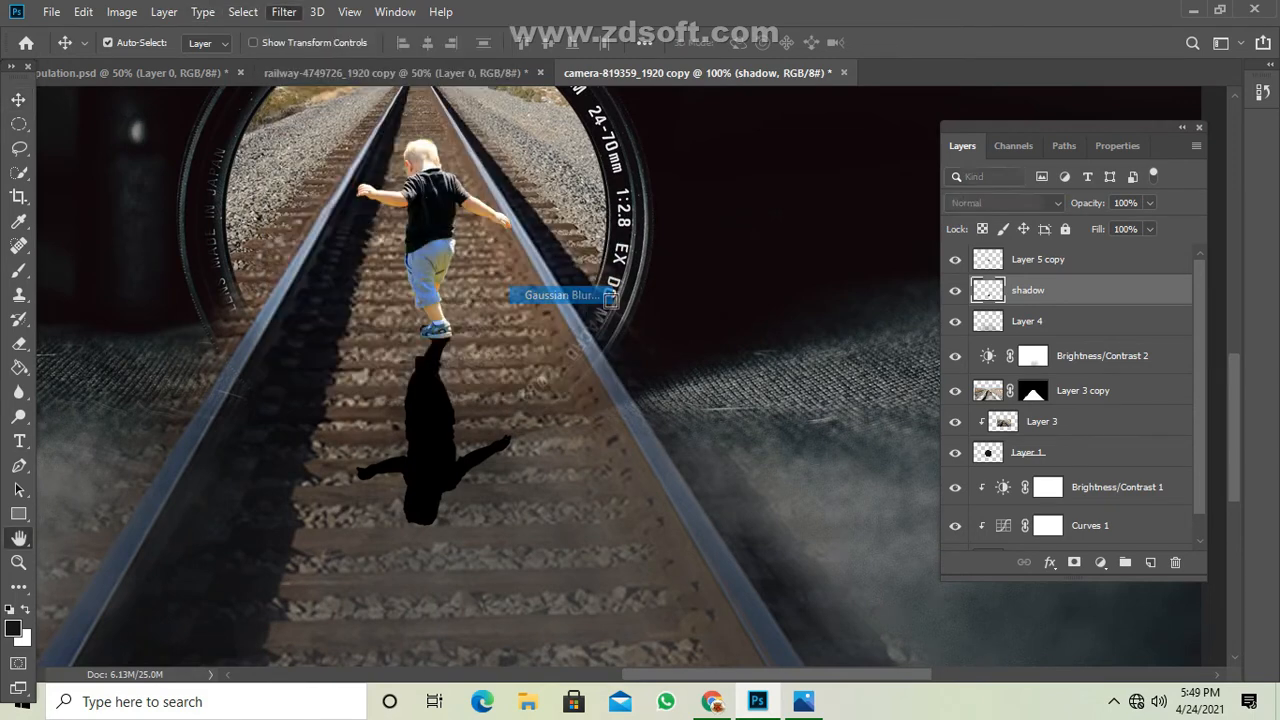
pyautogui.moveTo(820, 416); pyautogui.dragTo(826, 416)
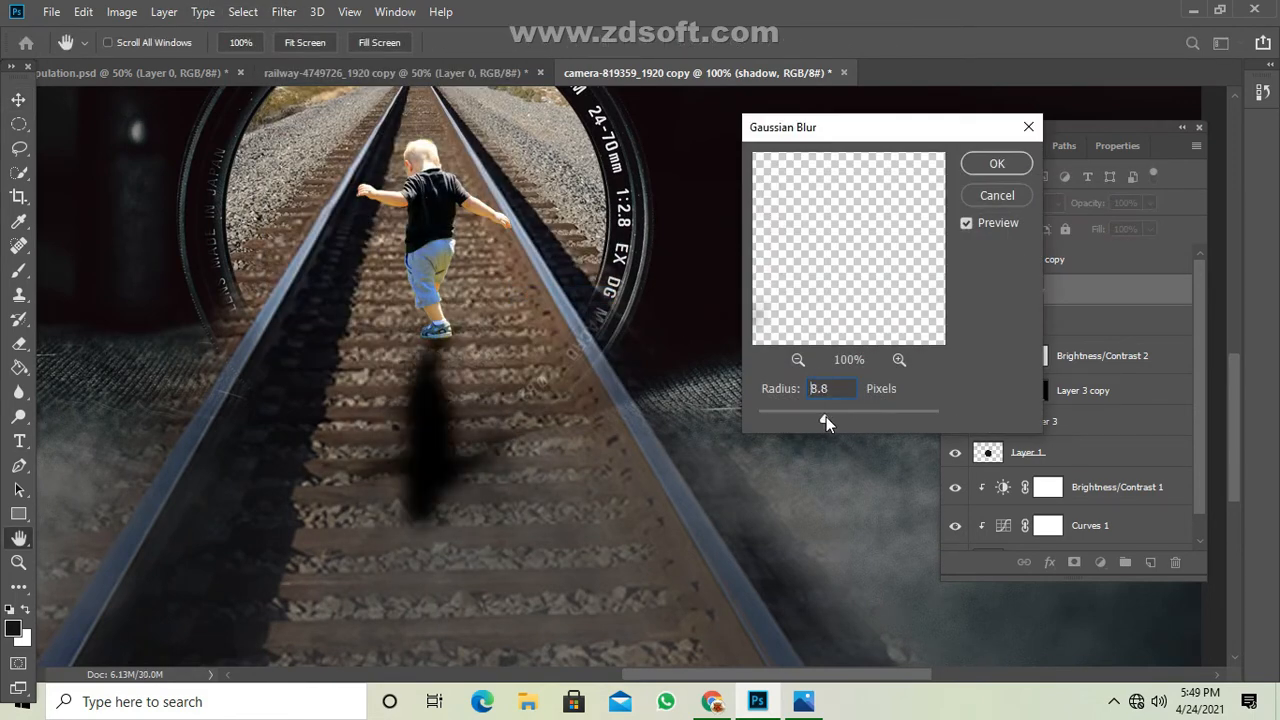
pyautogui.click(997, 163)
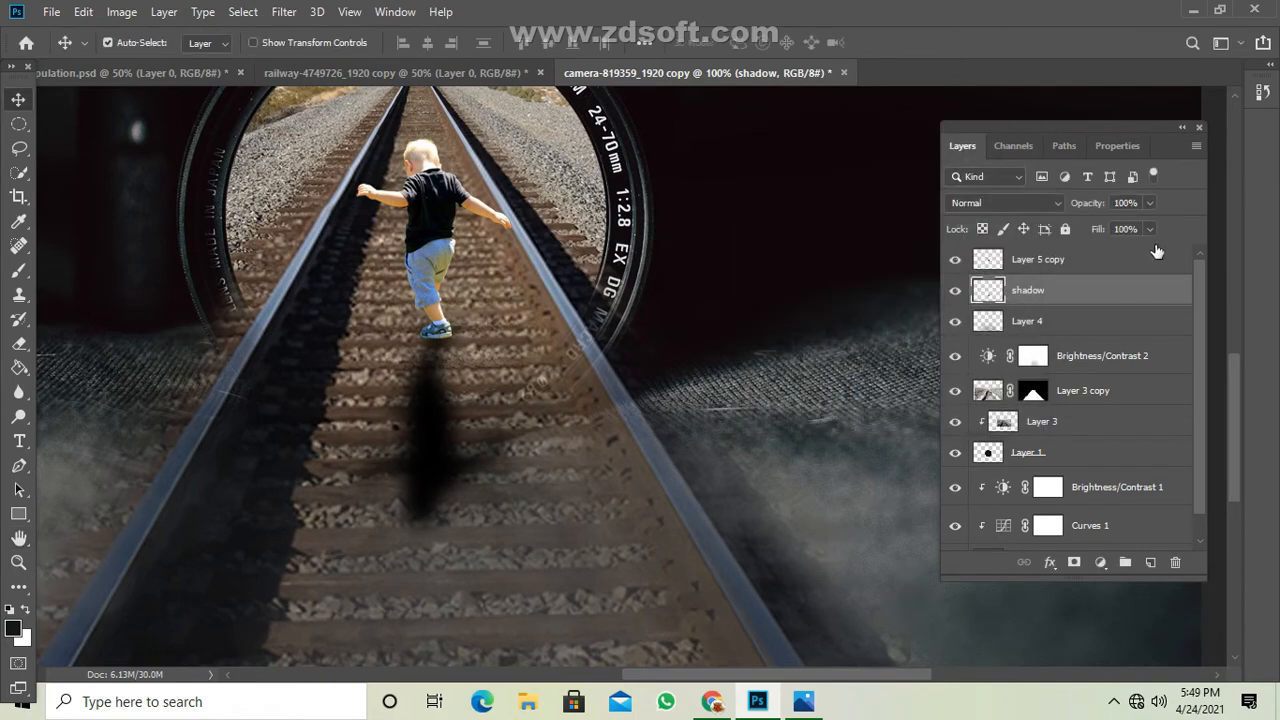
# Lower the shadow layer's opacity to 75% and start a free transform on it.
pyautogui.click(1148, 203)
pyautogui.moveTo(1109, 226); pyautogui.dragTo(1129, 228)
pyautogui.hotkey('ctrl', '-')
pyautogui.hotkey('ctrl', '-')
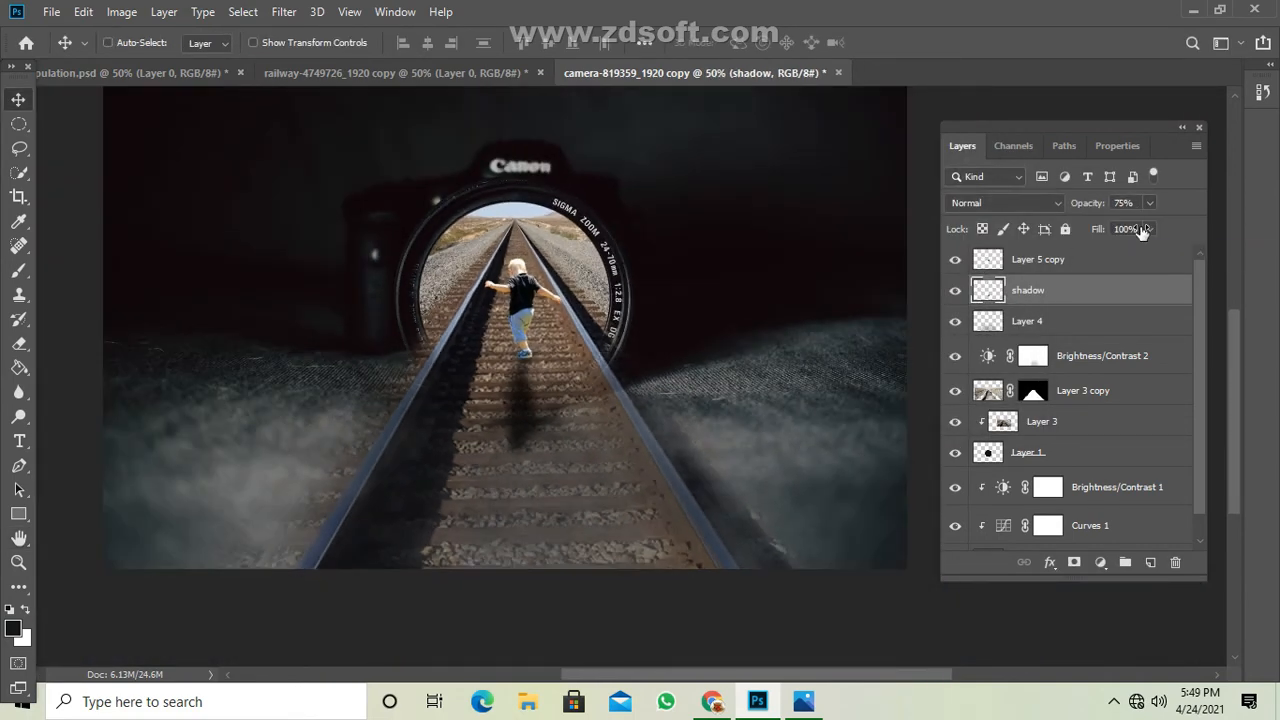
pyautogui.hotkey('ctrl', '-')
pyautogui.hotkey('ctrl', 't')
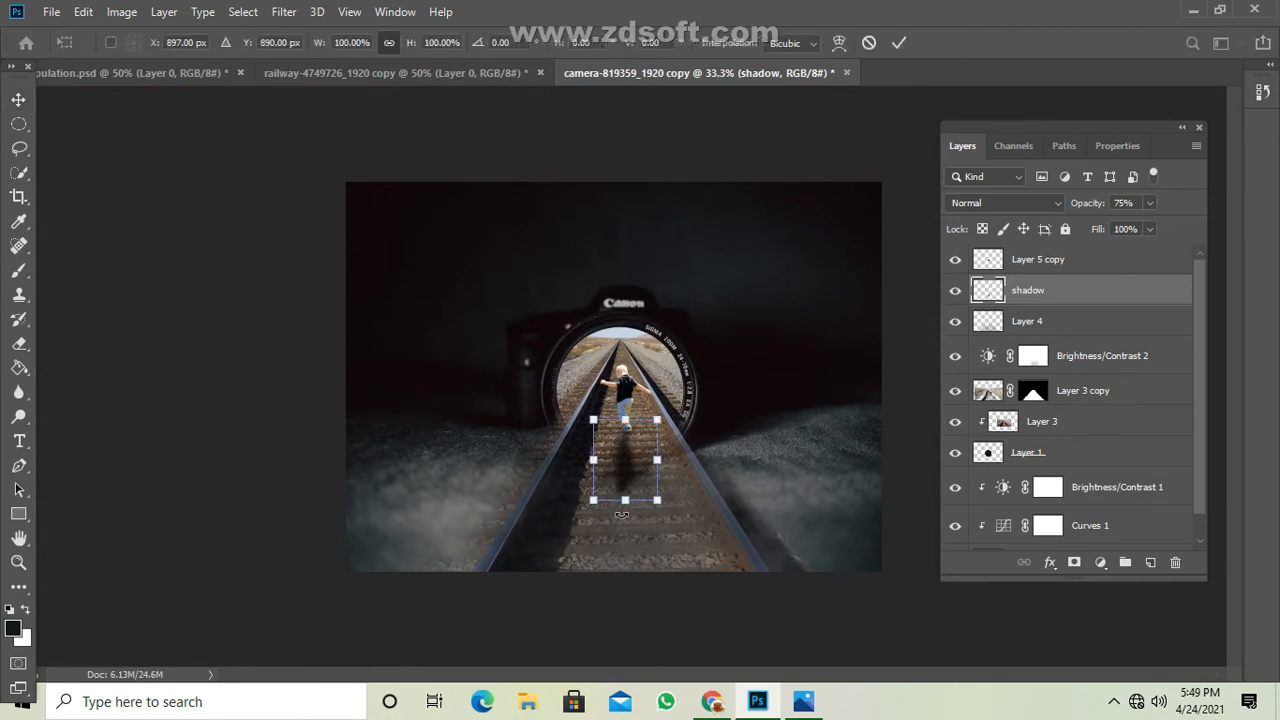
pyautogui.rightClick(641, 481)
pyautogui.click(640, 528)
pyautogui.moveTo(656, 499); pyautogui.dragTo(656, 527)
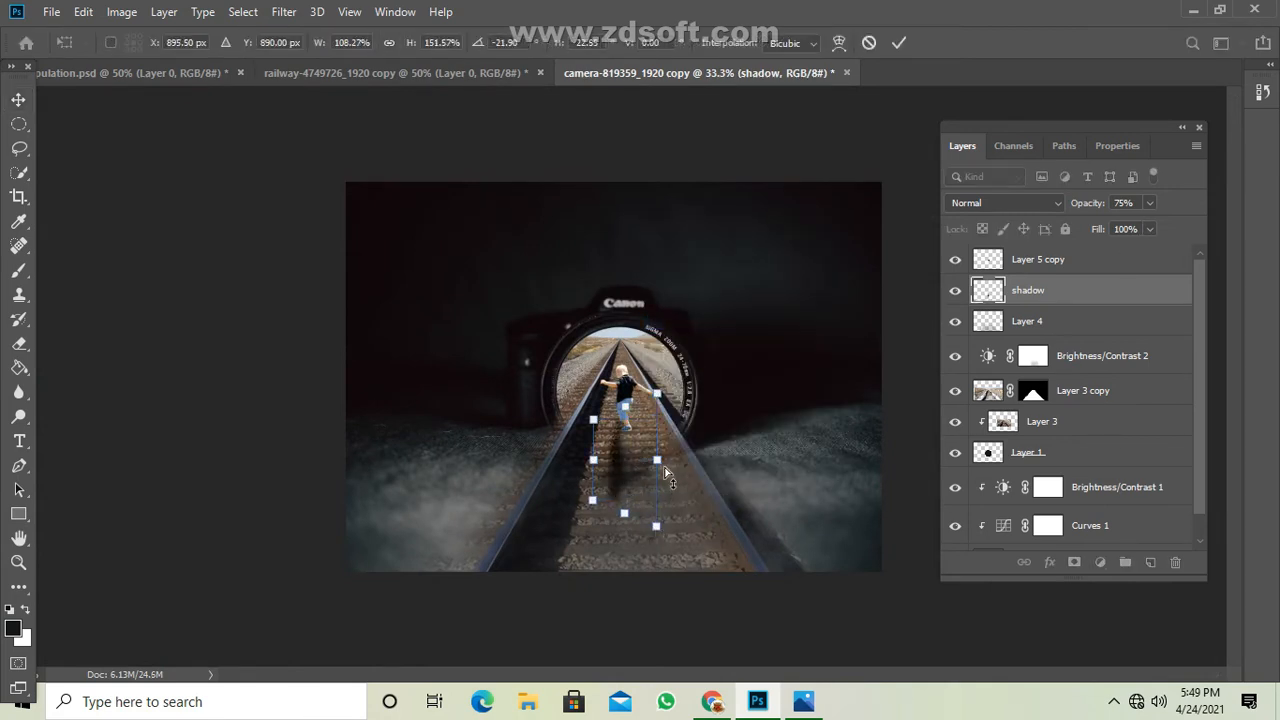
pyautogui.hotkey('ctrl', 'z')
# Distort the shadow so its far end stretches down the track and slants toward the left rail.
pyautogui.rightClick(635, 477)
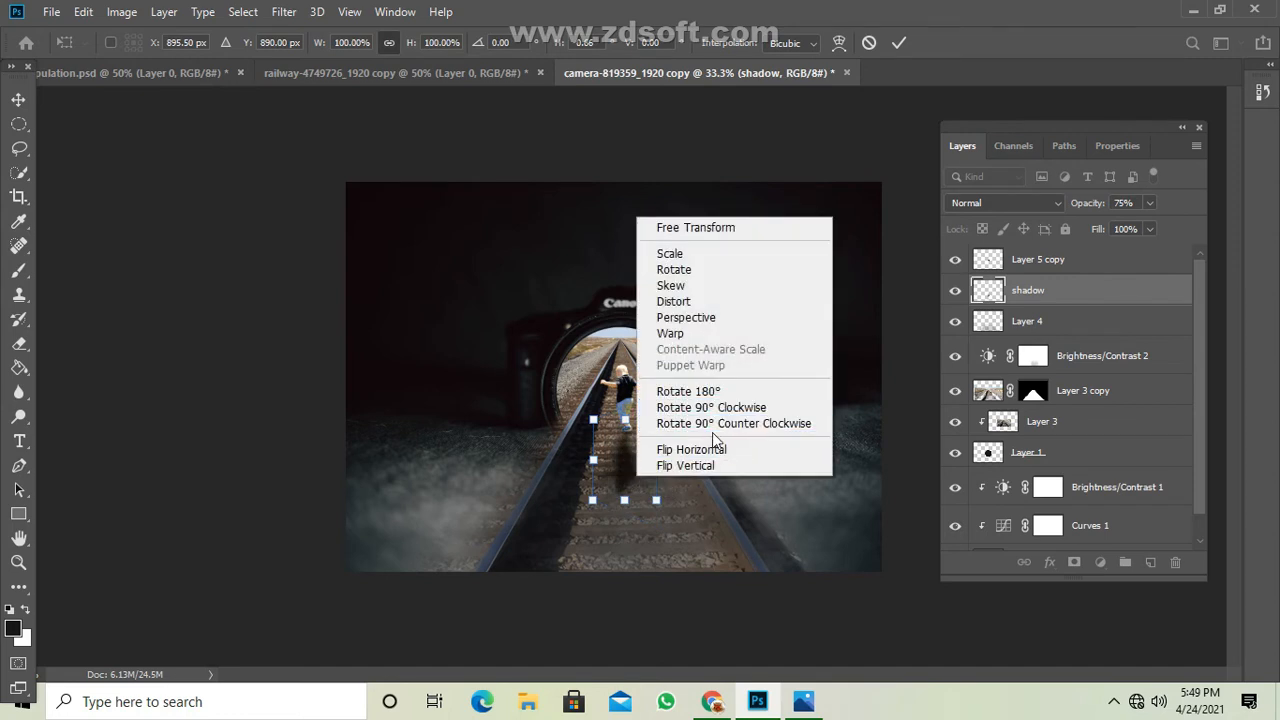
pyautogui.click(694, 302)
pyautogui.moveTo(622, 500); pyautogui.dragTo(547, 536)
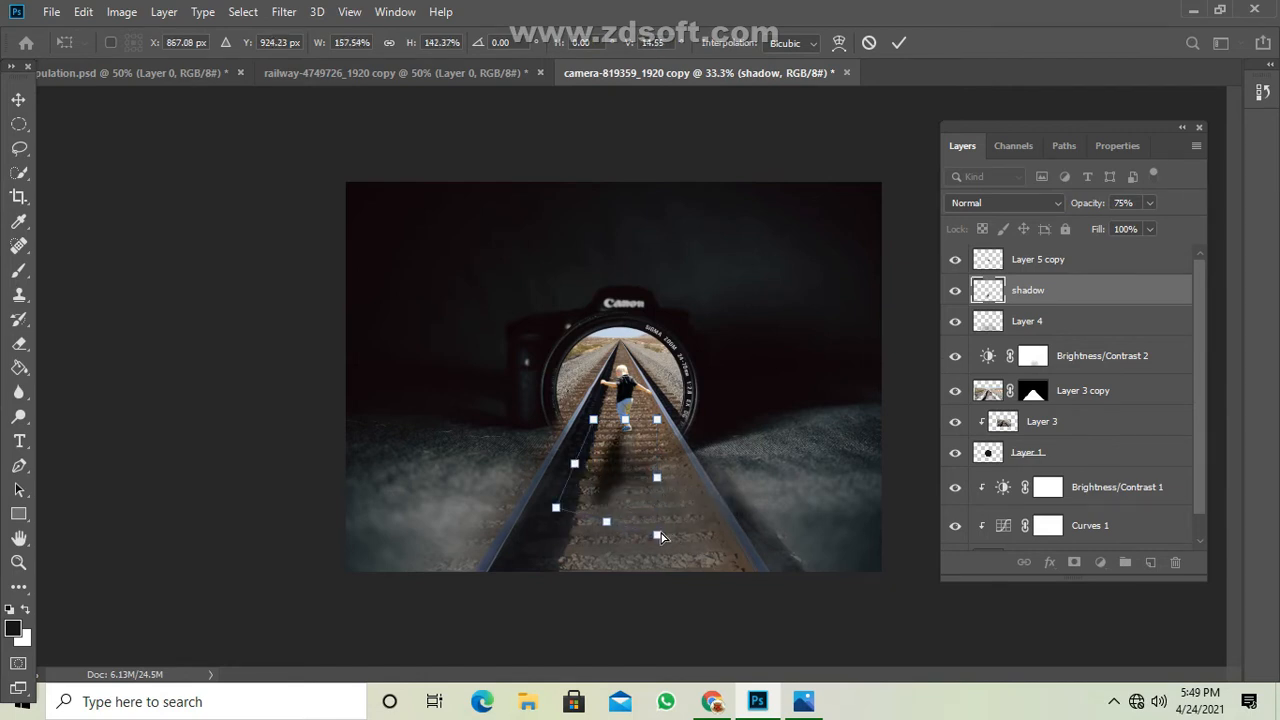
pyautogui.moveTo(661, 533)
pyautogui.mouseDown()
pyautogui.moveTo(675, 551)
pyautogui.moveTo(661, 555)
pyautogui.mouseUp()
pyautogui.moveTo(613, 484); pyautogui.dragTo(554, 533)
pyautogui.press('Return')
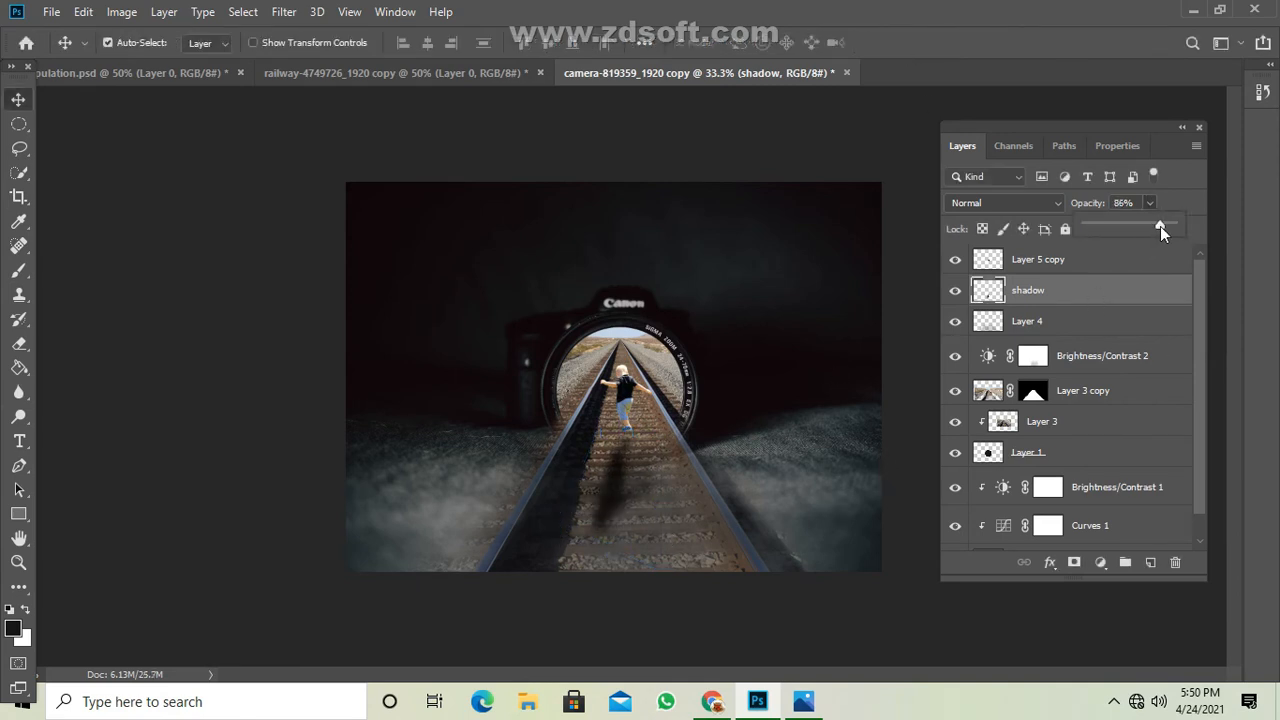
# Reduce the shadow layer's opacity to 52% and shift the shadow slightly up toward the toddler's feet.
pyautogui.moveTo(1160, 226); pyautogui.dragTo(1131, 227)
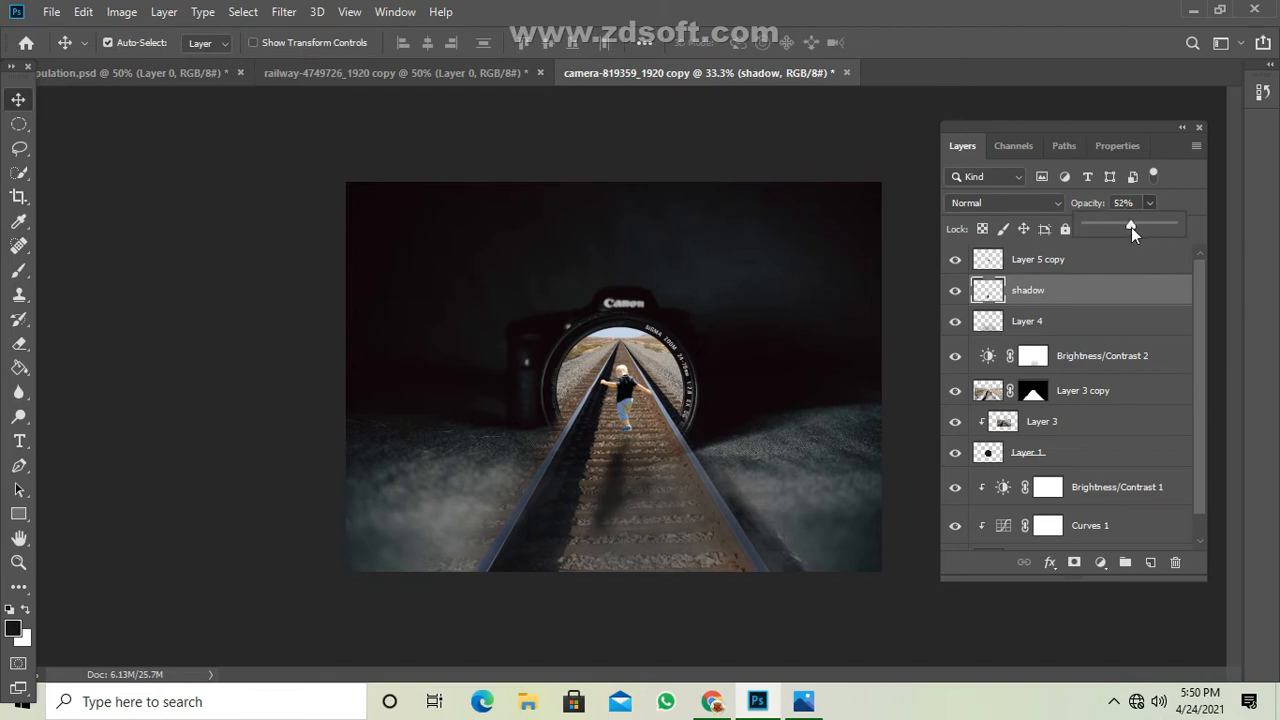
pyautogui.hotkey('ctrl', '+')
pyautogui.hotkey('ctrl', '+')
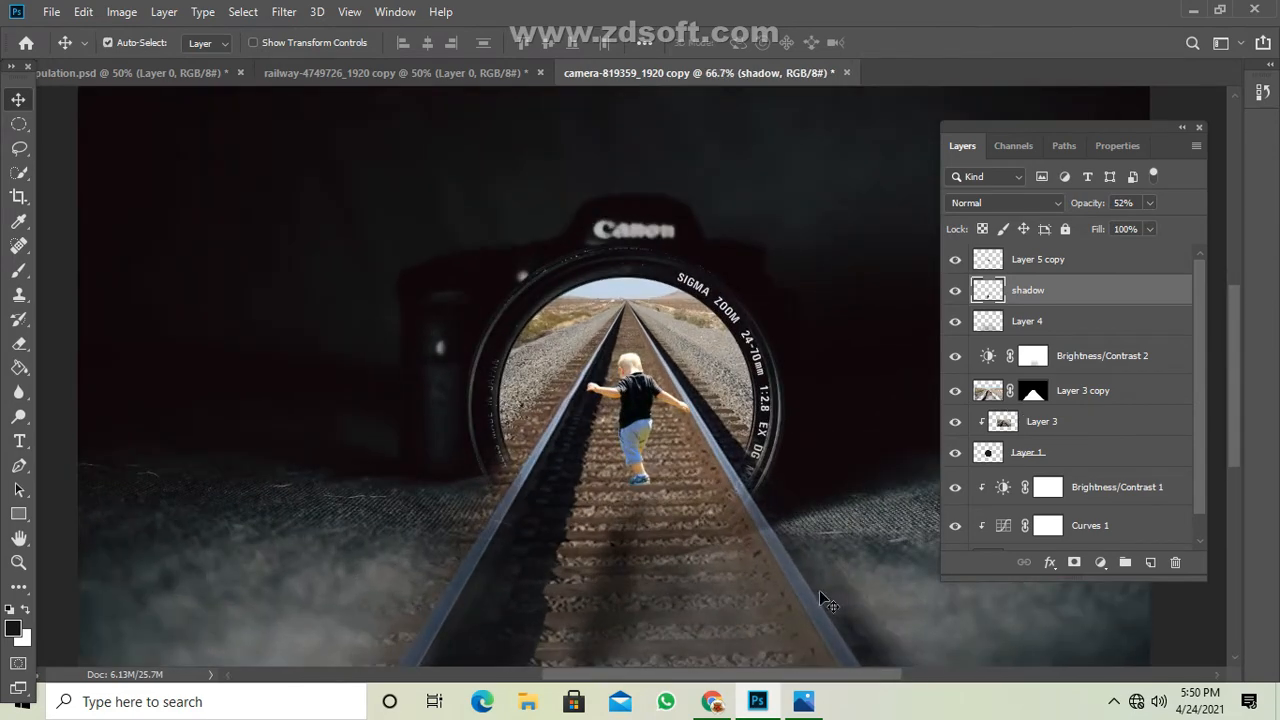
pyautogui.moveTo(620, 578); pyautogui.dragTo(622, 562)
pyautogui.hotkey('ctrl', '-')
pyautogui.hotkey('ctrl', '-')
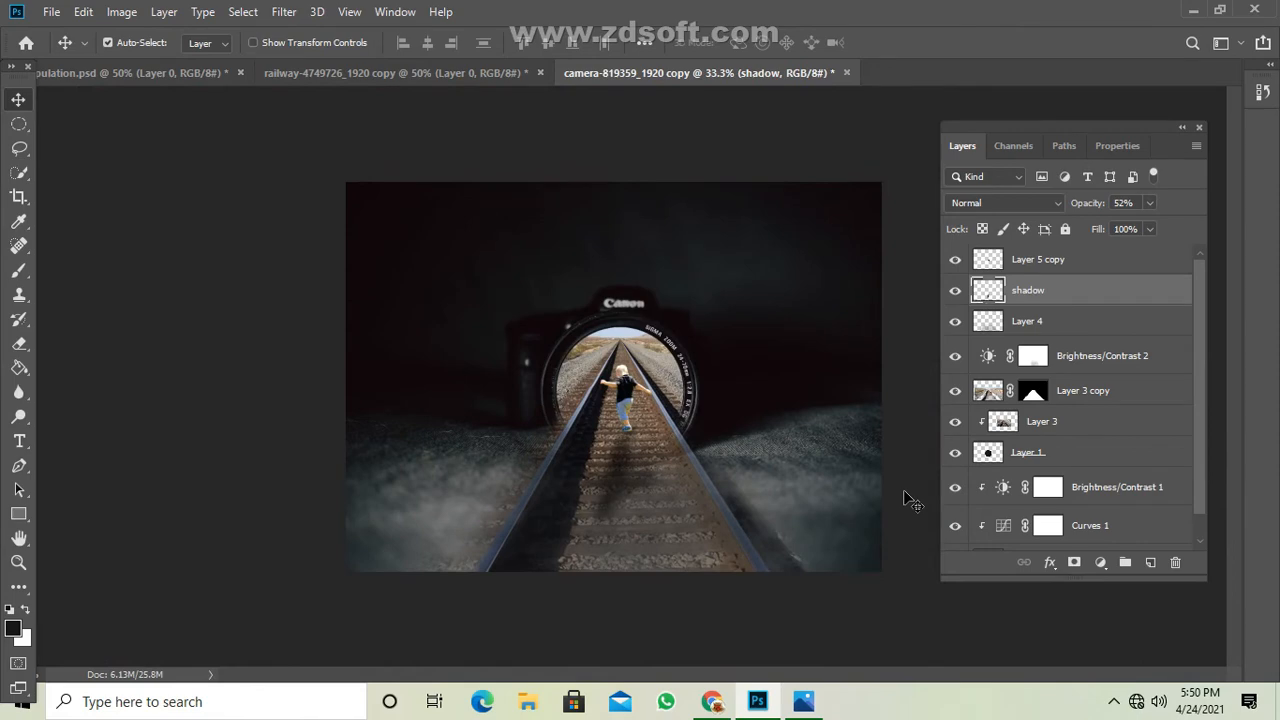
# Activate the Eraser tool for the shadow layer and reduce its brush size to 50 pixels.
pyautogui.hotkey('ctrl', '+')
pyautogui.hotkey('ctrl', '+')
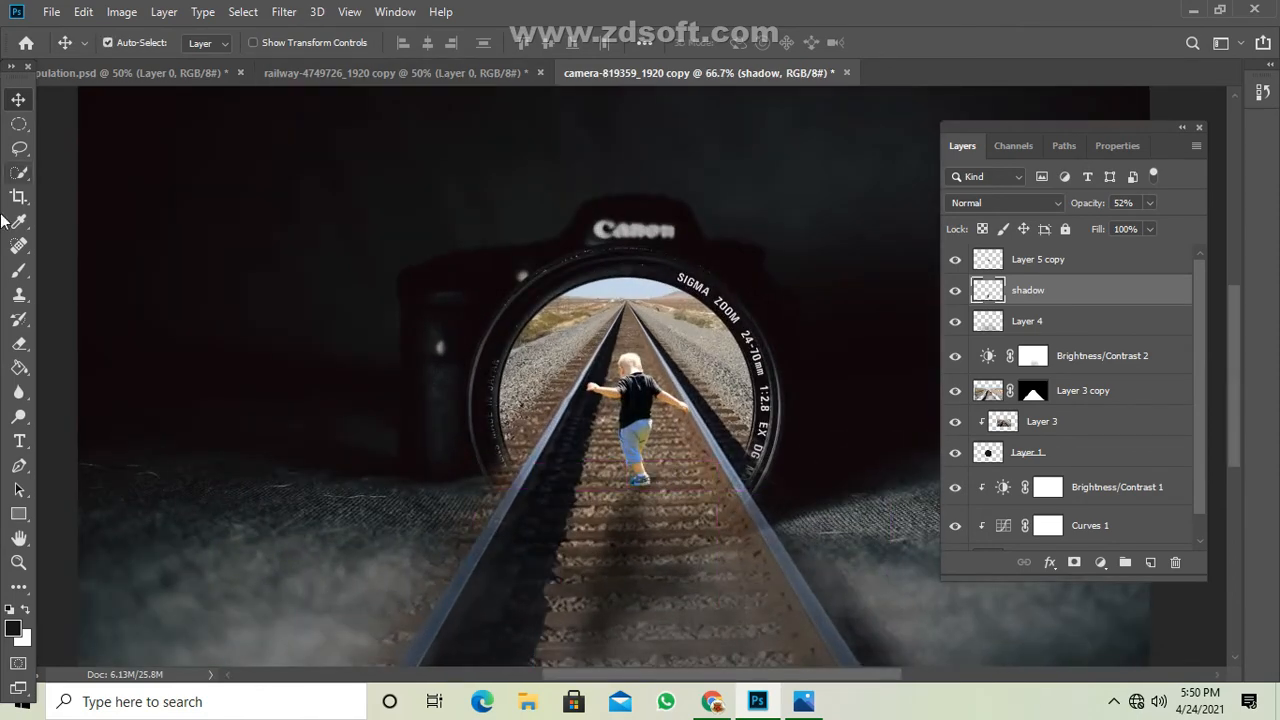
pyautogui.click(18, 343)
pyautogui.click(121, 346)
pyautogui.press('[')
pyautogui.press('[')
pyautogui.press('[')
pyautogui.press('[')
pyautogui.press('[')
pyautogui.press('[')
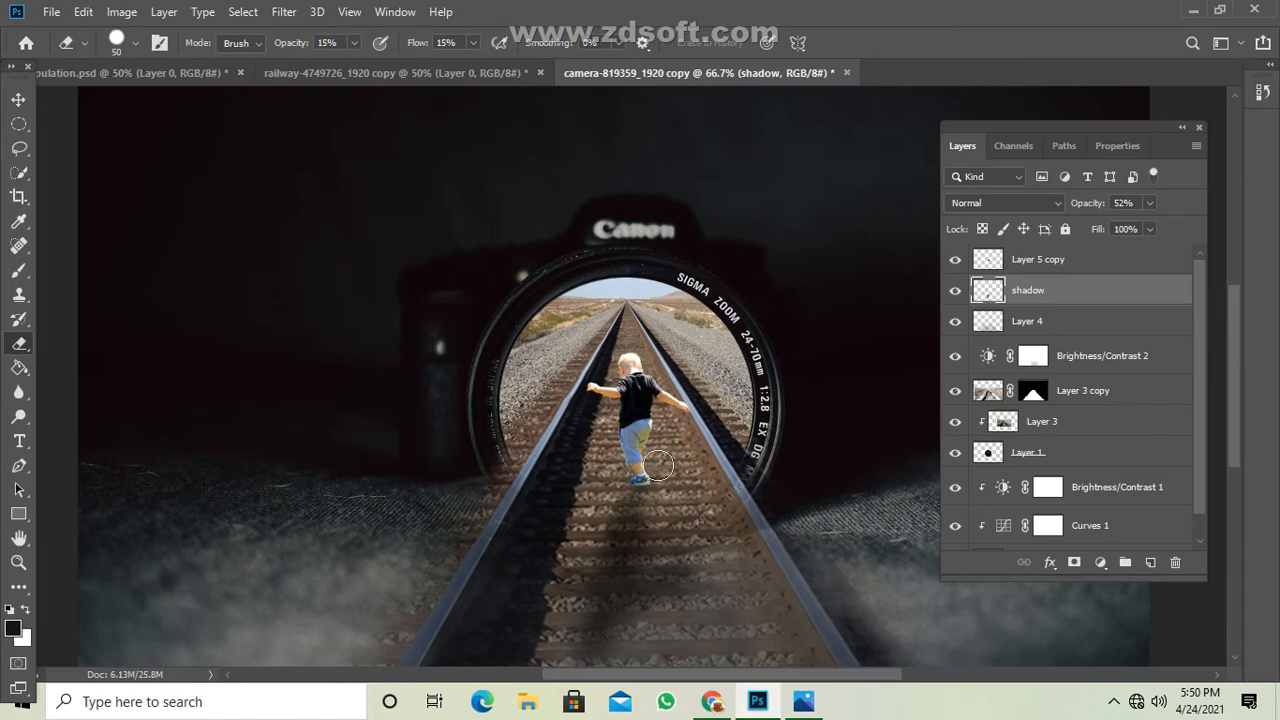
# Add a Curves adjustment layer directly above the Layer 5 copy toddler layer.
pyautogui.hotkey('ctrl', '-')
pyautogui.hotkey('ctrl', '-')
pyautogui.click(1068, 266)
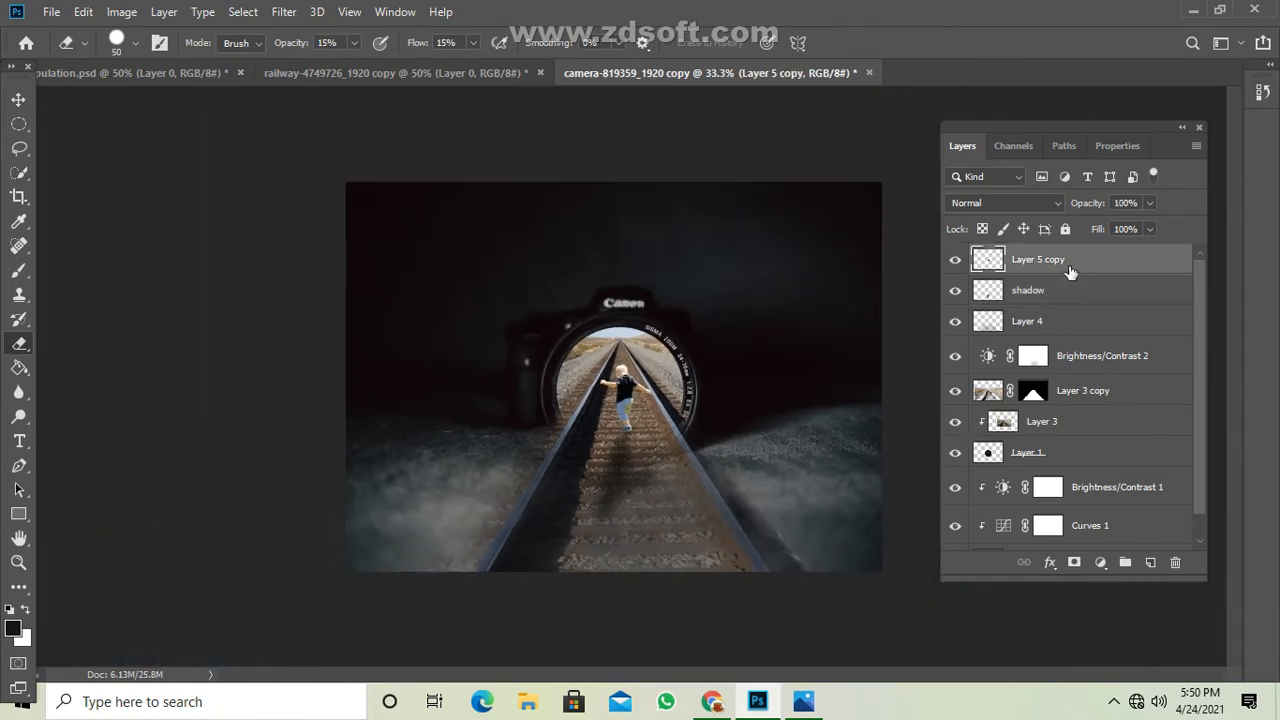
pyautogui.click(1050, 563)
pyautogui.click(1080, 624)
pyautogui.click(1100, 562)
pyautogui.click(1130, 330)
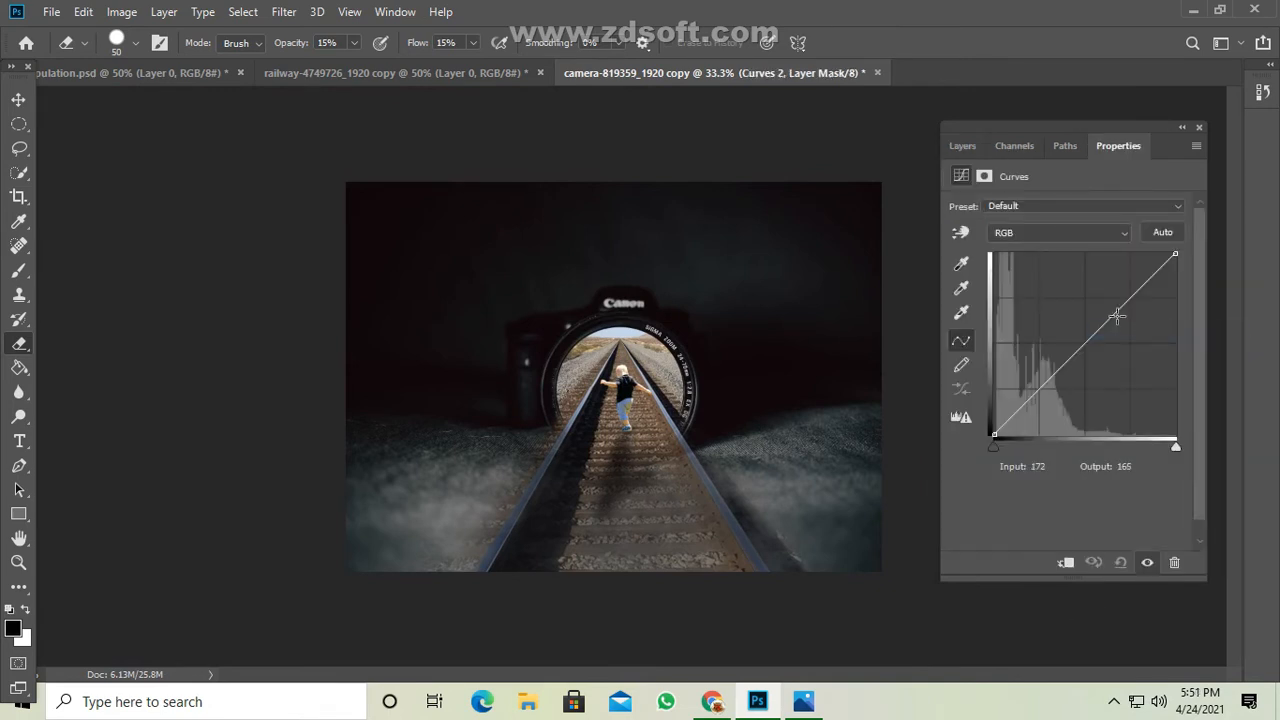
pyautogui.click(1117, 316)
pyautogui.moveTo(1117, 316); pyautogui.dragTo(1123, 313)
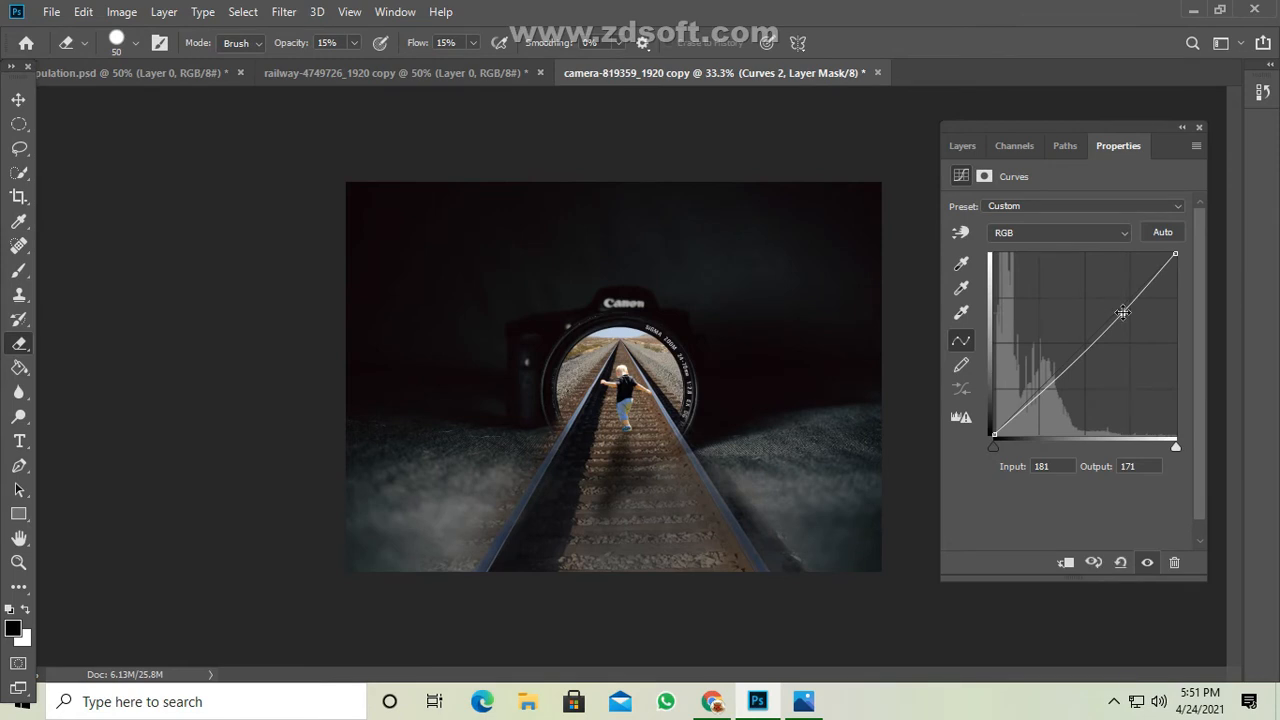
pyautogui.moveTo(1035, 397); pyautogui.dragTo(1023, 413)
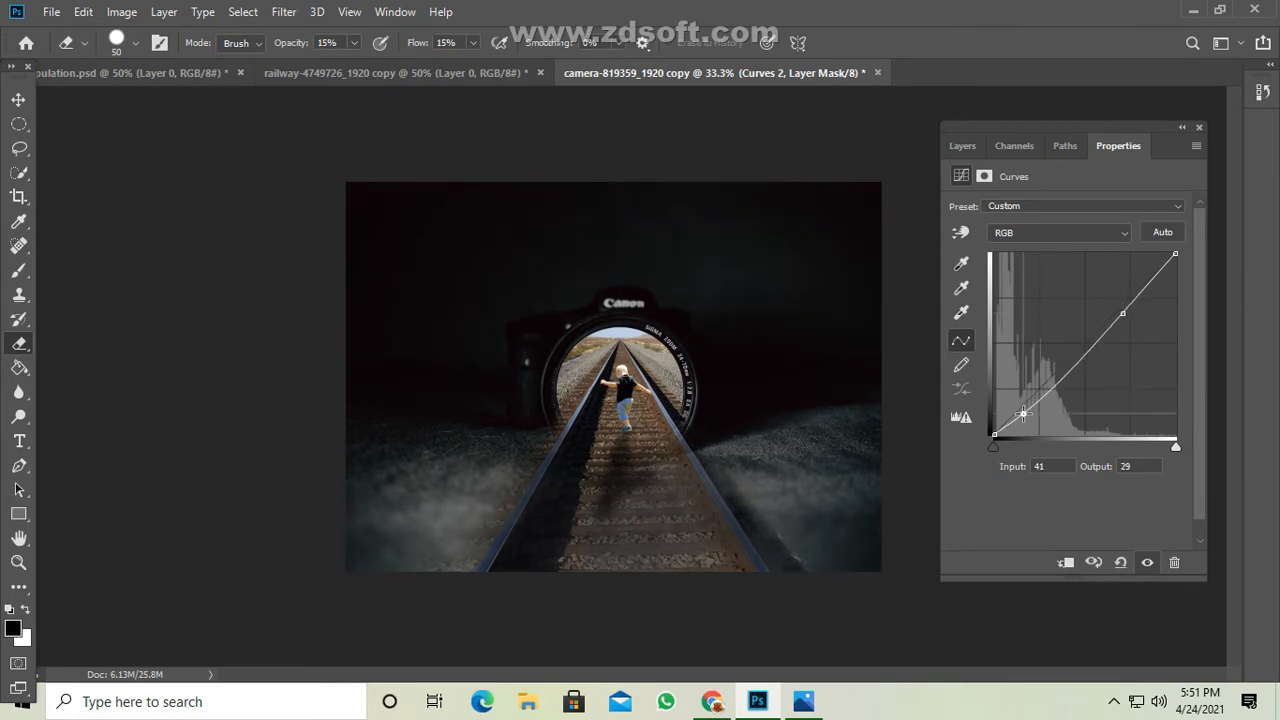
pyautogui.moveTo(1133, 299); pyautogui.dragTo(1134, 293)
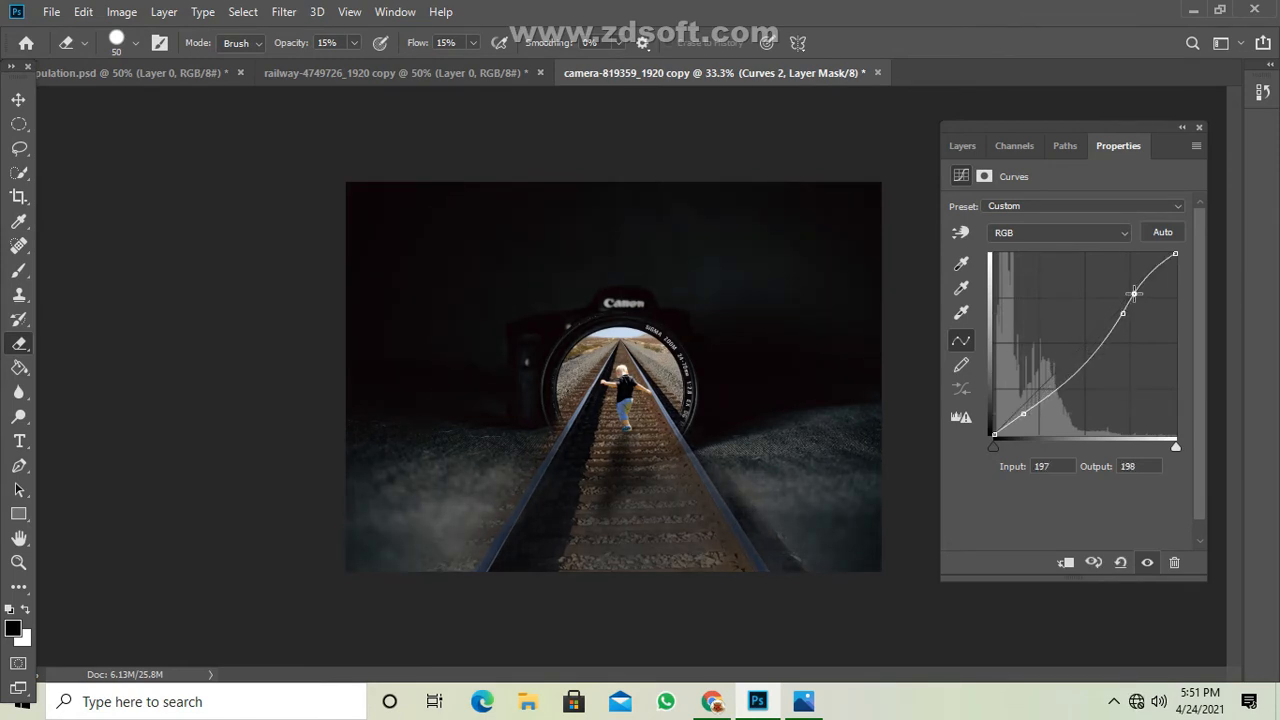
pyautogui.click(1123, 313)
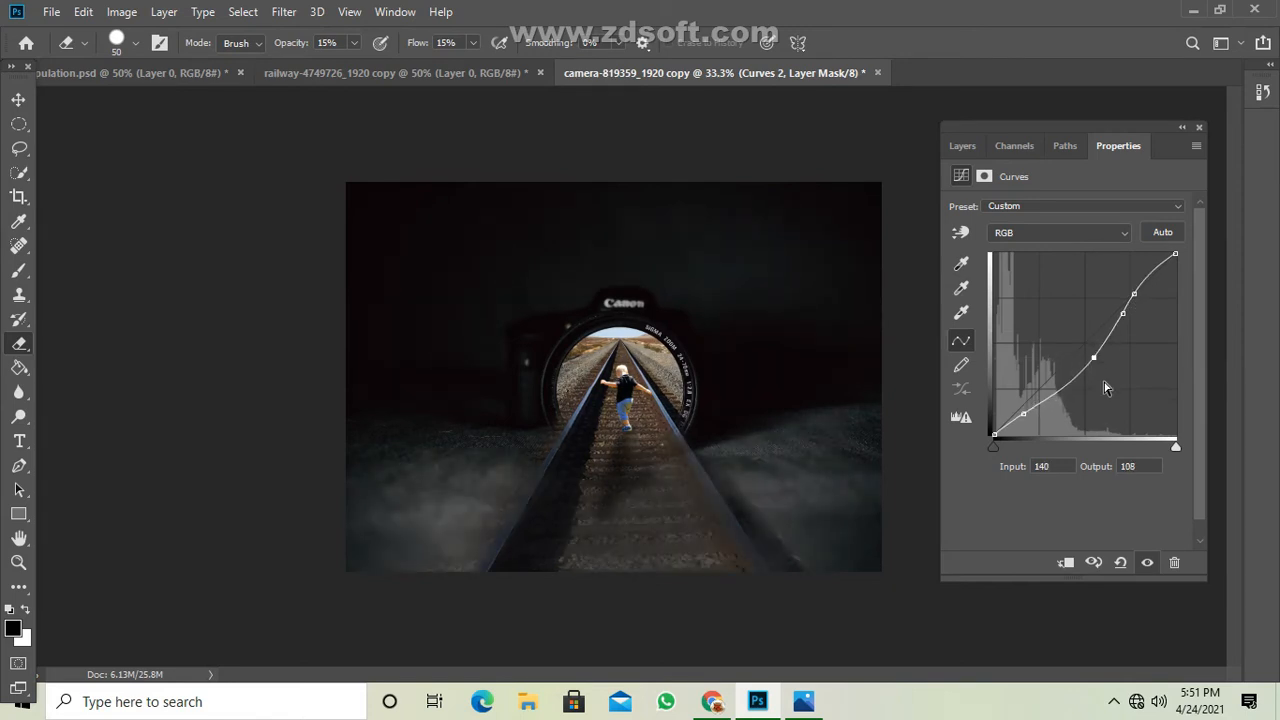
pyautogui.hotkey('ctrl', 'z')
pyautogui.hotkey('ctrl', 'z')
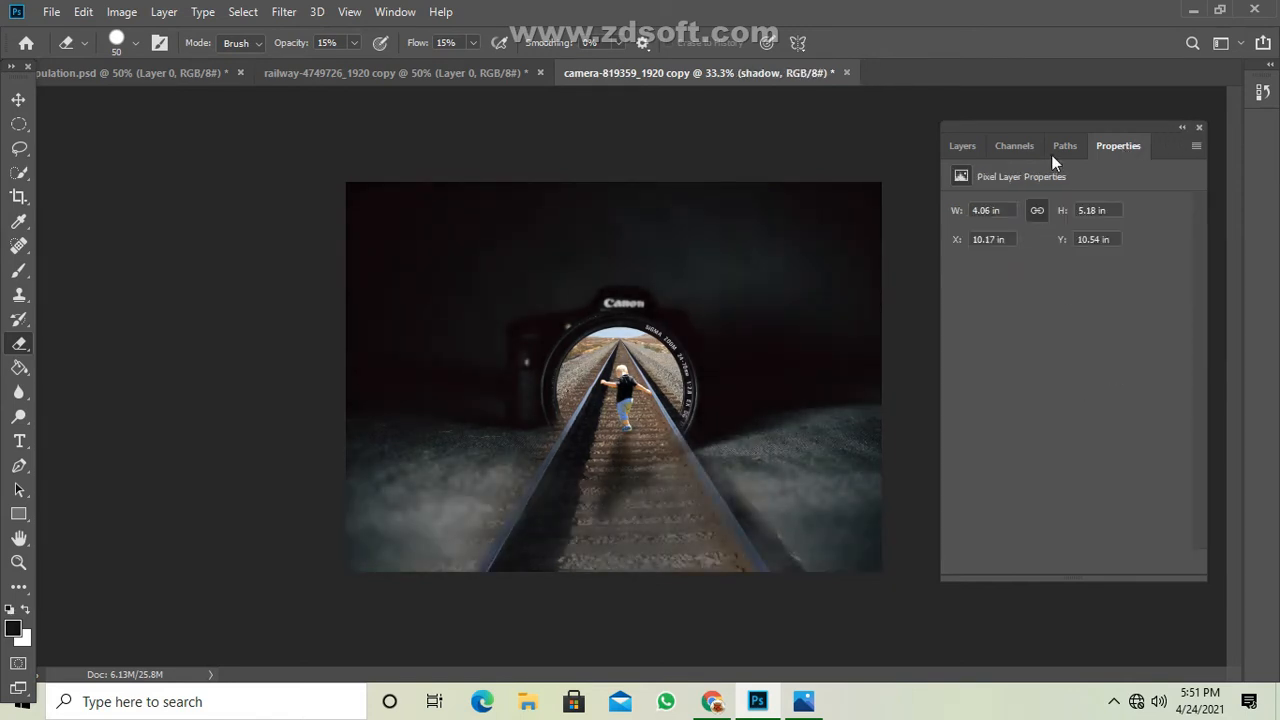
# Add a Curves adjustment layer above Layer 5 copy, lower its RGB midtones to input 117 and output 104, and compare with and without it.
pyautogui.click(962, 145)
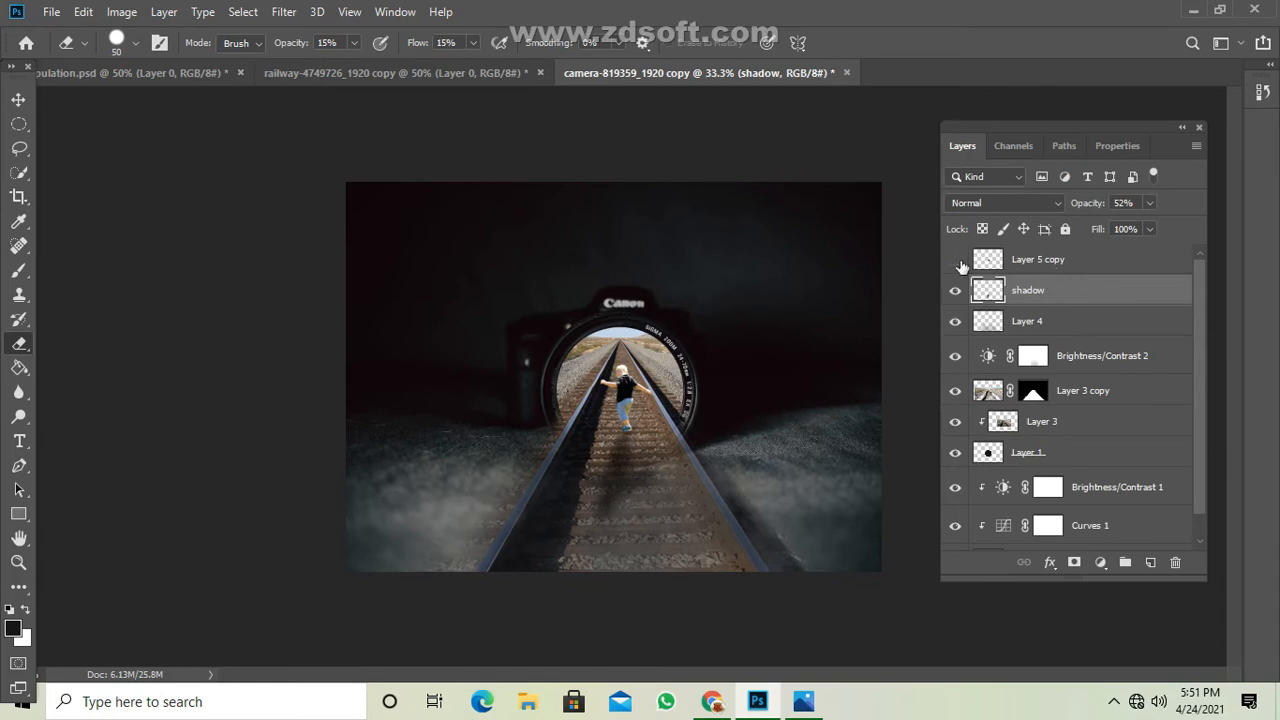
pyautogui.click(956, 262)
pyautogui.click(1047, 264)
pyautogui.click(1101, 563)
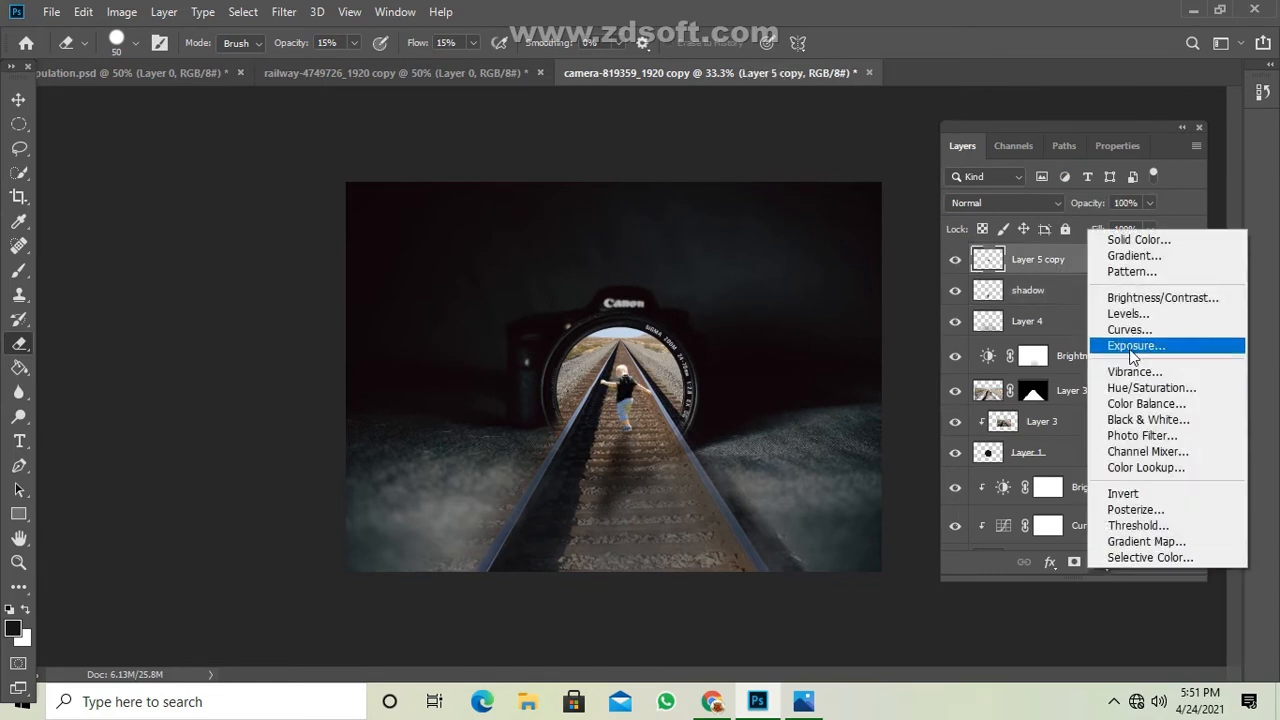
pyautogui.click(1114, 329)
pyautogui.moveTo(1074, 358); pyautogui.dragTo(1077, 360)
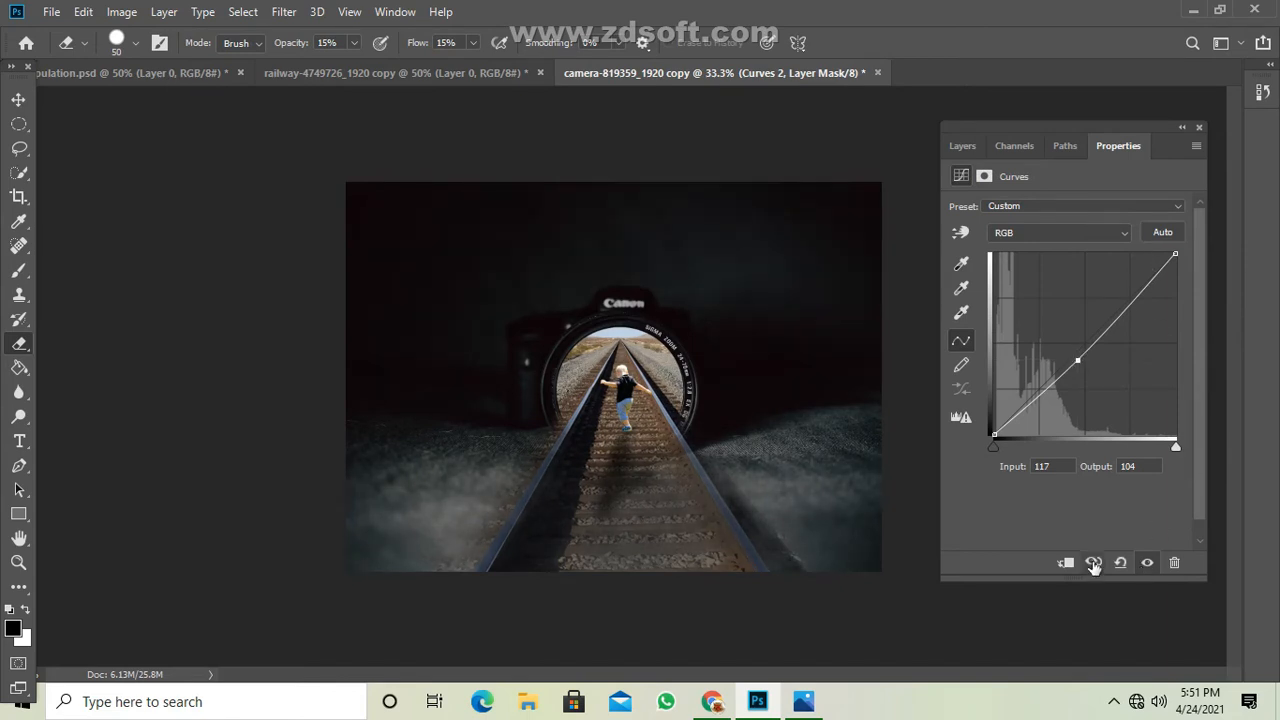
pyautogui.click(1147, 563)
pyautogui.click(1147, 563)
# Activate the Brush tool and reduce its size to 35 pixels for close work on the toddler.
pyautogui.click(962, 146)
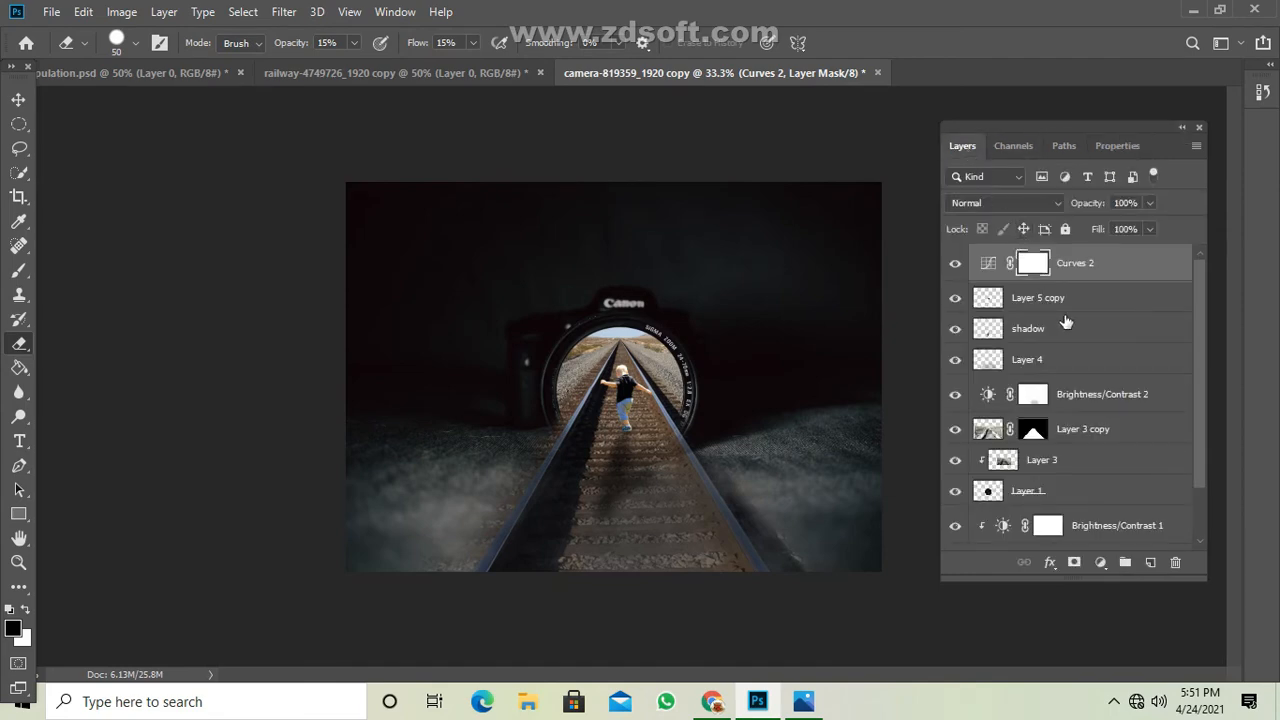
pyautogui.hotkey('ctrl', '+')
pyautogui.hotkey('ctrl', '+')
pyautogui.hotkey('ctrl', '+')
pyautogui.scroll(-2, 885, 385)
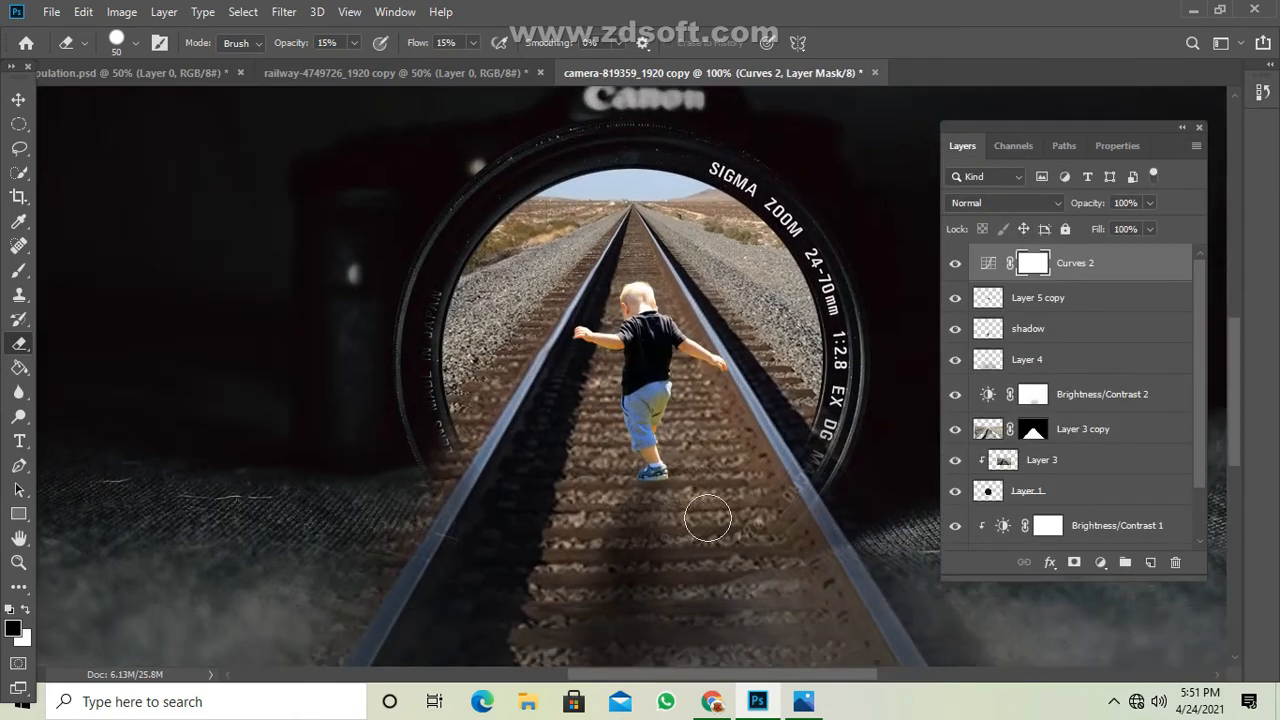
pyautogui.click(18, 270)
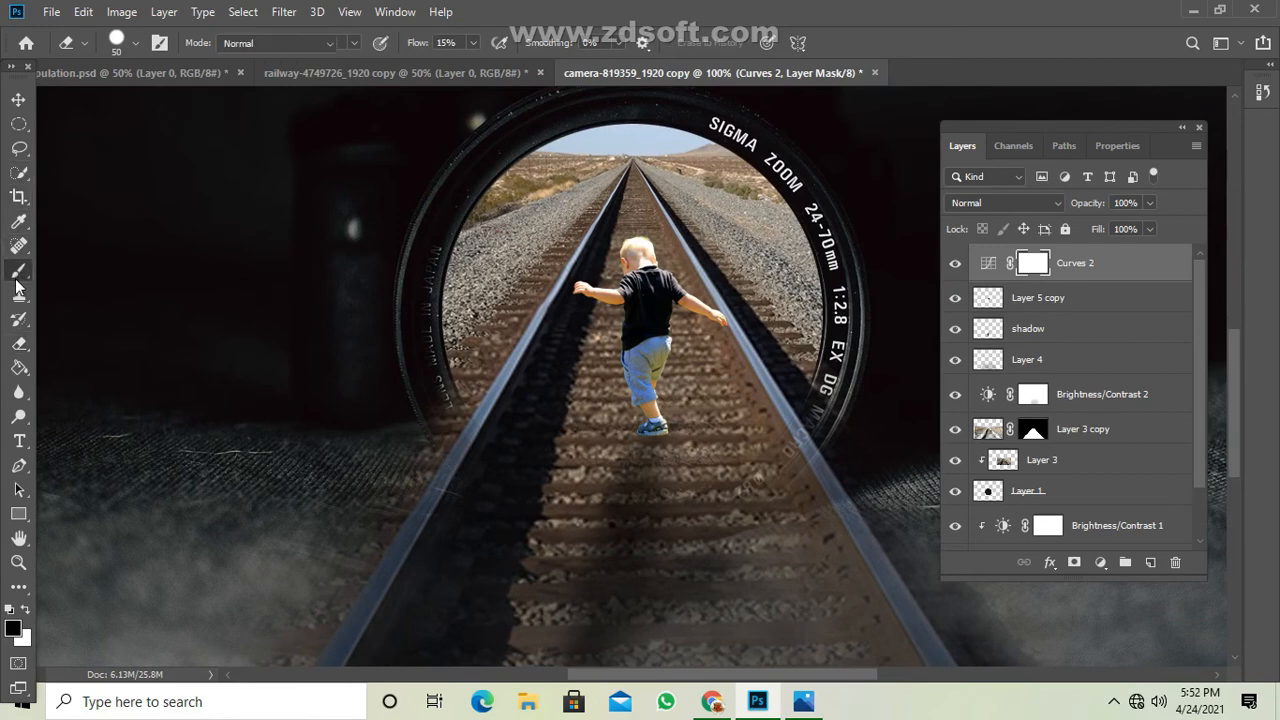
pyautogui.rightClick(18, 270)
pyautogui.click(100, 264)
pyautogui.press('[')
pyautogui.press('[')
pyautogui.press('[')
pyautogui.press('[')
pyautogui.press('[')
pyautogui.press('[')
pyautogui.press('[')
pyautogui.press('[')
pyautogui.press('[')
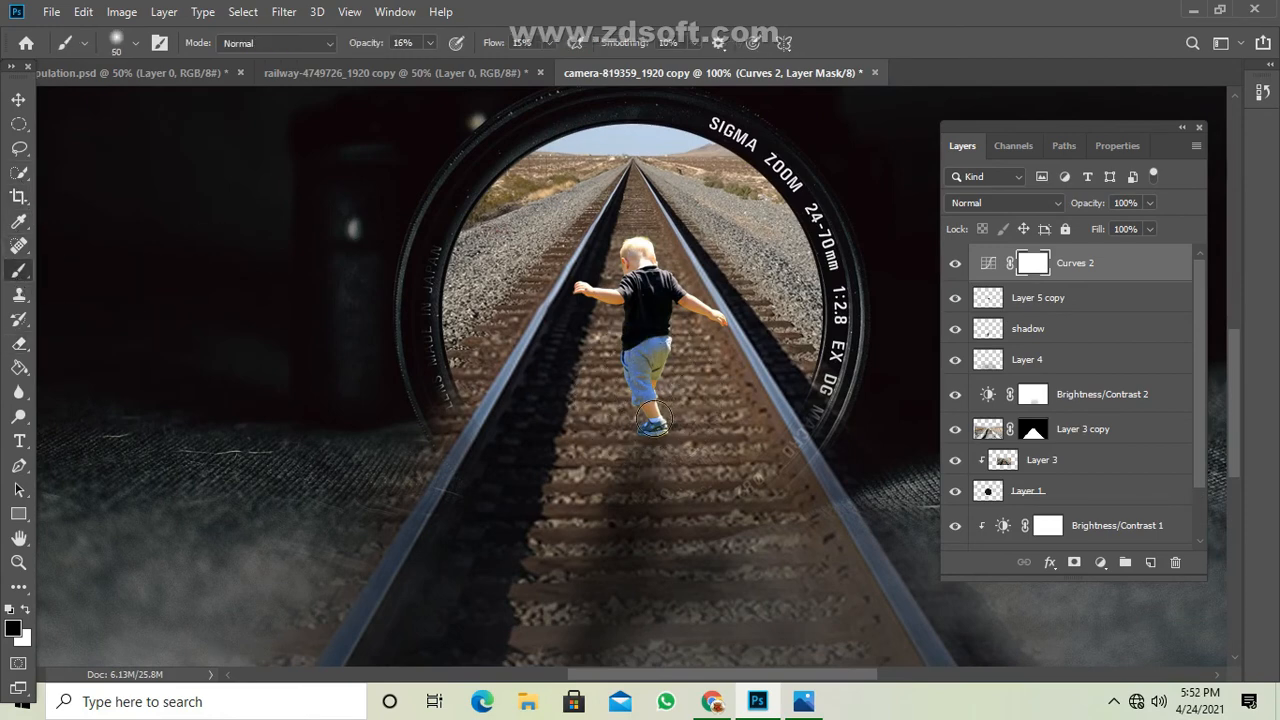
# Add an empty layer directly above Layer 5 copy and hide the Curves 2 adjustment layer.
pyautogui.click(1052, 300)
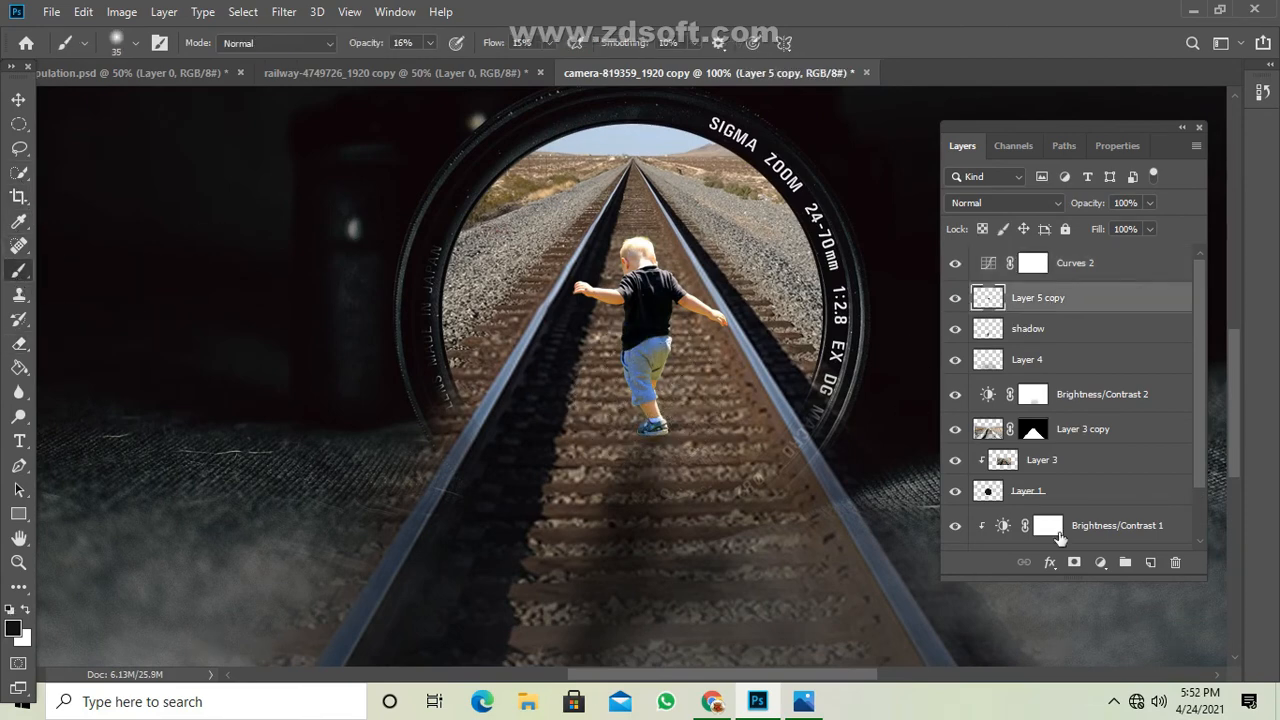
pyautogui.click(1150, 562)
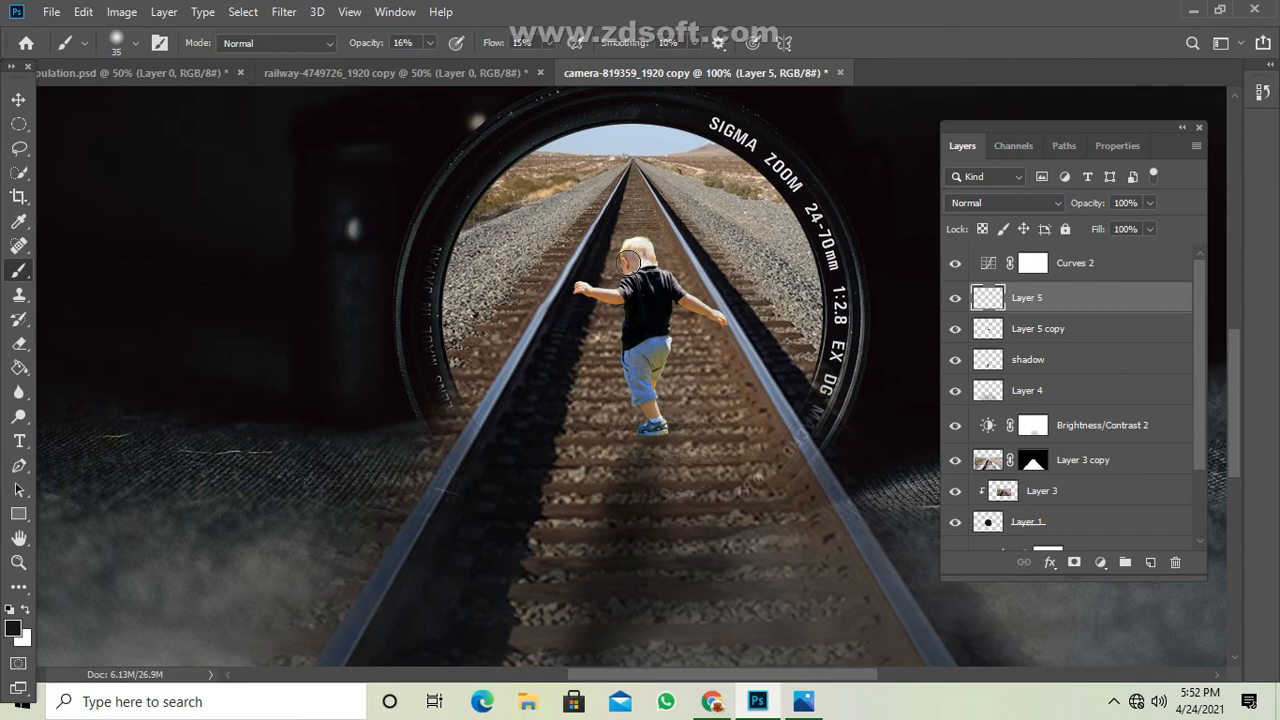
pyautogui.click(956, 264)
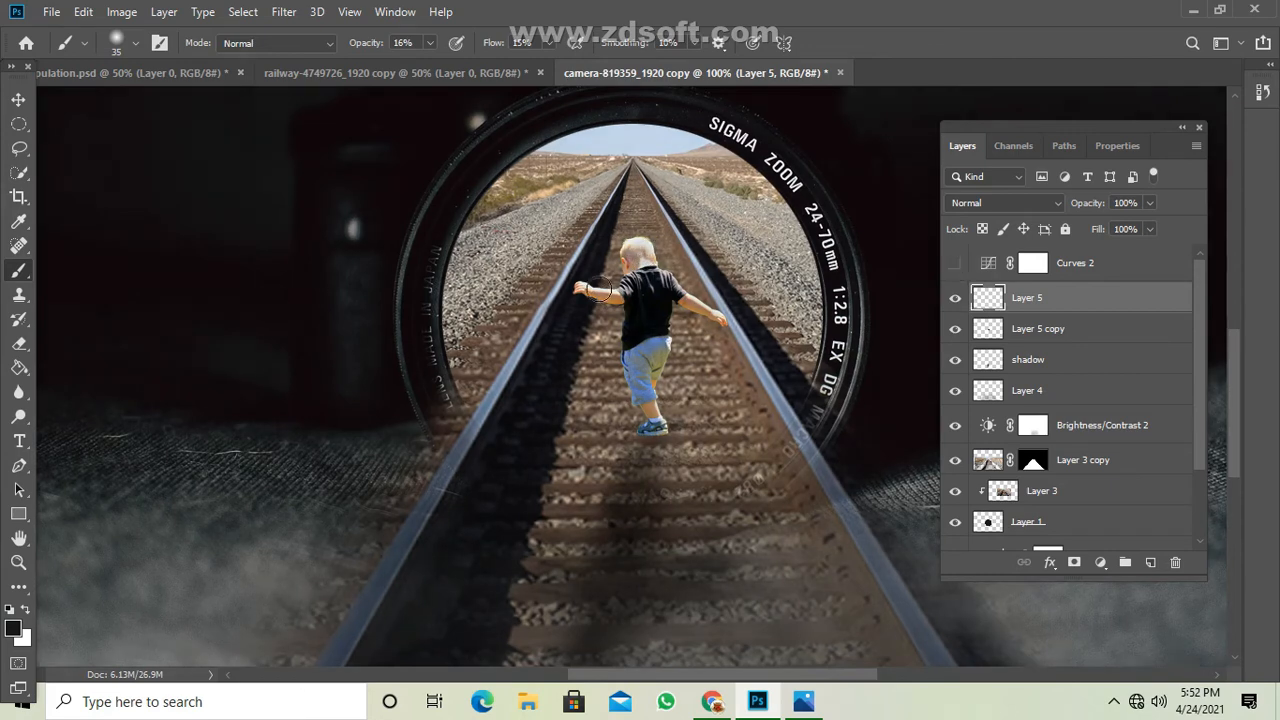
# Activate the Burn tool with a 20-pixel brush and try to darken the toddler's leg and shoe at 75% exposure on Layer 5.
pyautogui.hotkey('ctrl', '+')
pyautogui.hotkey('ctrl', '+')
pyautogui.hotkey('ctrl', '+')
pyautogui.moveTo(723, 346); pyautogui.dragTo(455, 273)
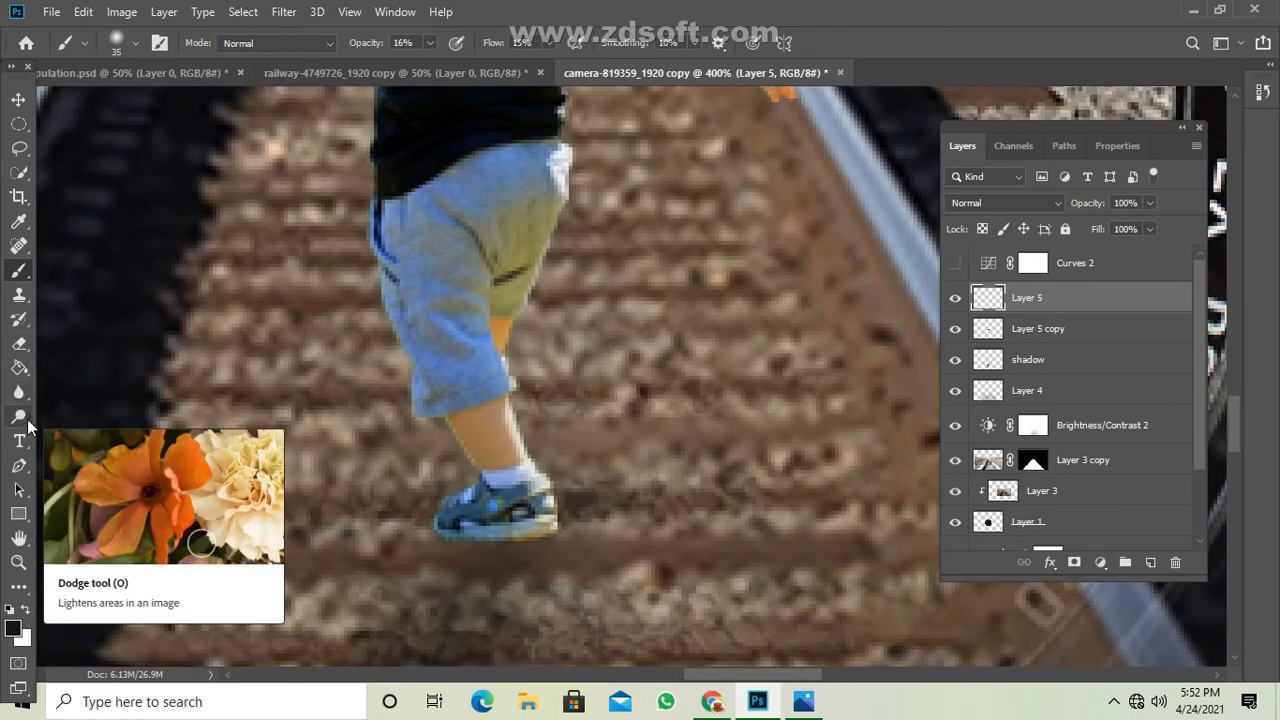
pyautogui.moveTo(18, 416); pyautogui.dragTo(115, 432)
pyautogui.click(94, 434)
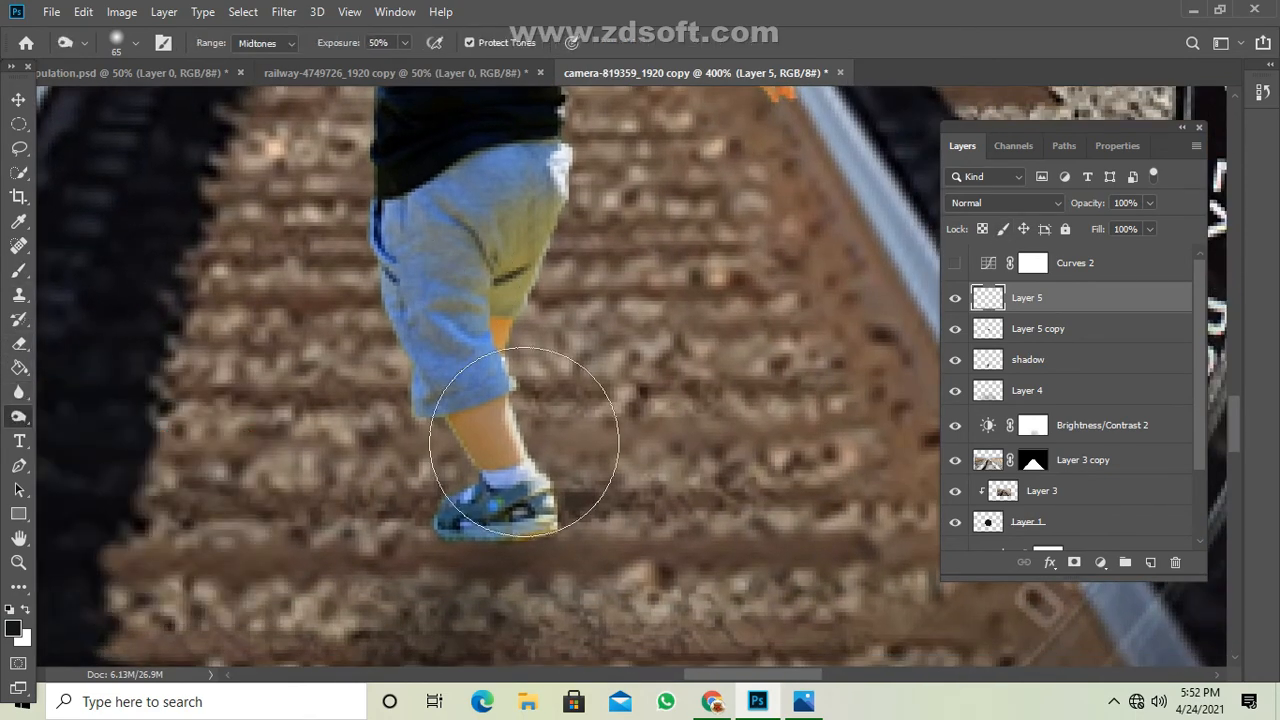
pyautogui.press('[')
pyautogui.press('[')
pyautogui.press('[')
pyautogui.press('[')
pyautogui.press('[')
pyautogui.moveTo(495, 436)
pyautogui.mouseDown()
pyautogui.moveTo(495, 411)
pyautogui.moveTo(523, 453)
pyautogui.moveTo(497, 480)
pyautogui.moveTo(518, 480)
pyautogui.mouseUp()
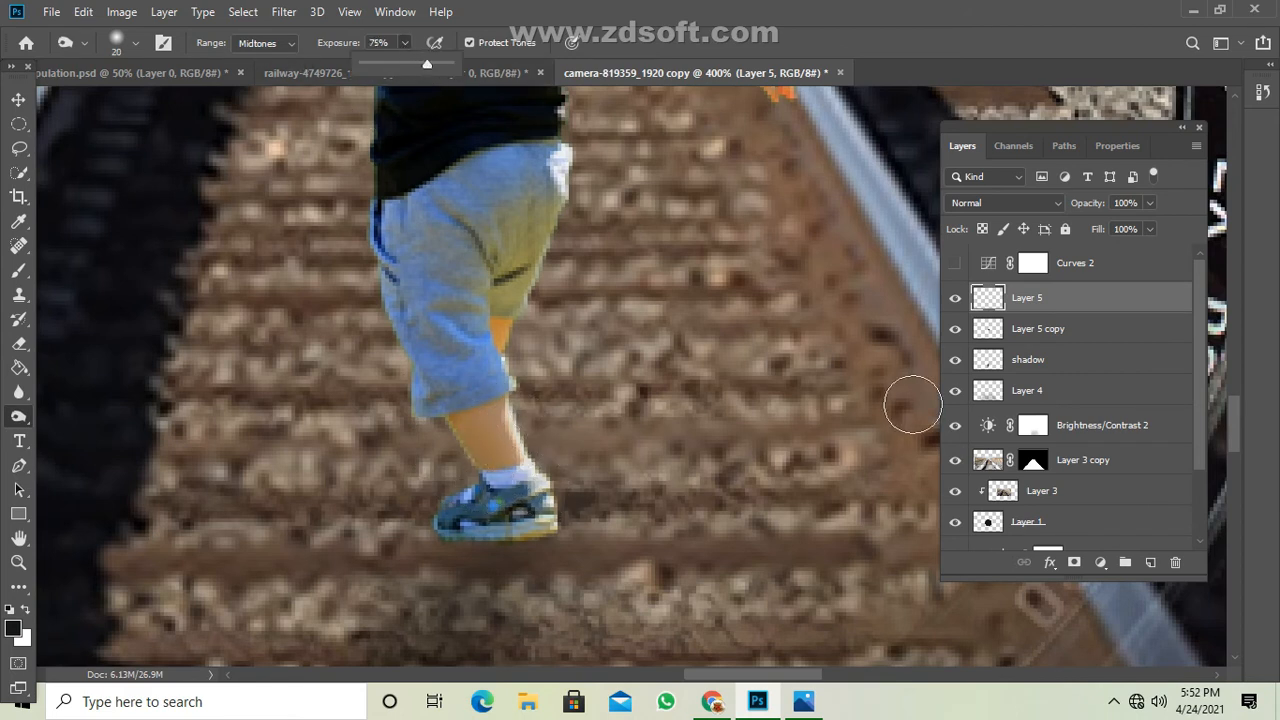
pyautogui.moveTo(540, 498)
pyautogui.mouseDown()
pyautogui.moveTo(494, 427)
pyautogui.moveTo(506, 416)
pyautogui.mouseUp()
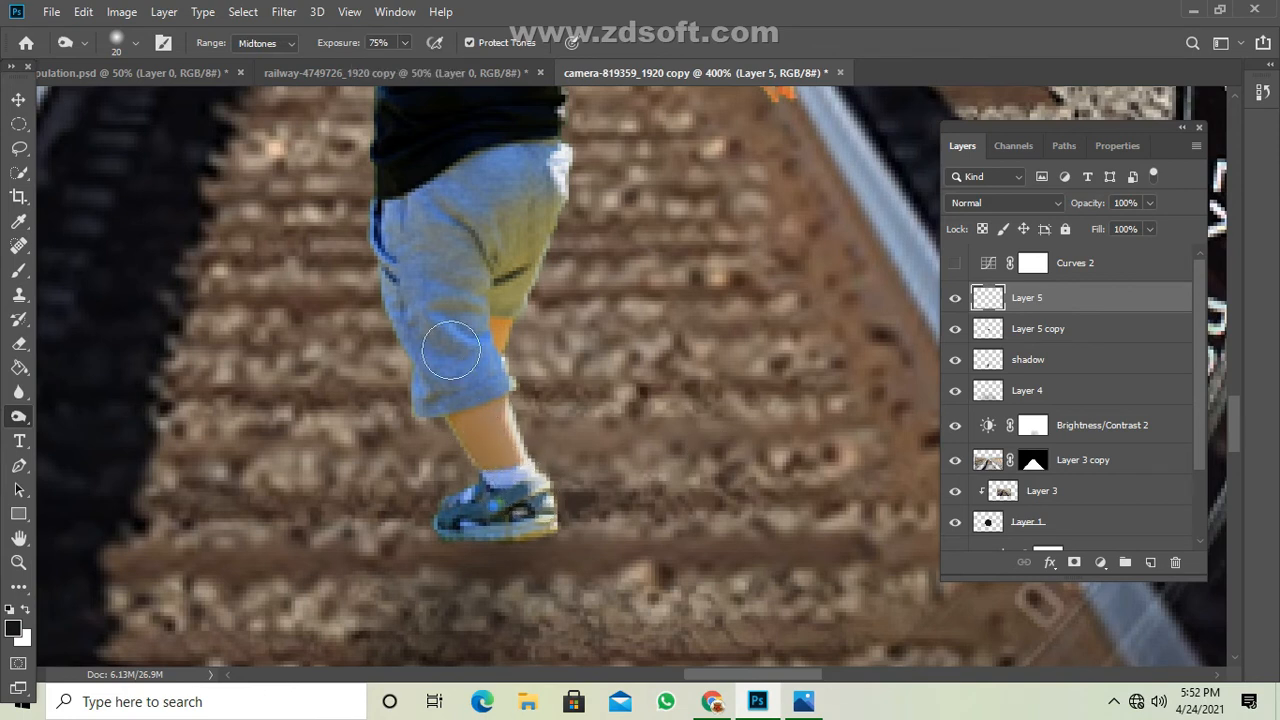
# On Layer 5 copy, reduce the burn exposure to 11% and darken the toddler's shorts, lower leg and shoe.
pyautogui.click(1030, 330)
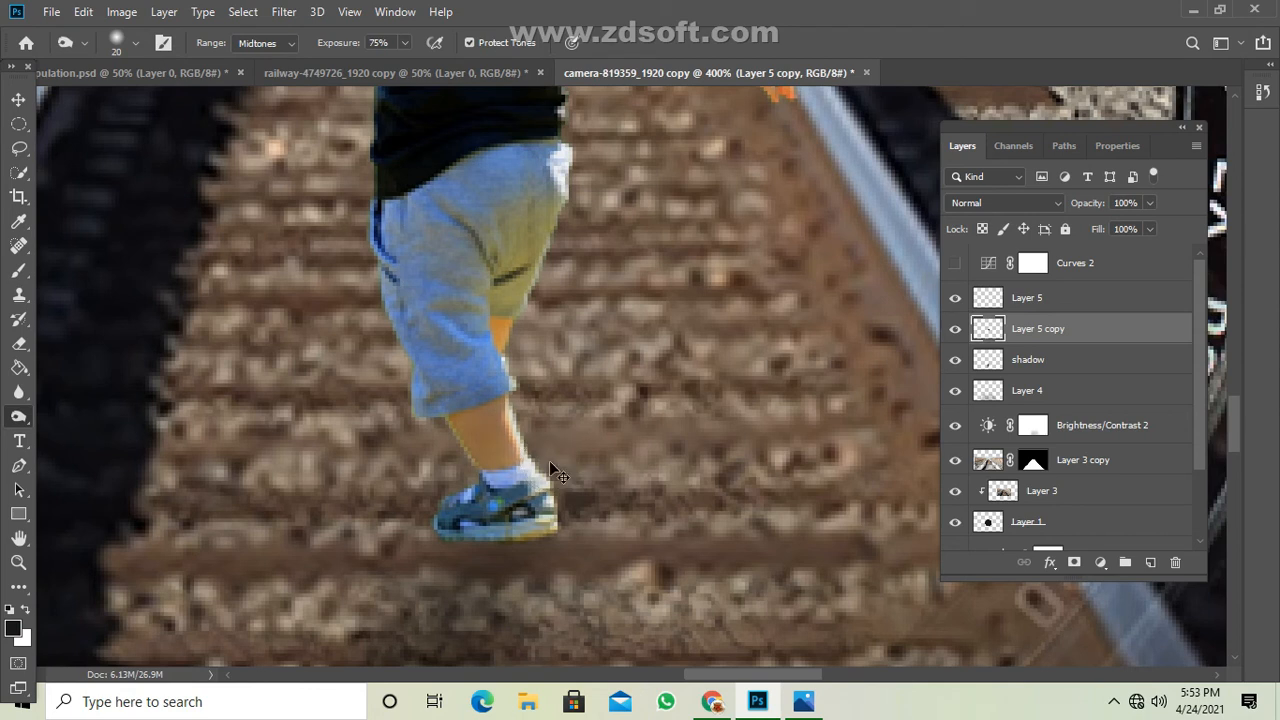
pyautogui.click(404, 42)
pyautogui.click(459, 397)
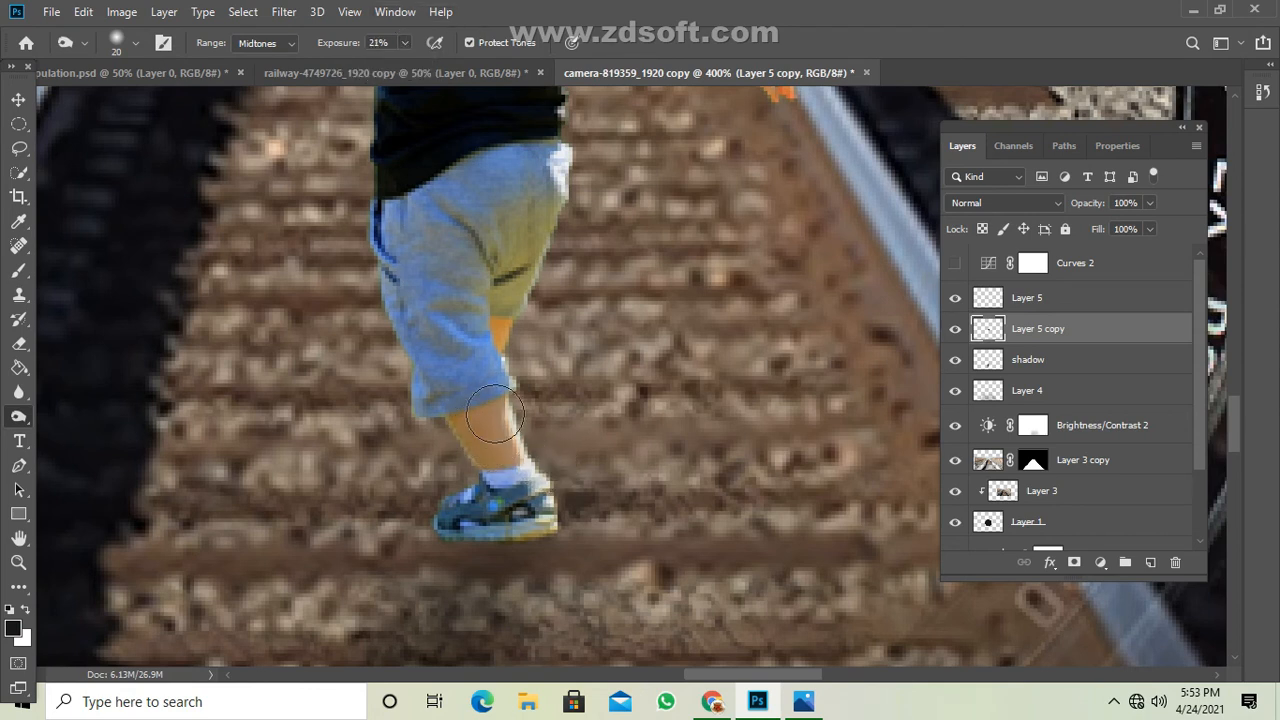
pyautogui.click(404, 45)
pyautogui.moveTo(403, 60); pyautogui.dragTo(395, 61)
pyautogui.moveTo(457, 318)
pyautogui.mouseDown()
pyautogui.moveTo(446, 346)
pyautogui.moveTo(397, 296)
pyautogui.moveTo(480, 183)
pyautogui.moveTo(512, 205)
pyautogui.moveTo(512, 337)
pyautogui.moveTo(548, 487)
pyautogui.mouseUp()
# Burn along the edge of the toddler's shorts and over both outstretched arms and hands.
pyautogui.scroll(5, 548, 487)
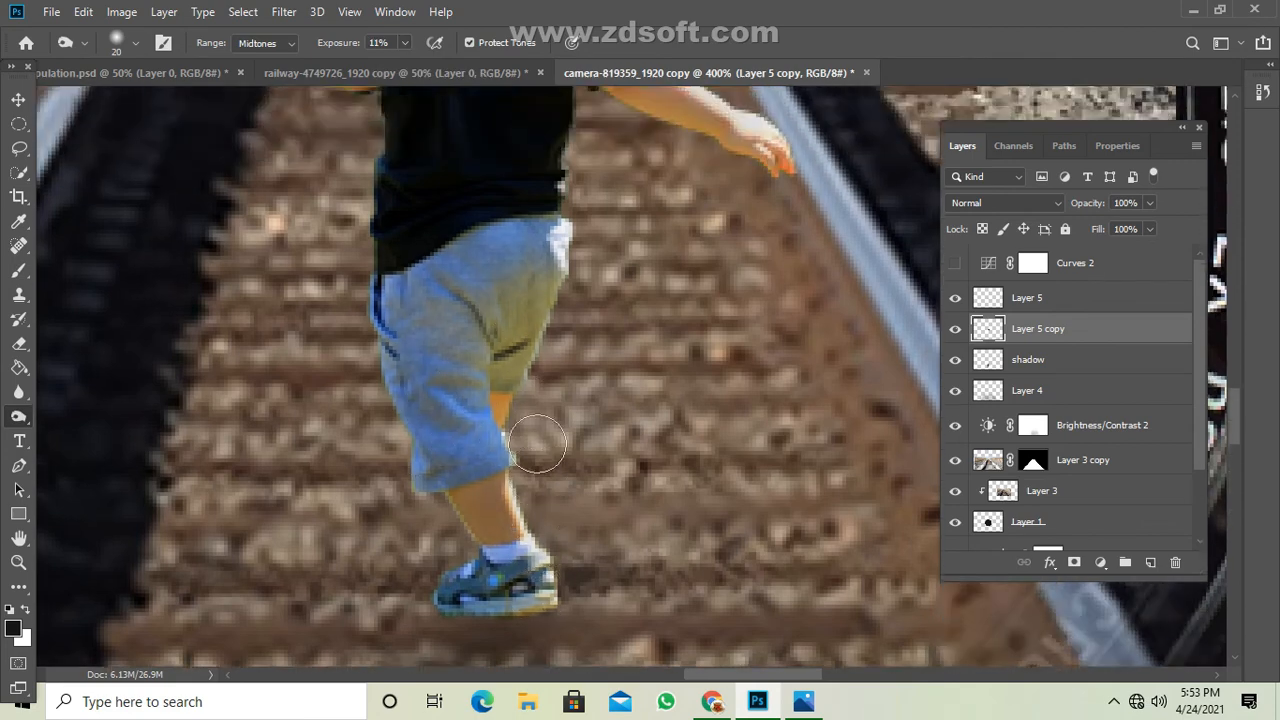
pyautogui.moveTo(543, 337)
pyautogui.mouseDown()
pyautogui.moveTo(383, 405)
pyautogui.moveTo(452, 600)
pyautogui.moveTo(466, 389)
pyautogui.moveTo(512, 304)
pyautogui.moveTo(678, 195)
pyautogui.moveTo(702, 241)
pyautogui.moveTo(653, 172)
pyautogui.moveTo(788, 265)
pyautogui.moveTo(743, 247)
pyautogui.mouseUp()
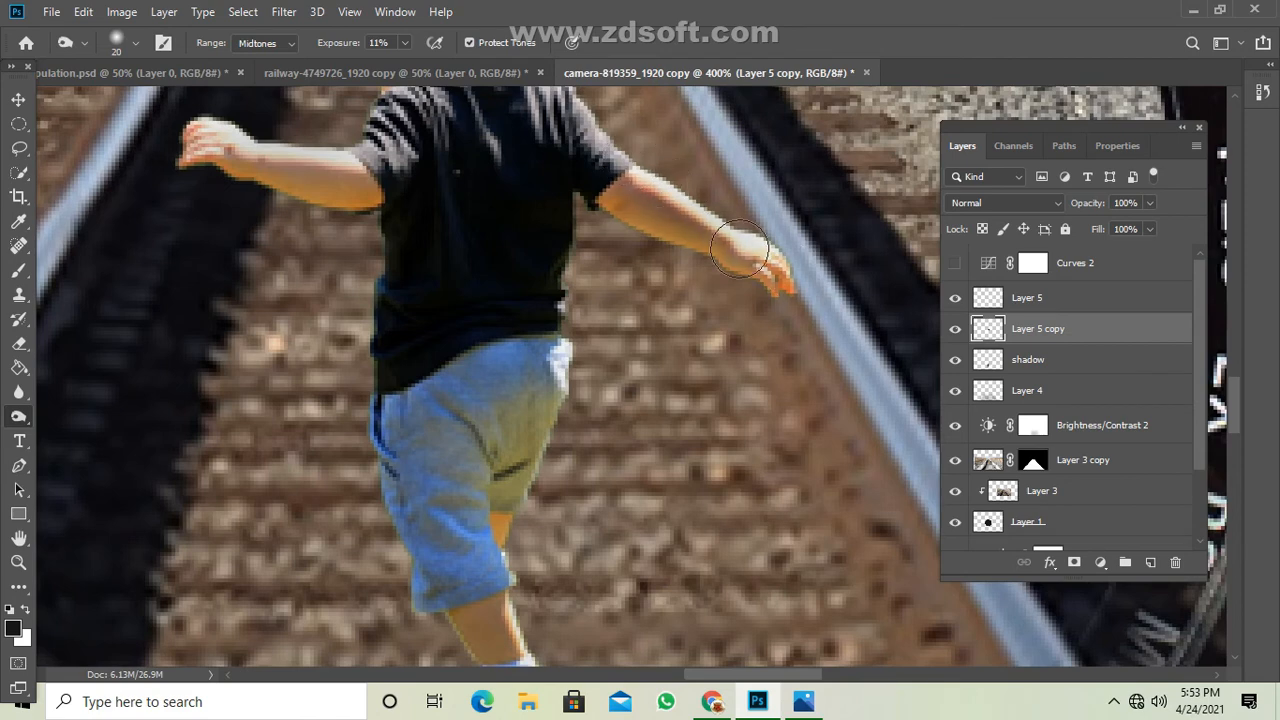
pyautogui.moveTo(245, 123)
pyautogui.mouseDown()
pyautogui.moveTo(241, 147)
pyautogui.moveTo(215, 125)
pyautogui.mouseUp()
pyautogui.moveTo(337, 169); pyautogui.dragTo(327, 182)
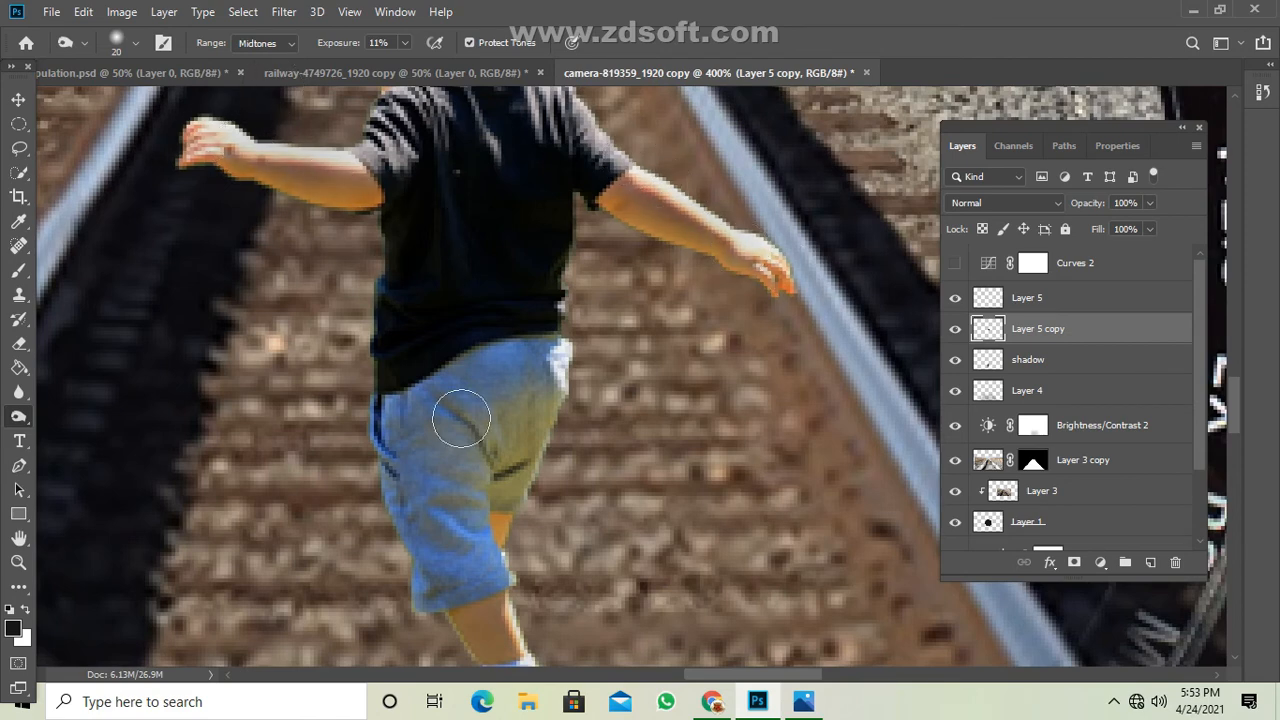
# Burn the toddler's blond hair and deepen the shading along the upper edges of both arms.
pyautogui.scroll(1, 480, 405)
pyautogui.scroll(2, 547, 590)
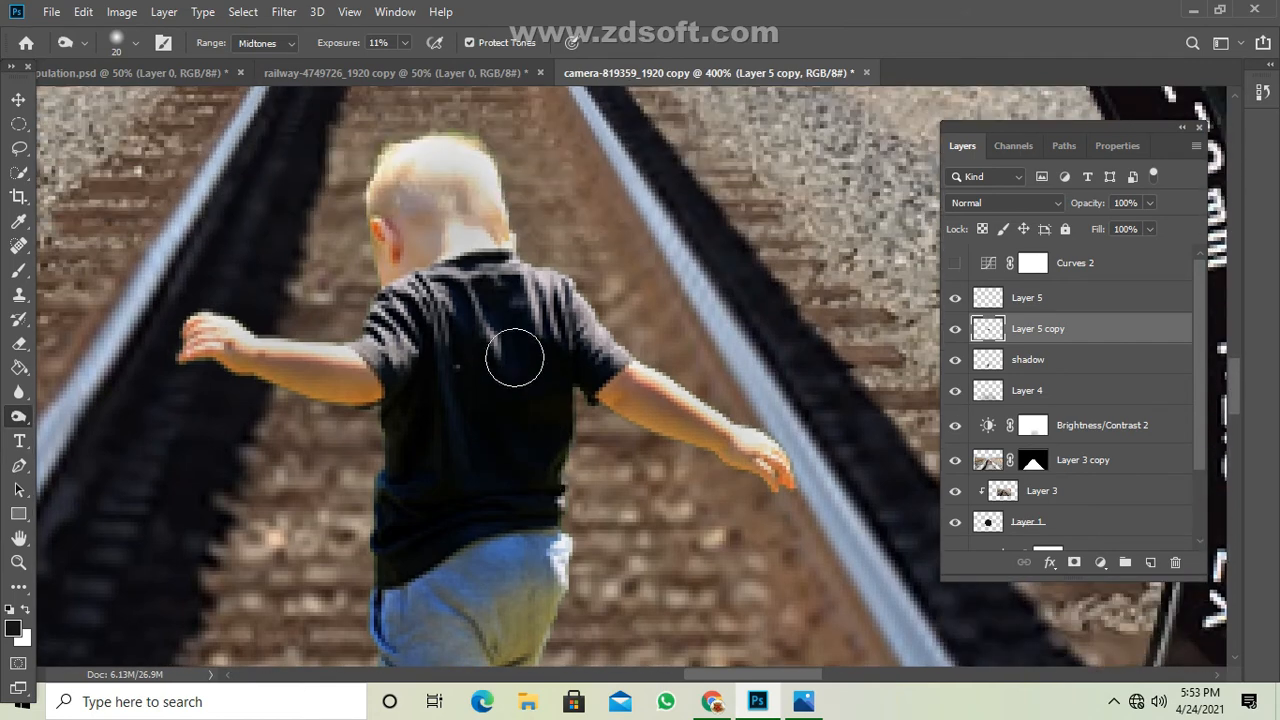
pyautogui.moveTo(488, 174)
pyautogui.mouseDown()
pyautogui.moveTo(409, 151)
pyautogui.moveTo(460, 143)
pyautogui.moveTo(519, 224)
pyautogui.moveTo(391, 222)
pyautogui.moveTo(394, 294)
pyautogui.moveTo(396, 205)
pyautogui.moveTo(422, 159)
pyautogui.moveTo(452, 152)
pyautogui.moveTo(508, 188)
pyautogui.moveTo(465, 142)
pyautogui.moveTo(409, 167)
pyautogui.mouseUp()
pyautogui.moveTo(615, 348); pyautogui.dragTo(725, 420)
pyautogui.moveTo(273, 333)
pyautogui.mouseDown()
pyautogui.moveTo(378, 341)
pyautogui.moveTo(184, 328)
pyautogui.moveTo(233, 313)
pyautogui.mouseUp()
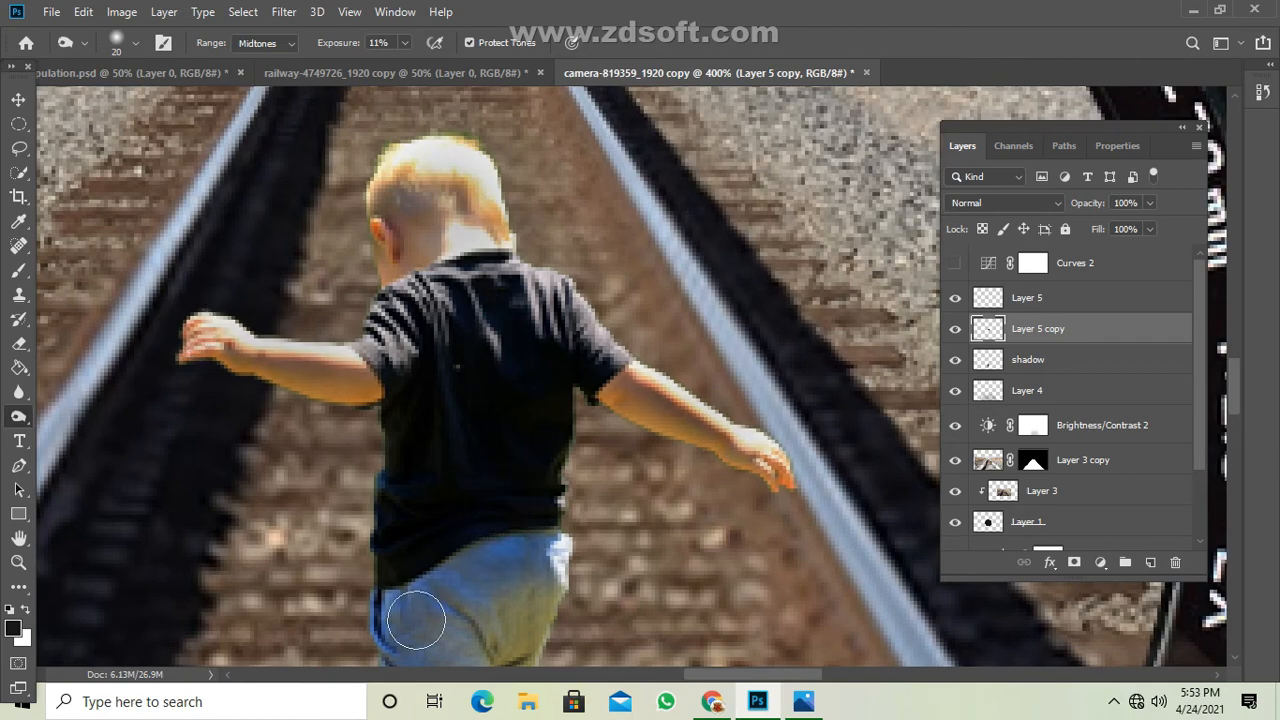
# Darken the toddler's shoe and sole with the Burn tool, checking the figure against the whole composite.
pyautogui.hotkey('ctrl', '-')
pyautogui.hotkey('ctrl', '-')
pyautogui.hotkey('ctrl', '-')
pyautogui.hotkey('ctrl', '-')
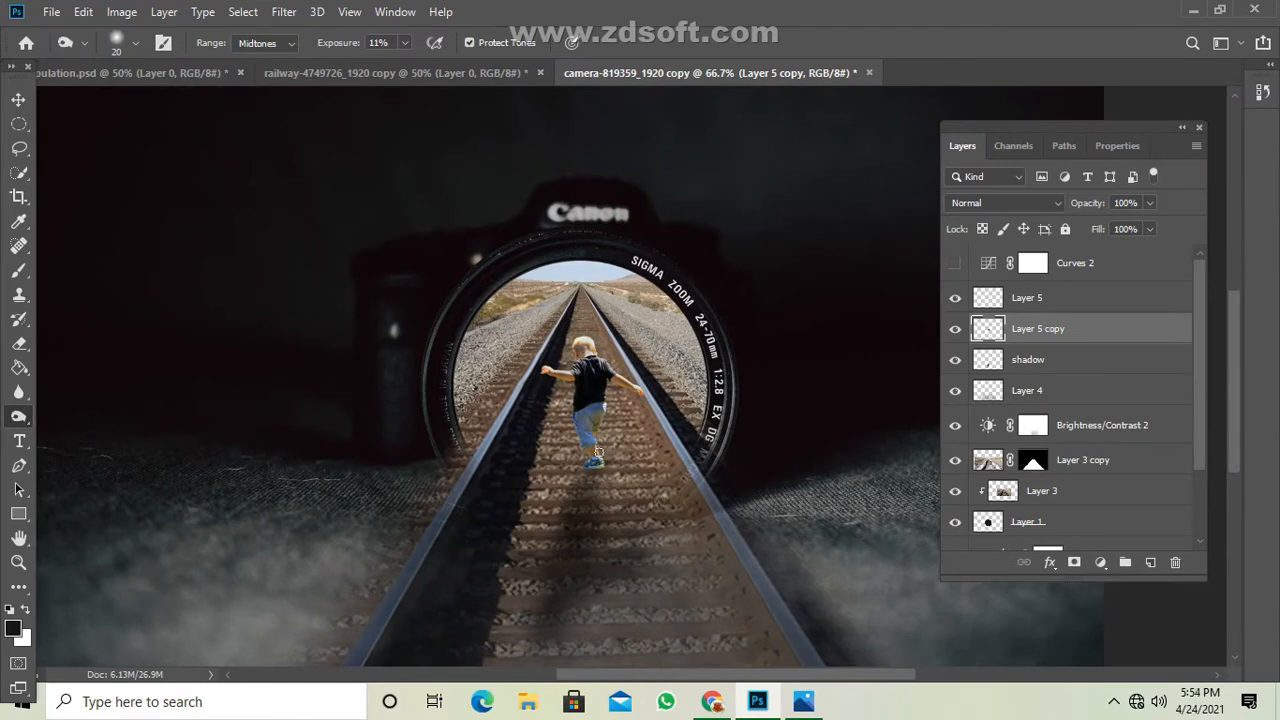
pyautogui.hotkey('ctrl', '+')
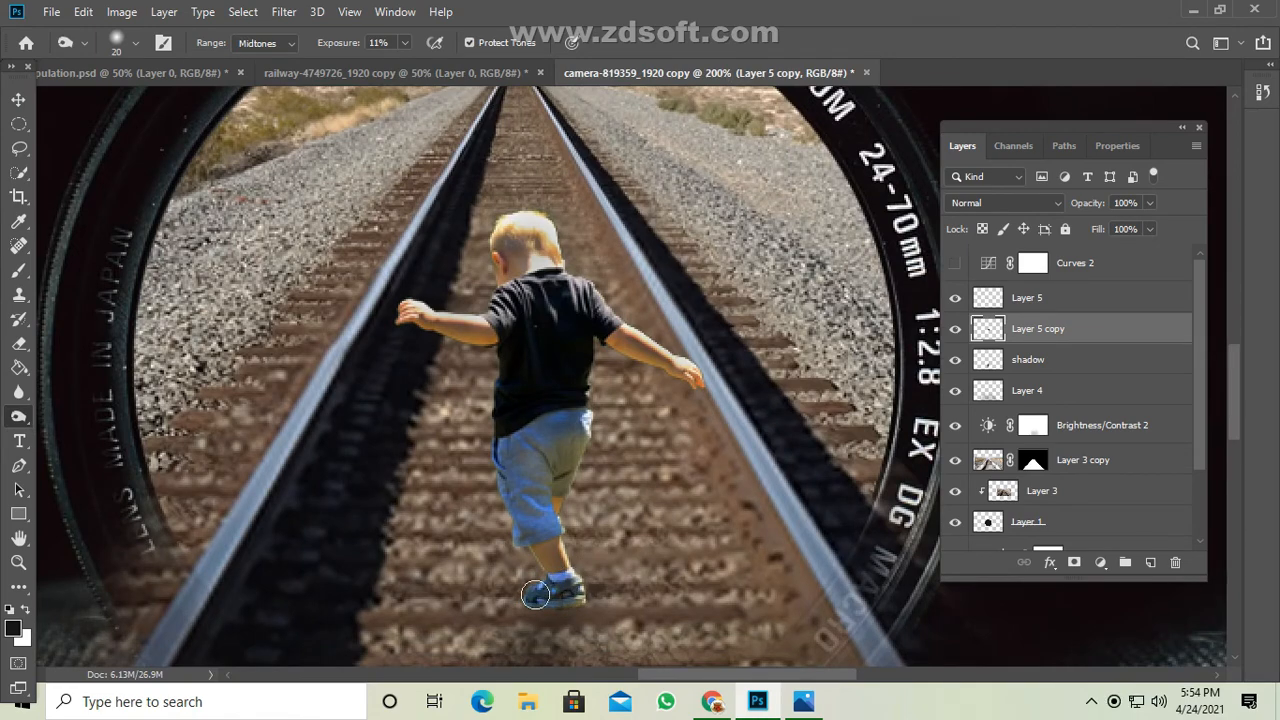
pyautogui.scroll(-4, 669, 579)
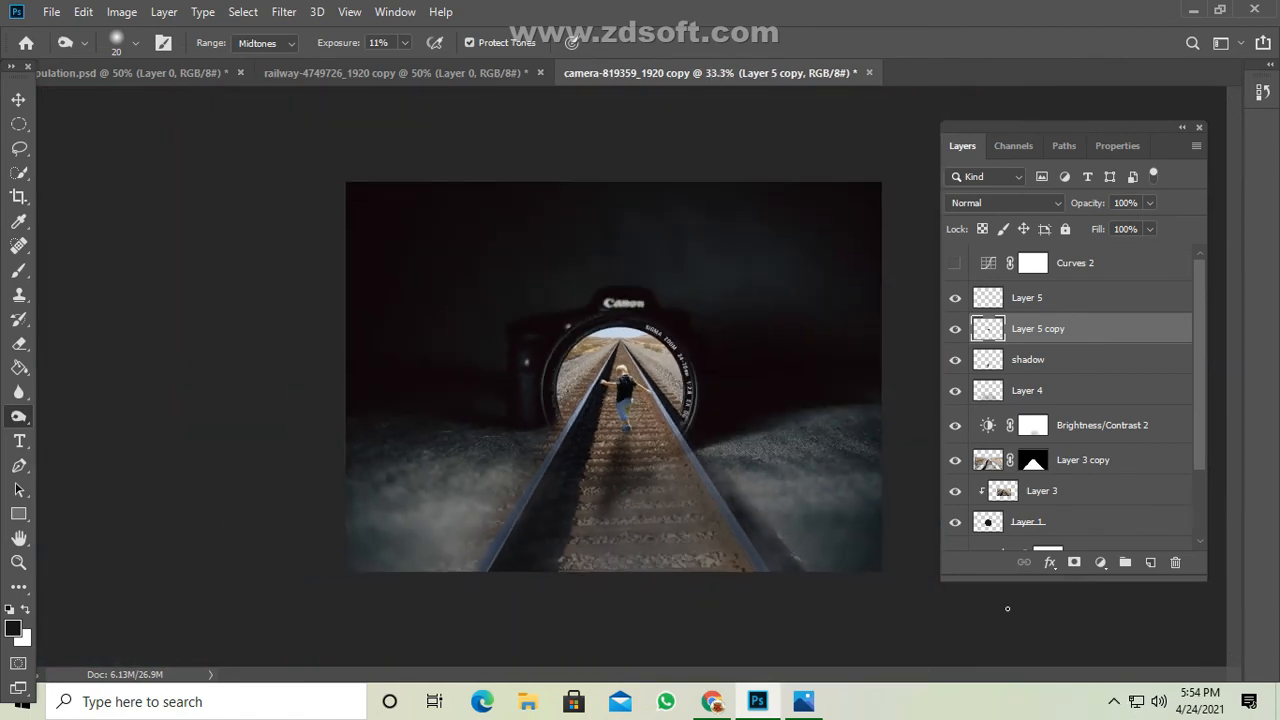
pyautogui.scroll(4, 622, 405)
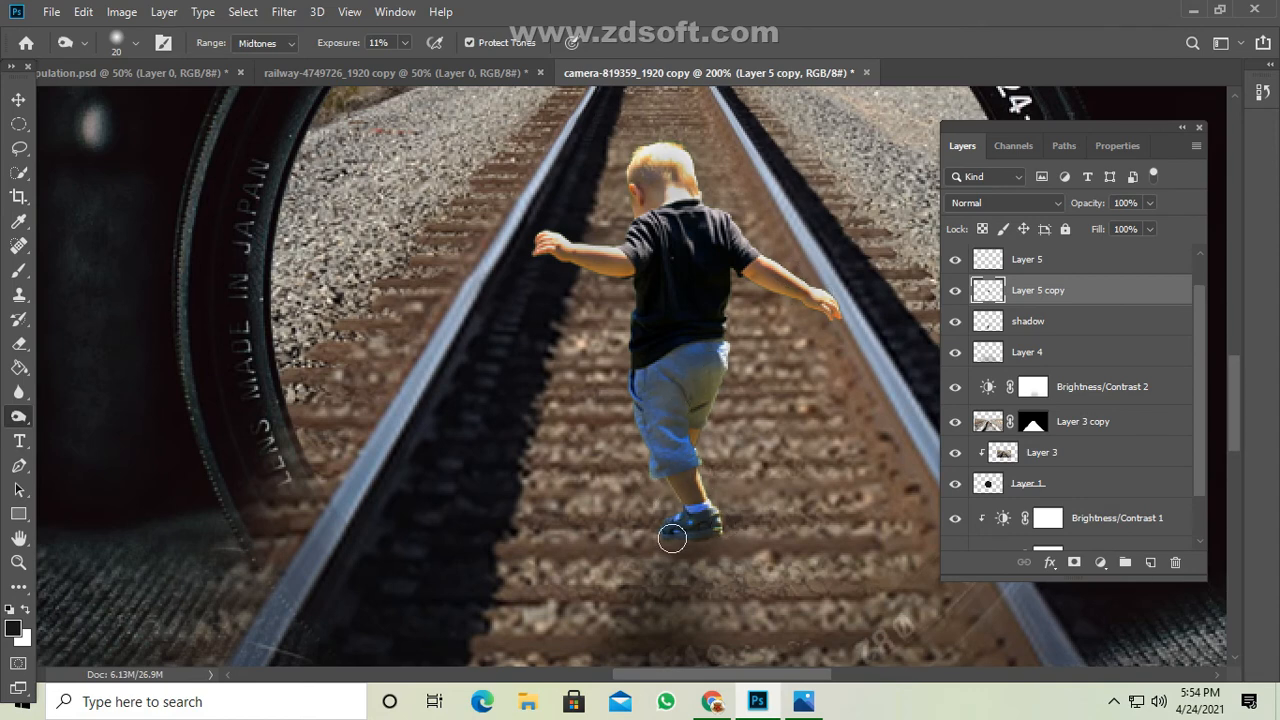
# Paint a dark contact shadow beneath the toddler's shoe with a 15-pixel brush at 25% opacity and 22% flow.
pyautogui.click(18, 270)
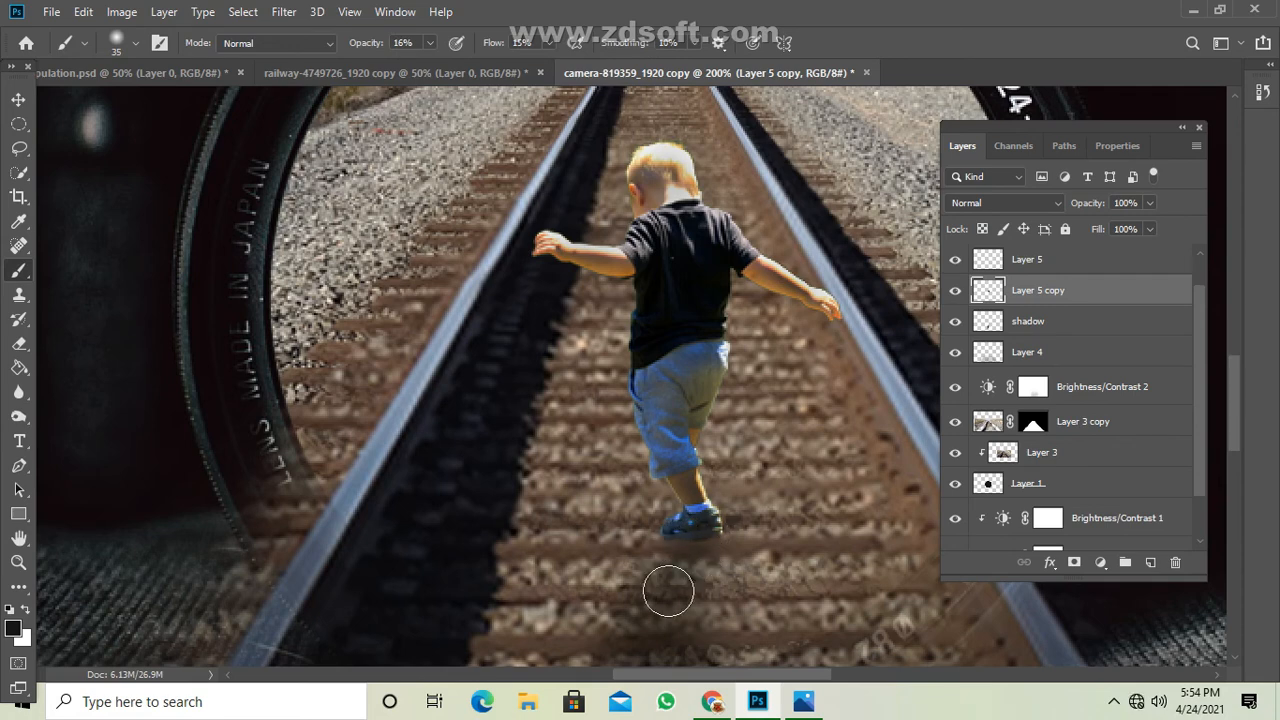
pyautogui.press('[')
pyautogui.press('[')
pyautogui.moveTo(430, 43); pyautogui.dragTo(432, 67)
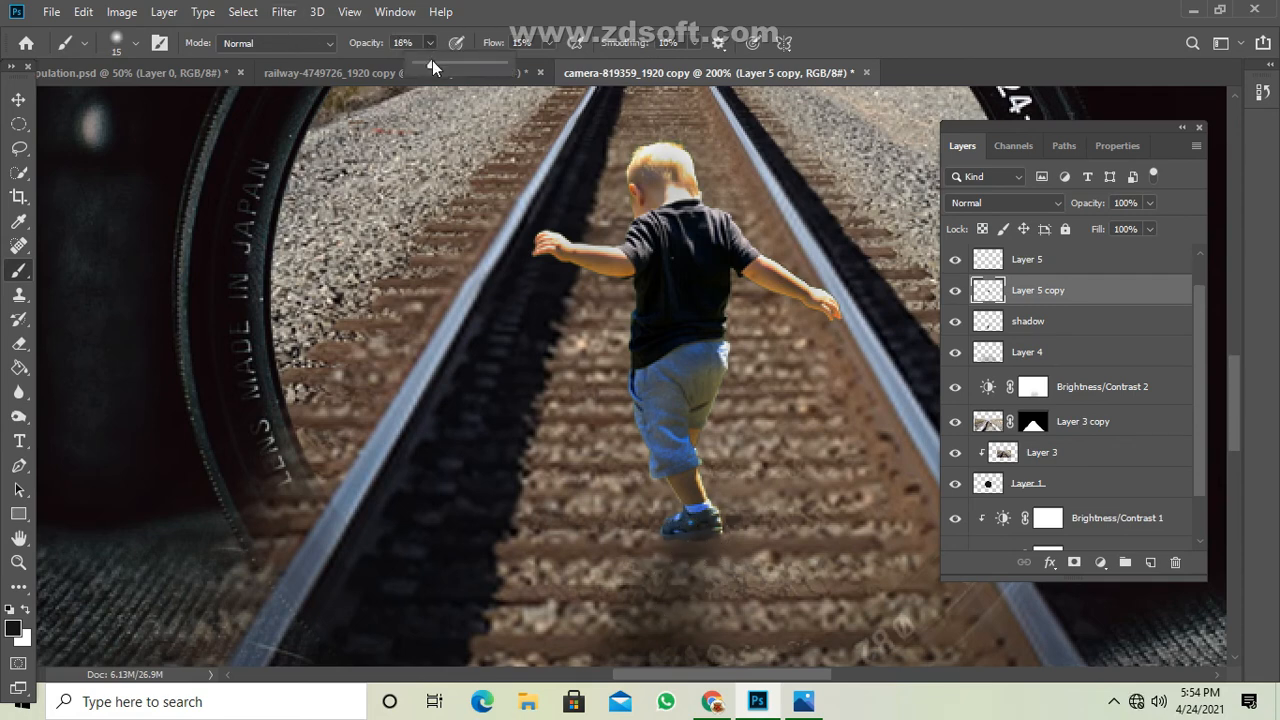
pyautogui.moveTo(548, 43); pyautogui.dragTo(547, 60)
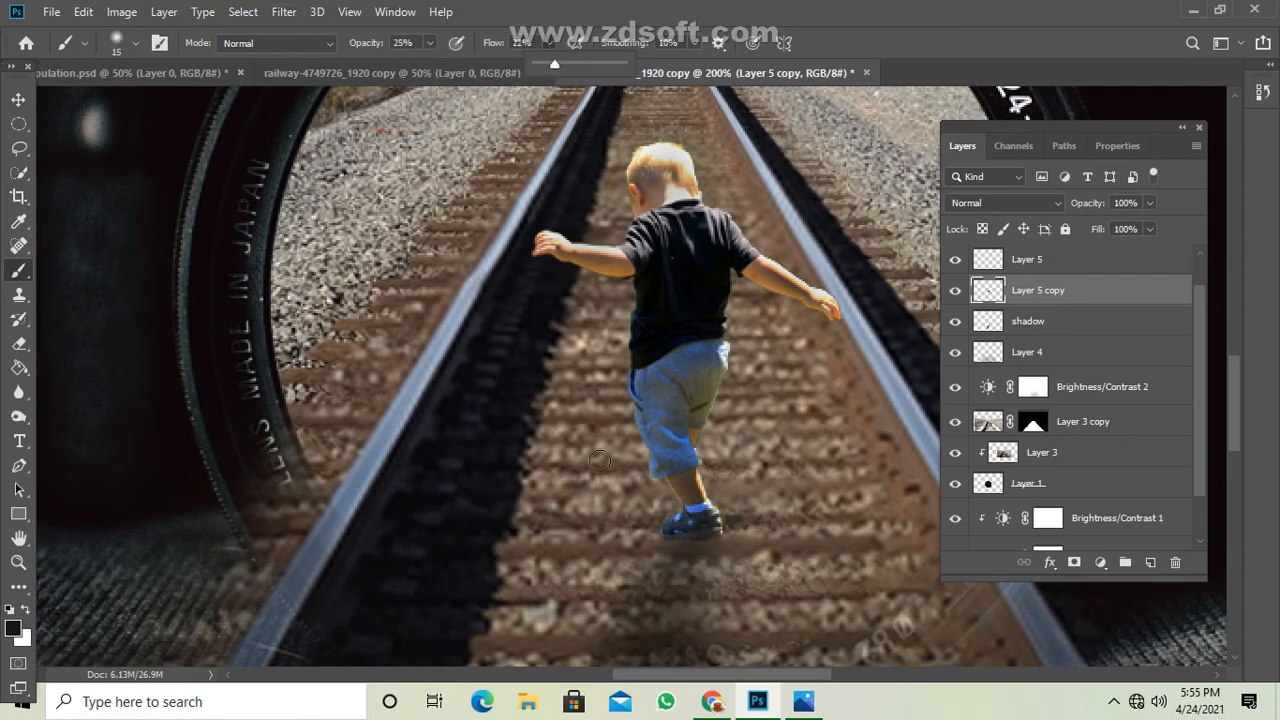
pyautogui.click(677, 558)
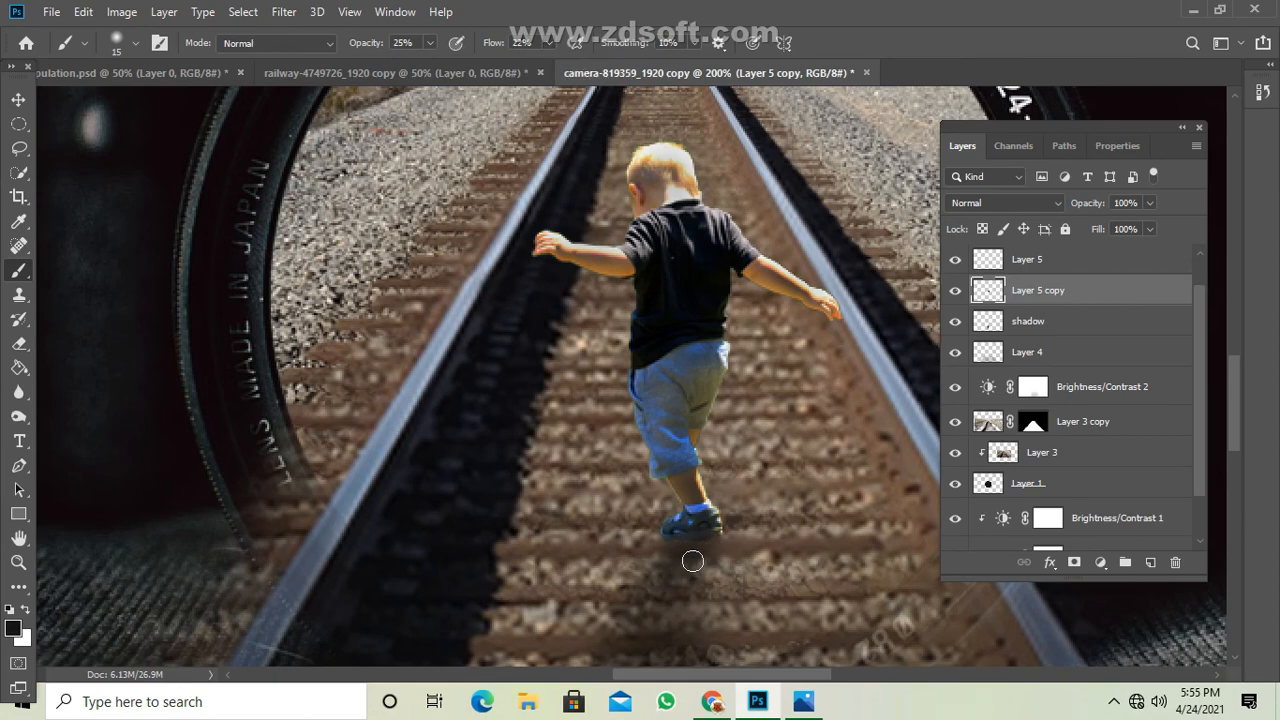
pyautogui.hotkey('ctrl', '-')
pyautogui.hotkey('ctrl', '-')
pyautogui.hotkey('ctrl', '-')
pyautogui.hotkey('ctrl', '-')
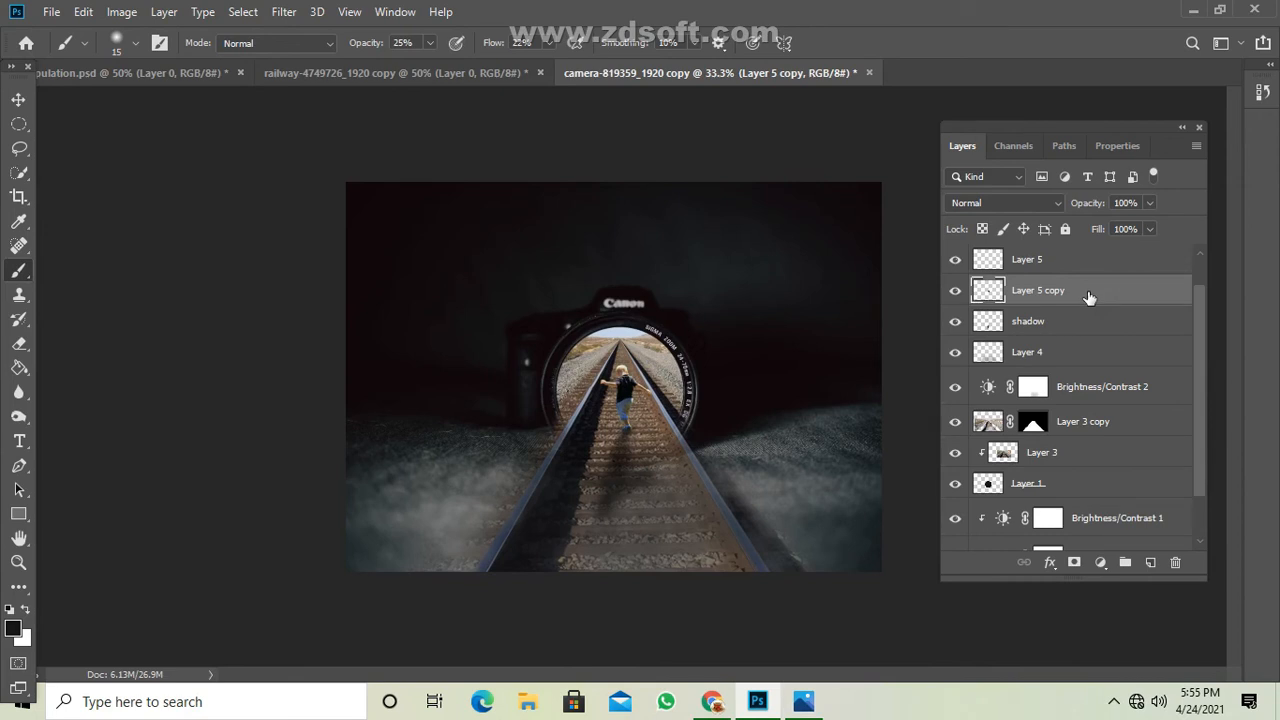
# Darken the lower track, the ground on both sides and the image's bottom edge on Layer 5 with a 500-pixel black brush at 25% opacity.
pyautogui.click(1065, 268)
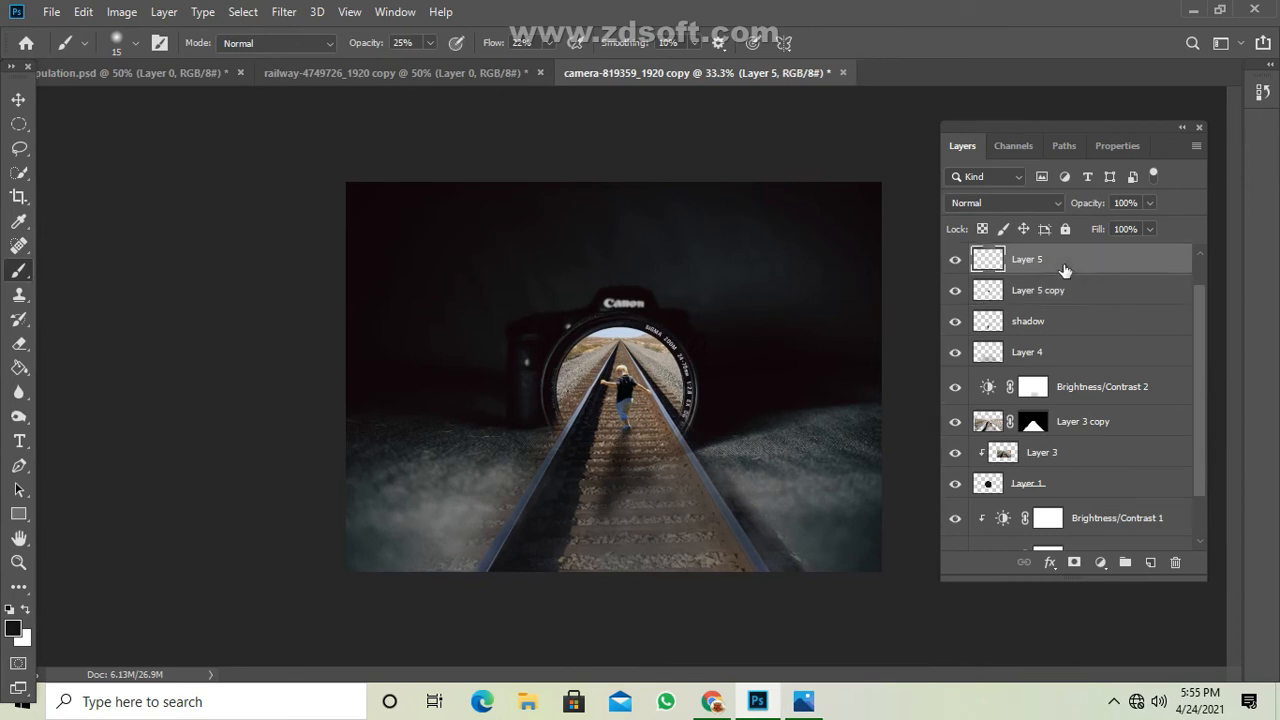
pyautogui.rightClick(15, 279)
pyautogui.click(88, 271)
pyautogui.press(']')
pyautogui.press(']')
pyautogui.press(']')
pyautogui.press(']')
pyautogui.press(']')
pyautogui.press(']')
pyautogui.moveTo(660, 489)
pyautogui.mouseDown()
pyautogui.moveTo(545, 531)
pyautogui.moveTo(619, 483)
pyautogui.moveTo(705, 521)
pyautogui.moveTo(726, 558)
pyautogui.moveTo(521, 564)
pyautogui.moveTo(605, 487)
pyautogui.moveTo(484, 560)
pyautogui.moveTo(664, 545)
pyautogui.moveTo(443, 580)
pyautogui.moveTo(716, 566)
pyautogui.moveTo(469, 504)
pyautogui.mouseUp()
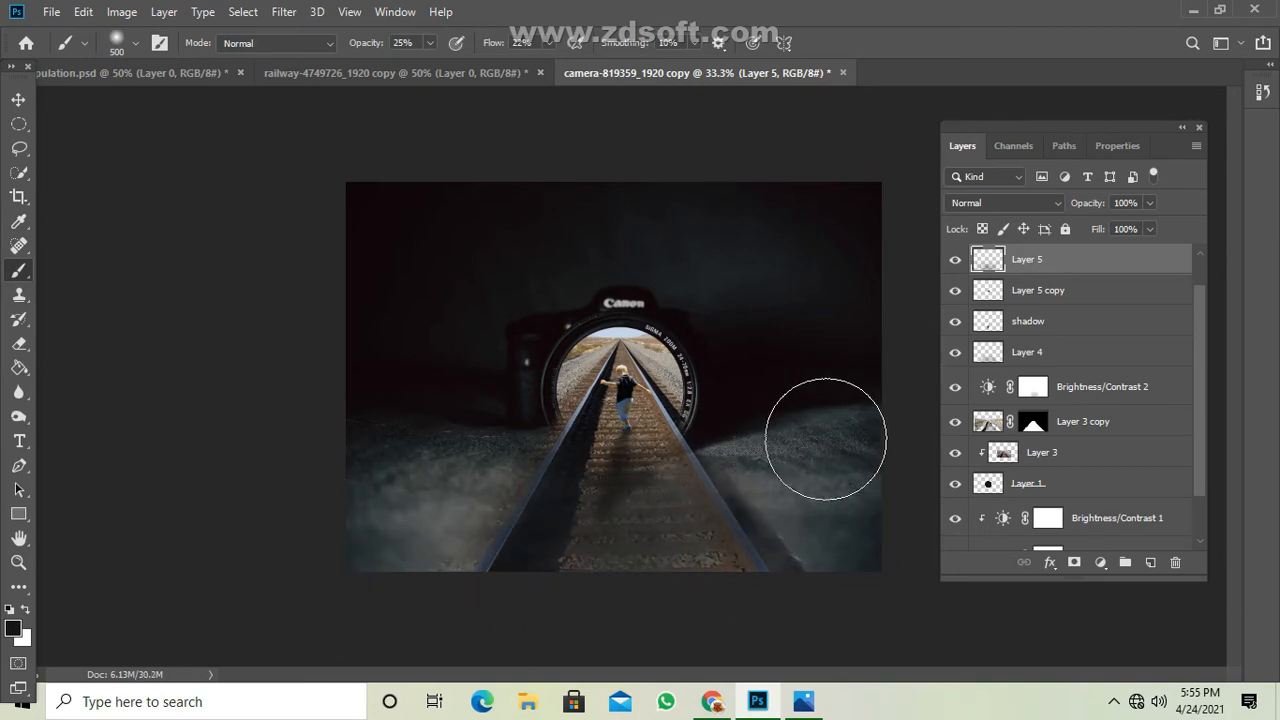
pyautogui.moveTo(896, 461); pyautogui.dragTo(863, 471)
pyautogui.moveTo(376, 386)
pyautogui.mouseDown()
pyautogui.moveTo(435, 482)
pyautogui.moveTo(504, 487)
pyautogui.mouseUp()
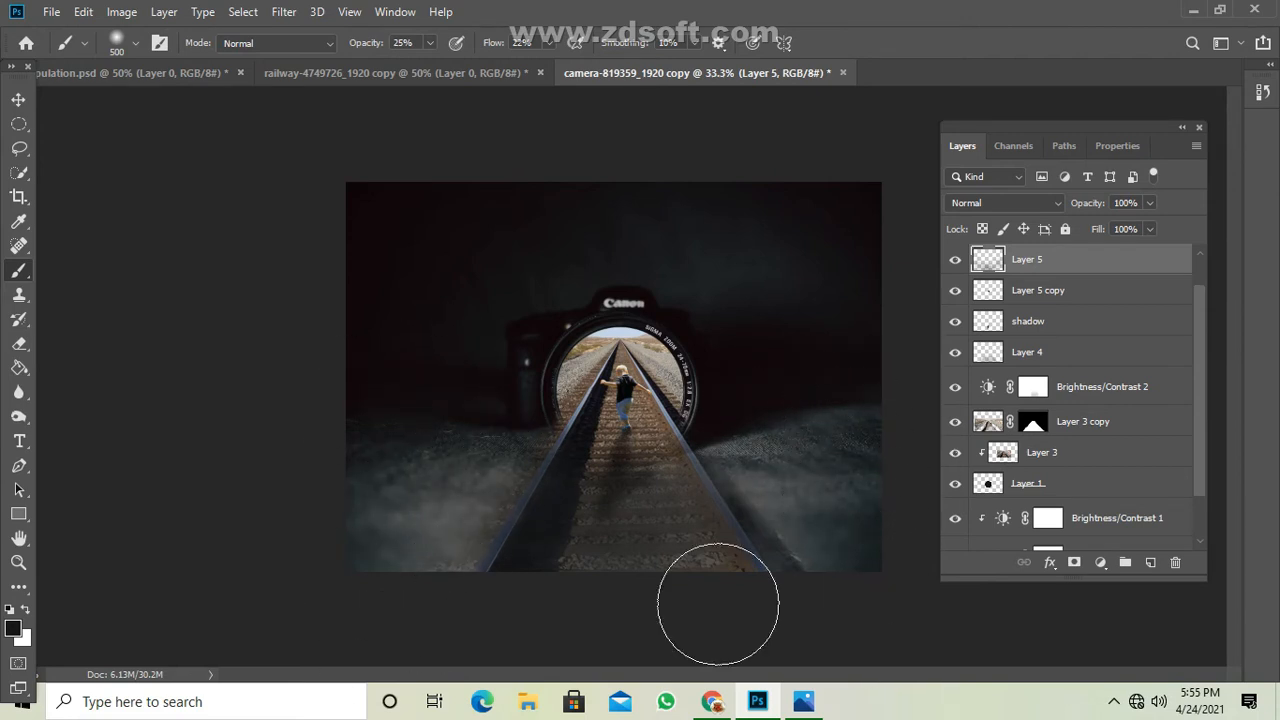
pyautogui.moveTo(718, 605); pyautogui.dragTo(815, 594)
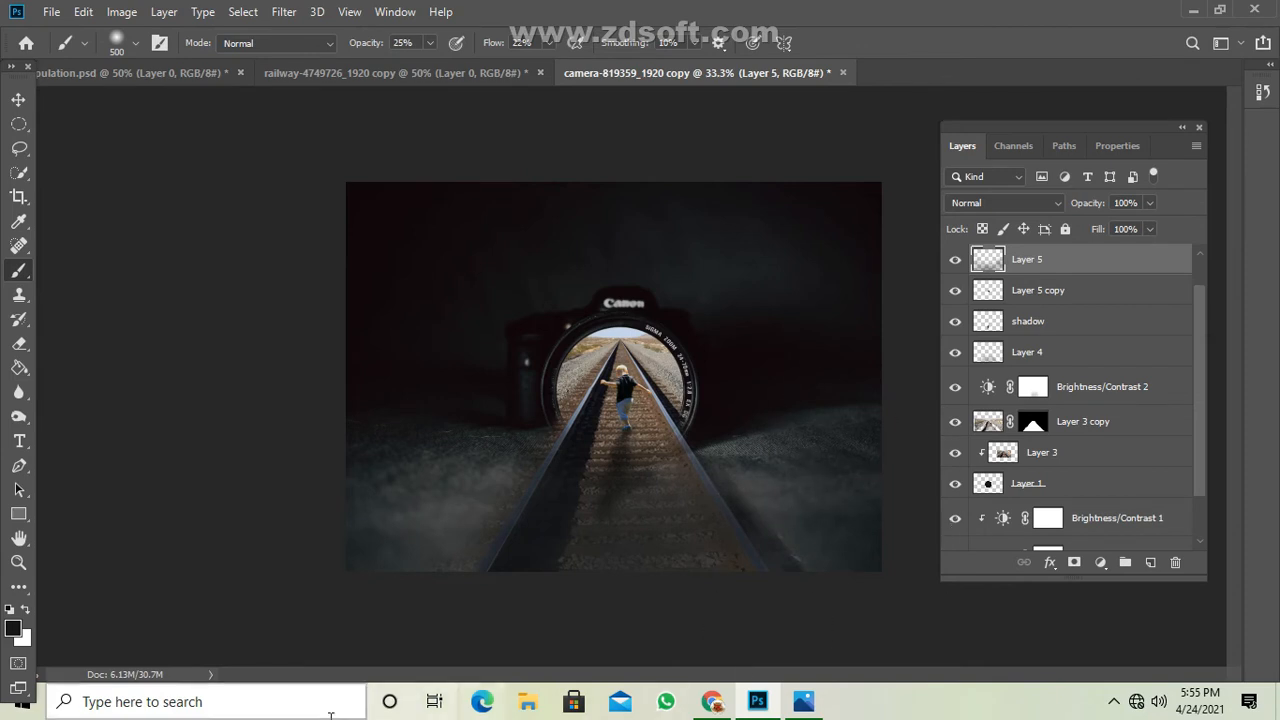
# Duplicate Layer 0, the camera photo, and try to move the copy up to the top of the layer stack.
pyautogui.press('v')
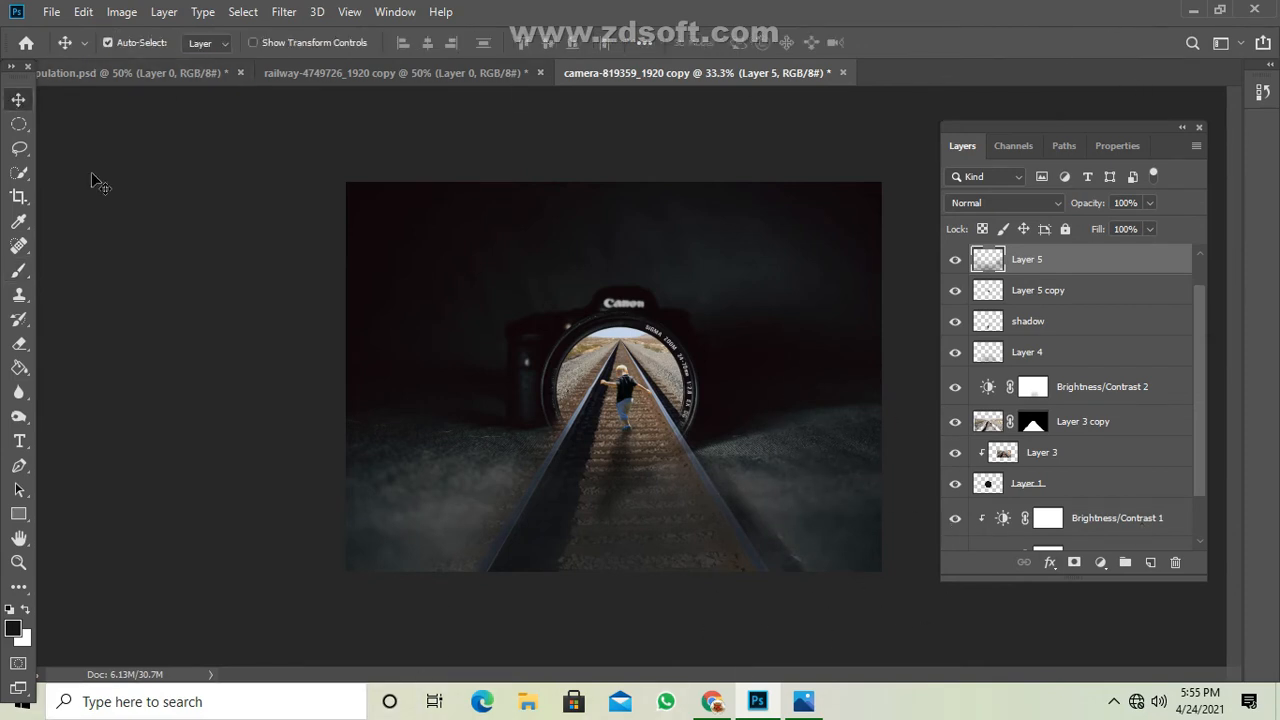
pyautogui.scroll(-1, 1087, 358)
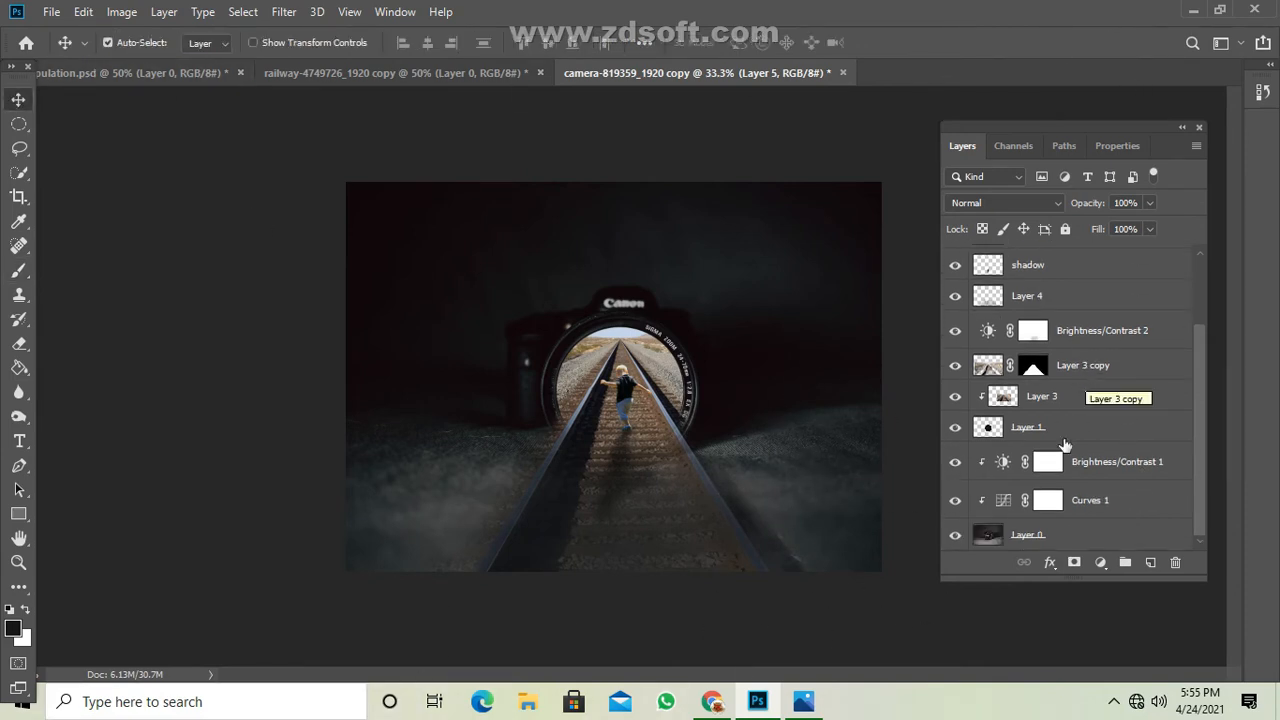
pyautogui.click(1070, 540)
pyautogui.hotkey('ctrl', 'j')
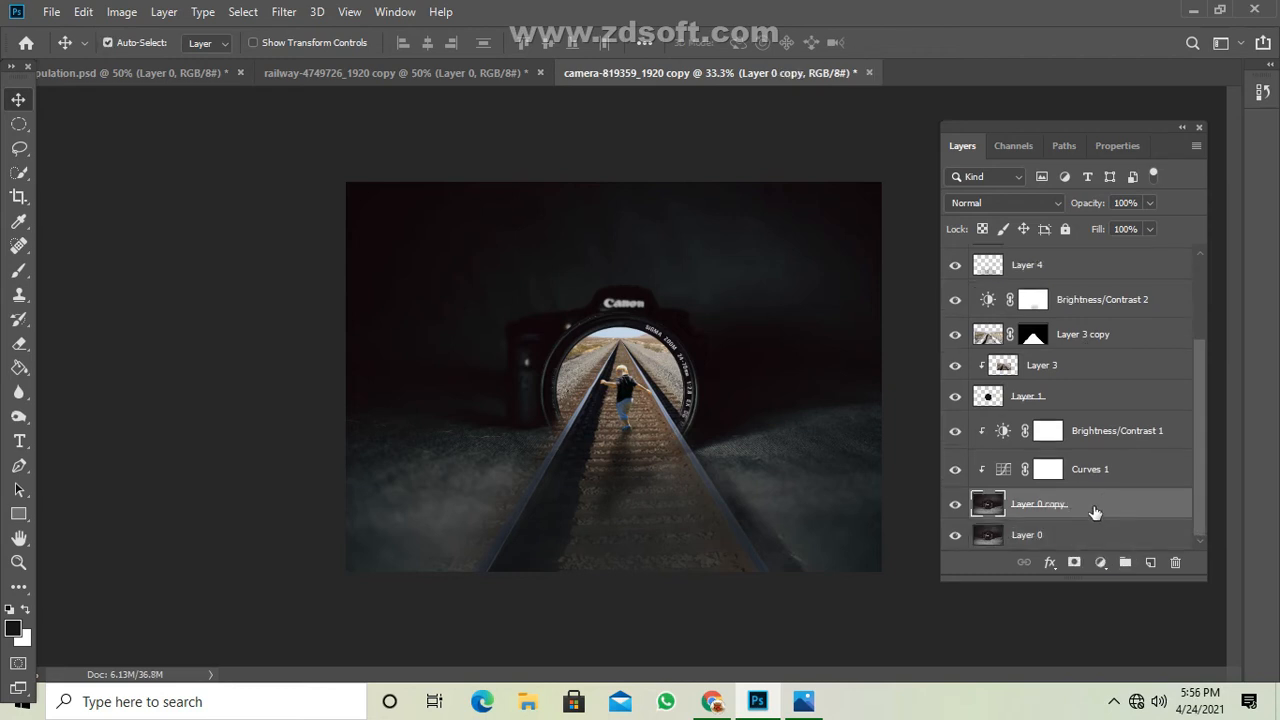
pyautogui.moveTo(1094, 512); pyautogui.dragTo(1090, 250)
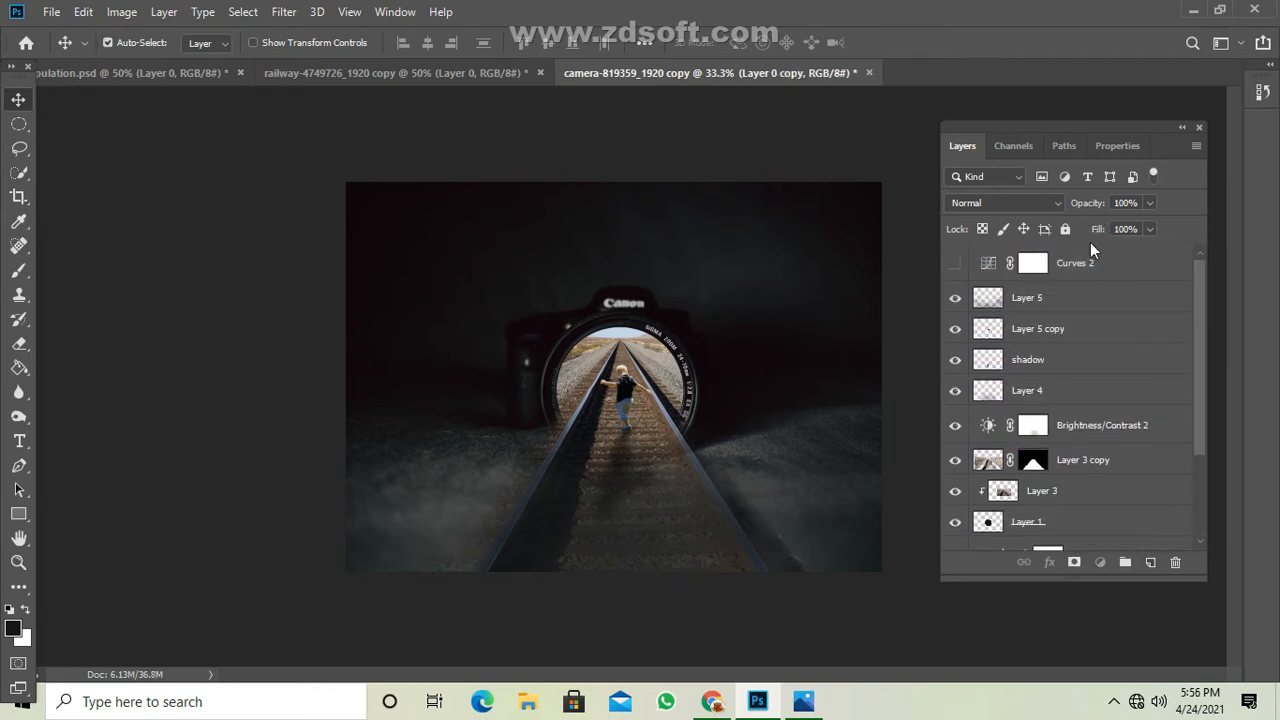
# Move Layer 0 copy to the top of the layer stack and delete the hidden Curves 2 adjustment layer with its mask.
pyautogui.click(1130, 268)
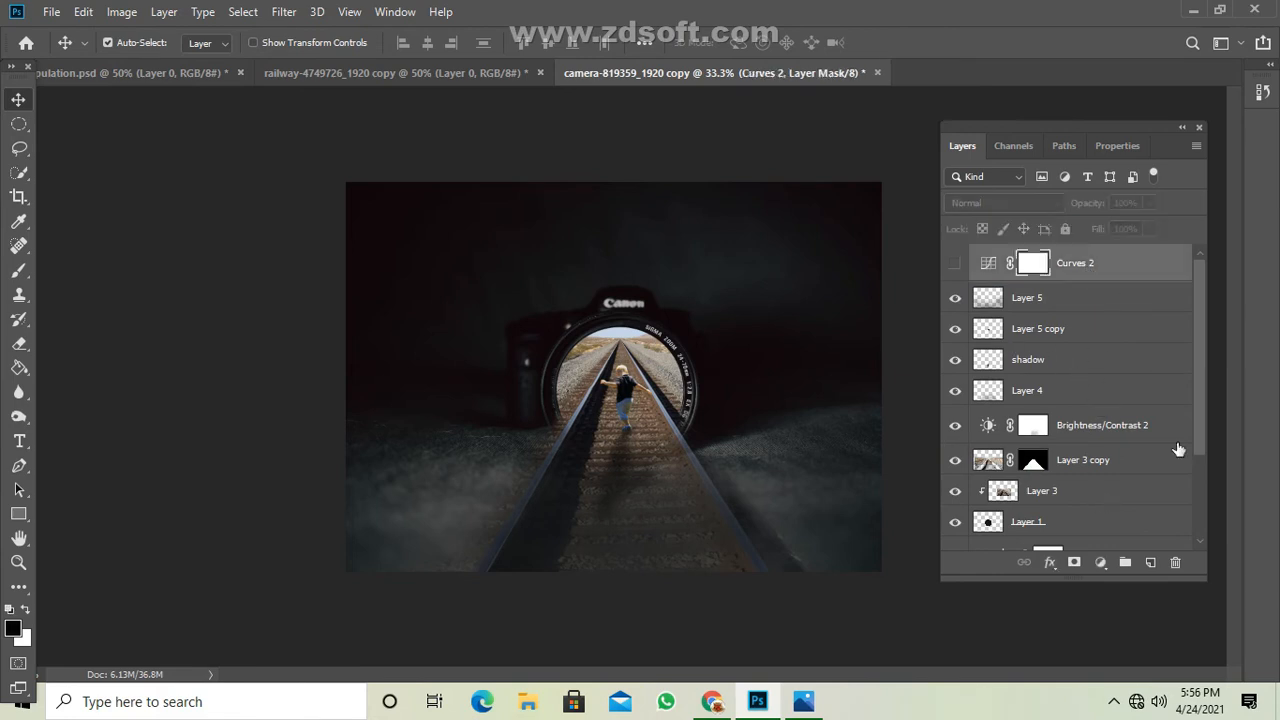
pyautogui.click(1175, 562)
pyautogui.click(572, 272)
pyautogui.scroll(-3, 1052, 535)
pyautogui.moveTo(1062, 514); pyautogui.dragTo(1076, 286)
pyautogui.scroll(3, 1077, 321)
pyautogui.moveTo(1100, 415); pyautogui.dragTo(1100, 300)
pyautogui.click(1175, 562)
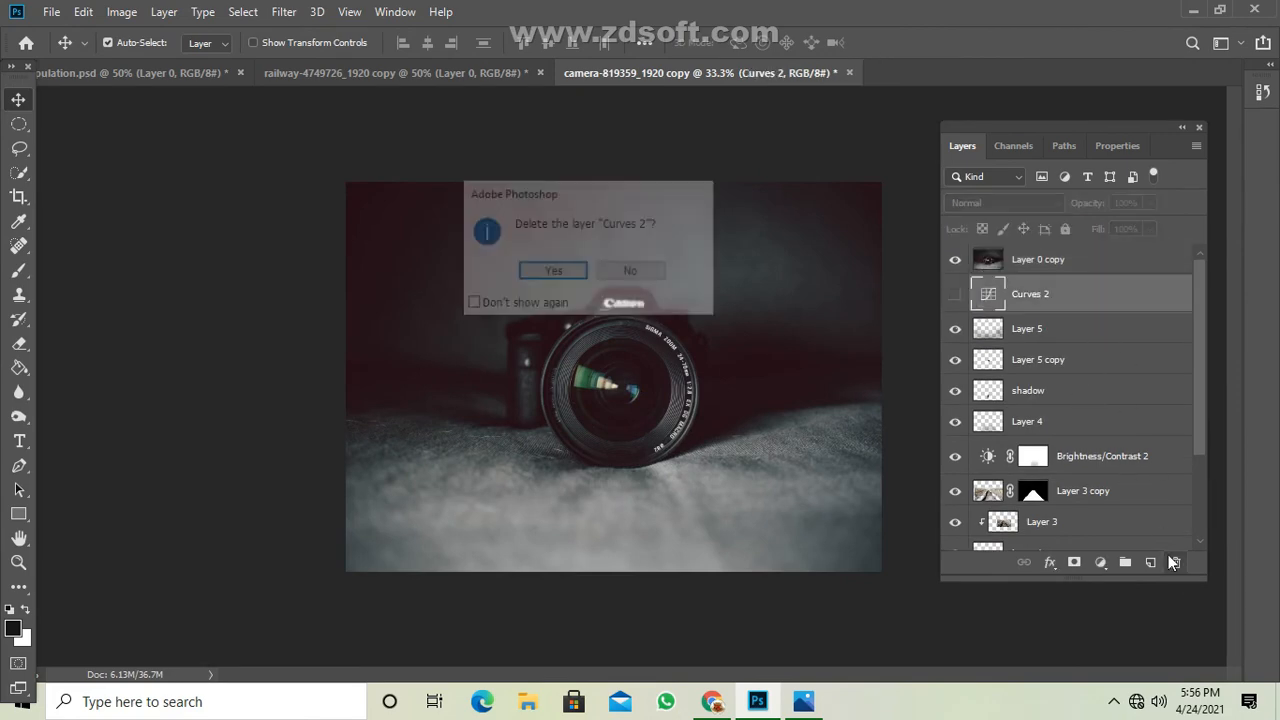
pyautogui.click(505, 272)
# Select the whole lens on Layer 0 copy with an elliptical selection aligned to its outer rim.
pyautogui.click(1066, 262)
pyautogui.hotkey('ctrl', '+')
pyautogui.hotkey('ctrl', '+')
pyautogui.hotkey('ctrl', '+')
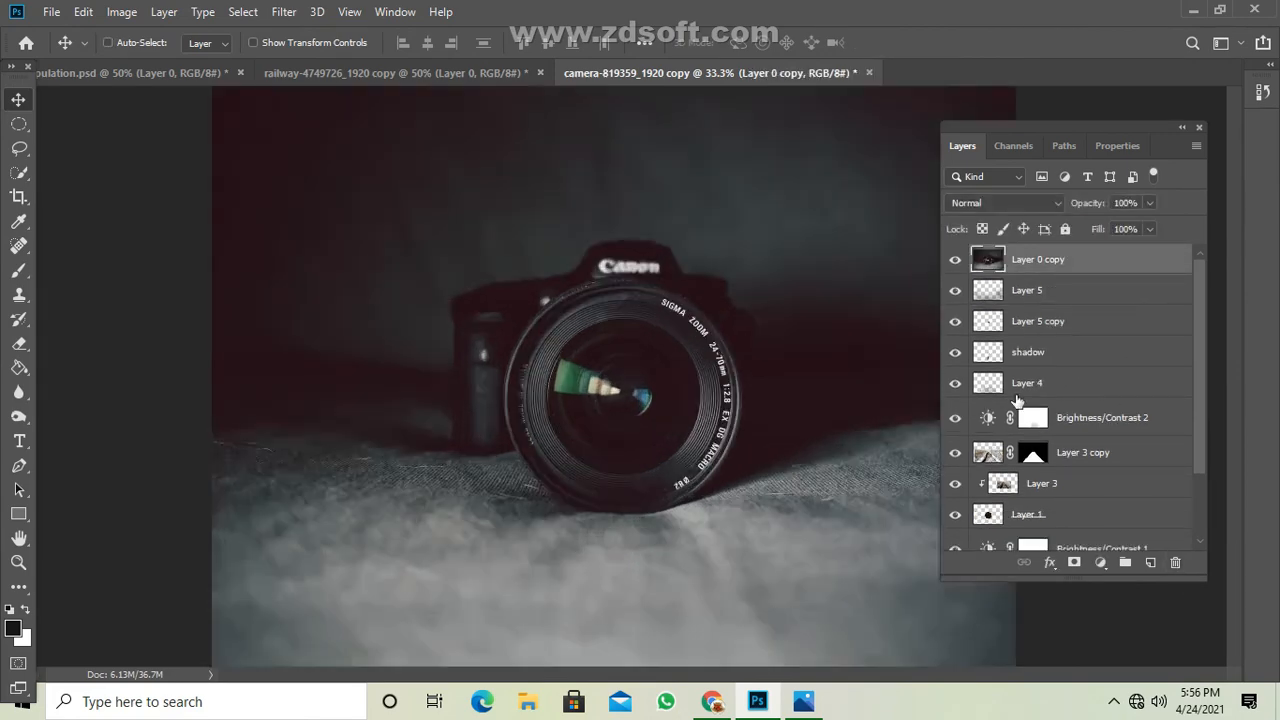
pyautogui.rightClick(18, 124)
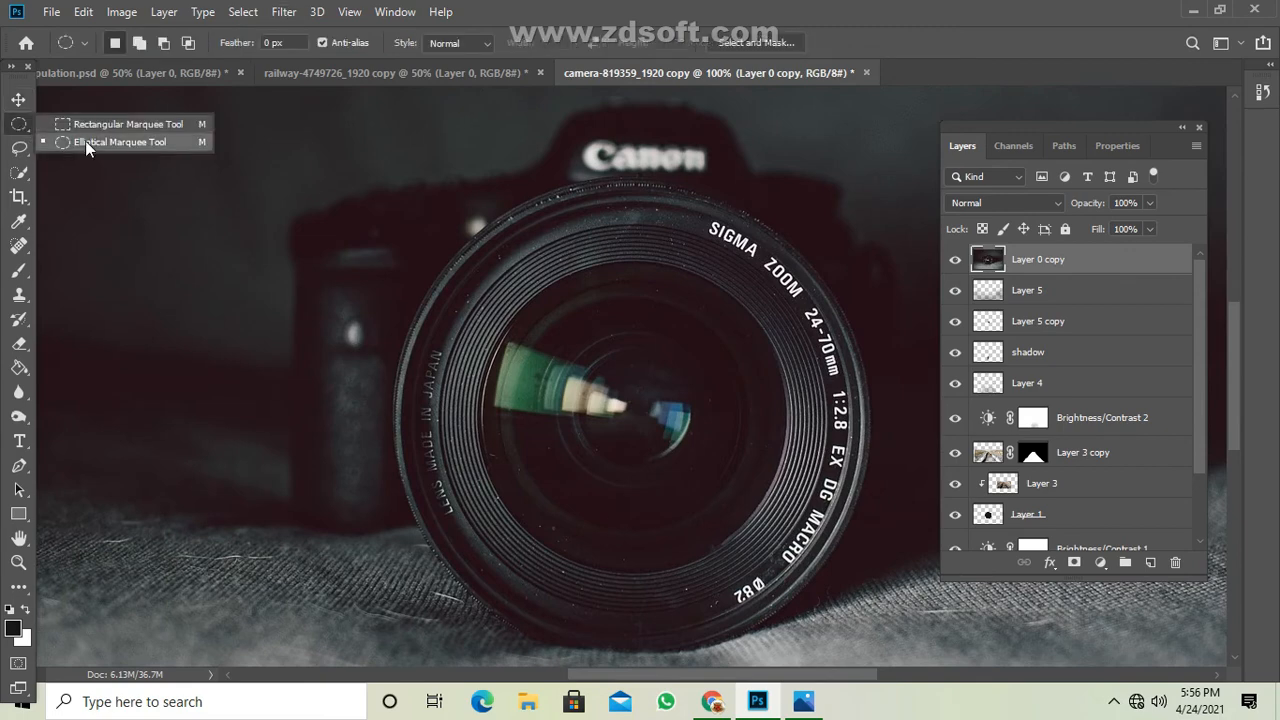
pyautogui.click(86, 145)
pyautogui.moveTo(540, 341); pyautogui.dragTo(850, 643)
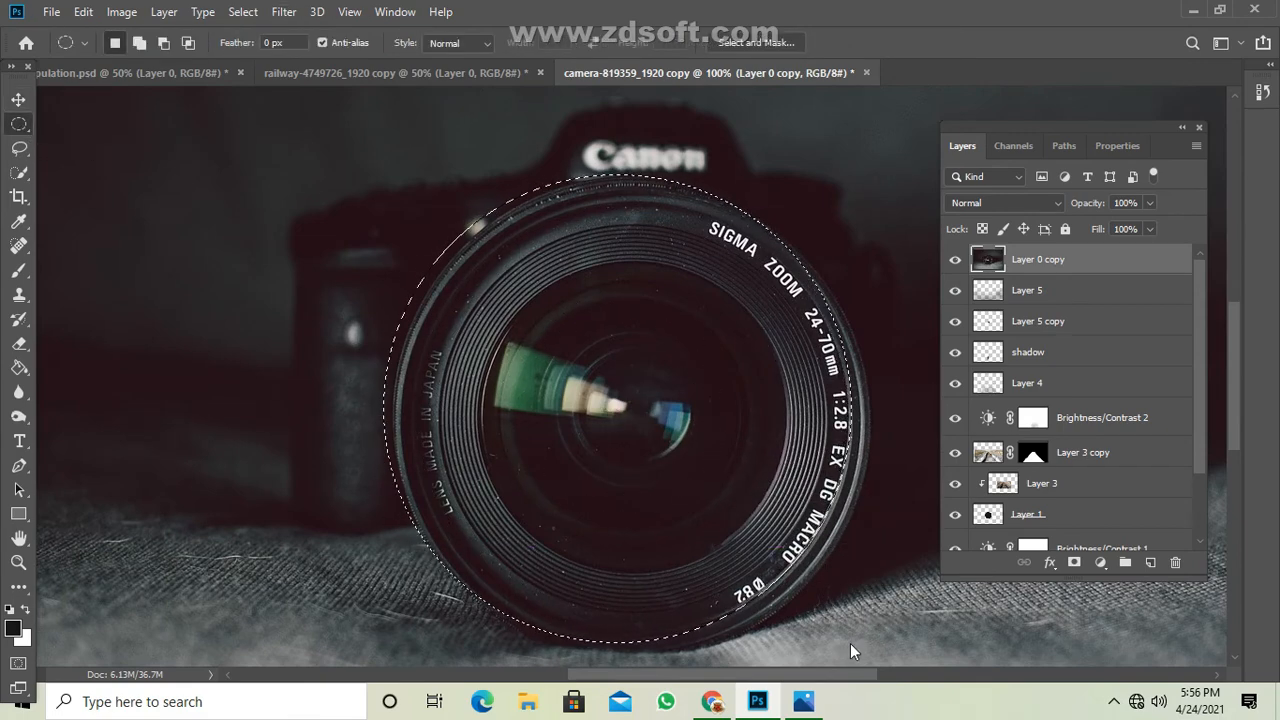
pyautogui.press('Down')
pyautogui.press('Down')
pyautogui.press('Down')
pyautogui.press('Down')
pyautogui.press('Down')
pyautogui.press('Down')
pyautogui.press('Down')
pyautogui.press('Down')
pyautogui.press('Down')
pyautogui.press('Down')
pyautogui.press('Left')
pyautogui.press('Left')
pyautogui.press('Left')
pyautogui.press('Left')
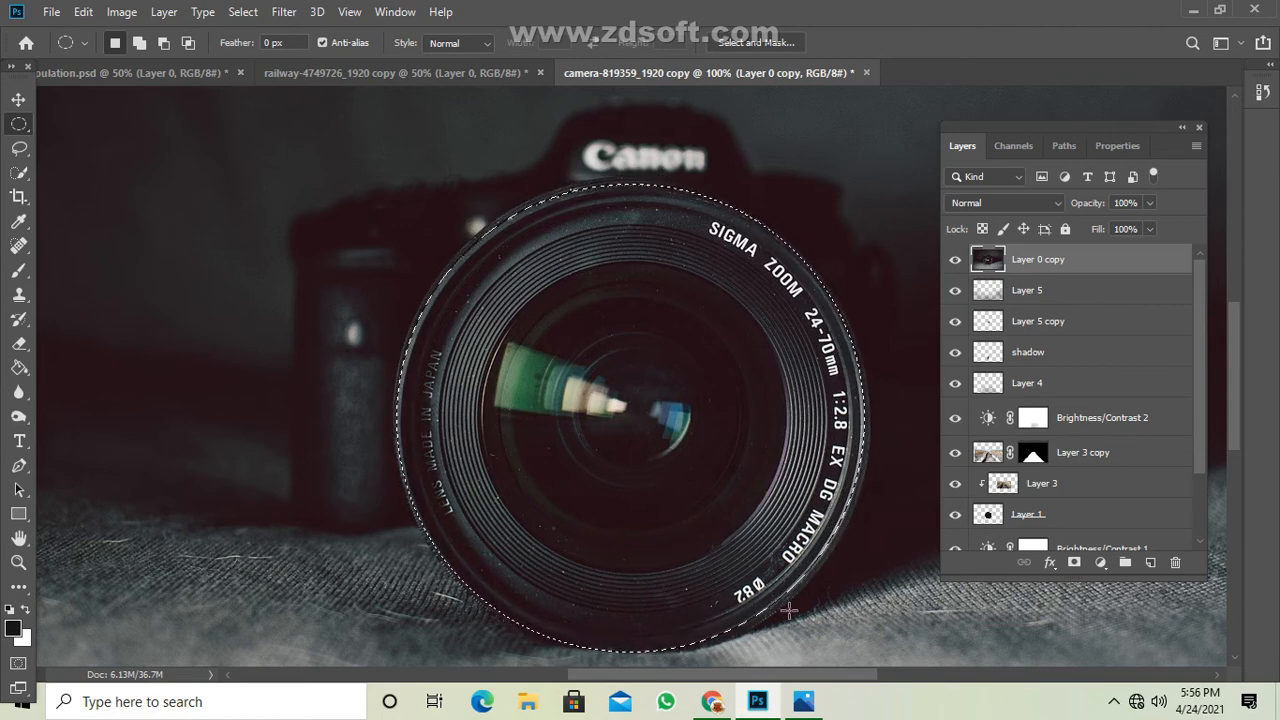
# Cut the selected lens onto its own layer and shift it sideways away from the camera's lens.
pyautogui.rightClick(574, 472)
pyautogui.click(676, 279)
pyautogui.press('v')
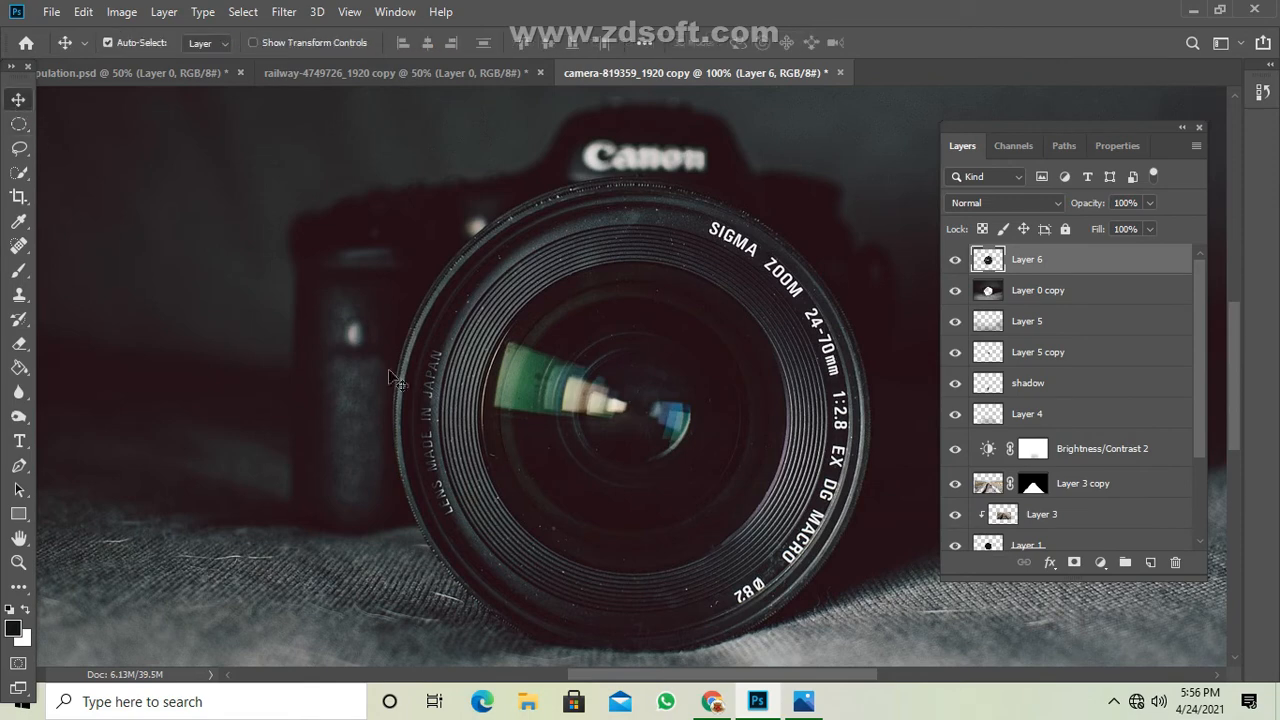
pyautogui.moveTo(473, 388); pyautogui.dragTo(557, 387)
# Delete Layer 0 copy and move the cut-out lens over to the left side of the camera.
pyautogui.click(1046, 292)
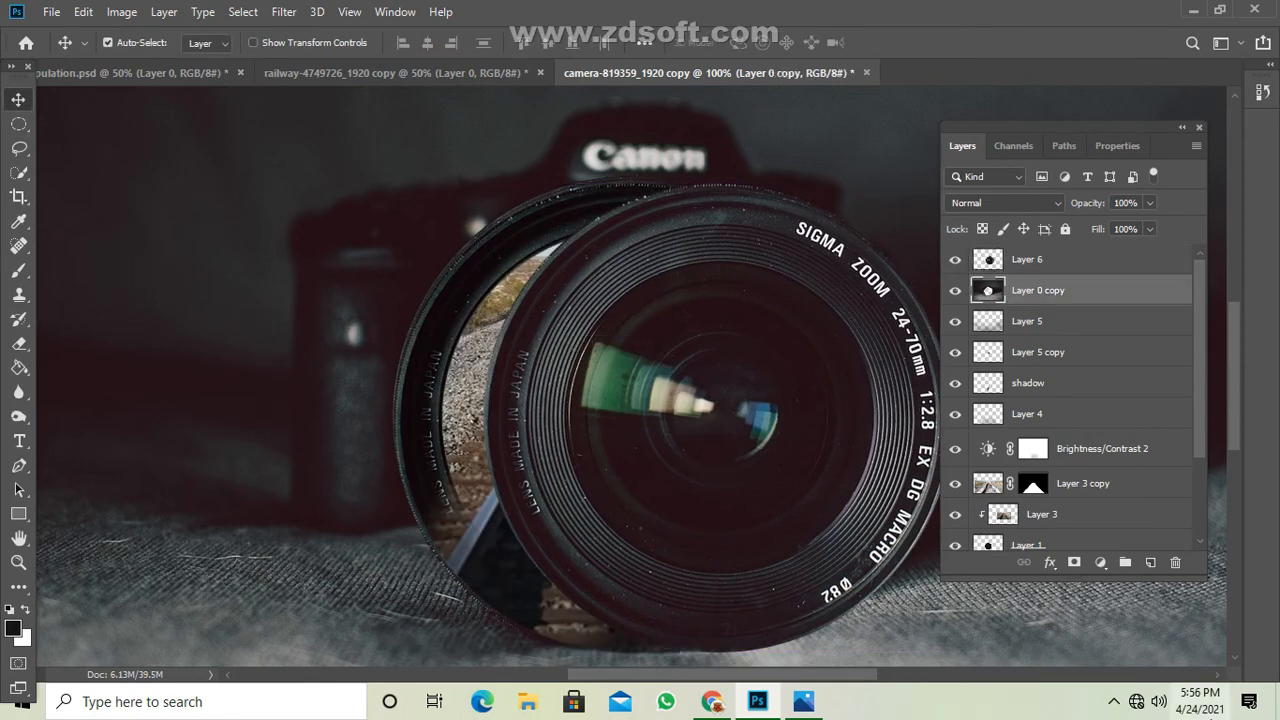
pyautogui.click(1175, 562)
pyautogui.click(551, 272)
pyautogui.click(796, 343)
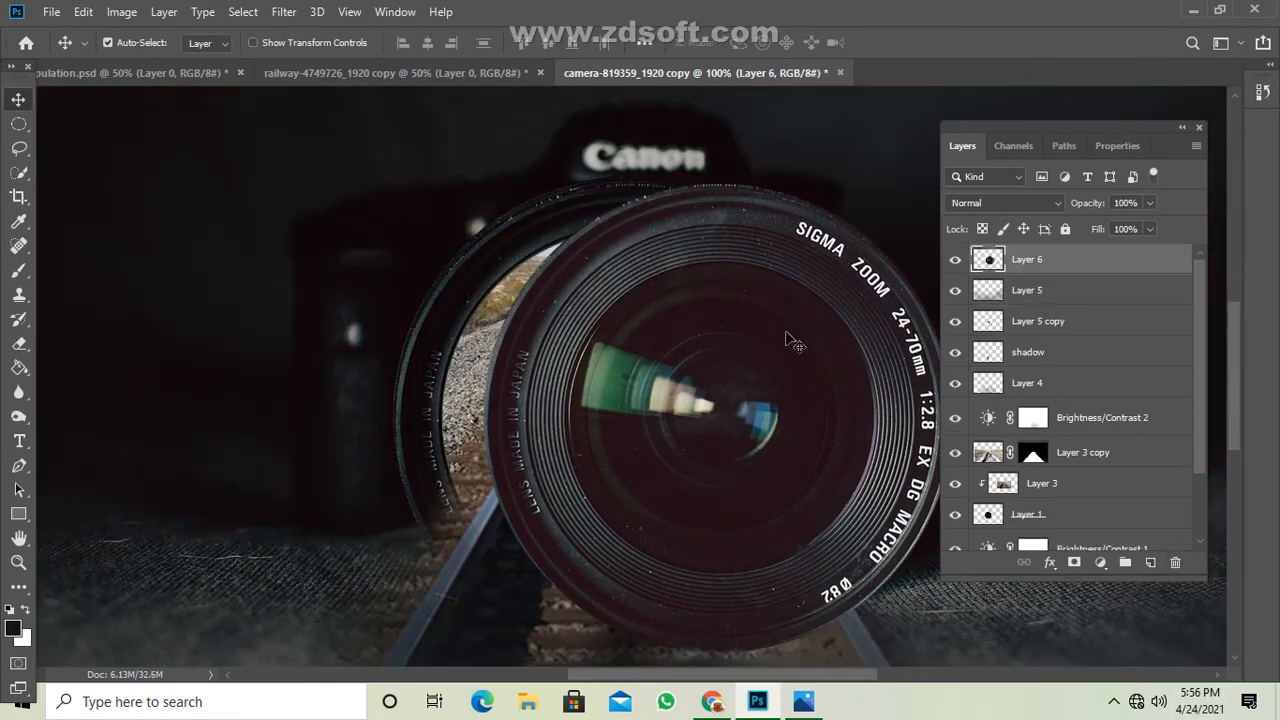
pyautogui.moveTo(839, 317); pyautogui.dragTo(652, 285)
# Make an elliptical selection of the cut-out lens's glass and centre it along the inner ridges of the rim.
pyautogui.click(18, 127)
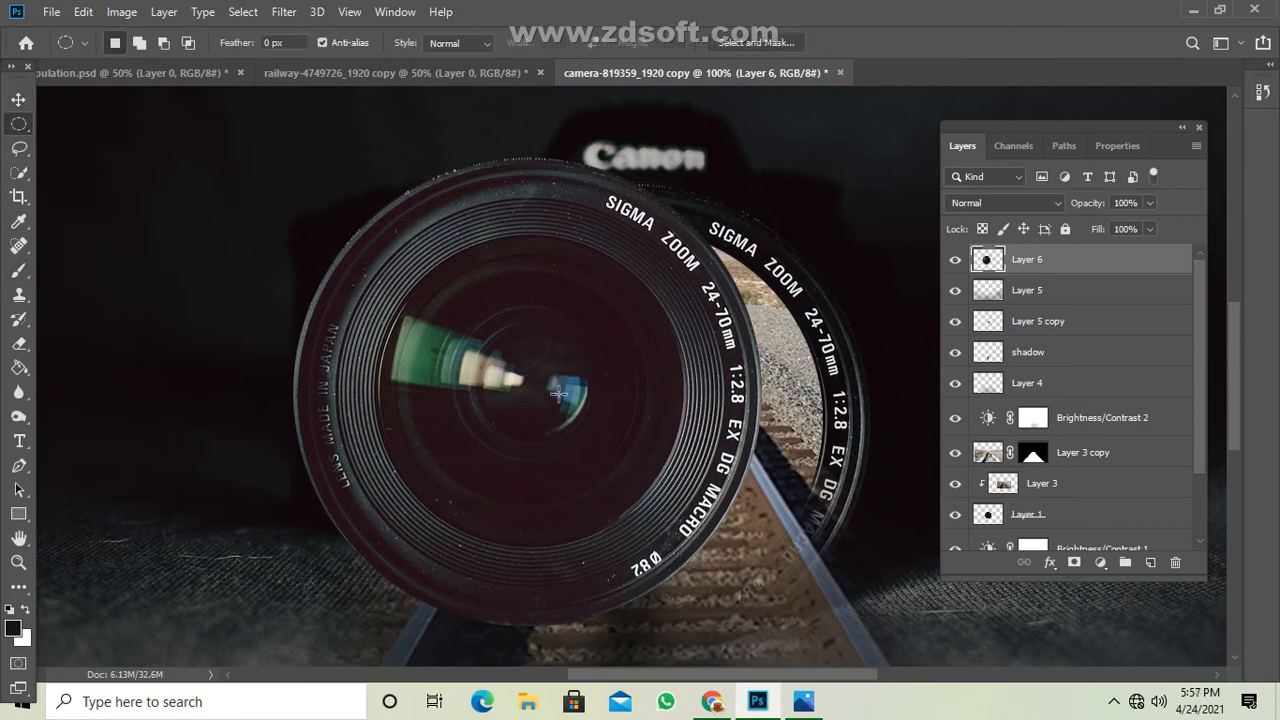
pyautogui.moveTo(478, 373); pyautogui.dragTo(669, 610)
pyautogui.hotkey('shift', 'Right')
pyautogui.hotkey('shift', 'Right')
pyautogui.hotkey('shift', 'Right')
pyautogui.hotkey('shift', 'Right')
pyautogui.hotkey('shift', 'Right')
pyautogui.hotkey('shift', 'Right')
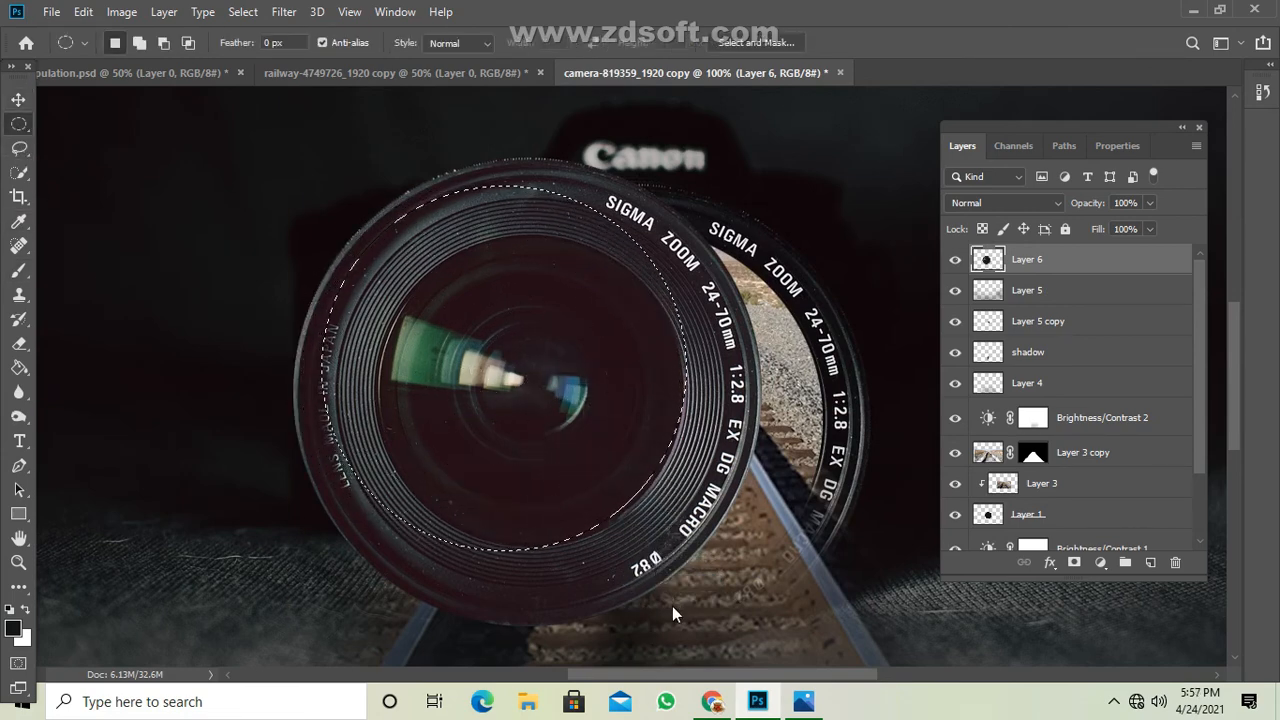
pyautogui.hotkey('shift', 'Down')
pyautogui.hotkey('shift', 'Down')
pyautogui.hotkey('shift', 'Down')
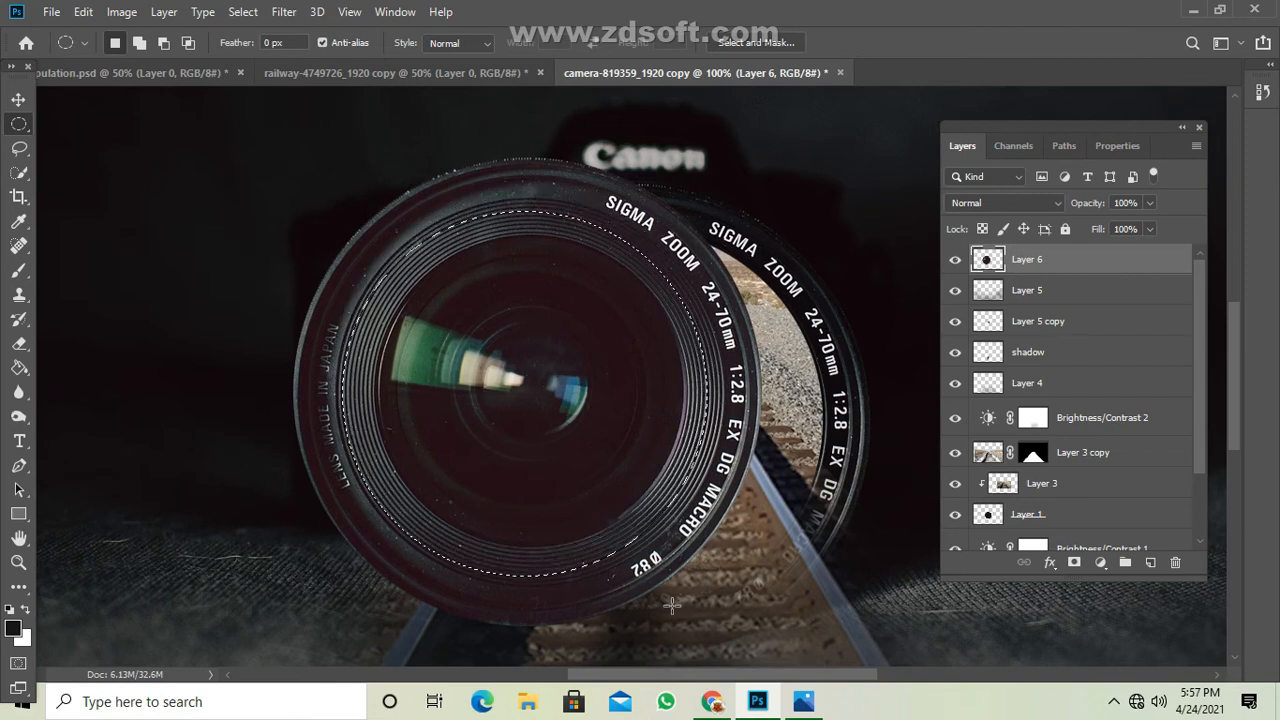
pyautogui.press('Right')
pyautogui.press('Right')
pyautogui.press('Right')
pyautogui.press('Right')
pyautogui.press('Right')
pyautogui.press('Right')
pyautogui.press('Up')
pyautogui.press('Up')
pyautogui.press('Up')
pyautogui.press('Up')
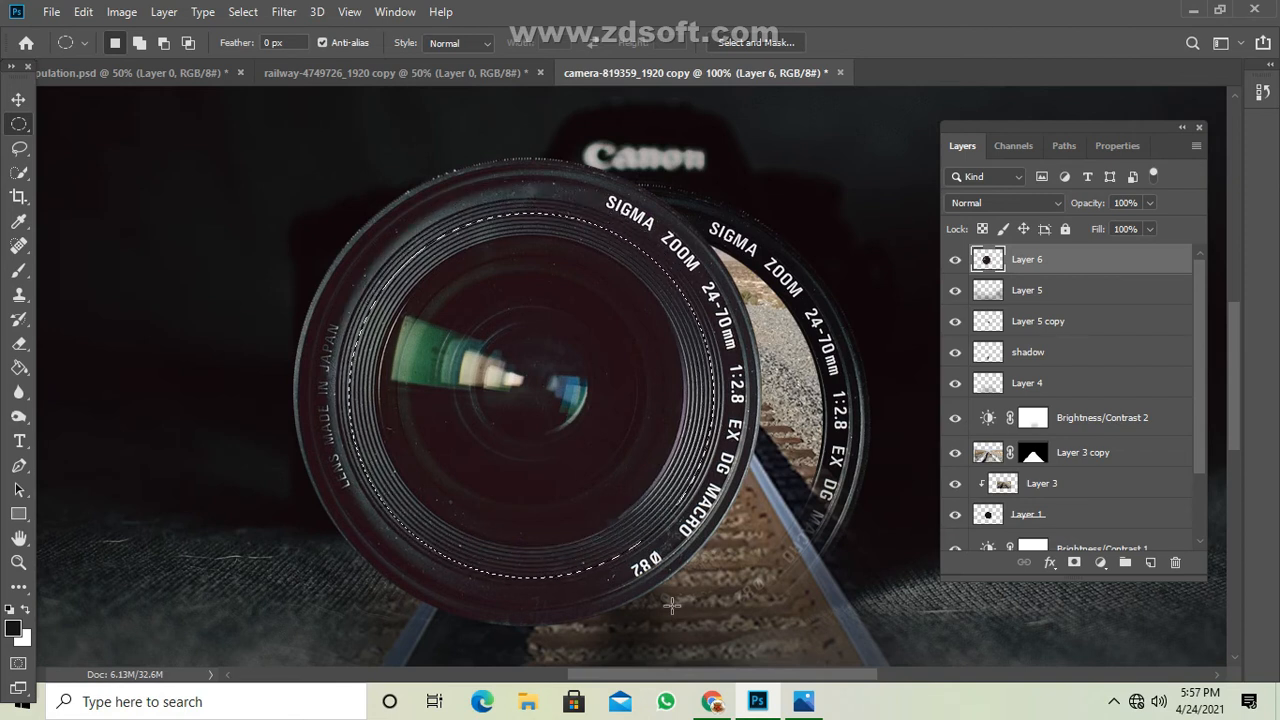
# Cut the selected inner glass onto a new layer and delete that layer, leaving only the lens ring.
pyautogui.rightClick(580, 527)
pyautogui.click(700, 316)
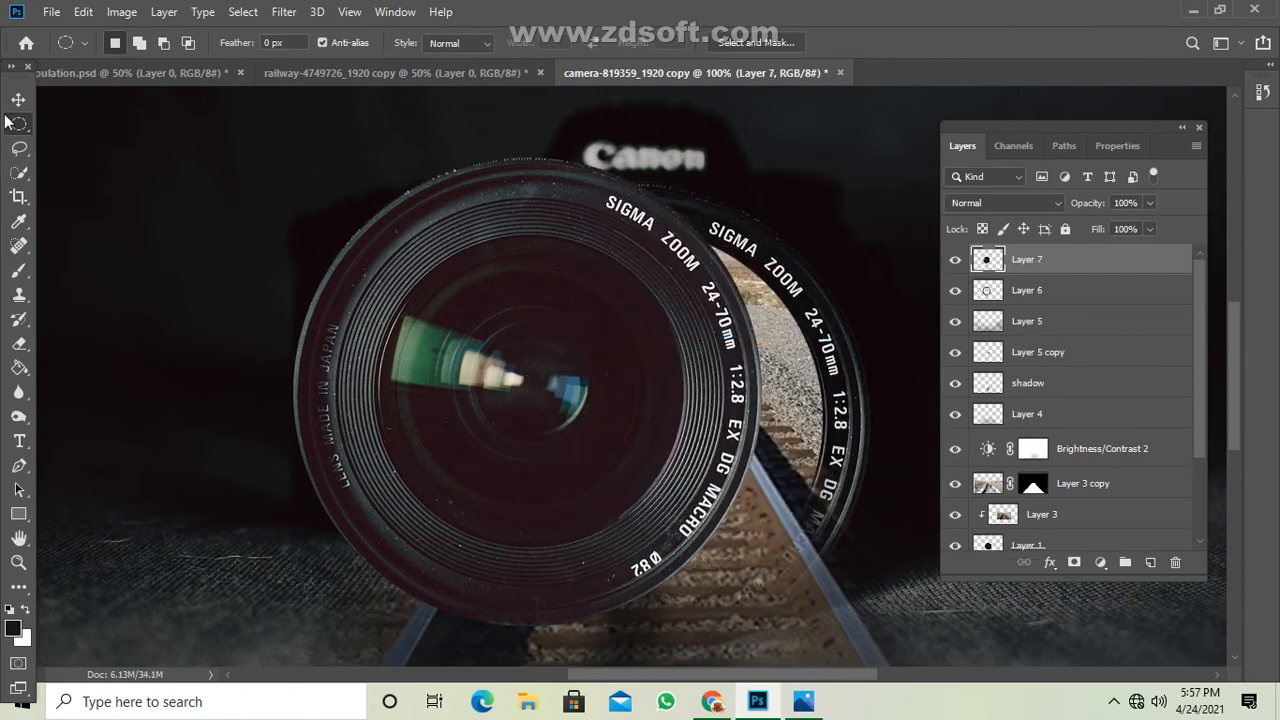
pyautogui.click(18, 99)
pyautogui.moveTo(507, 350); pyautogui.dragTo(601, 368)
pyautogui.press('Delete')
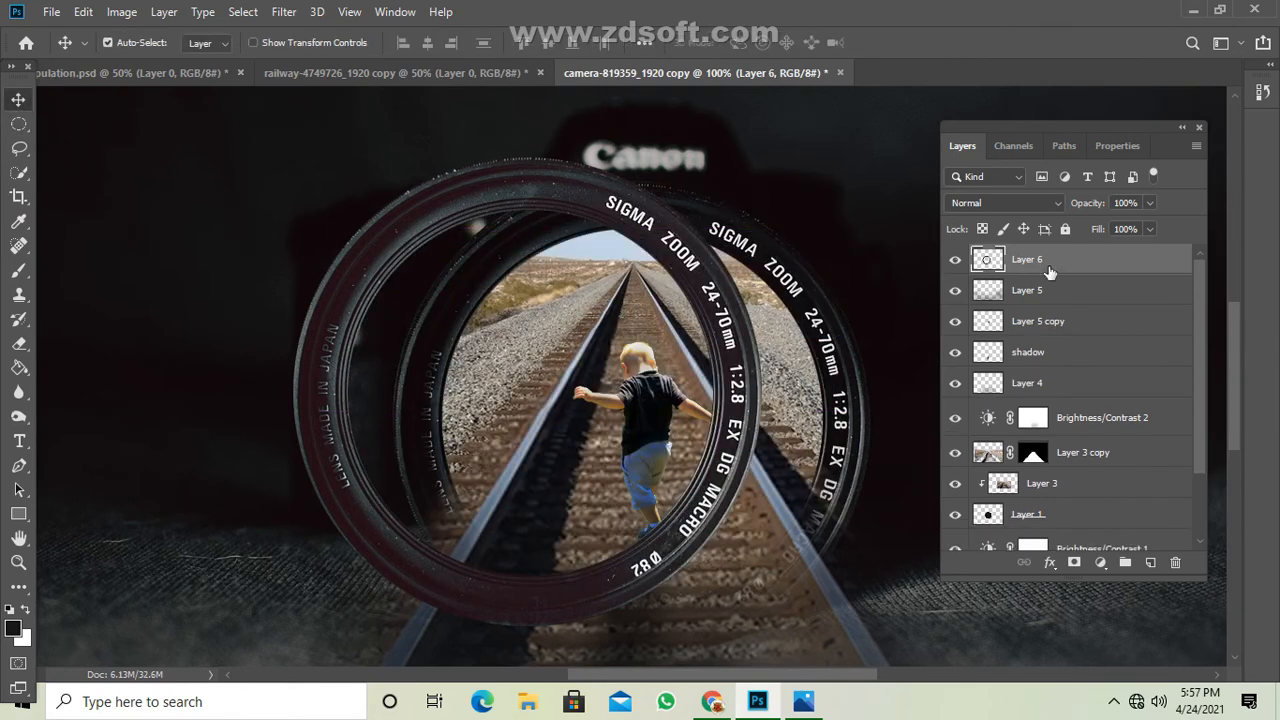
# Move the lens ring off the camera and down onto the railway track below the toddler.
pyautogui.hotkey('ctrl', '-')
pyautogui.moveTo(606, 258); pyautogui.dragTo(697, 330)
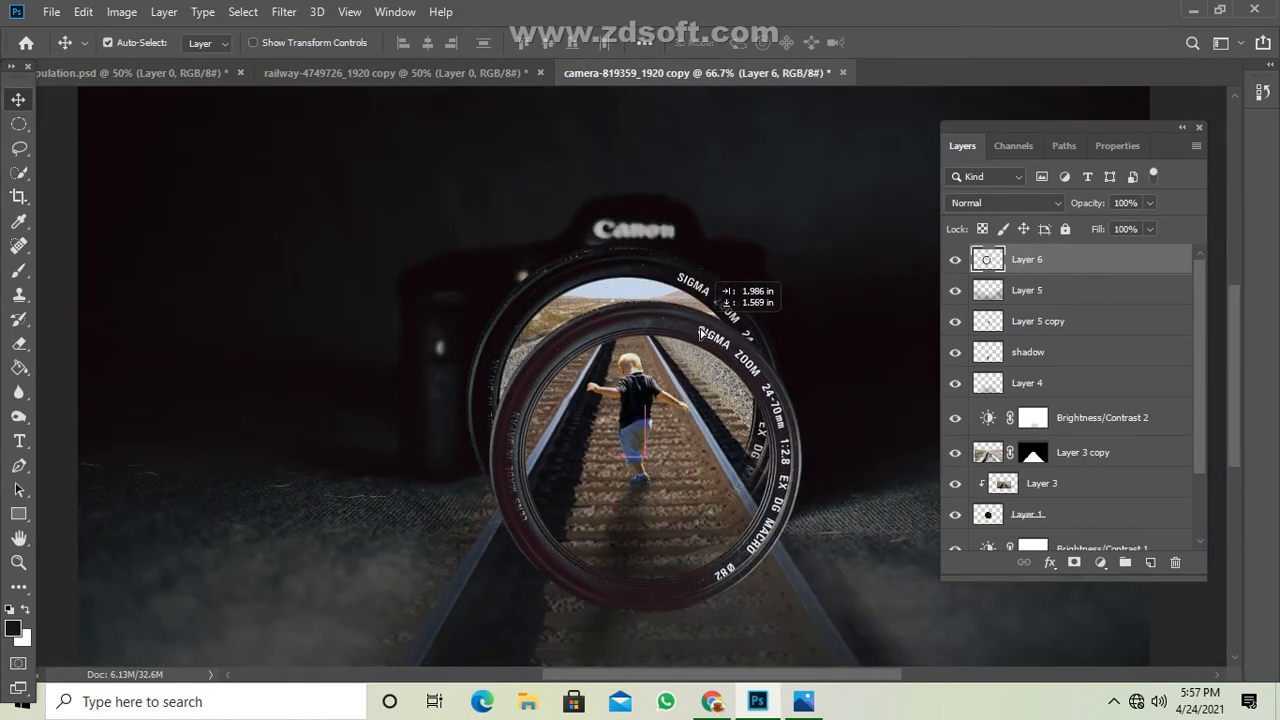
pyautogui.scroll(-1, 807, 402)
pyautogui.scroll(-1, 815, 410)
pyautogui.moveTo(744, 240); pyautogui.dragTo(736, 176)
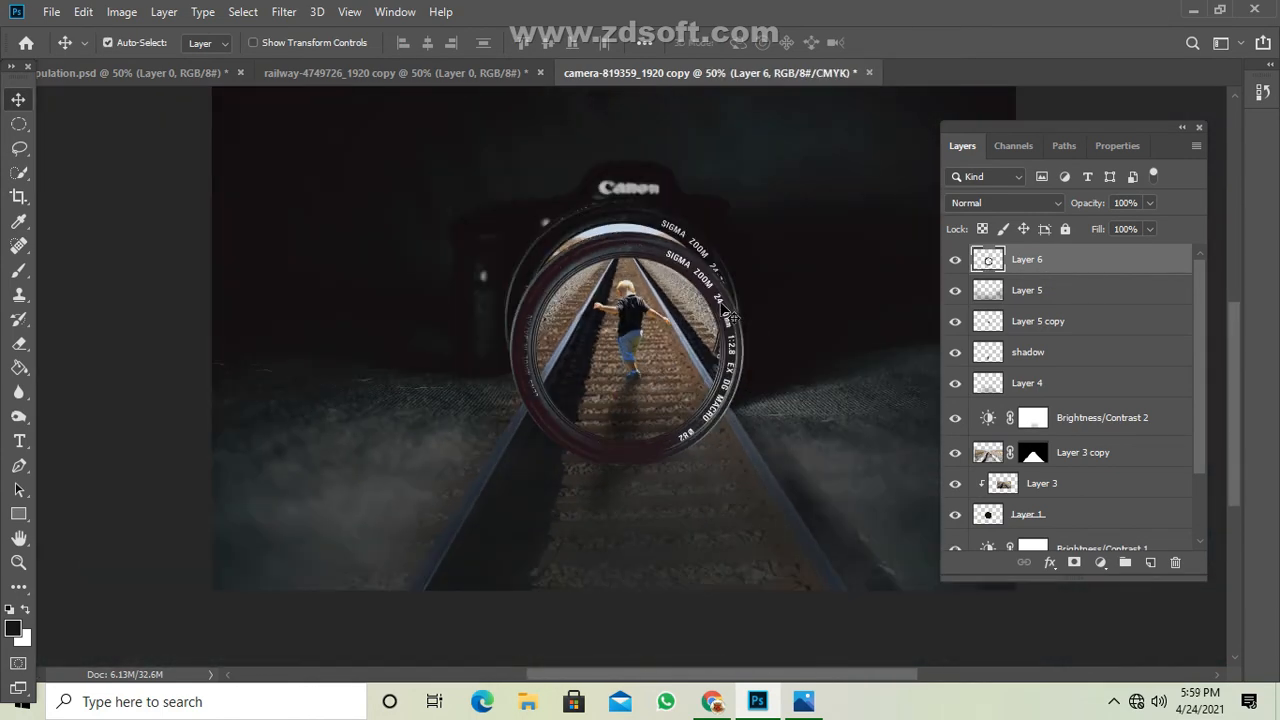
pyautogui.moveTo(733, 317); pyautogui.dragTo(622, 392)
# Apply a Perspective transform to the lens ring, tapering both sides, and move it up the track just below the toddler.
pyautogui.hotkey('ctrl', 't')
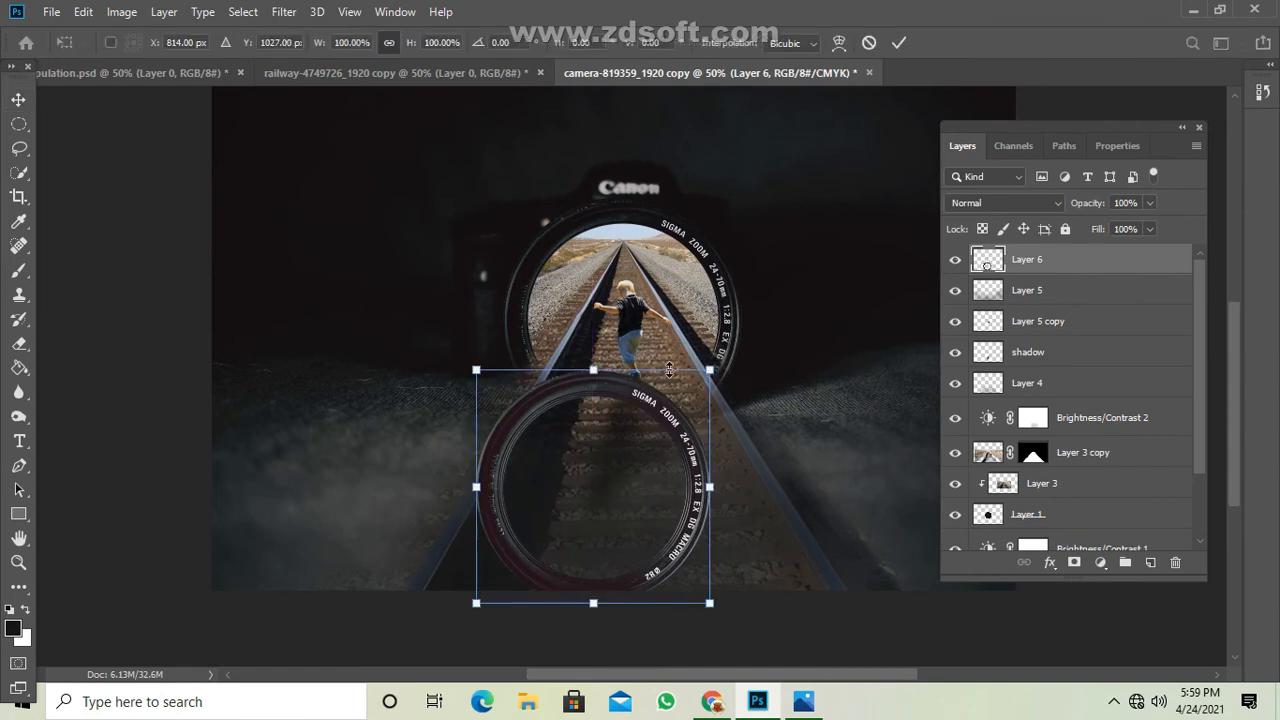
pyautogui.rightClick(655, 418)
pyautogui.click(712, 514)
pyautogui.moveTo(709, 370); pyautogui.dragTo(709, 395)
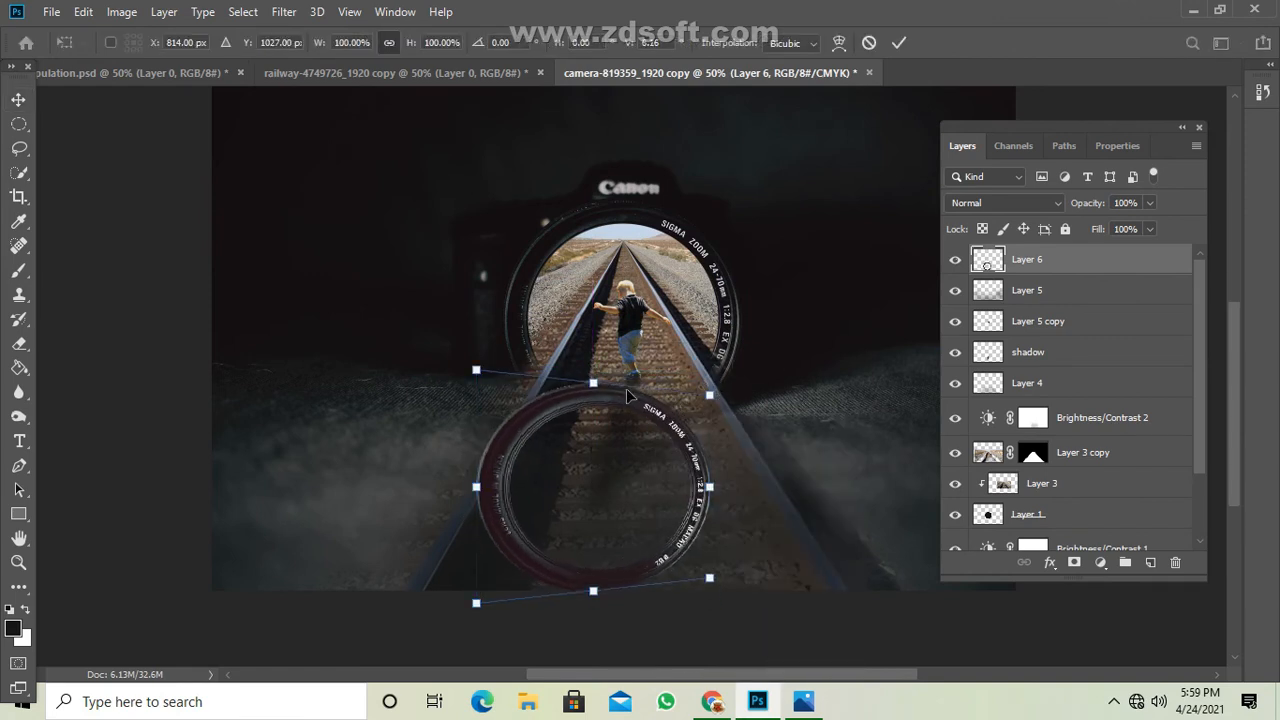
pyautogui.moveTo(476, 371); pyautogui.dragTo(476, 408)
pyautogui.moveTo(607, 404); pyautogui.dragTo(629, 372)
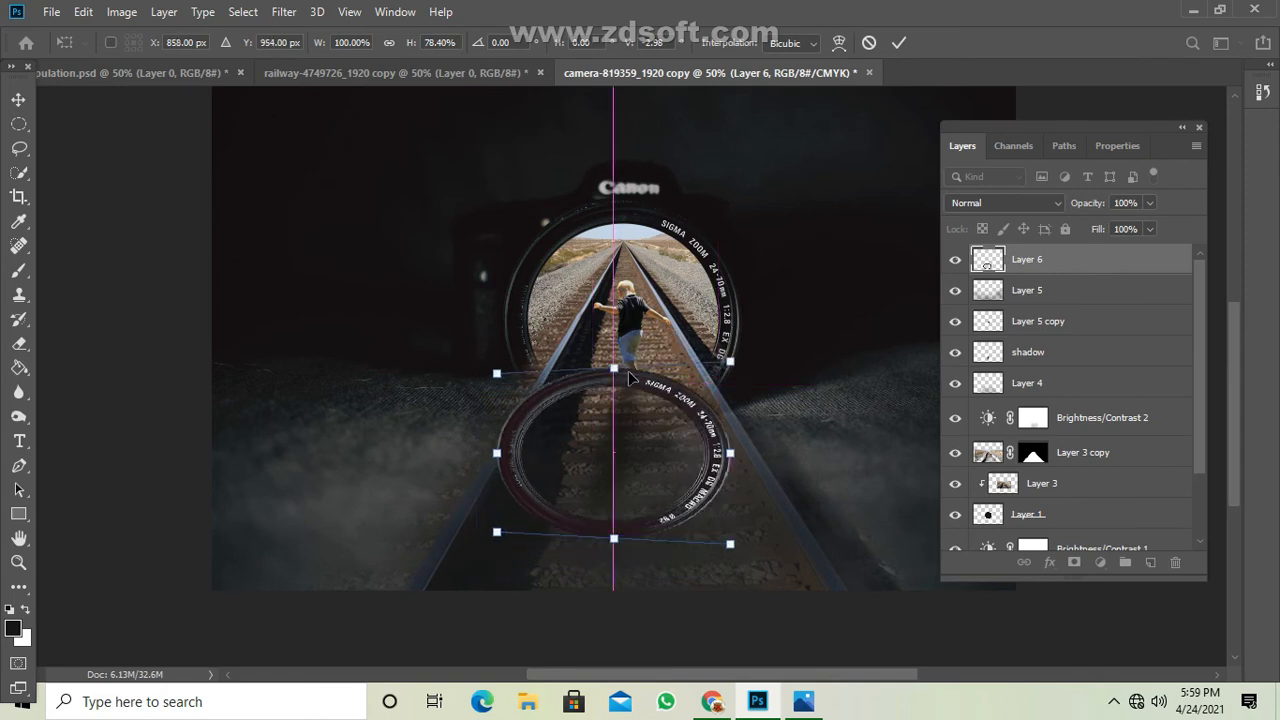
# Flatten the ring further, widen its near edge in perspective, and nudge it up the track.
pyautogui.moveTo(497, 533); pyautogui.dragTo(458, 543)
pyautogui.moveTo(768, 550); pyautogui.dragTo(734, 547)
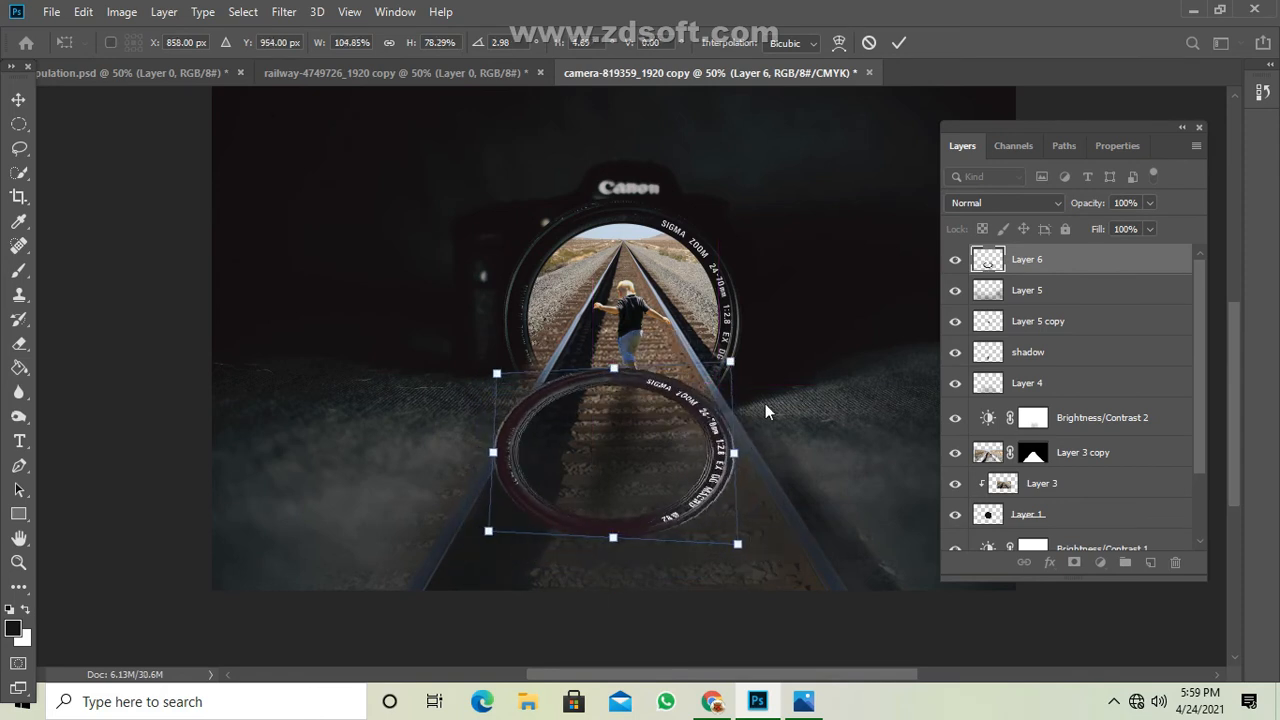
pyautogui.moveTo(732, 363); pyautogui.dragTo(731, 384)
pyautogui.moveTo(497, 380); pyautogui.dragTo(496, 389)
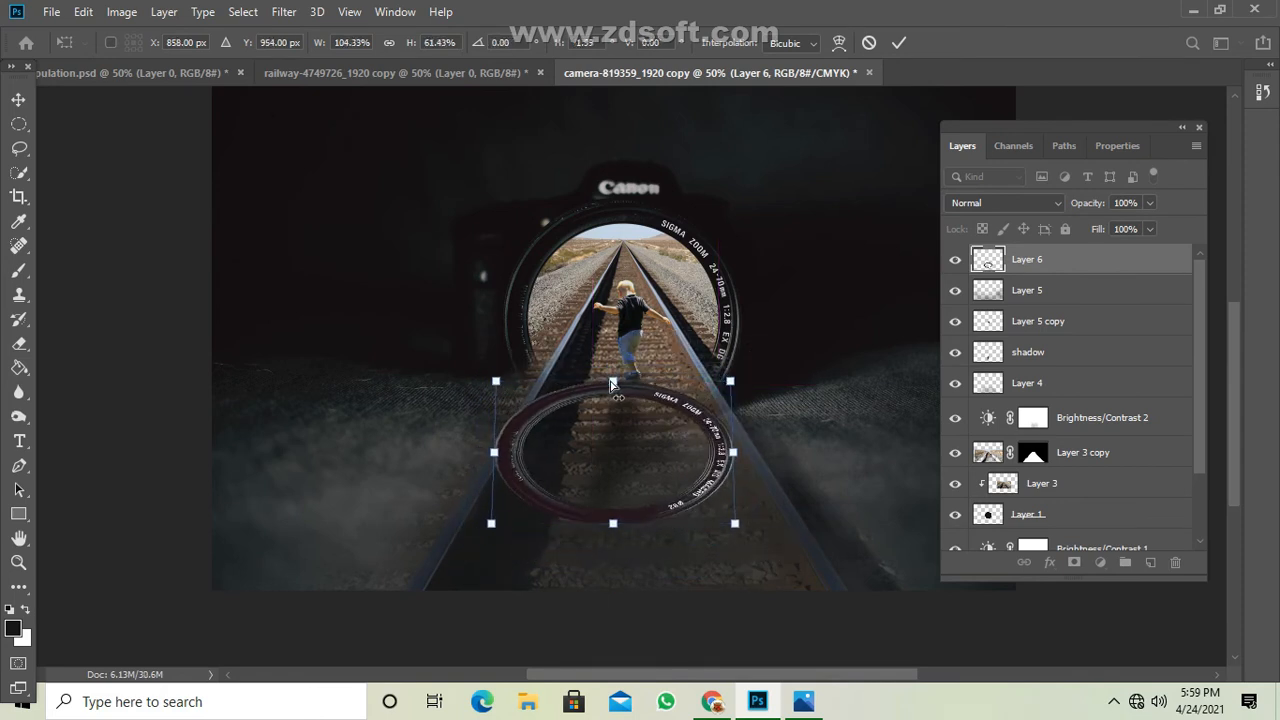
pyautogui.moveTo(614, 384)
pyautogui.mouseDown()
pyautogui.moveTo(606, 375)
pyautogui.moveTo(629, 382)
pyautogui.mouseUp()
pyautogui.moveTo(746, 383); pyautogui.dragTo(745, 370)
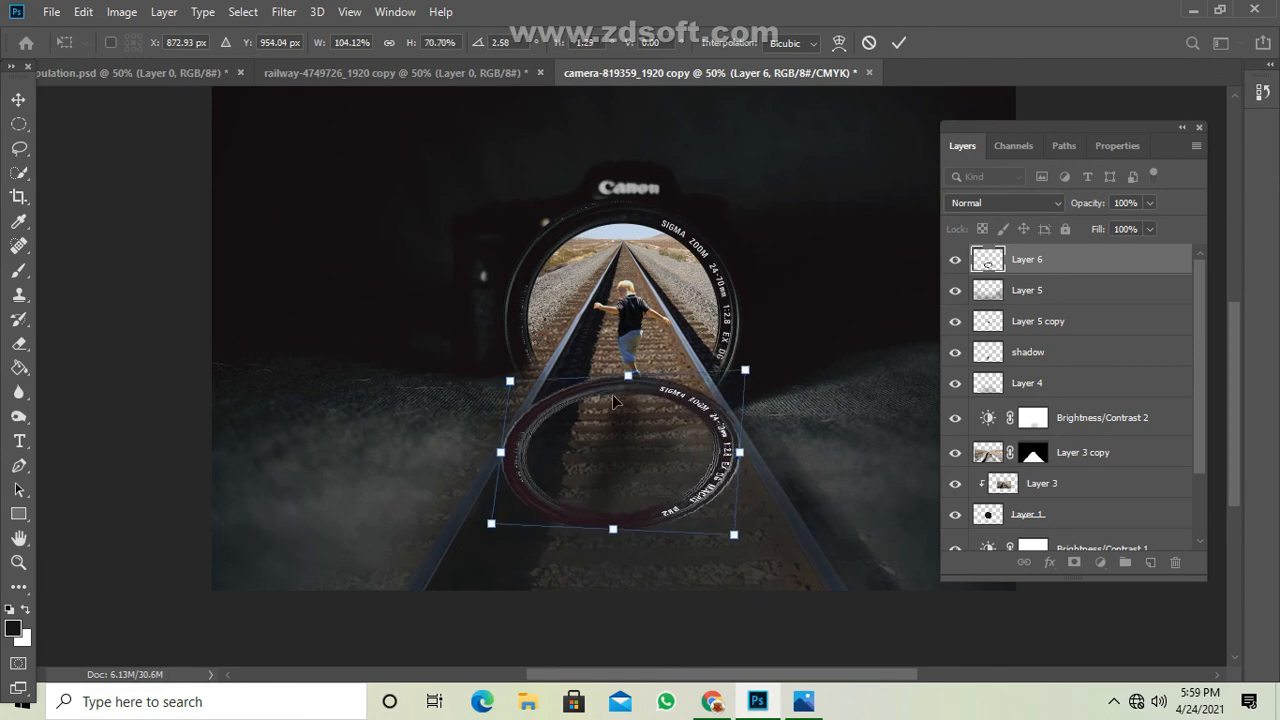
pyautogui.moveTo(512, 380); pyautogui.dragTo(514, 368)
pyautogui.moveTo(643, 386); pyautogui.dragTo(626, 370)
# Widen the ring's near edge, narrow its far edge so it lies flat across the rails, and commit the perspective transform.
pyautogui.moveTo(473, 524); pyautogui.dragTo(445, 523)
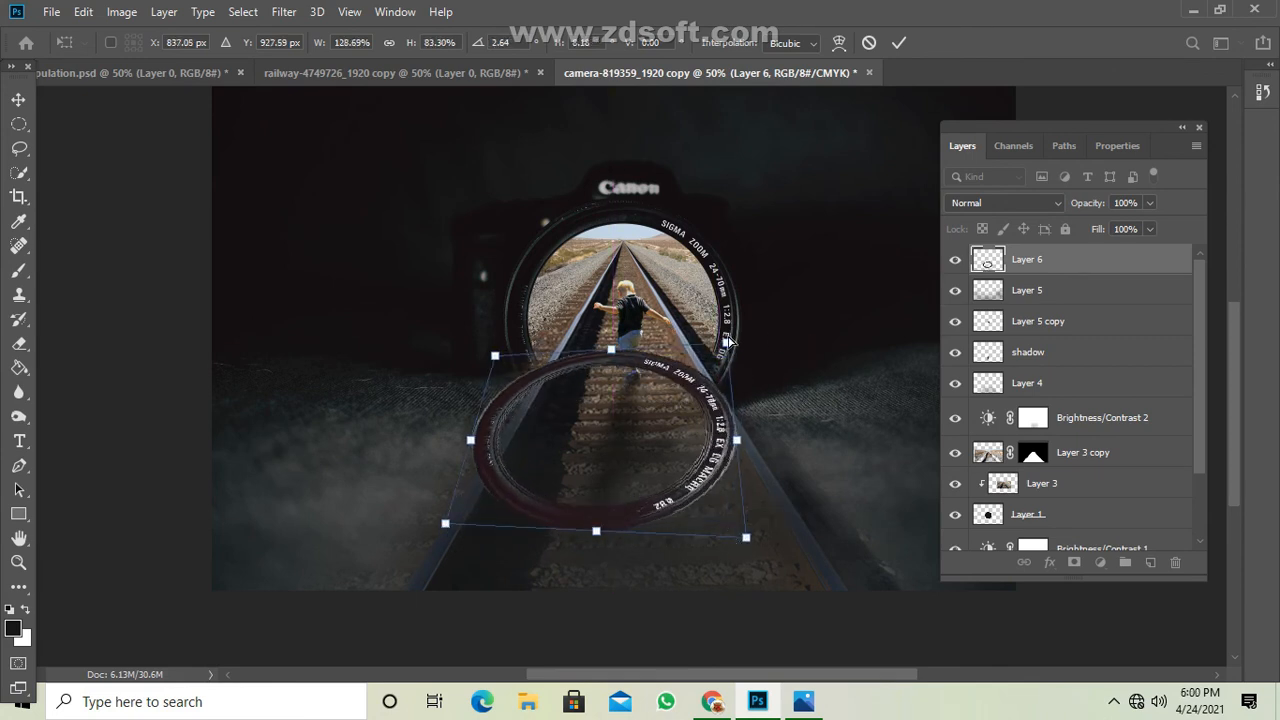
pyautogui.moveTo(729, 357); pyautogui.dragTo(731, 382)
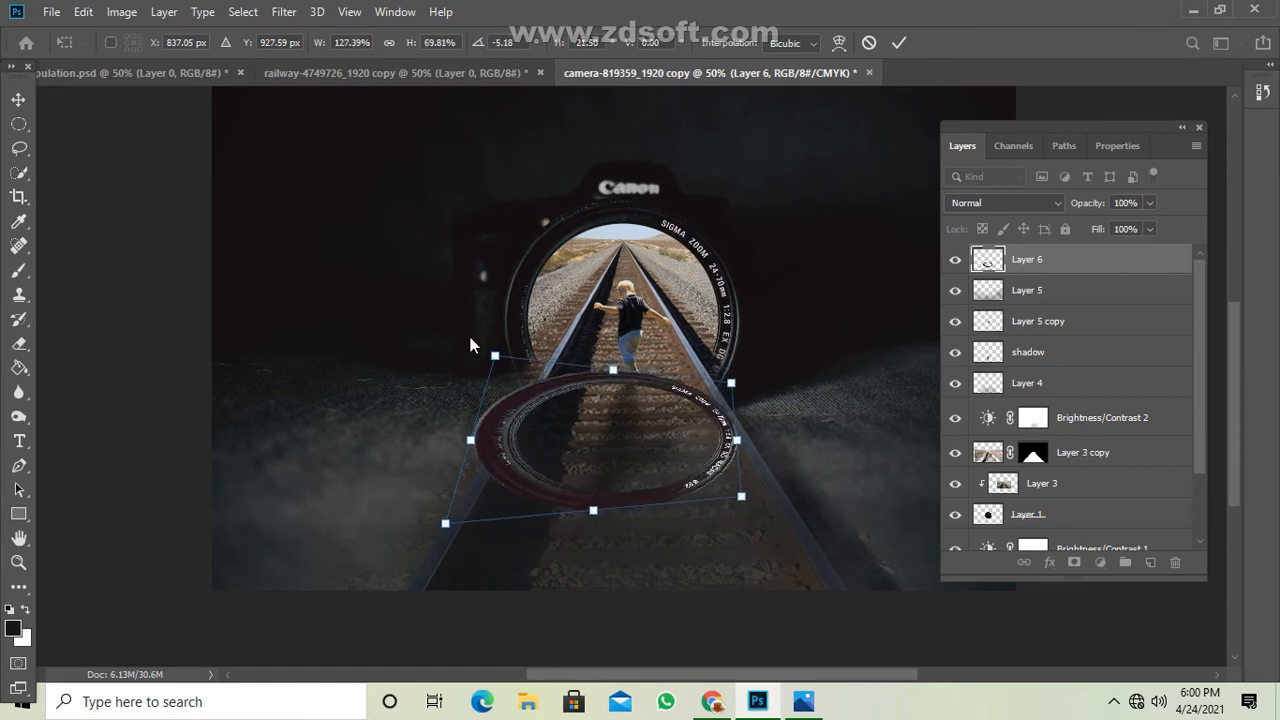
pyautogui.moveTo(495, 357); pyautogui.dragTo(527, 359)
pyautogui.moveTo(631, 374); pyautogui.dragTo(632, 363)
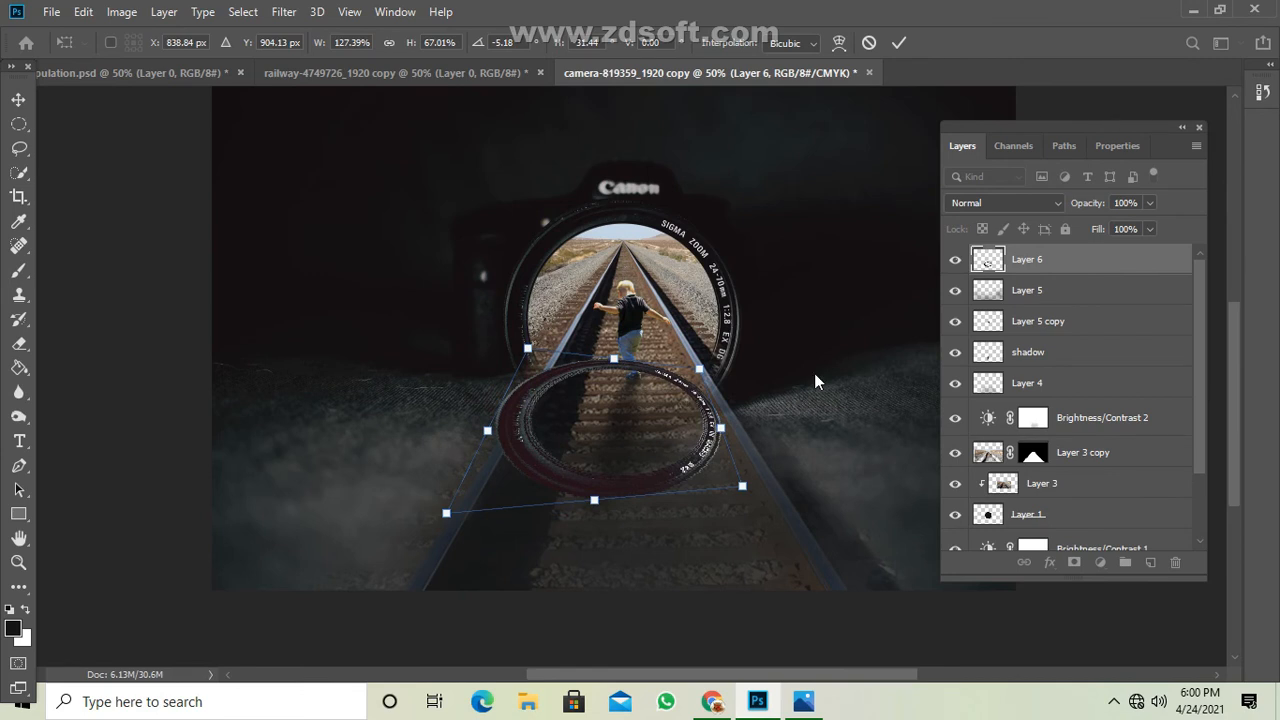
pyautogui.moveTo(742, 486); pyautogui.dragTo(750, 553)
pyautogui.click(899, 42)
# Enlarge the lens ring proportionally with Free Transform to about 146% and nudge it slightly down the track below the toddler.
pyautogui.hotkey('ctrl', 't')
pyautogui.moveTo(747, 389); pyautogui.dragTo(730, 463)
pyautogui.moveTo(595, 385)
pyautogui.mouseDown()
pyautogui.moveTo(615, 382)
pyautogui.moveTo(600, 381)
pyautogui.mouseUp()
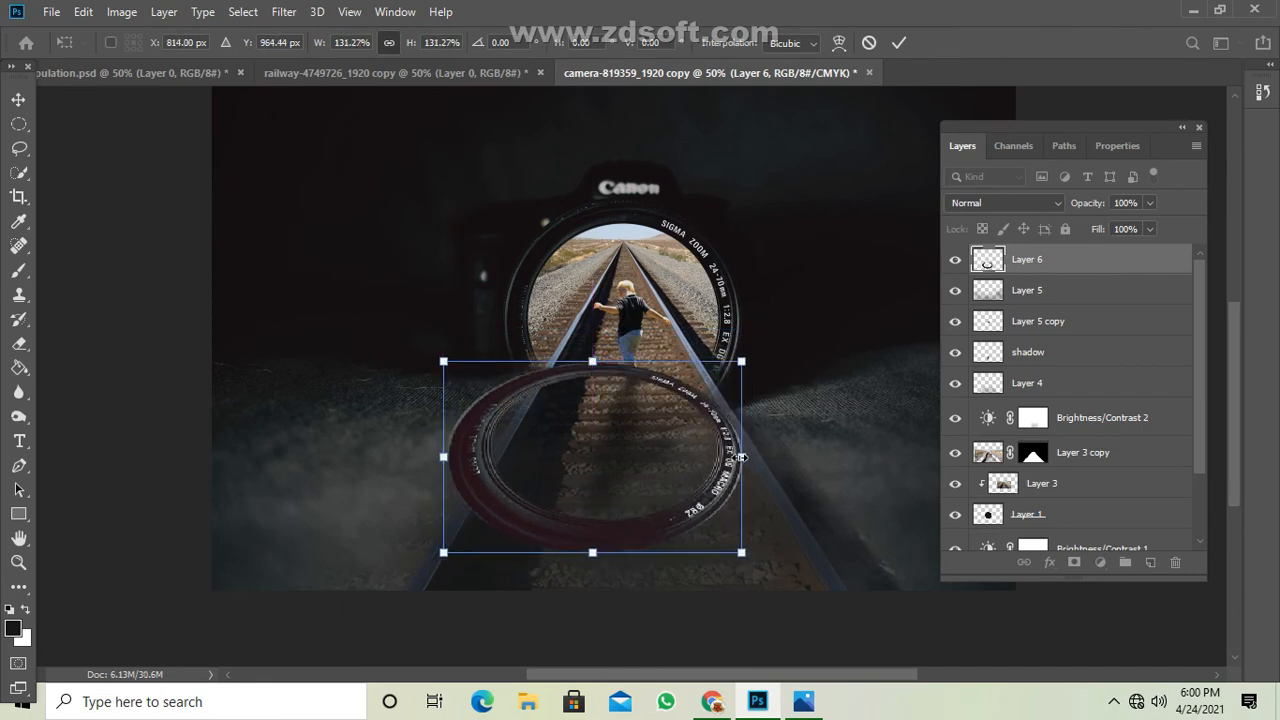
pyautogui.moveTo(741, 457); pyautogui.dragTo(751, 458)
pyautogui.moveTo(587, 366); pyautogui.dragTo(612, 368)
pyautogui.moveTo(593, 552); pyautogui.dragTo(593, 567)
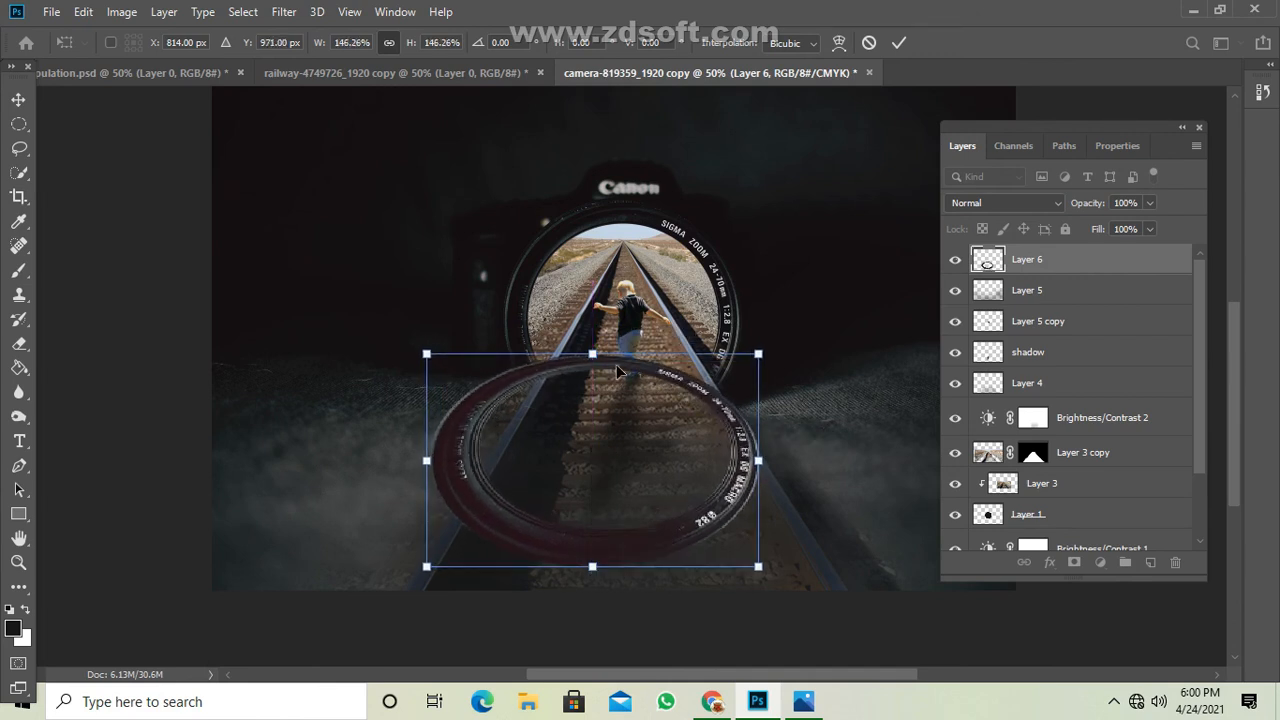
pyautogui.moveTo(617, 365); pyautogui.dragTo(623, 371)
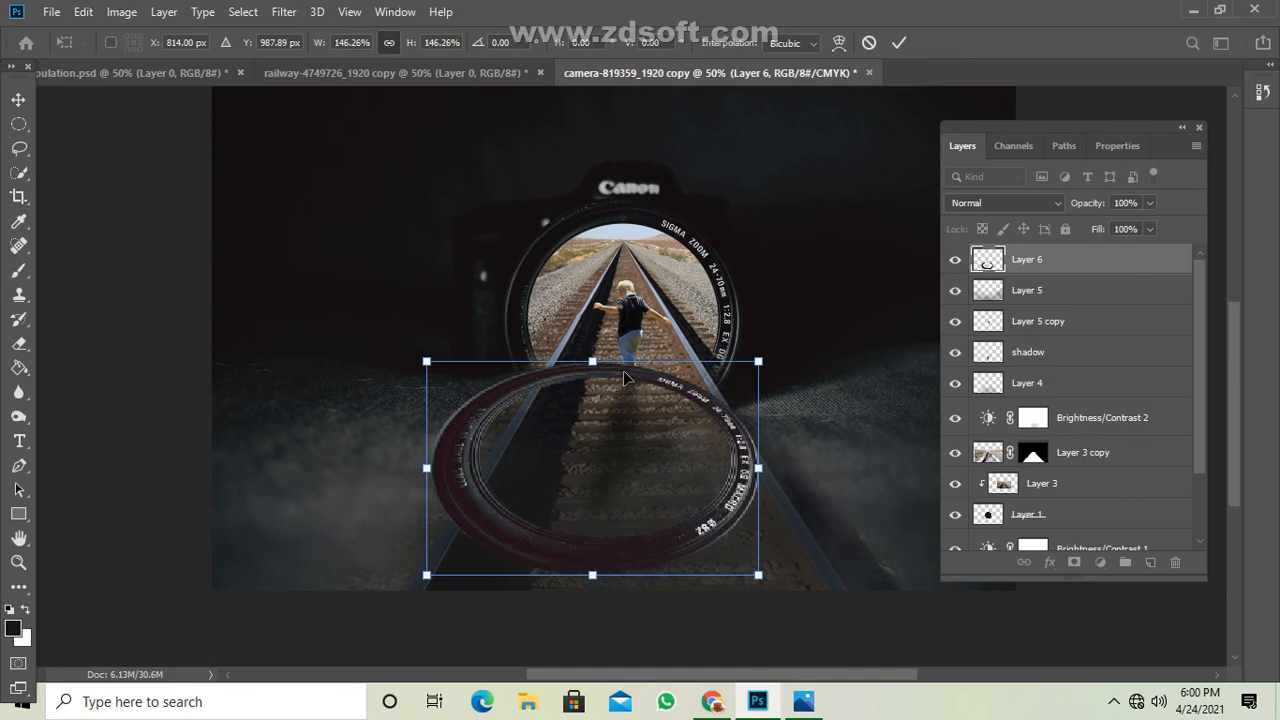
# Switch the ring's transform to Perspective and shorten its left side slightly.
pyautogui.rightClick(623, 370)
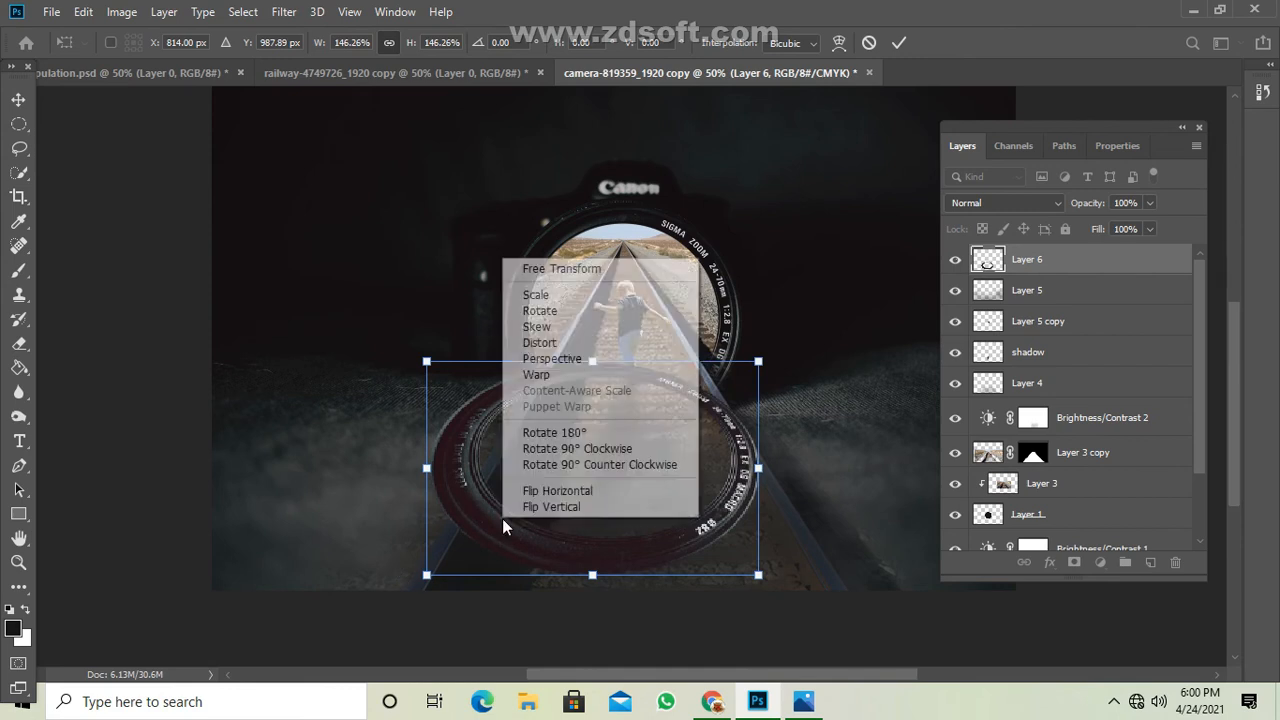
pyautogui.click(552, 358)
pyautogui.moveTo(427, 362); pyautogui.dragTo(427, 370)
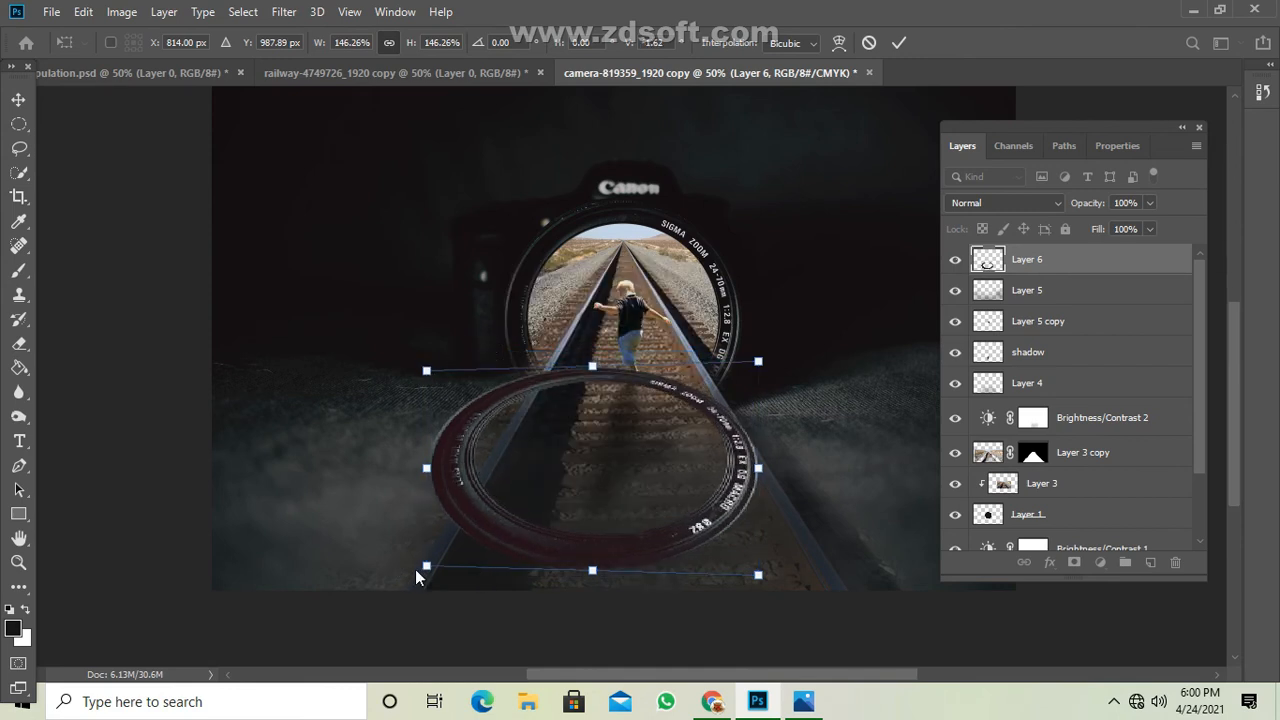
pyautogui.moveTo(427, 567); pyautogui.dragTo(427, 575)
pyautogui.moveTo(427, 363); pyautogui.dragTo(427, 381)
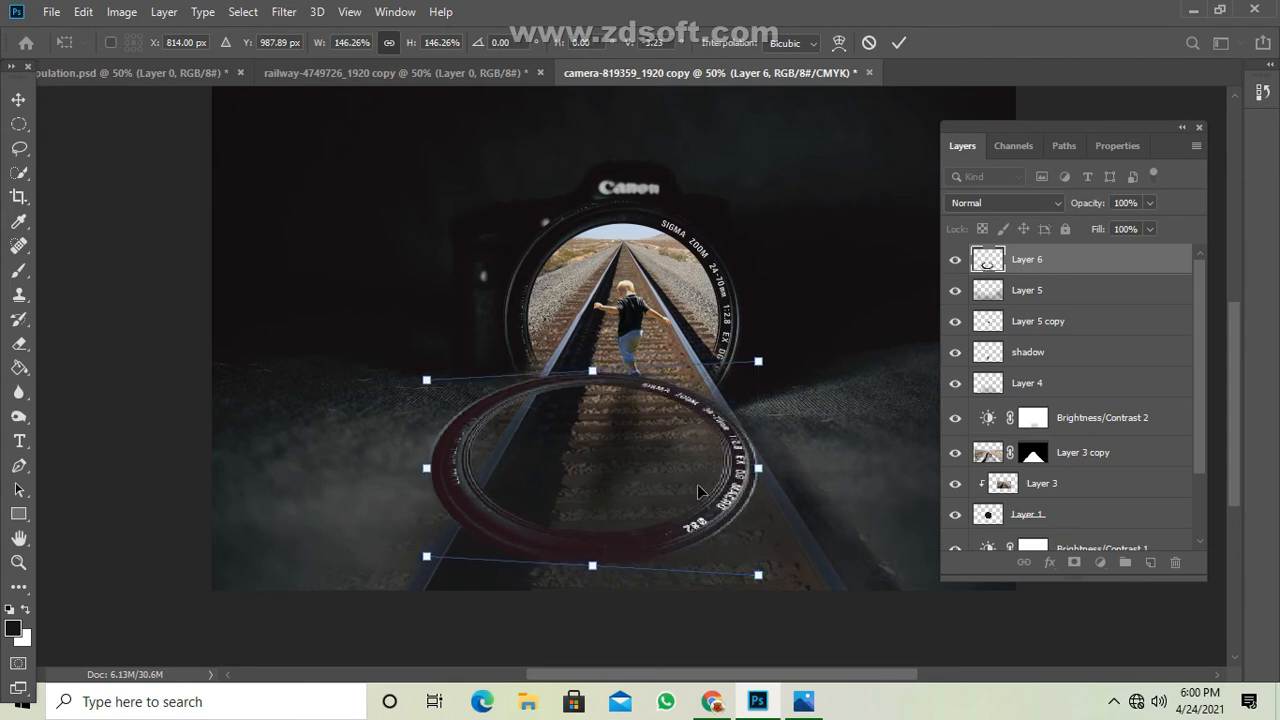
# Narrow the ring's near and far edges in perspective, nudge it up the track toward the toddler, and commit the transform.
pyautogui.moveTo(758, 578); pyautogui.dragTo(711, 592)
pyautogui.moveTo(427, 380); pyautogui.dragTo(459, 380)
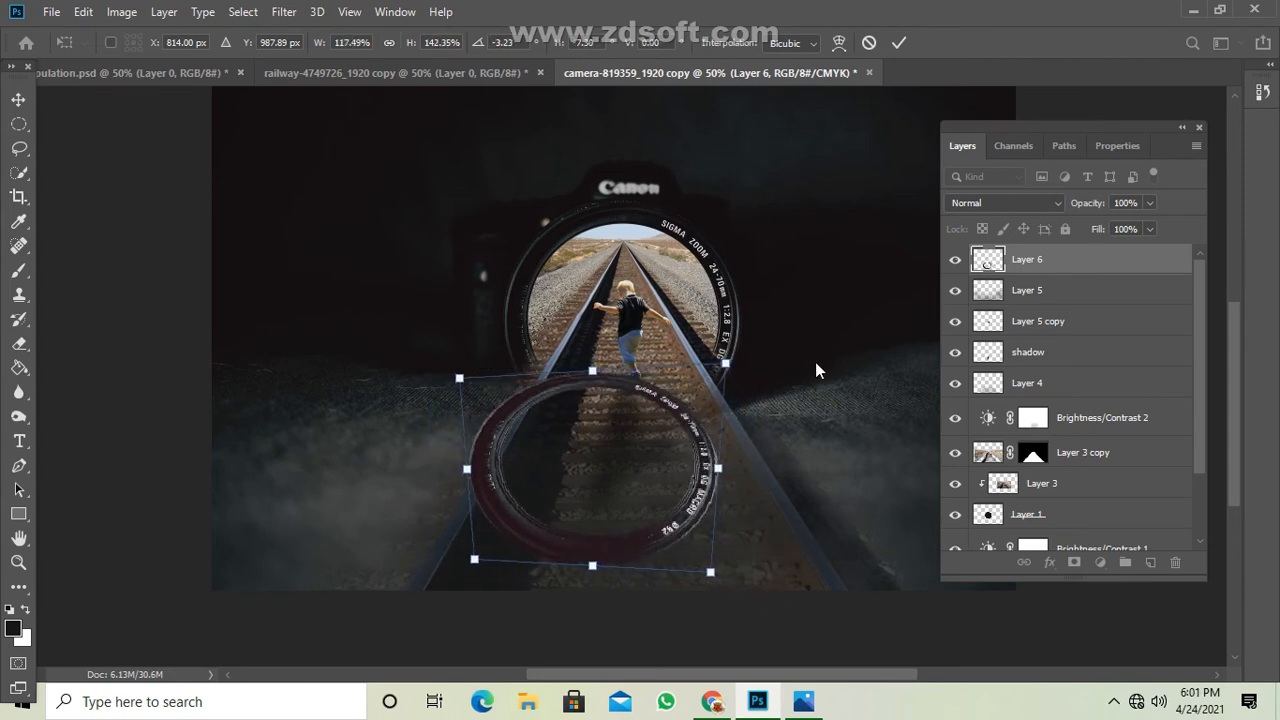
pyautogui.moveTo(728, 368); pyautogui.dragTo(739, 370)
pyautogui.moveTo(476, 562); pyautogui.dragTo(445, 570)
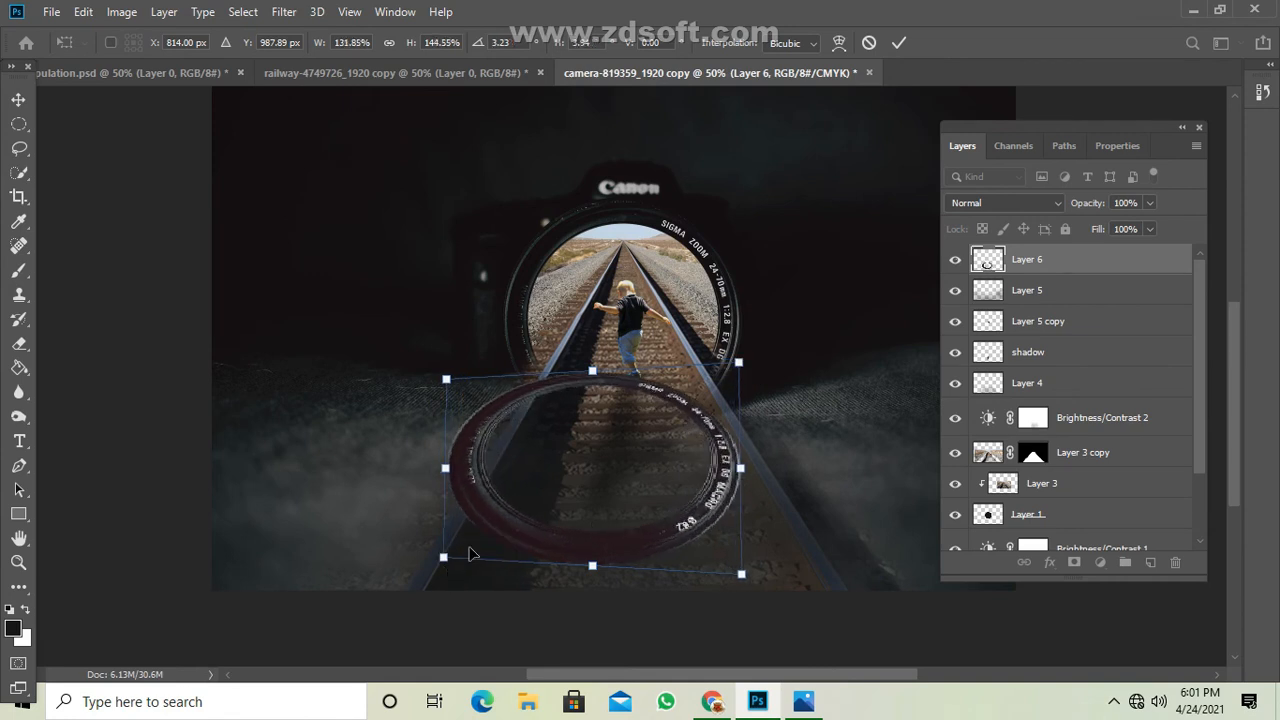
pyautogui.moveTo(522, 531); pyautogui.dragTo(531, 521)
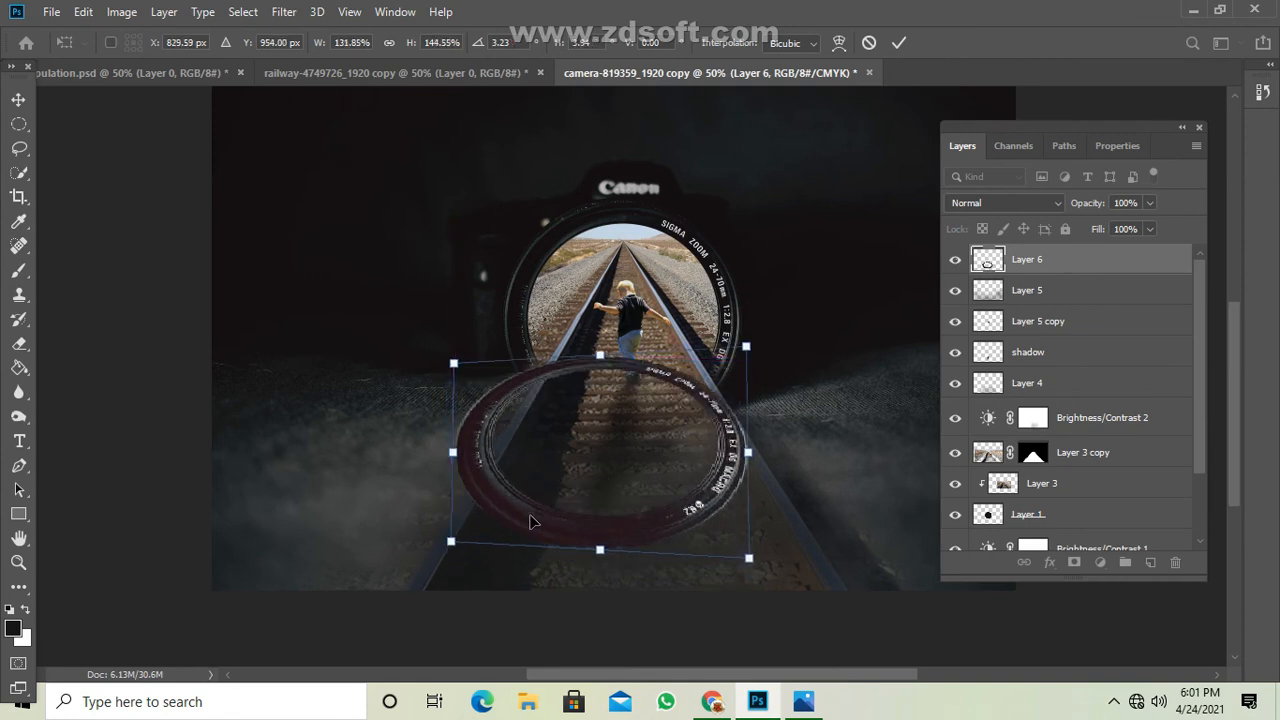
pyautogui.click(899, 42)
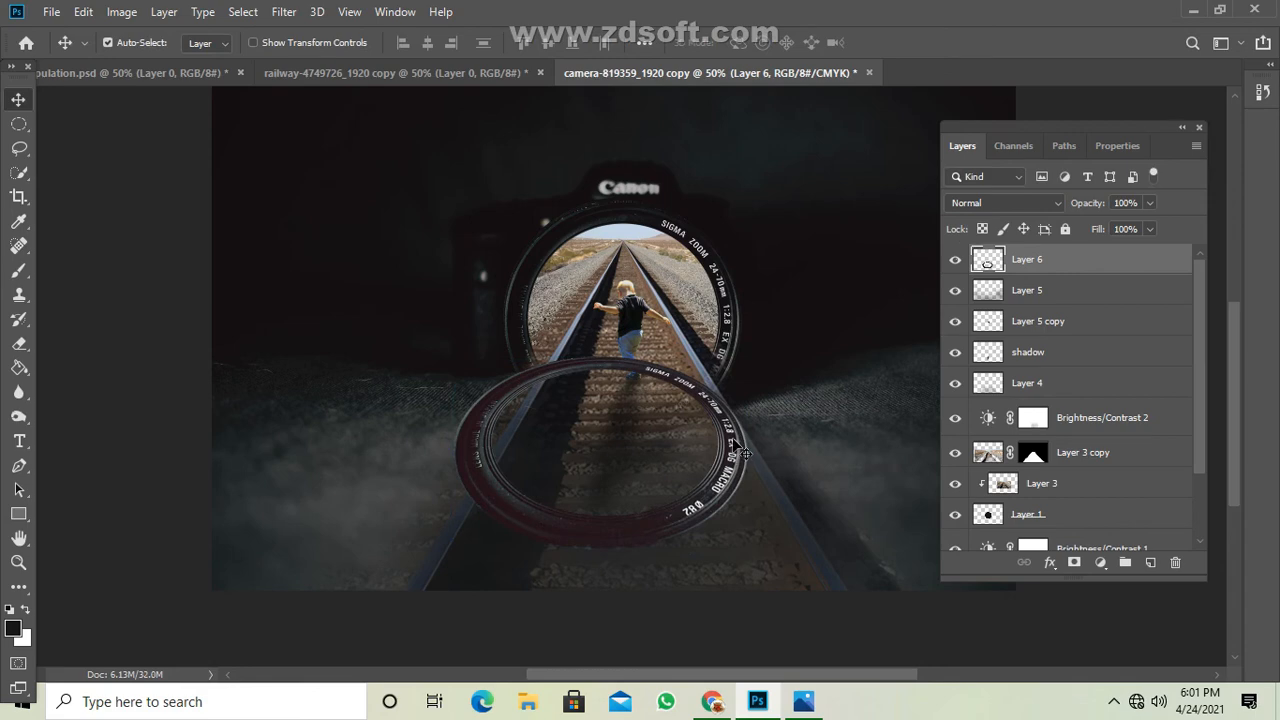
# Turn the ring solid black by lowering its Lightness to the minimum with Hue/Saturation.
pyautogui.press('ctrl')
pyautogui.hotkey('ctrl', 'u')
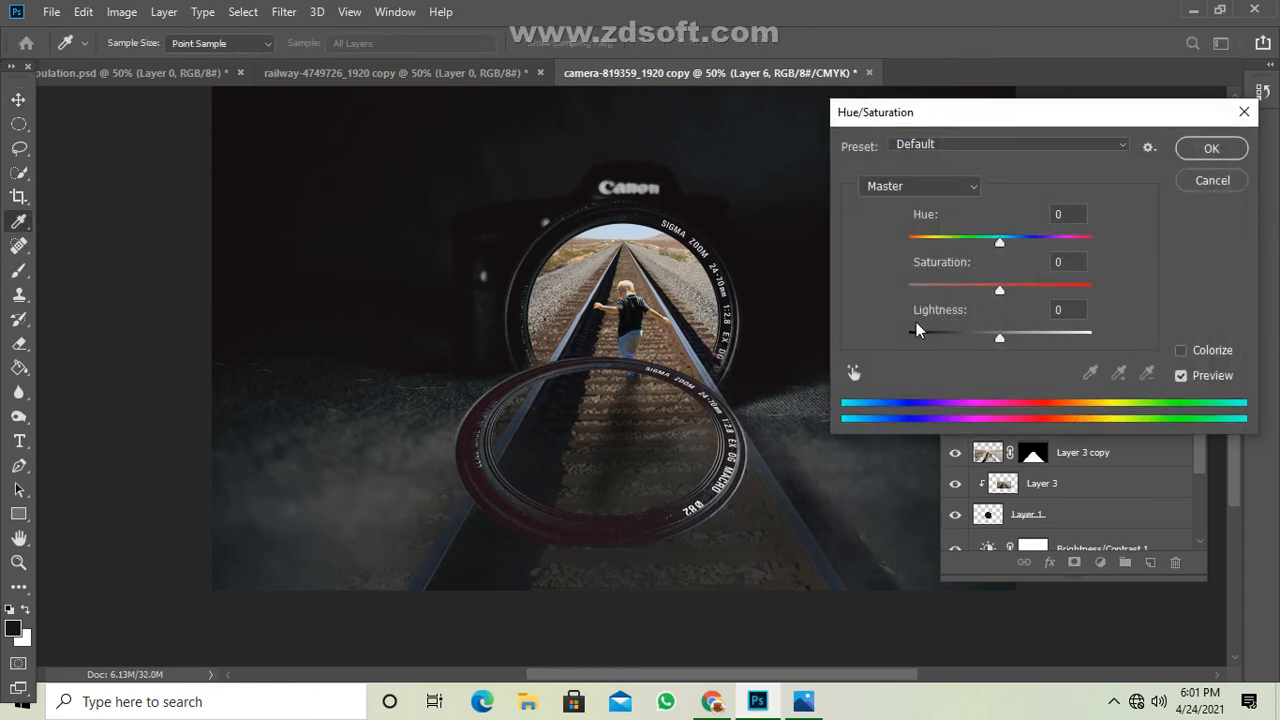
pyautogui.moveTo(997, 338); pyautogui.dragTo(905, 338)
pyautogui.click(1211, 148)
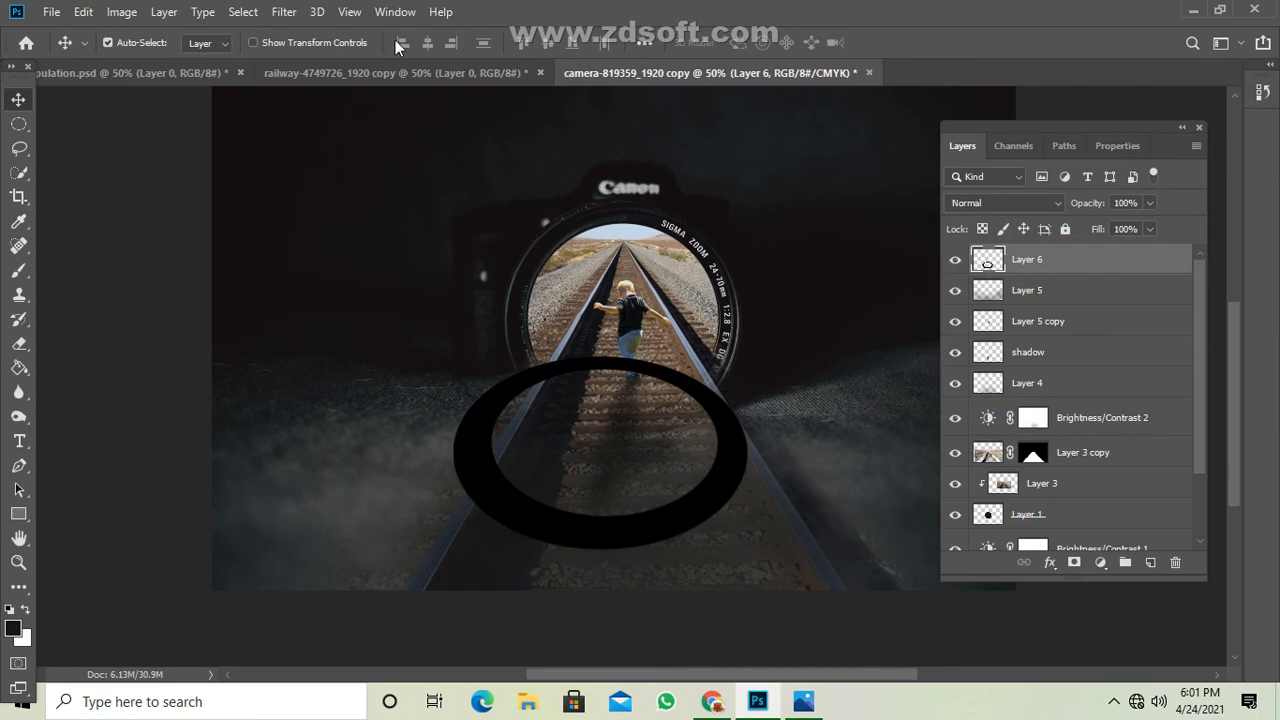
# Soften the black ring into a shadow with a Gaussian Blur of about 30 pixels radius.
pyautogui.click(284, 12)
pyautogui.moveTo(300, 208)
pyautogui.click(545, 294)
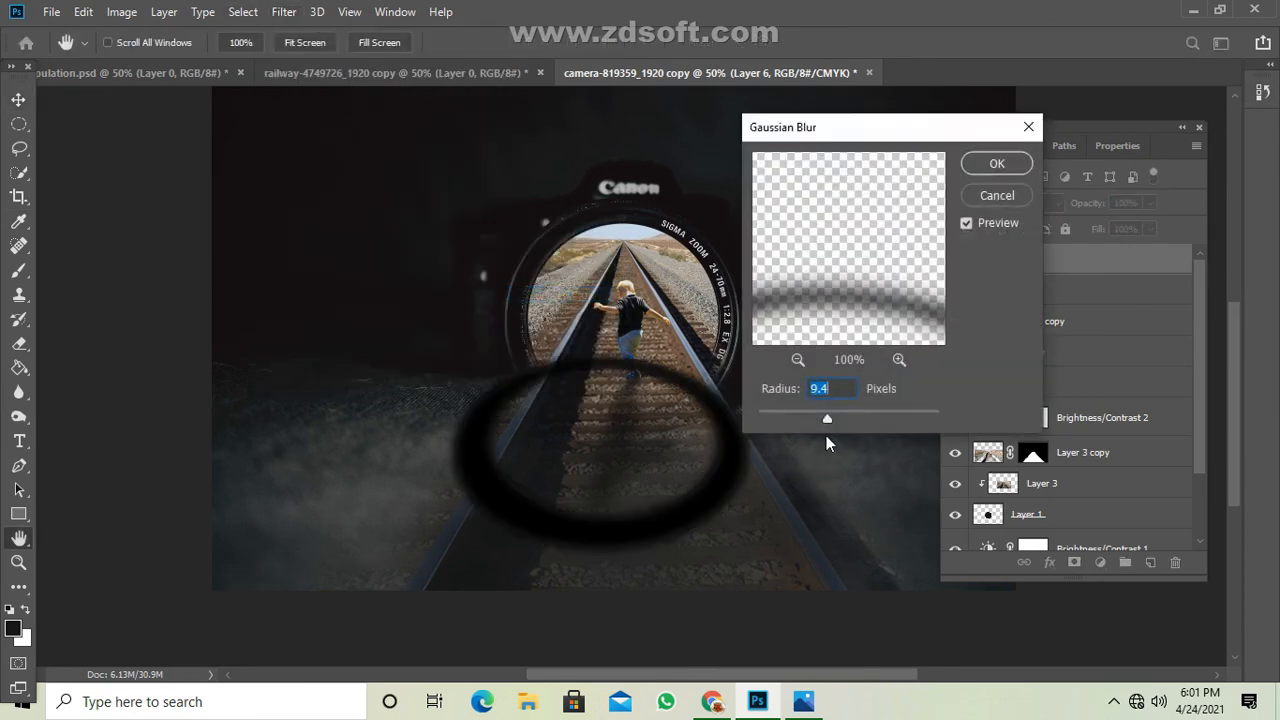
pyautogui.moveTo(843, 416); pyautogui.dragTo(846, 416)
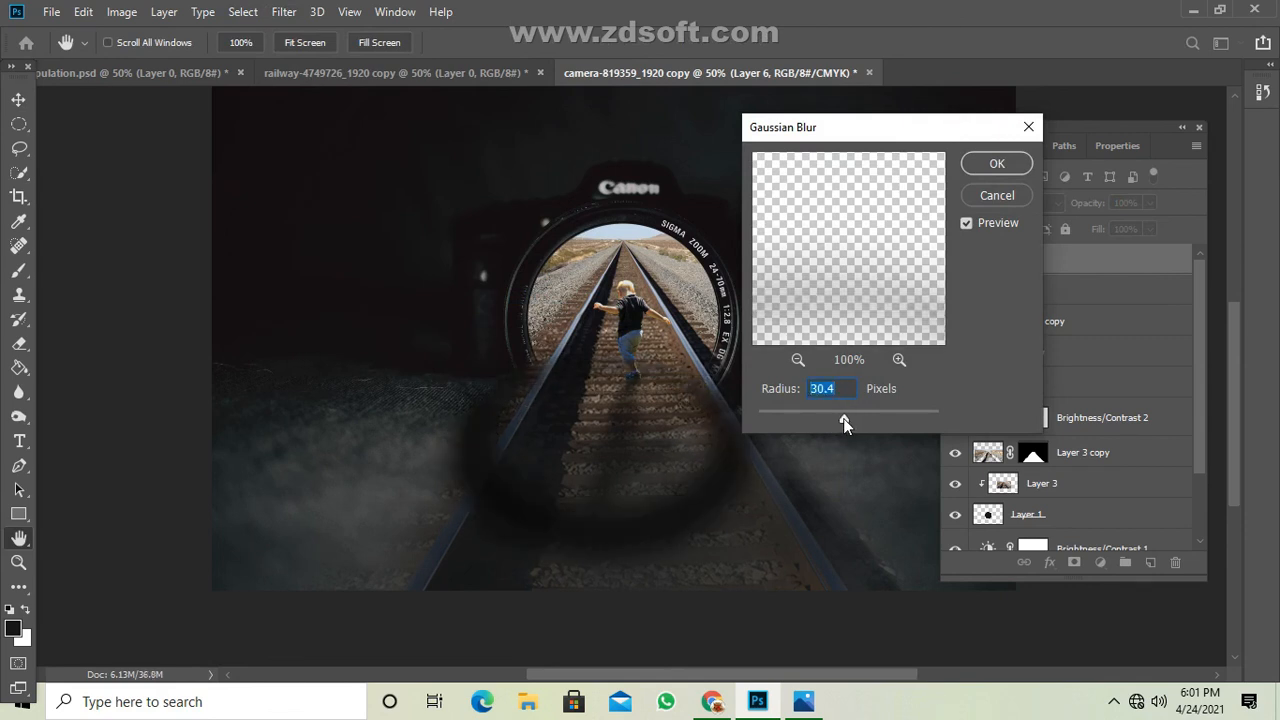
pyautogui.click(1028, 126)
# Reduce the blurred ring layer's opacity to 61%, stretch it down the track with Free Transform, and commit.
pyautogui.moveTo(1150, 203); pyautogui.dragTo(1117, 230)
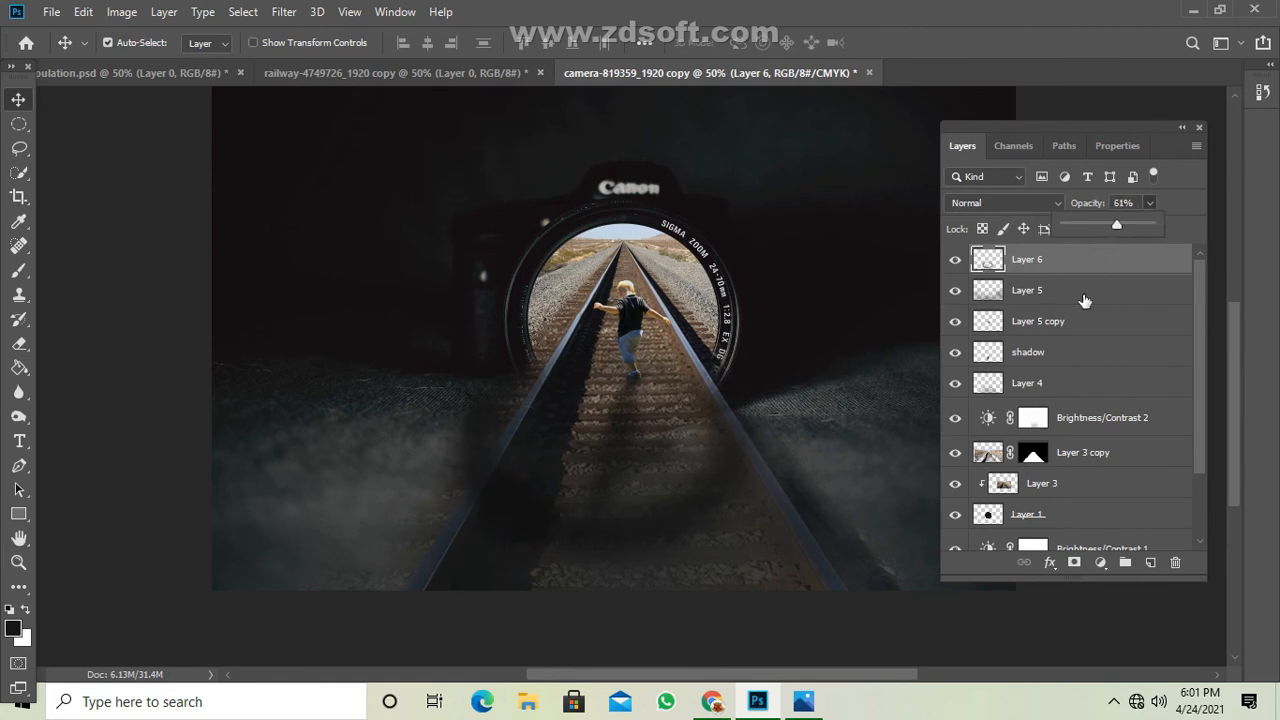
pyautogui.hotkey('ctrl', 't')
pyautogui.moveTo(596, 598); pyautogui.dragTo(594, 620)
pyautogui.click(897, 45)
# Lighten the ring shadow on the track with the Eraser at 15% opacity and flow, and set Layer 6's opacity to 42%.
pyautogui.hotkey('ctrl', '-')
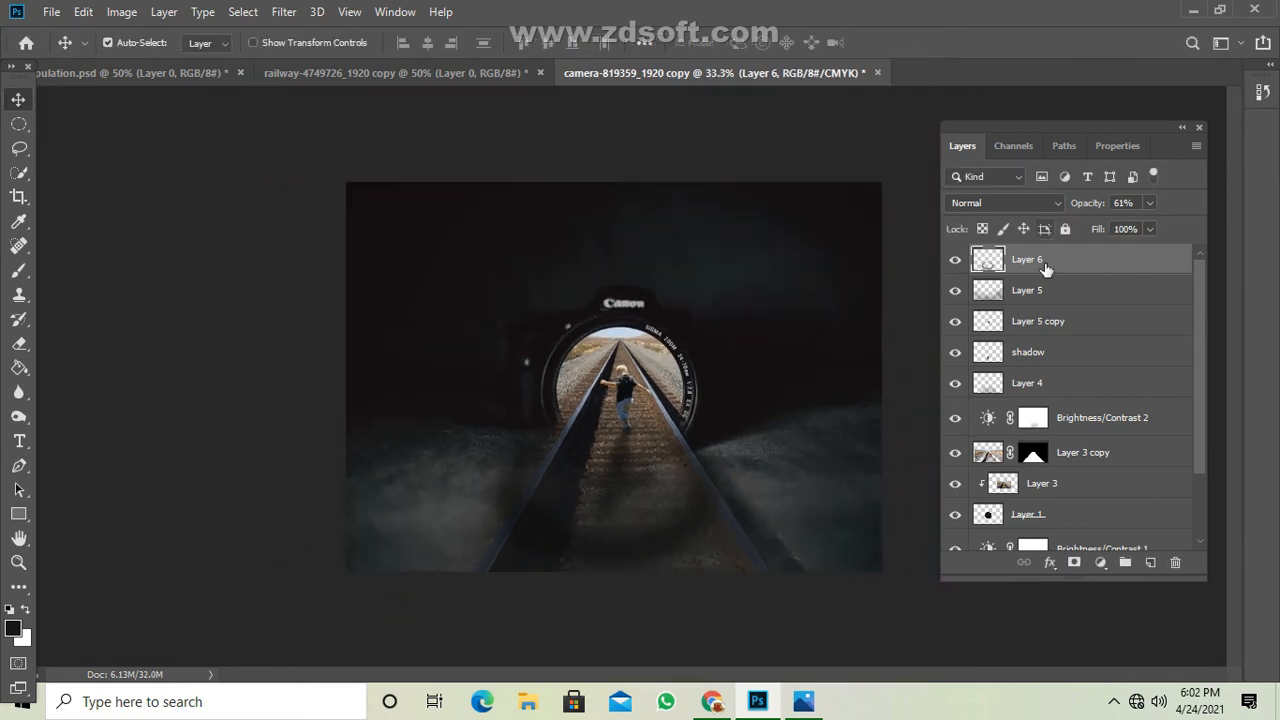
pyautogui.moveTo(18, 343); pyautogui.dragTo(81, 341)
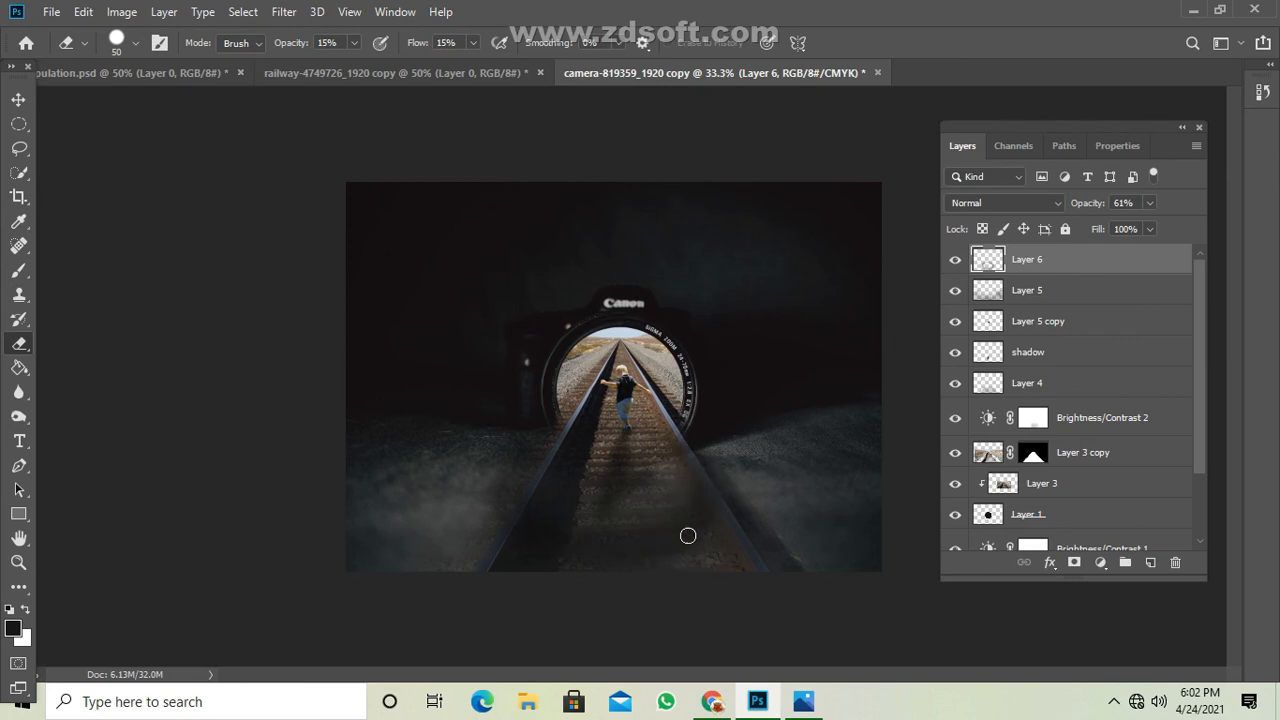
pyautogui.click(1150, 202)
pyautogui.moveTo(1149, 221); pyautogui.dragTo(1135, 225)
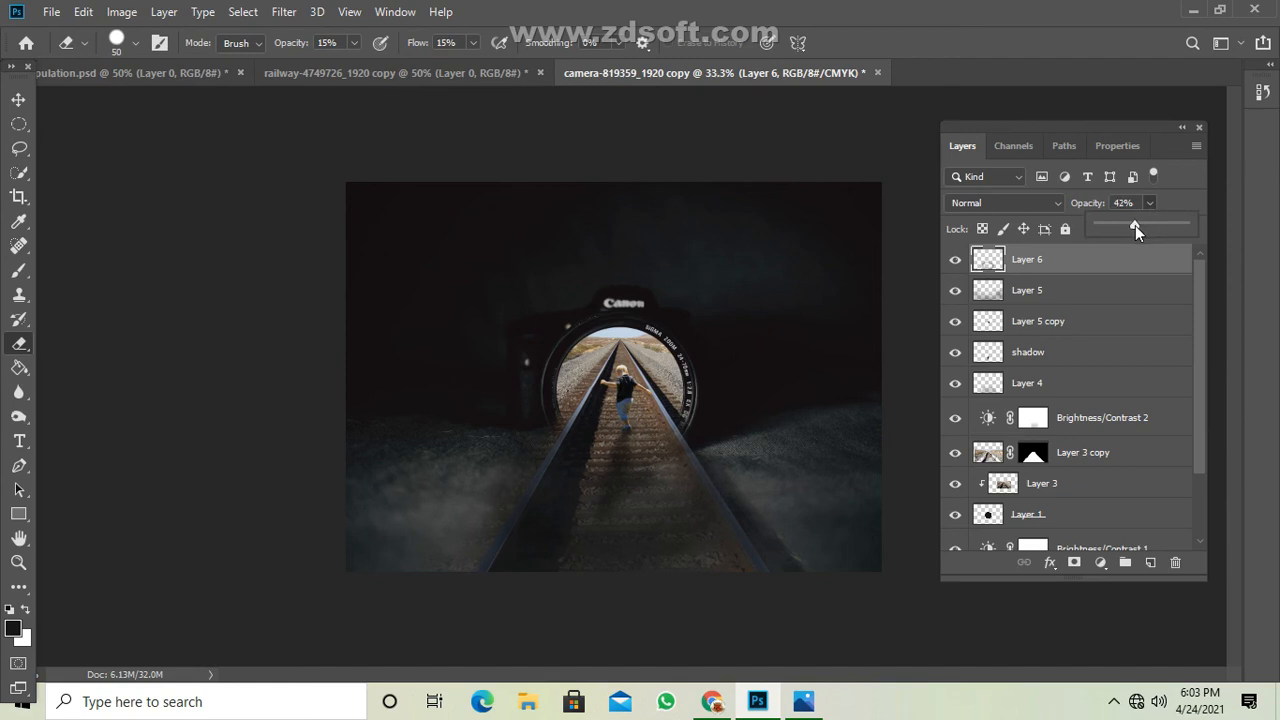
# Save the image to the Desktop as a JPEG named manipulation.1, with quality 8 (High) and the Baseline ("Standard") format.
pyautogui.click(1182, 127)
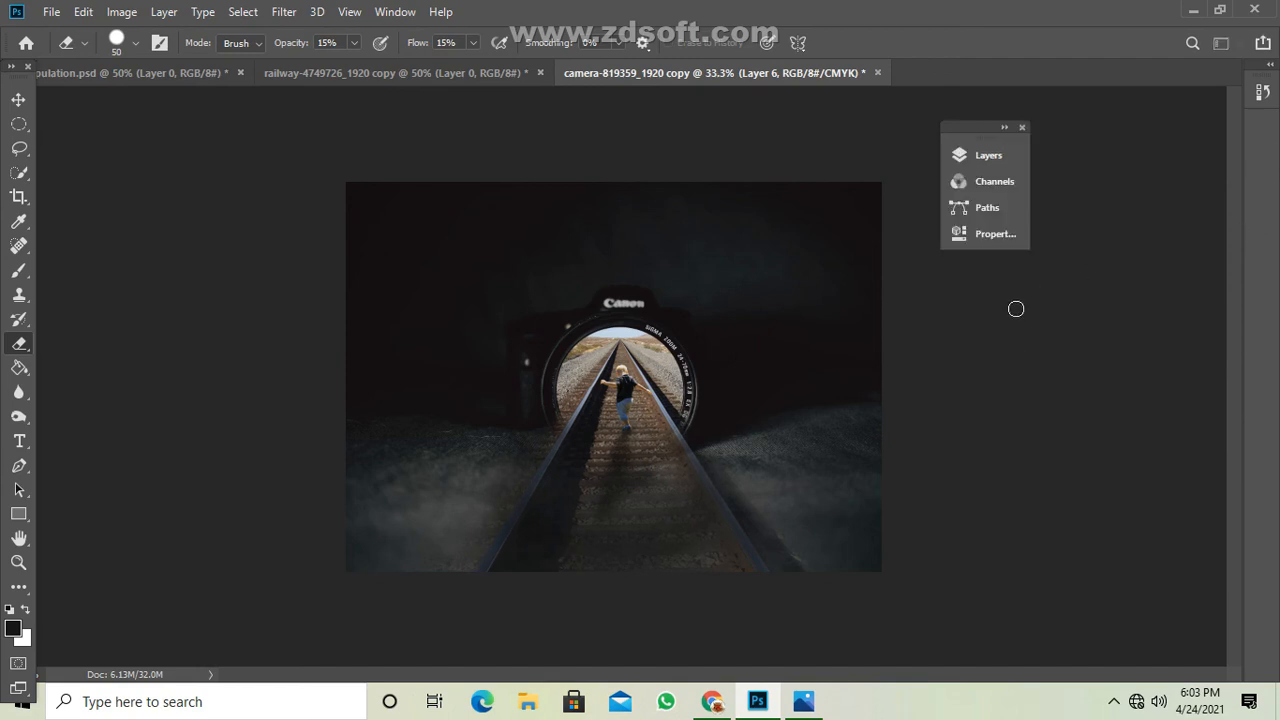
pyautogui.click(50, 12)
pyautogui.click(85, 220)
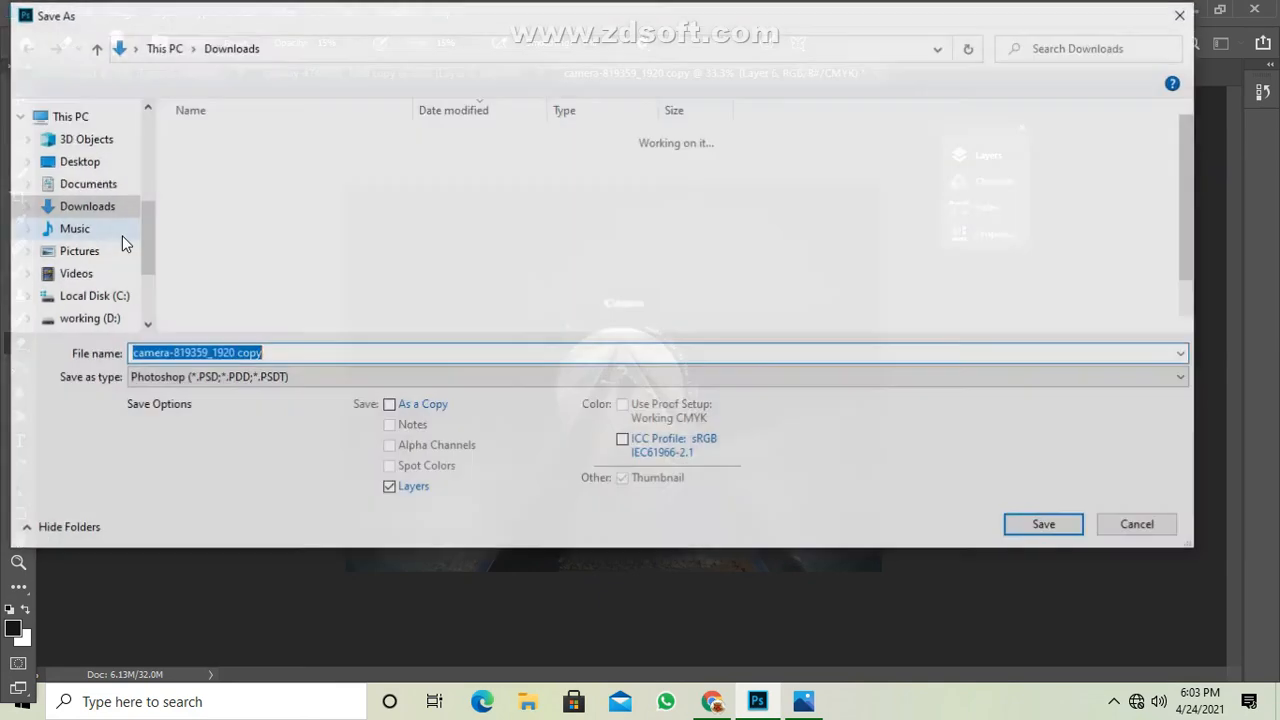
pyautogui.click(77, 161)
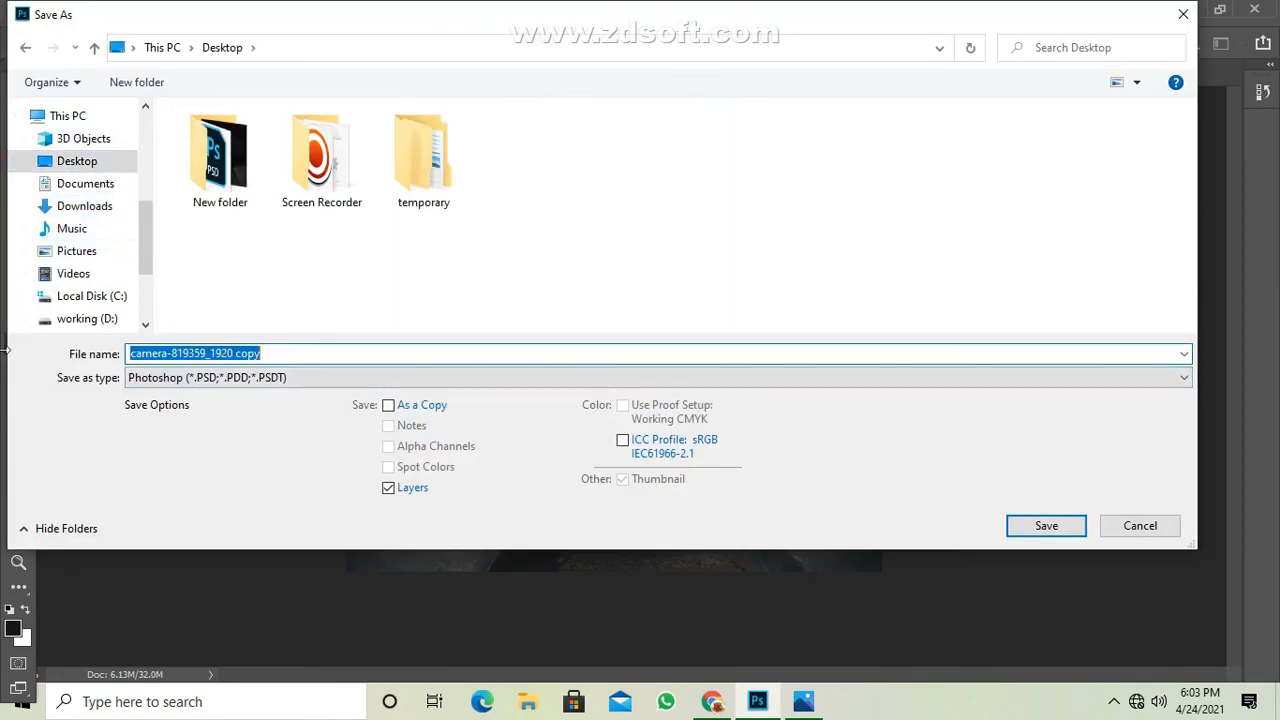
pyautogui.write('manipulation.1')
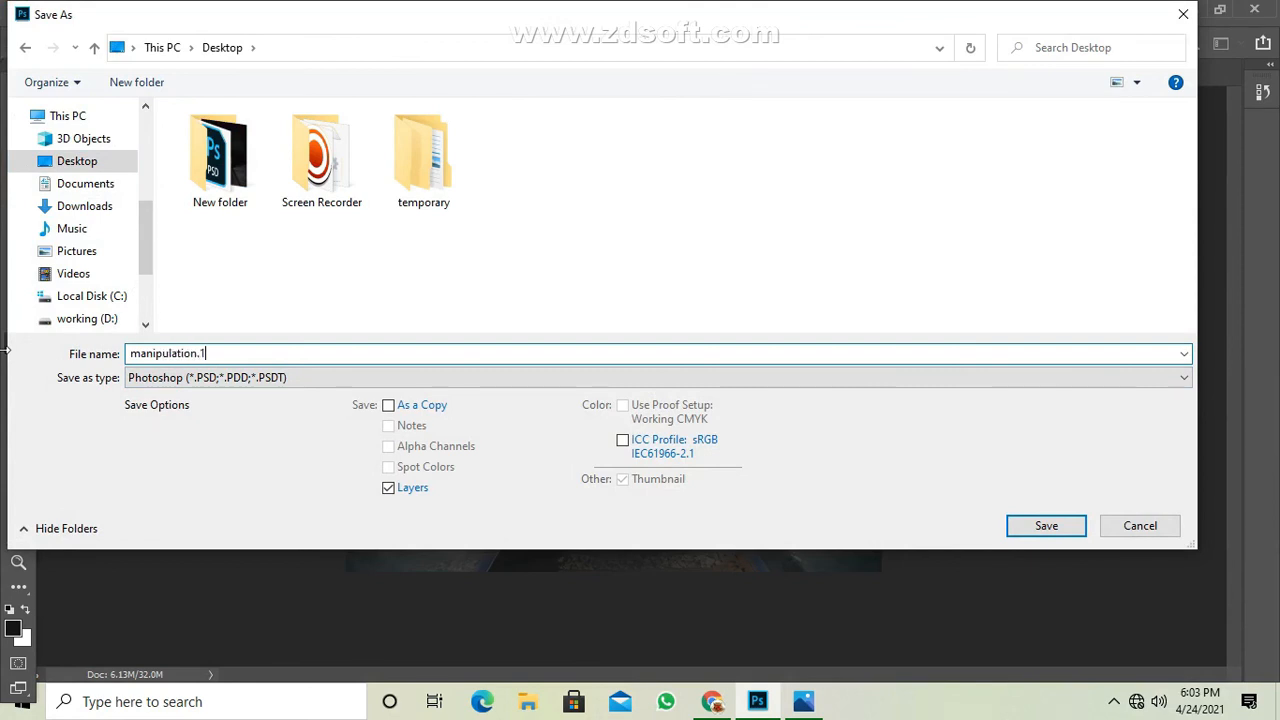
pyautogui.click(205, 380)
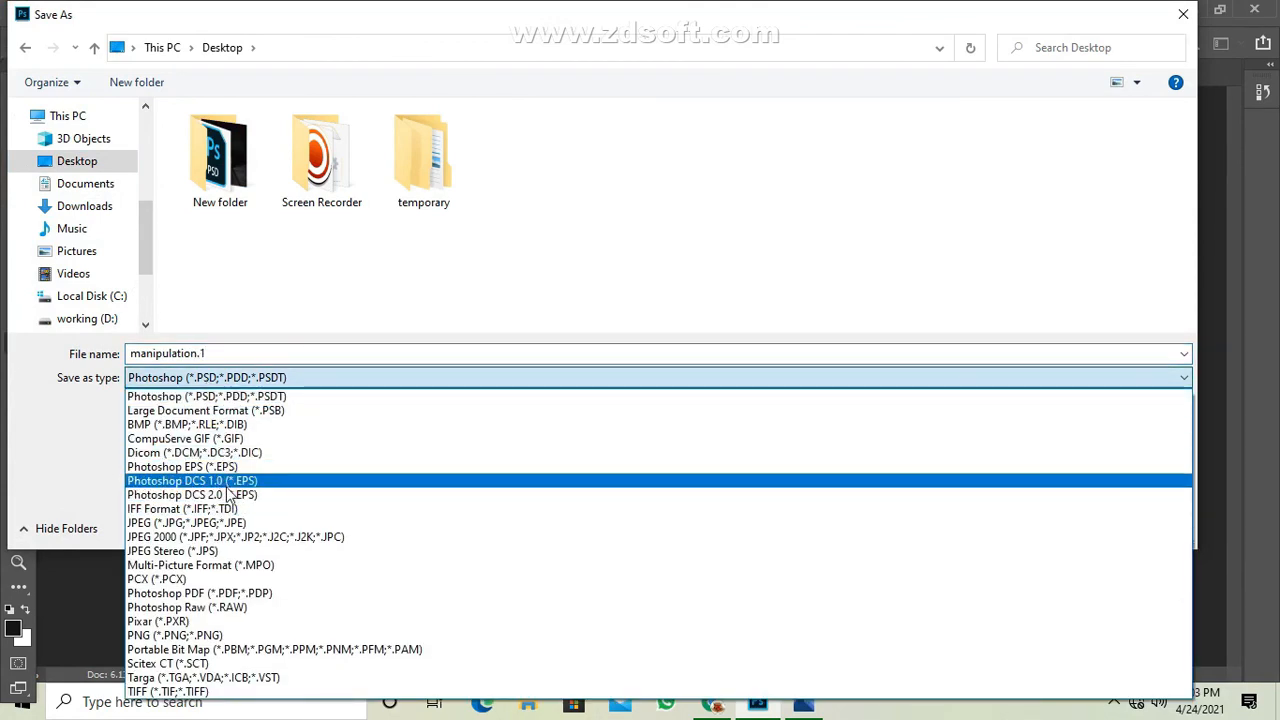
pyautogui.click(230, 522)
pyautogui.click(1068, 532)
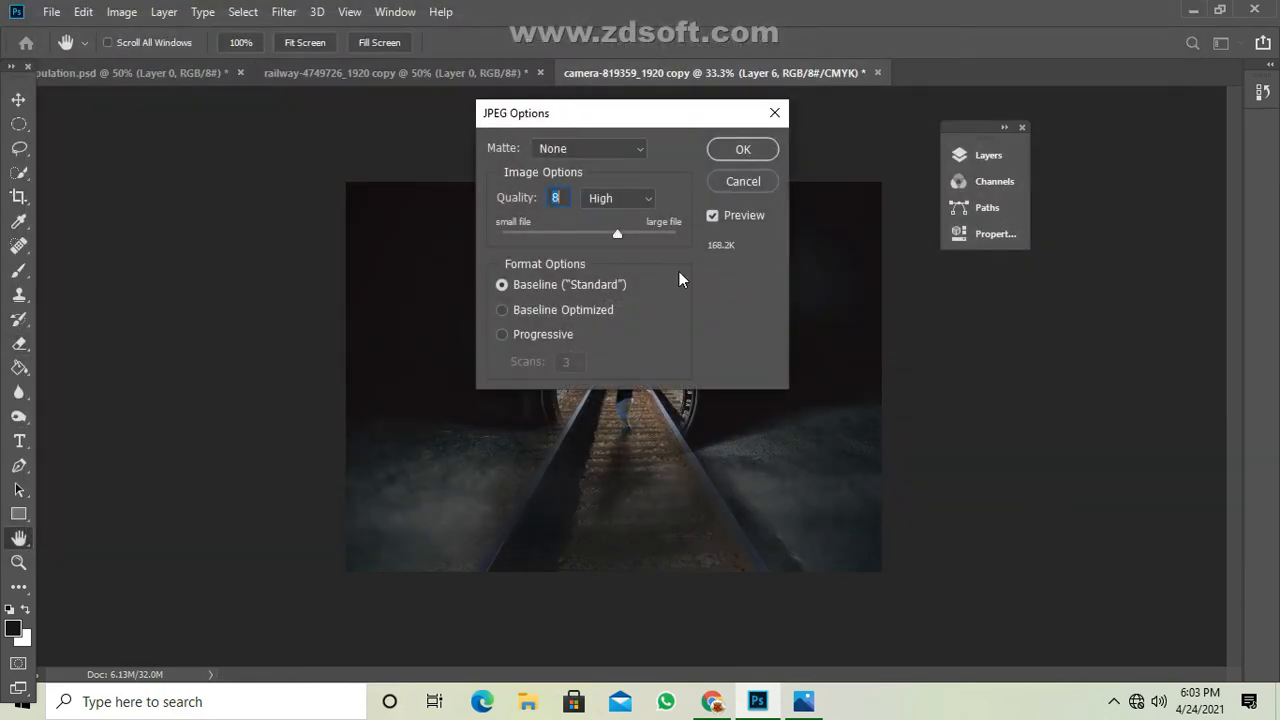
pyautogui.click(744, 150)
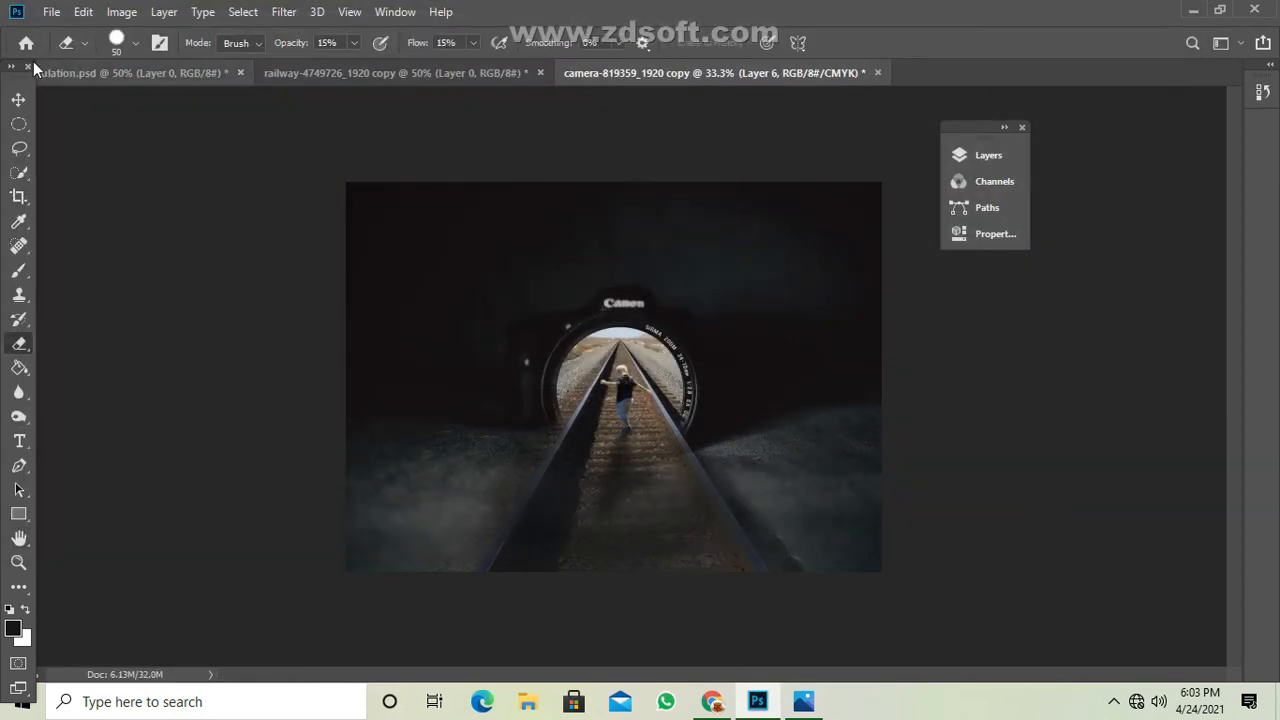